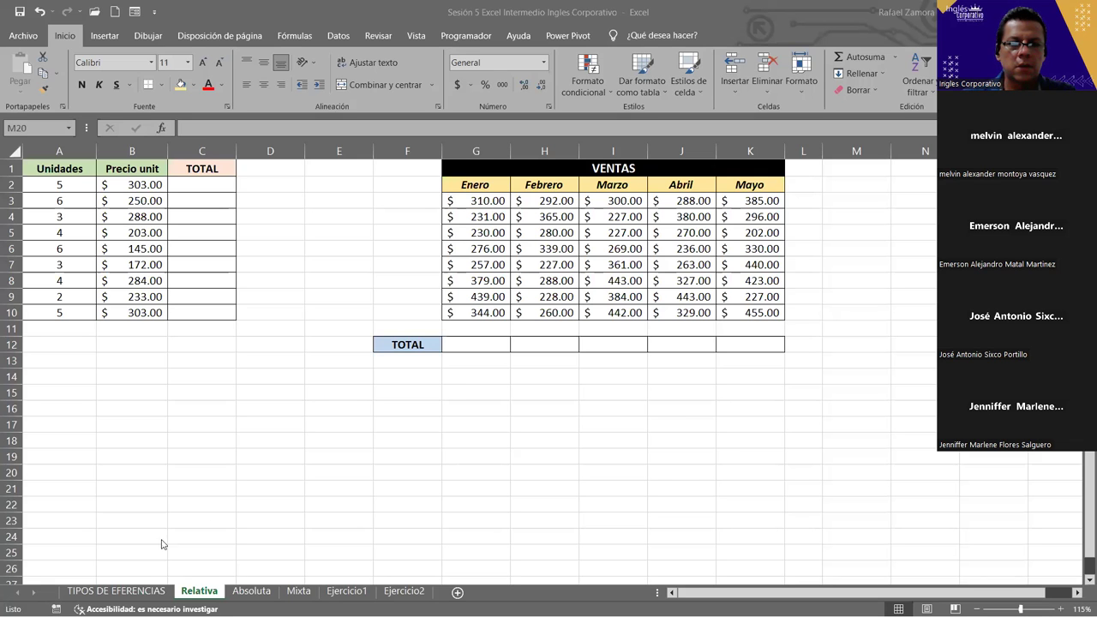
- Glance at the TIPOS DE EFERENCIAS title sheet, then return to the Relativa sheet
{"action": "left_click", "coordinate": [127, 591]}
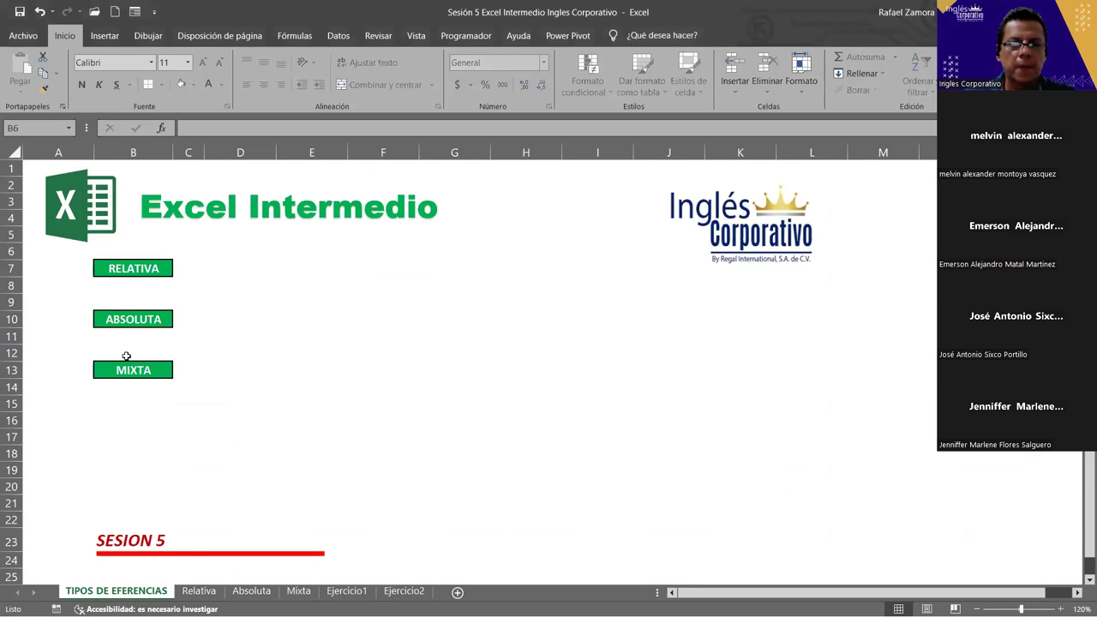
{"action": "left_click", "coordinate": [214, 596]}
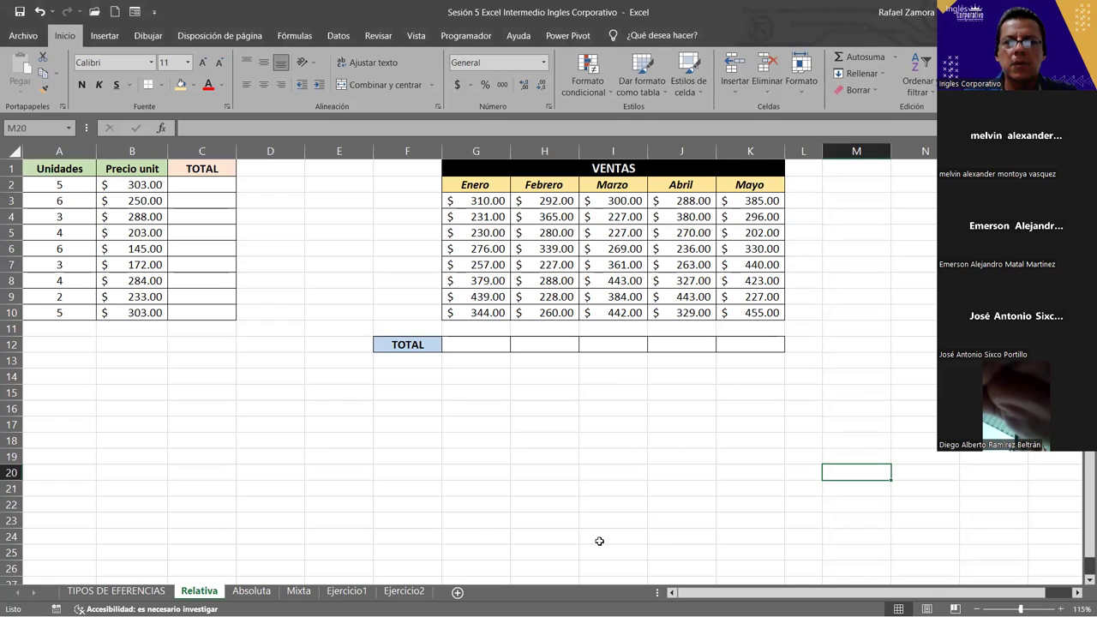
{"action": "key", "text": "alt+Tab"}
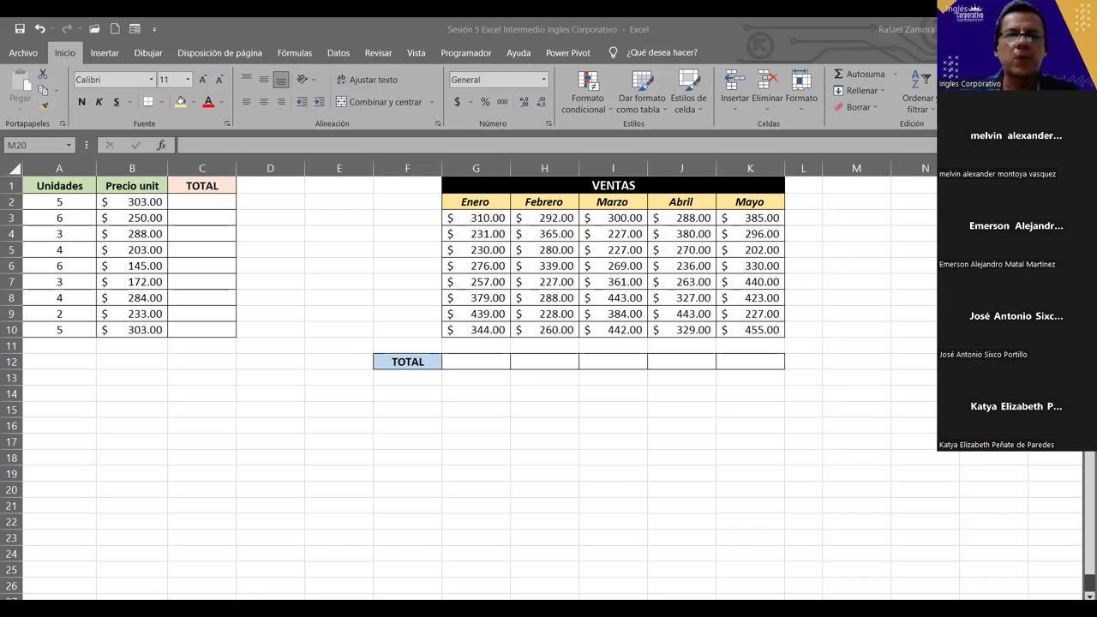
{"action": "left_click", "coordinate": [531, 538]}
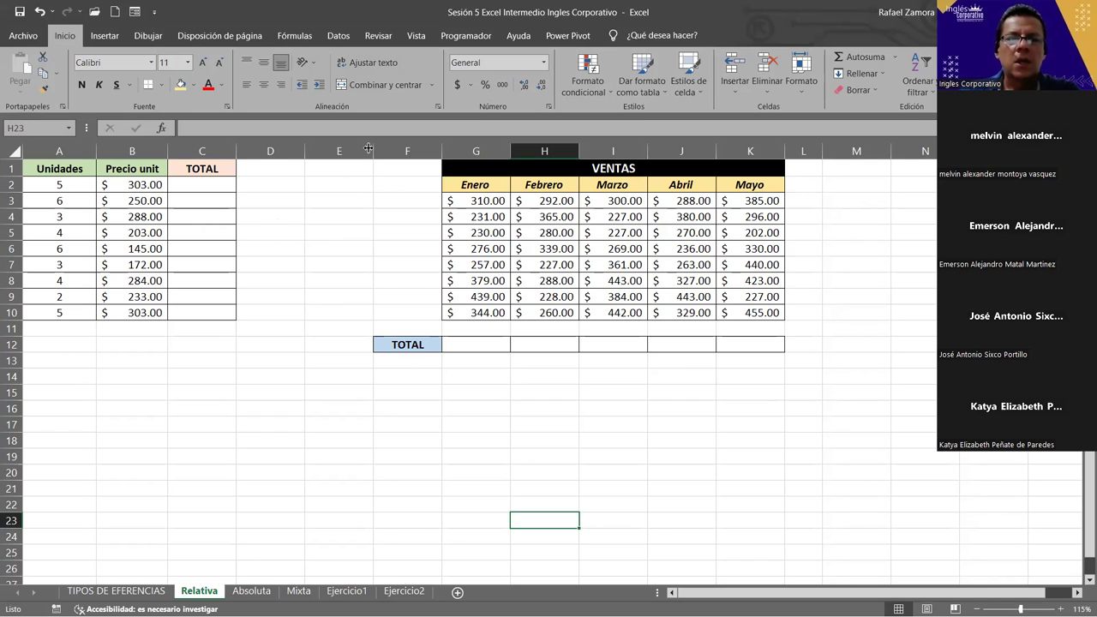
- Enter =A2*B2 in C2 and fill it down to C10, giving $1,515.00
{"action": "left_click", "coordinate": [205, 191]}
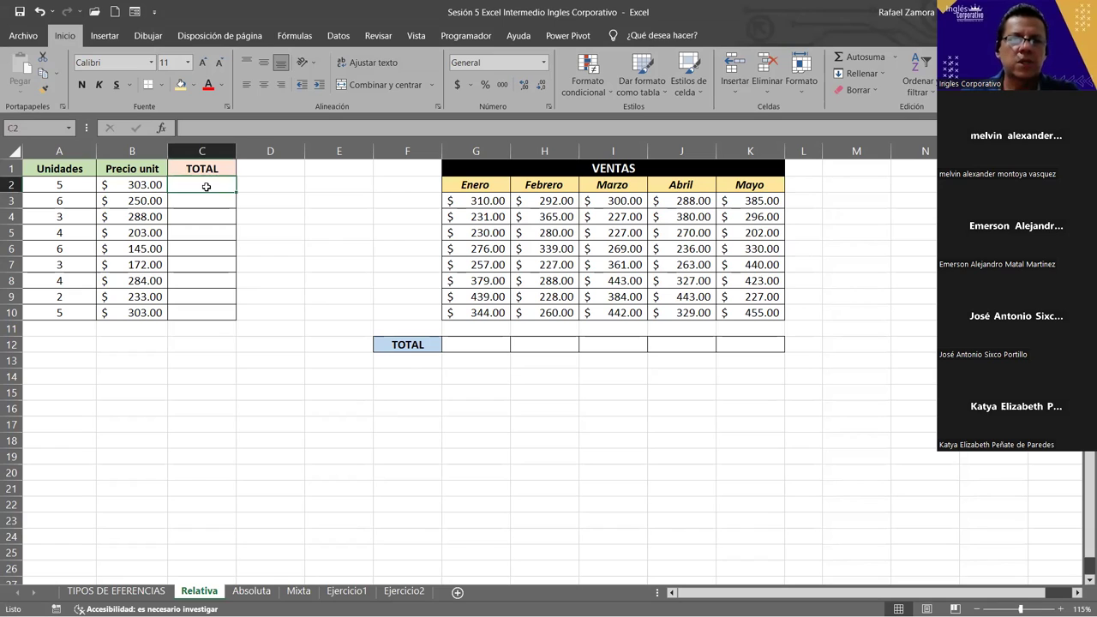
{"action": "type", "text": "="}
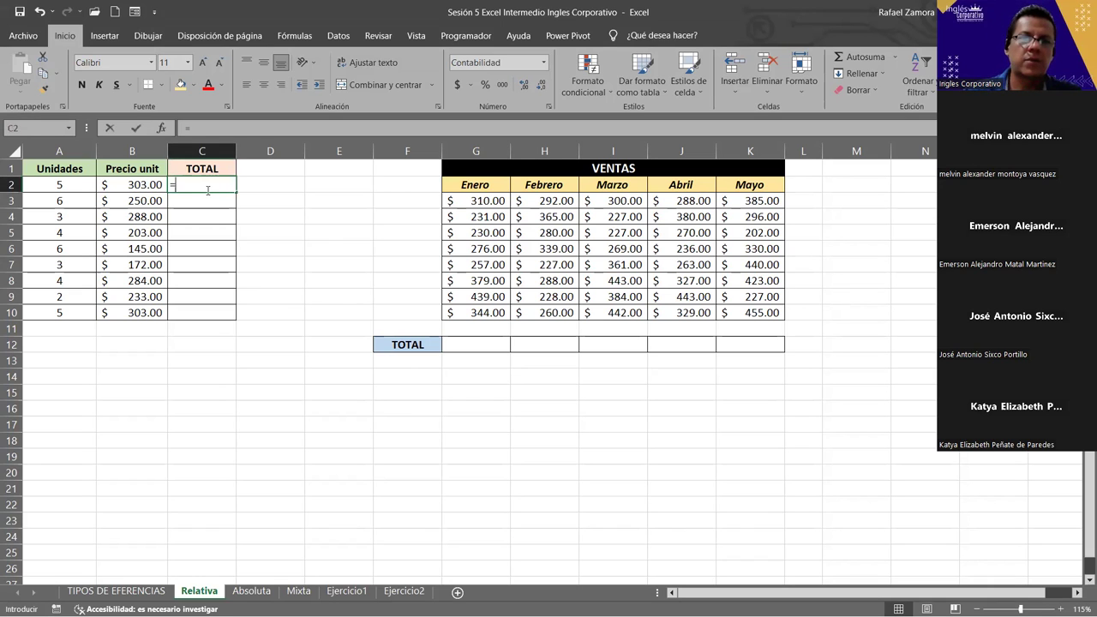
{"action": "left_click", "coordinate": [65, 182]}
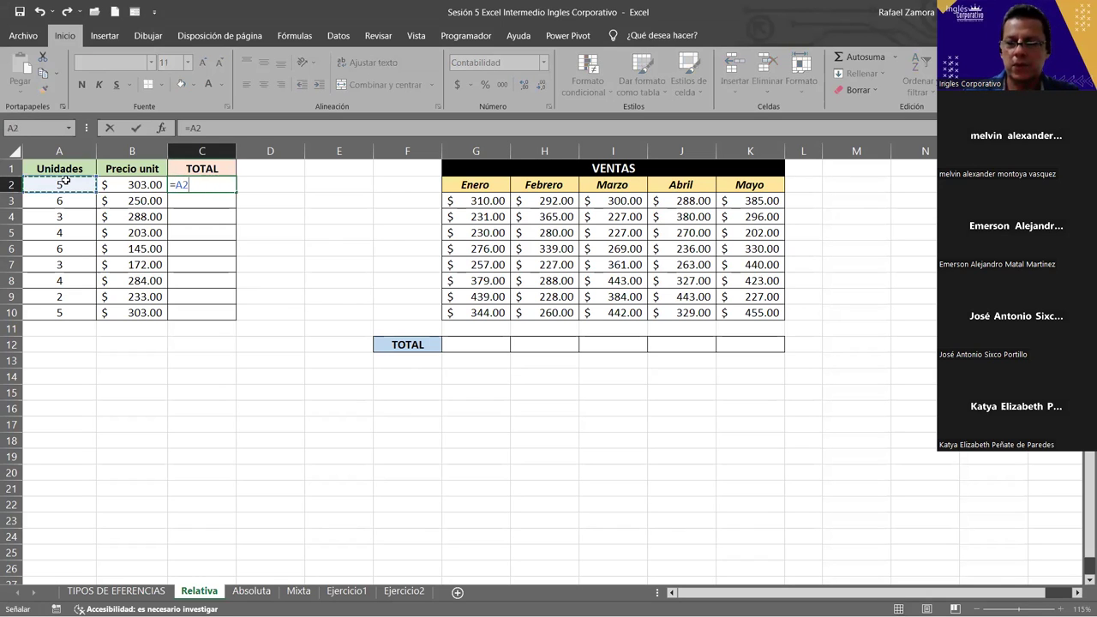
{"action": "type", "text": "*"}
{"action": "left_click", "coordinate": [150, 184]}
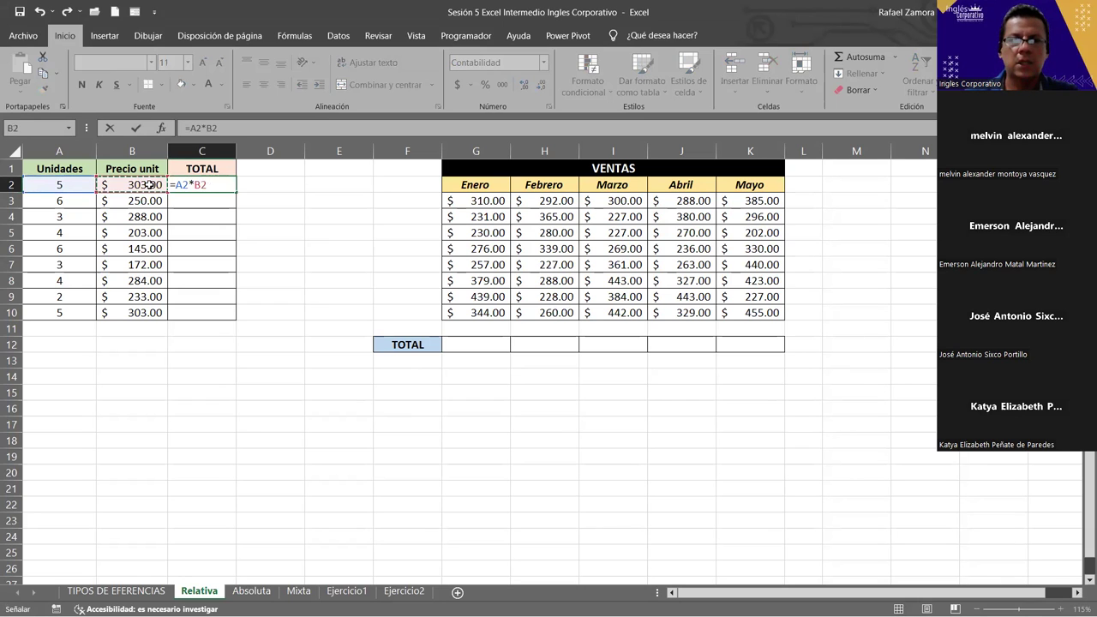
{"action": "key", "text": "Return"}
{"action": "left_click", "coordinate": [216, 185]}
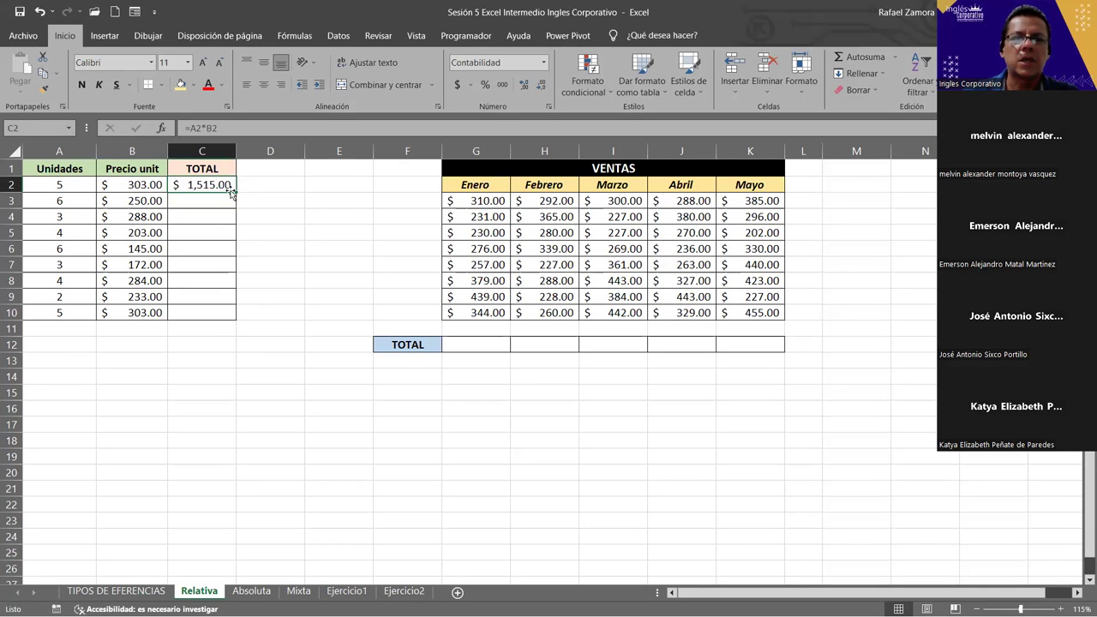
{"action": "left_click_drag", "start_coordinate": [225, 312], "coordinate": [223, 316]}
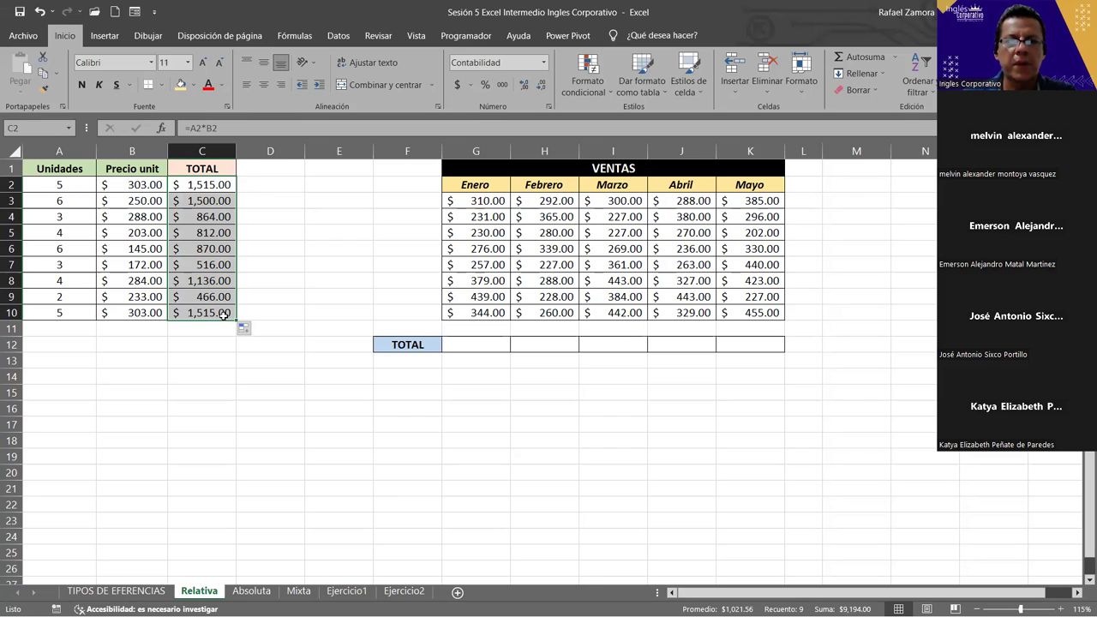
{"action": "left_click", "coordinate": [219, 184]}
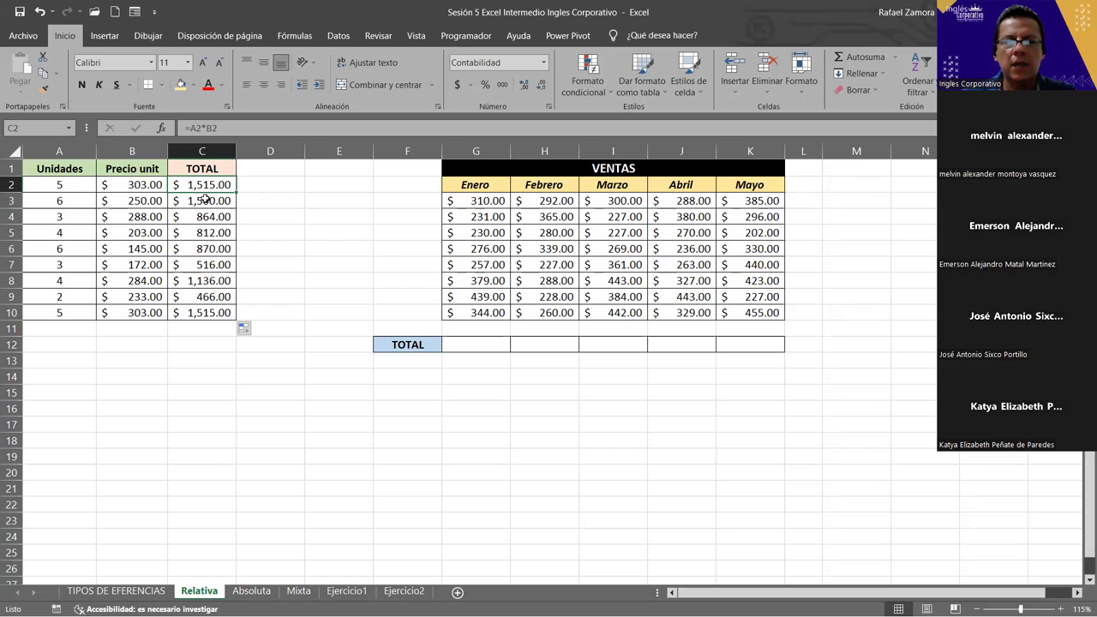
- Enter =SUMA(G3:G10) in G12 and fill it across to K12 (2,466.00 to 2,758.00)
{"action": "left_click", "coordinate": [486, 349]}
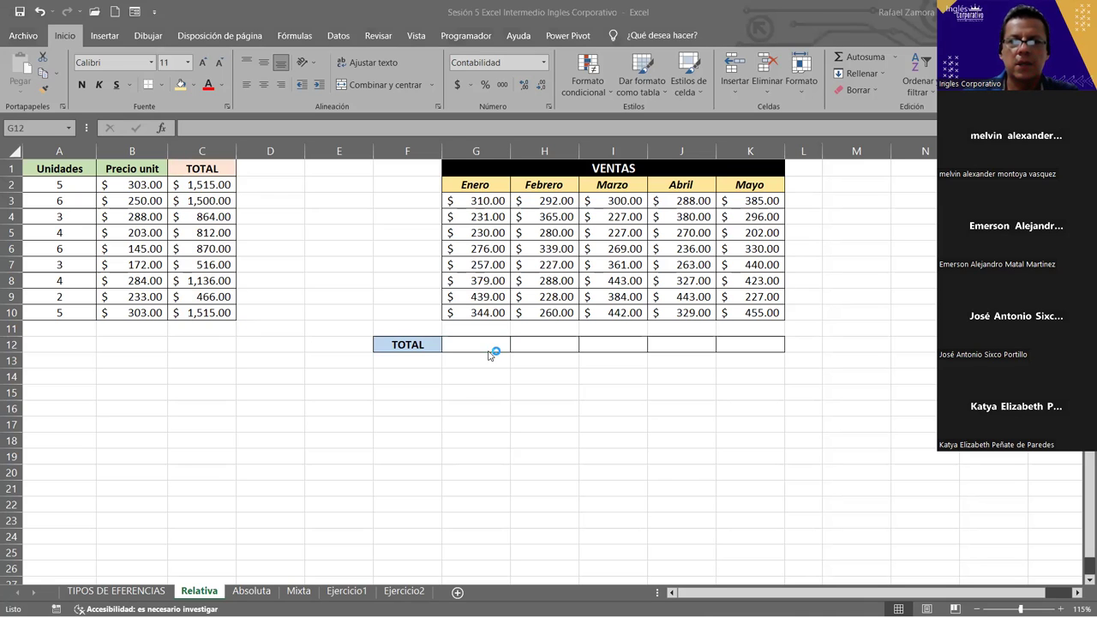
{"action": "left_click", "coordinate": [512, 349]}
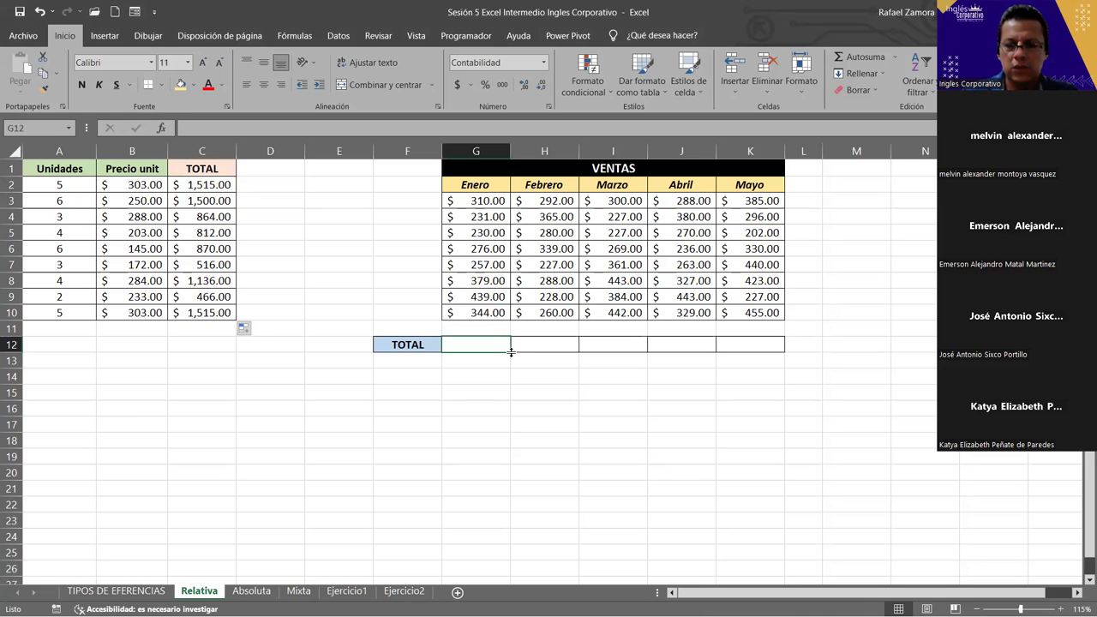
{"action": "type", "text": "="}
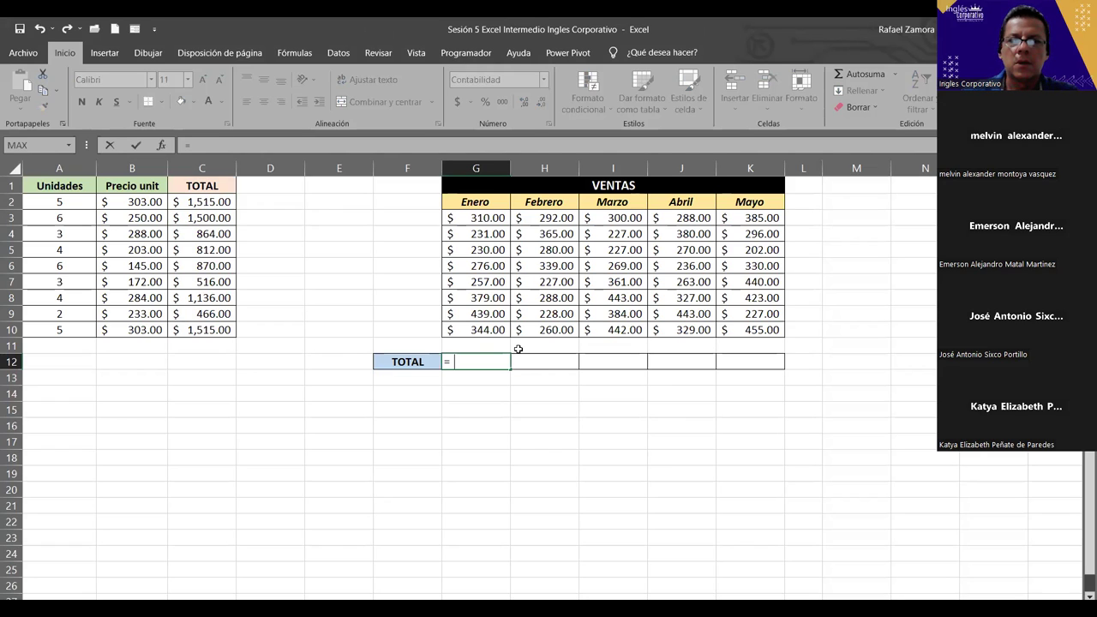
{"action": "type", "text": "SUMA("}
{"action": "left_click_drag", "start_coordinate": [480, 218], "coordinate": [482, 345]}
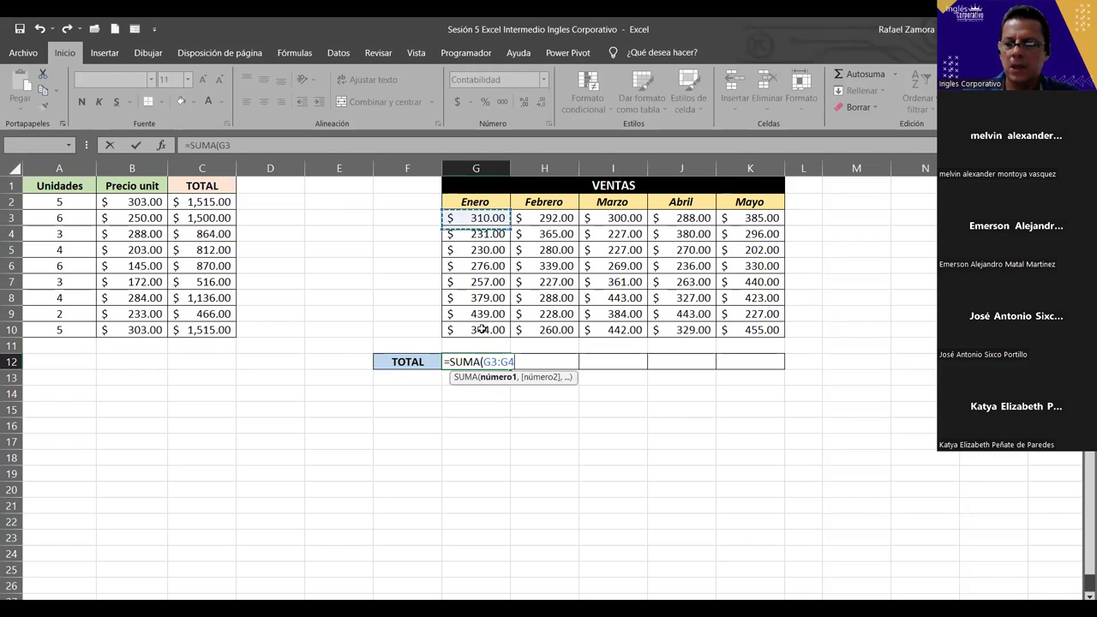
{"action": "key", "text": "Return"}
{"action": "left_click", "coordinate": [503, 364]}
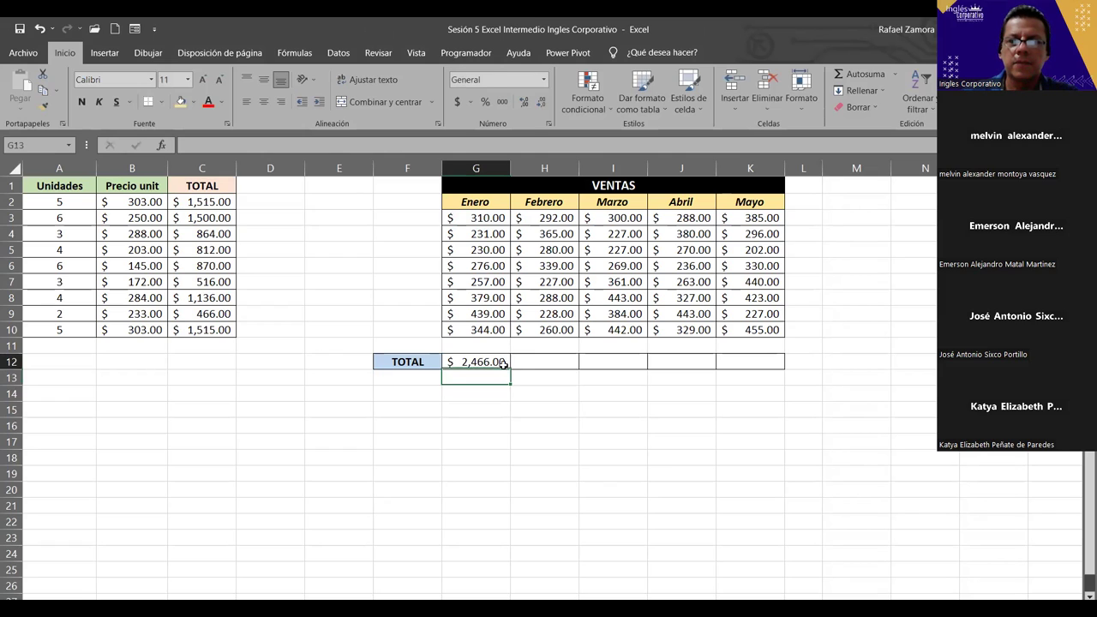
{"action": "left_click_drag", "start_coordinate": [507, 369], "coordinate": [770, 365]}
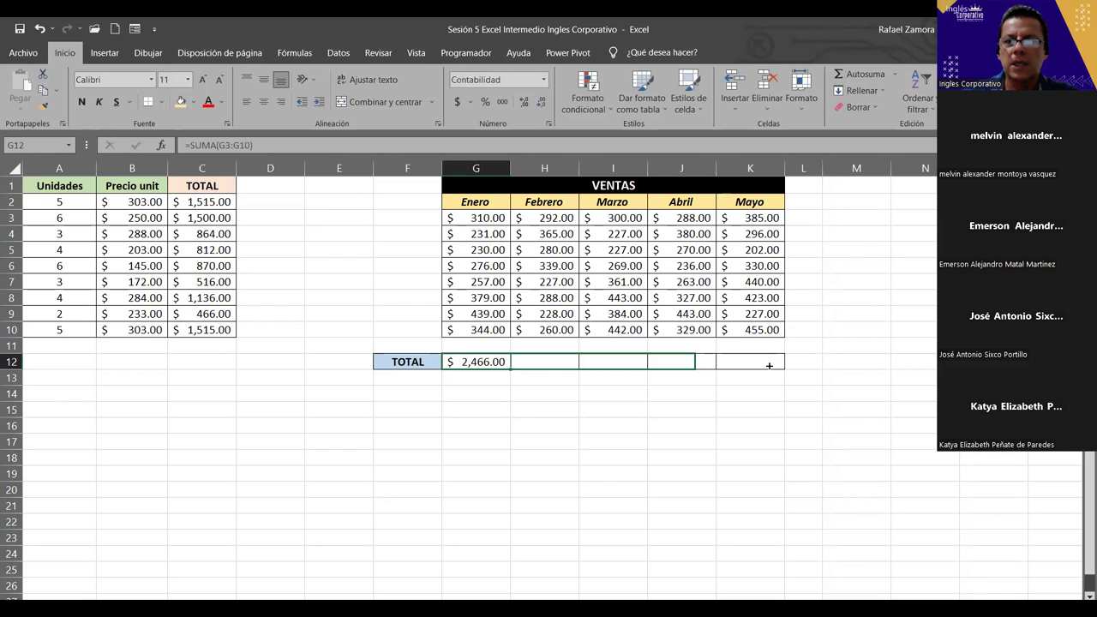
{"action": "left_click", "coordinate": [708, 453]}
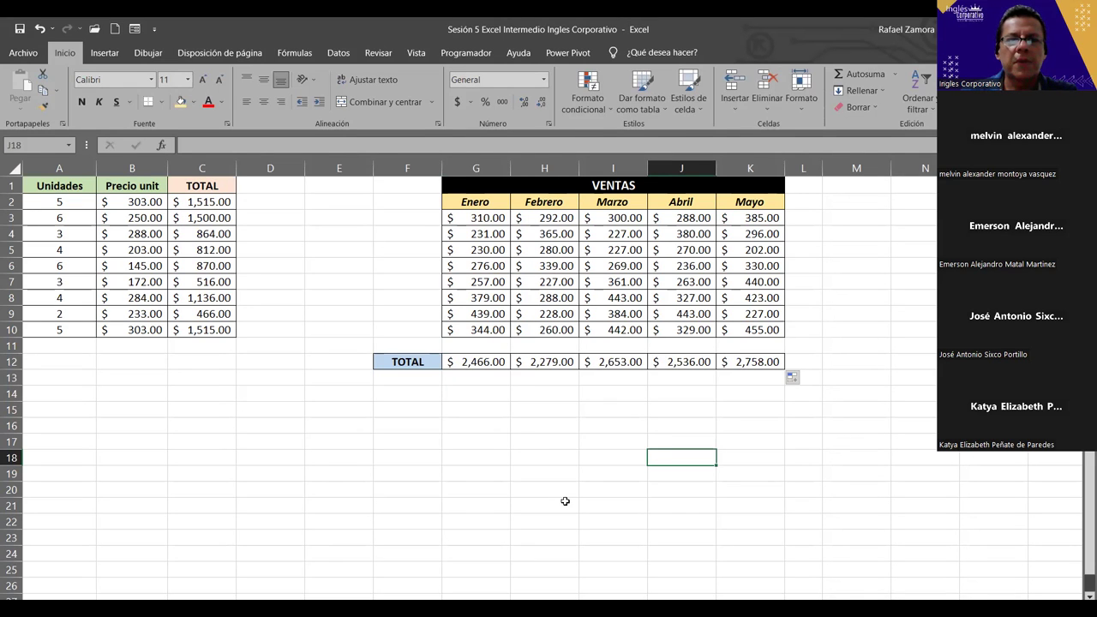
{"action": "double_click", "coordinate": [210, 218]}
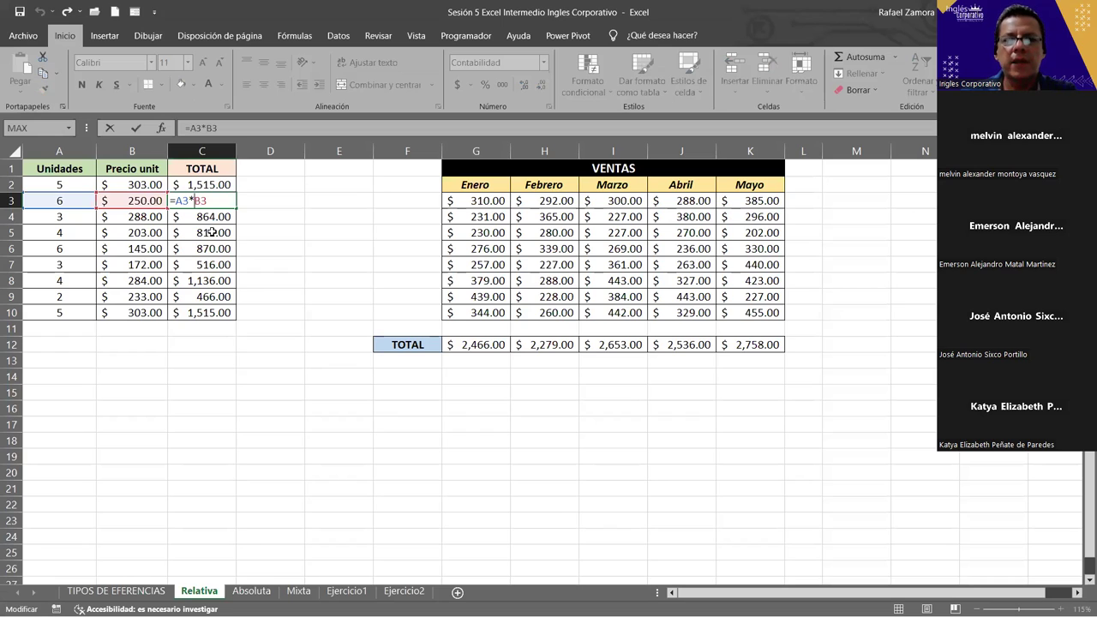
{"action": "left_click", "coordinate": [212, 232]}
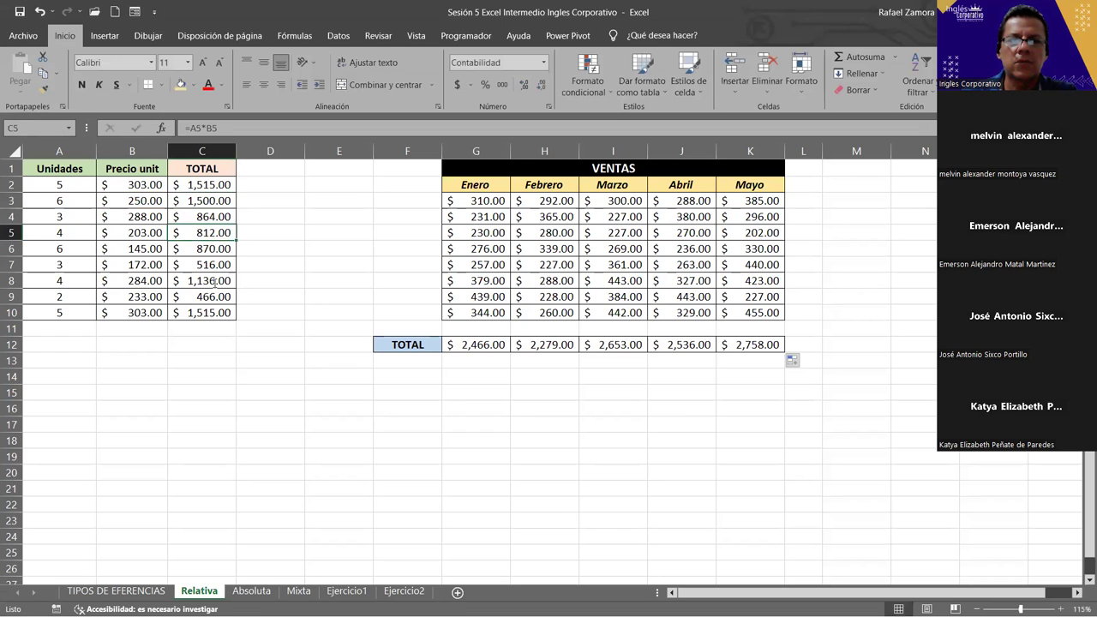
{"action": "double_click", "coordinate": [214, 281]}
{"action": "left_click", "coordinate": [483, 345]}
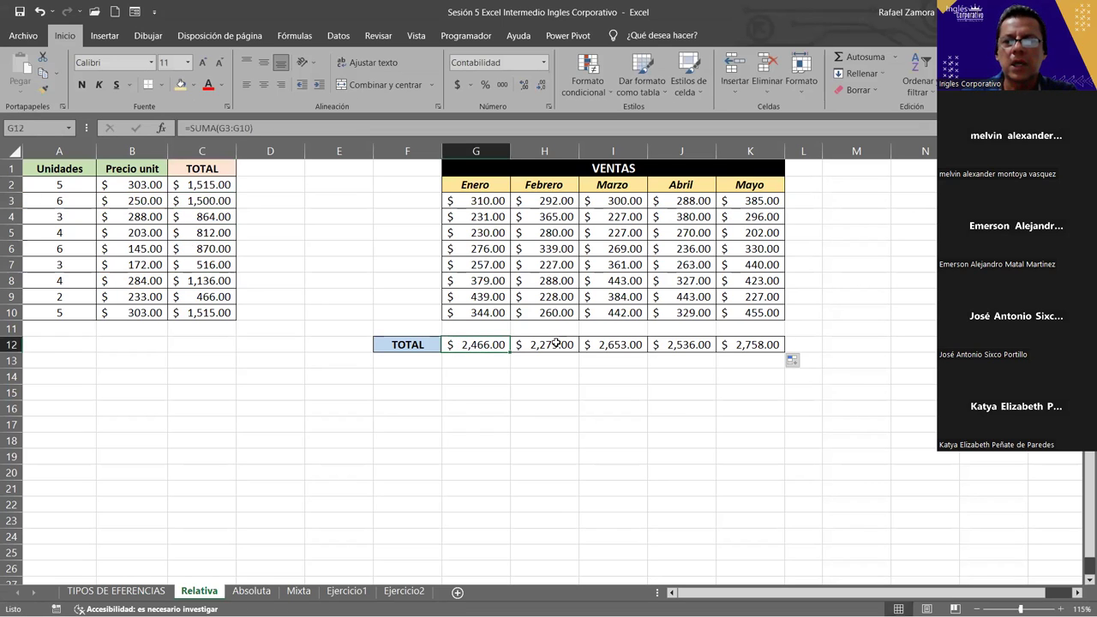
{"action": "left_click", "coordinate": [731, 343]}
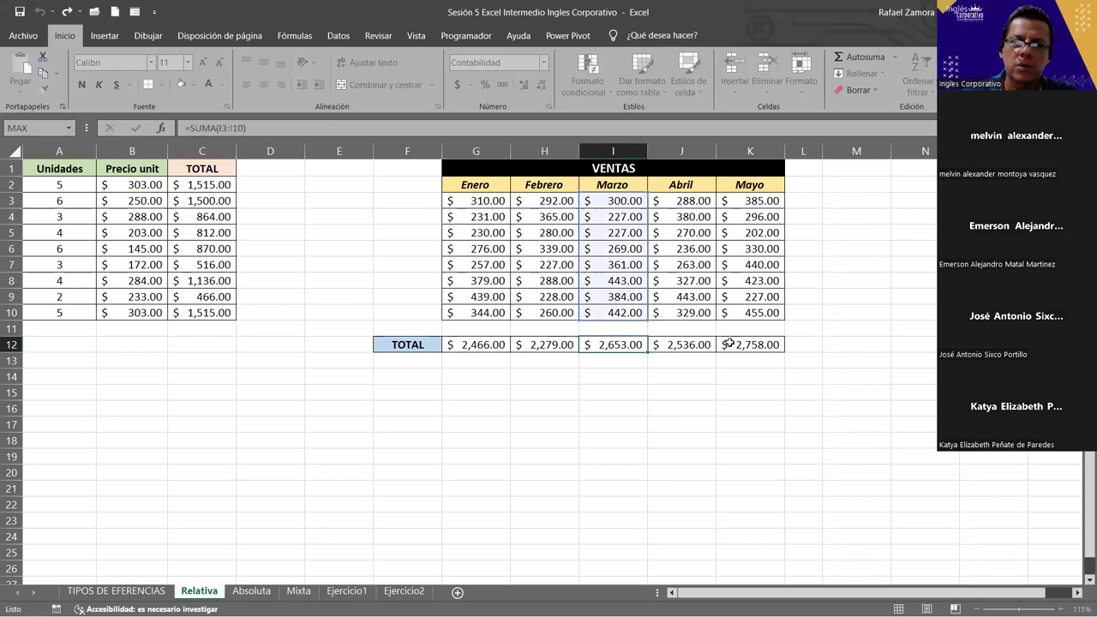
{"action": "key", "text": "F2"}
{"action": "left_click", "coordinate": [651, 420]}
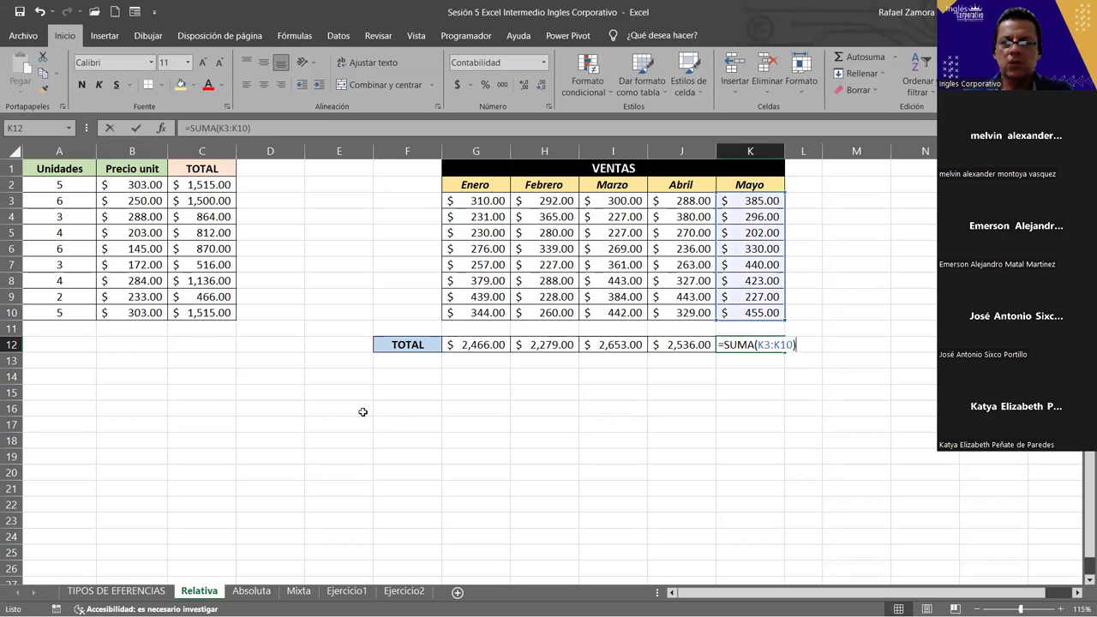
- Open the Absoluta sheet and select the first TOTAL cell, C2
{"action": "left_click", "coordinate": [259, 592]}
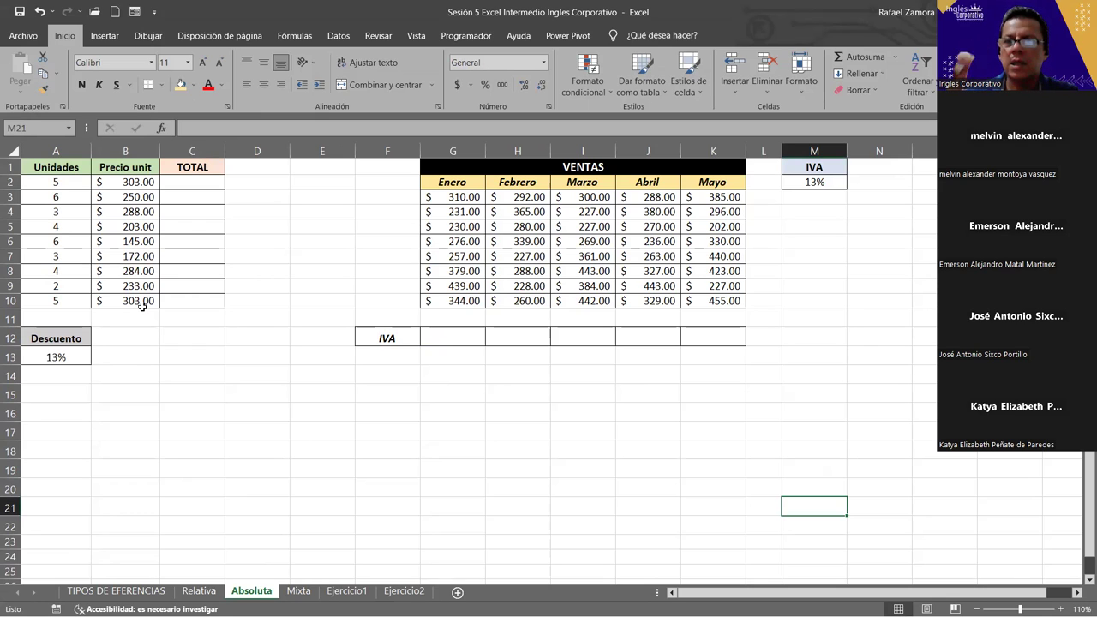
{"action": "left_click", "coordinate": [211, 184]}
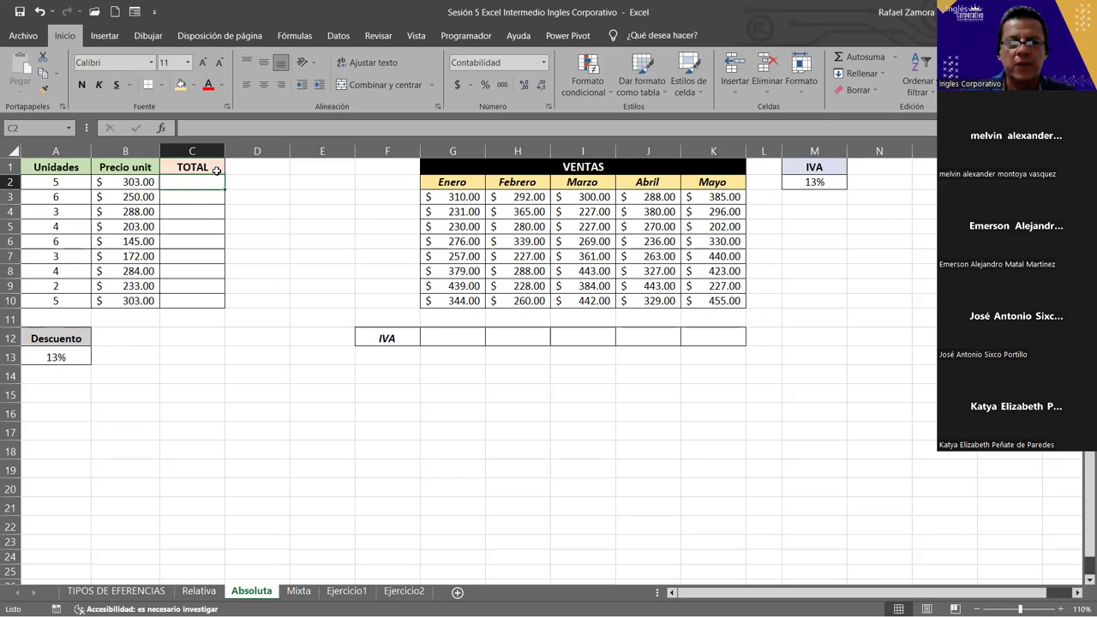
- Enter =A2*B2+A2*B2*$A$13 in C2 to add the 13% discount
{"action": "type", "text": "="}
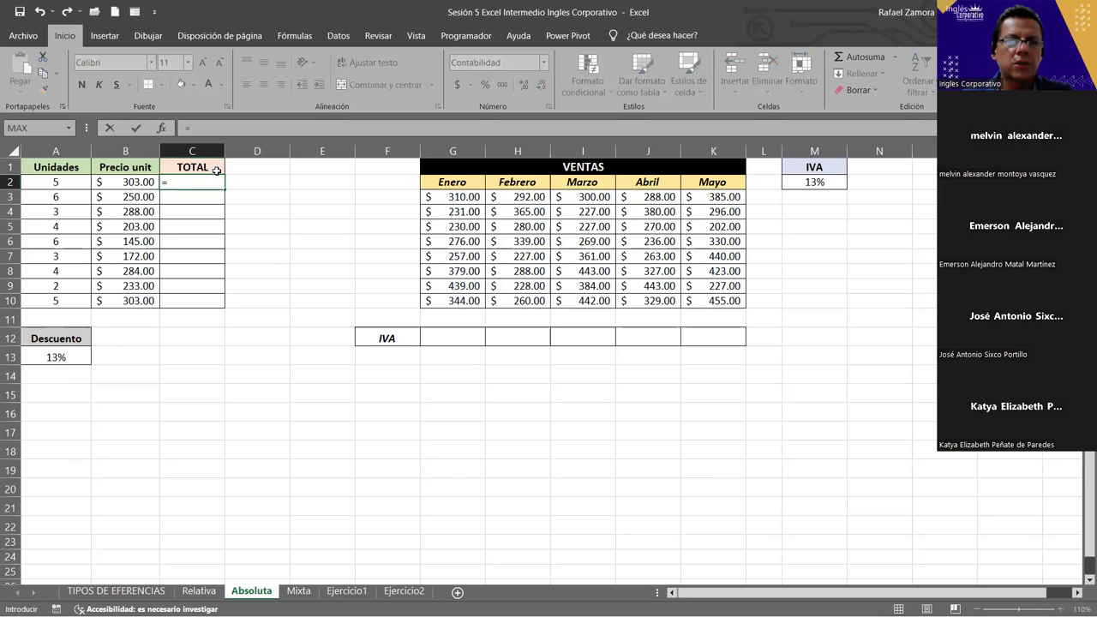
{"action": "left_click", "coordinate": [69, 183]}
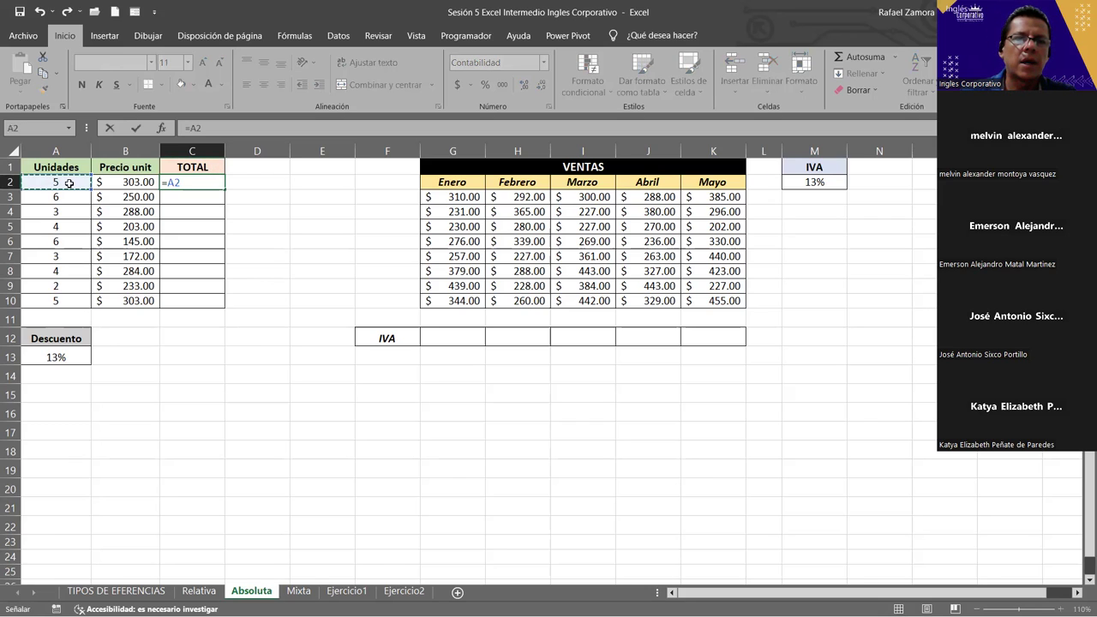
{"action": "type", "text": "*"}
{"action": "left_click", "coordinate": [138, 182]}
{"action": "type", "text": "+"}
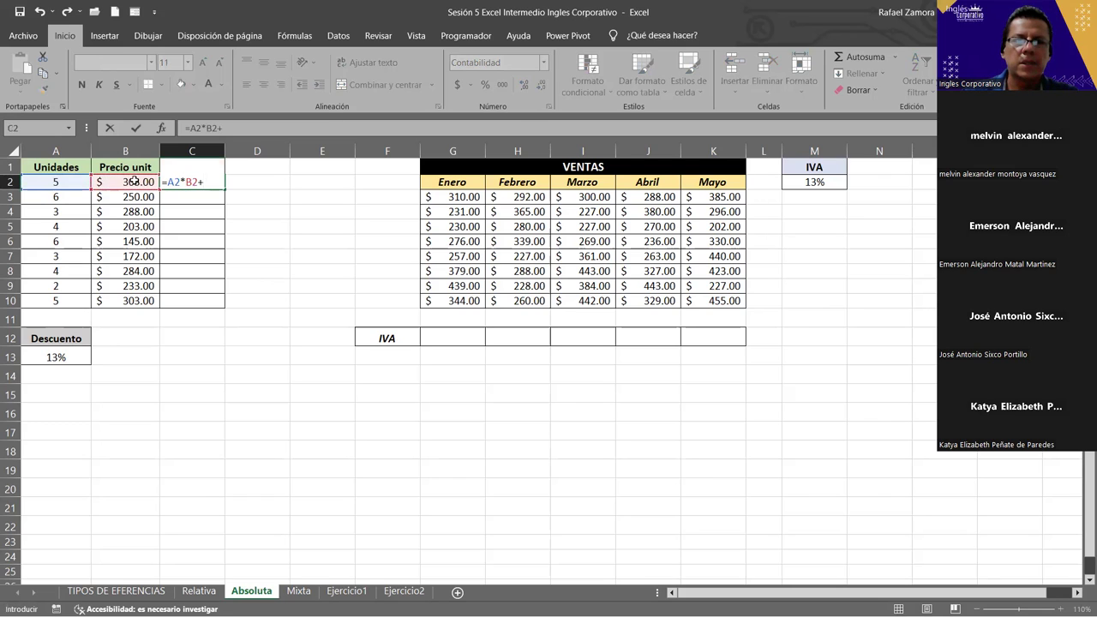
{"action": "left_click", "coordinate": [68, 182]}
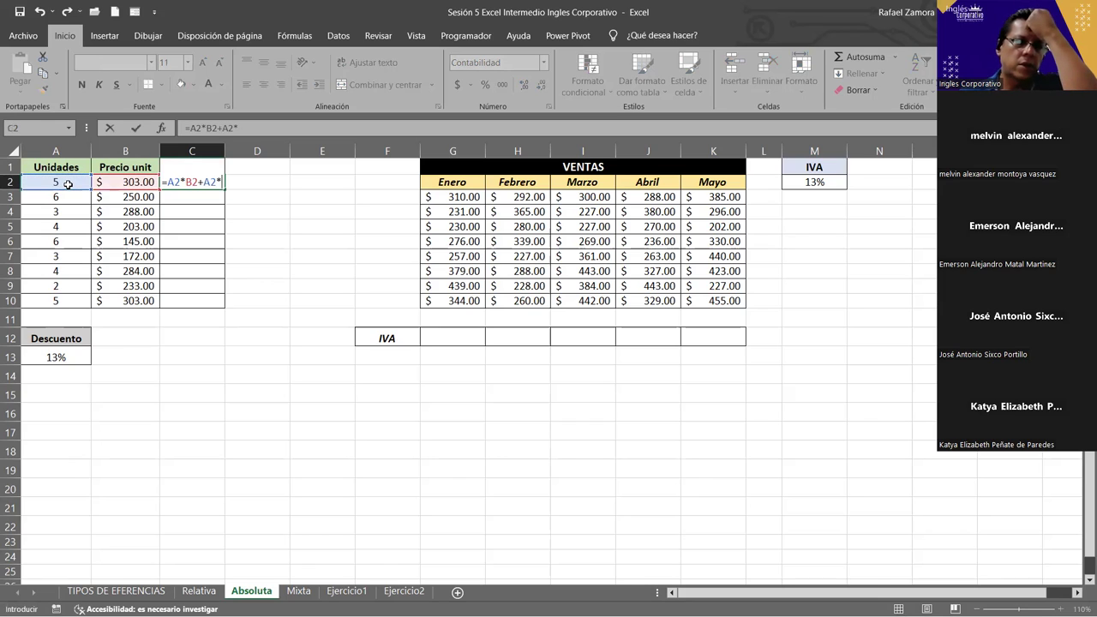
{"action": "left_click", "coordinate": [125, 181]}
{"action": "type", "text": "*"}
{"action": "left_click", "coordinate": [57, 355]}
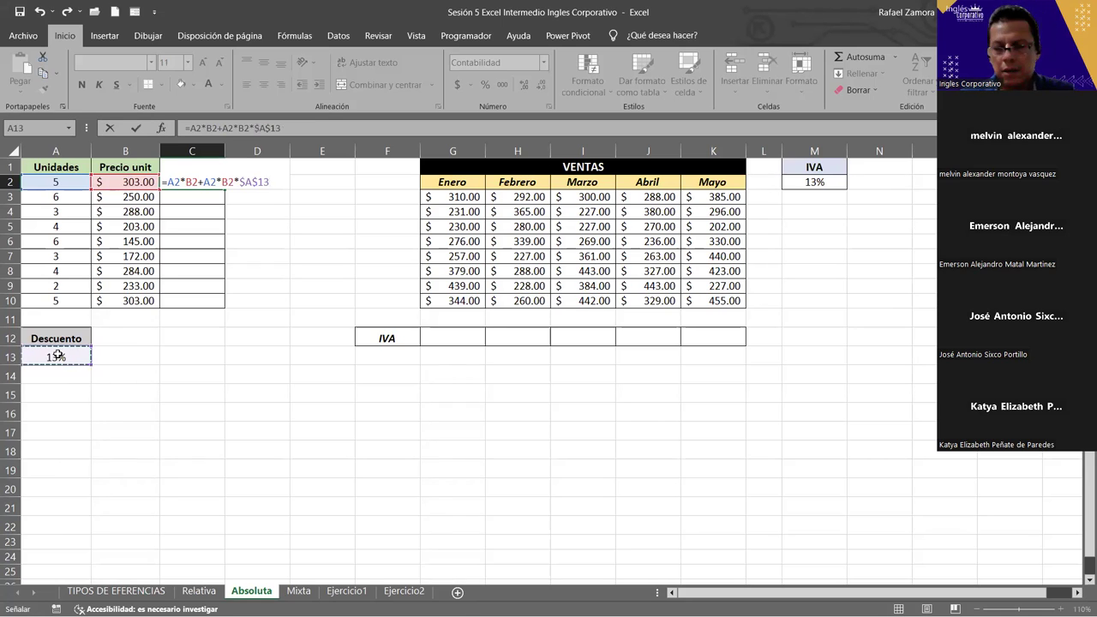
{"action": "key", "text": "Return"}
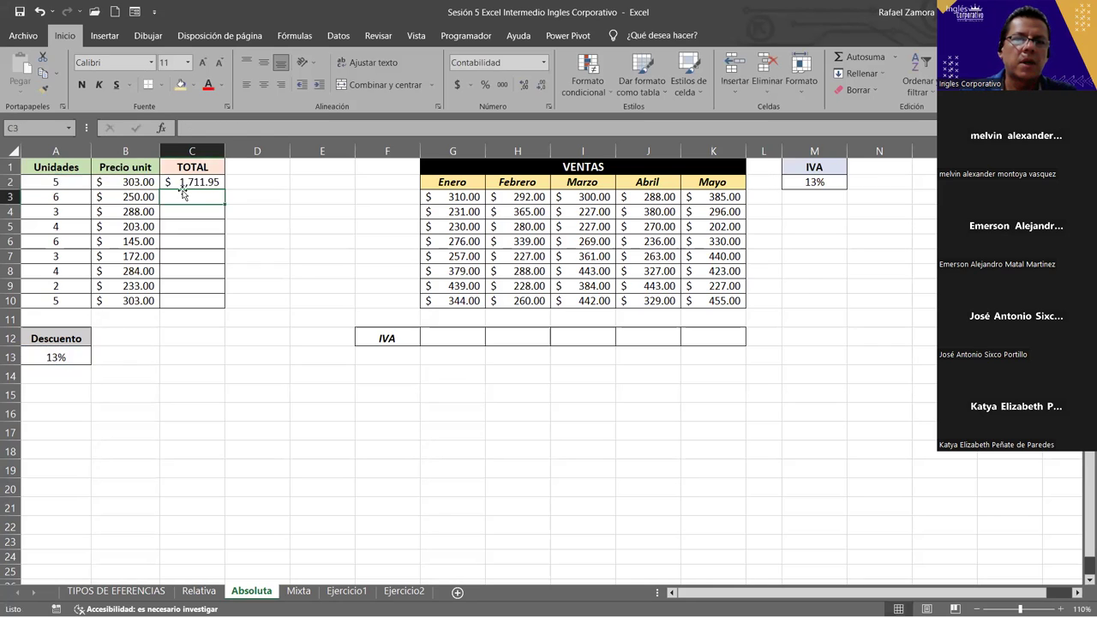
- Fill the C2 formula down to C10 and check the copies in C2, C10 and C5
{"action": "left_click", "coordinate": [197, 182]}
{"action": "left_click_drag", "start_coordinate": [227, 187], "coordinate": [220, 304]}
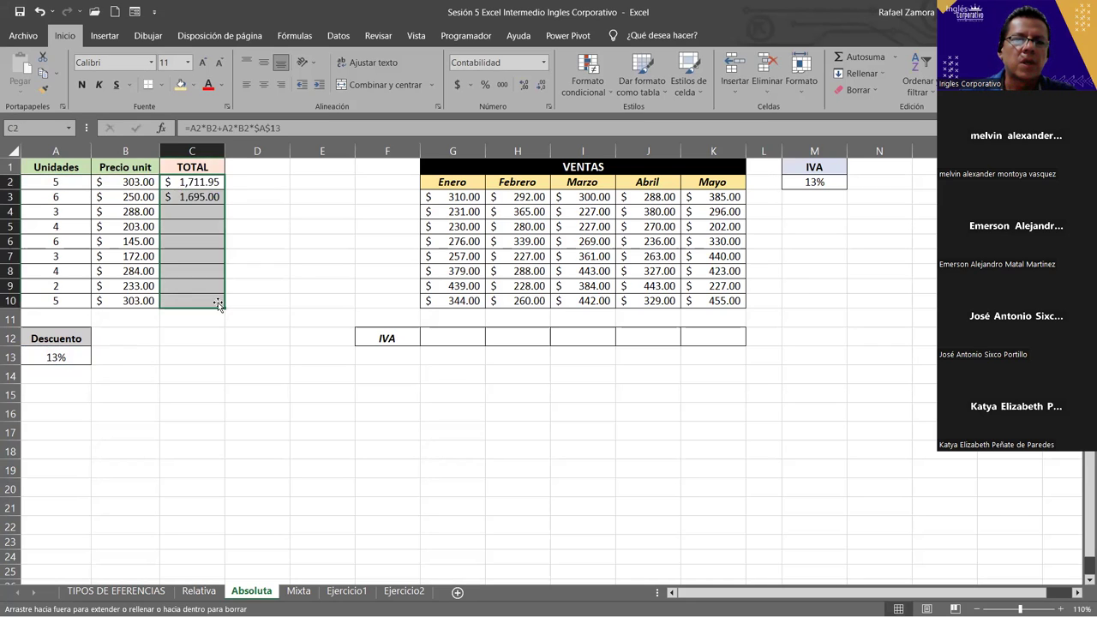
{"action": "double_click", "coordinate": [202, 182]}
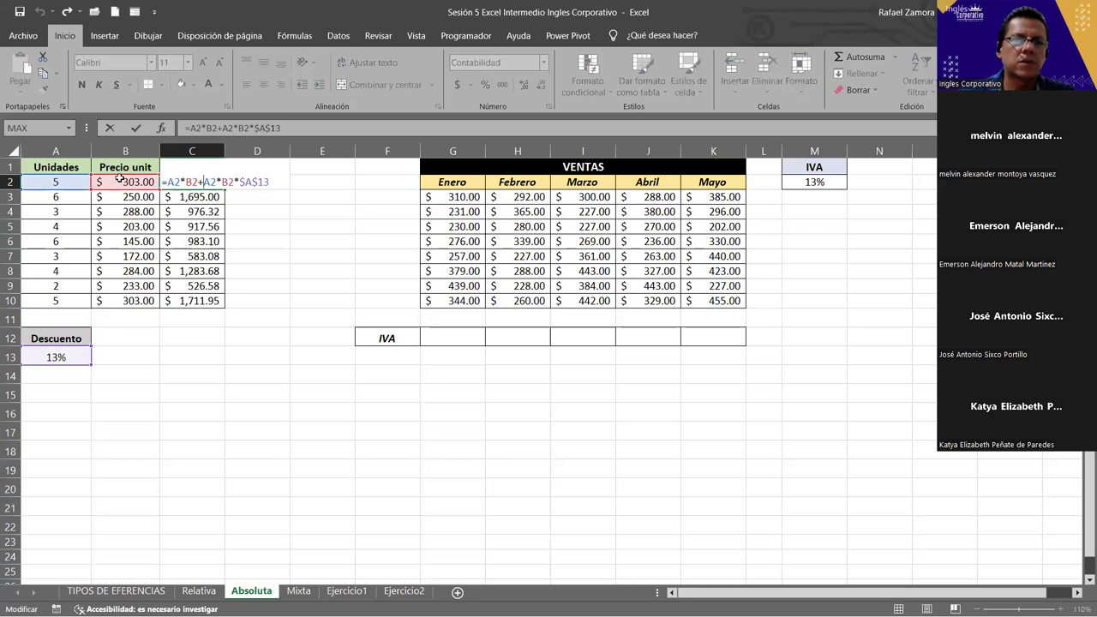
{"action": "key", "text": "Escape"}
{"action": "left_click", "coordinate": [198, 301]}
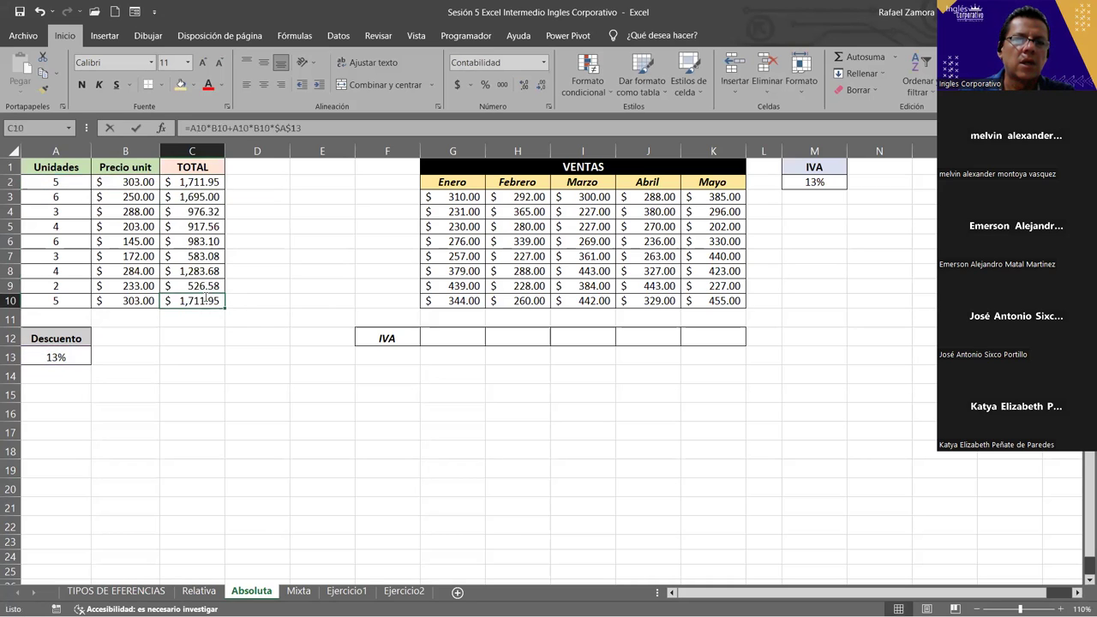
{"action": "double_click", "coordinate": [197, 301]}
{"action": "key", "text": "Escape"}
{"action": "double_click", "coordinate": [192, 226]}
{"action": "key", "text": "Escape"}
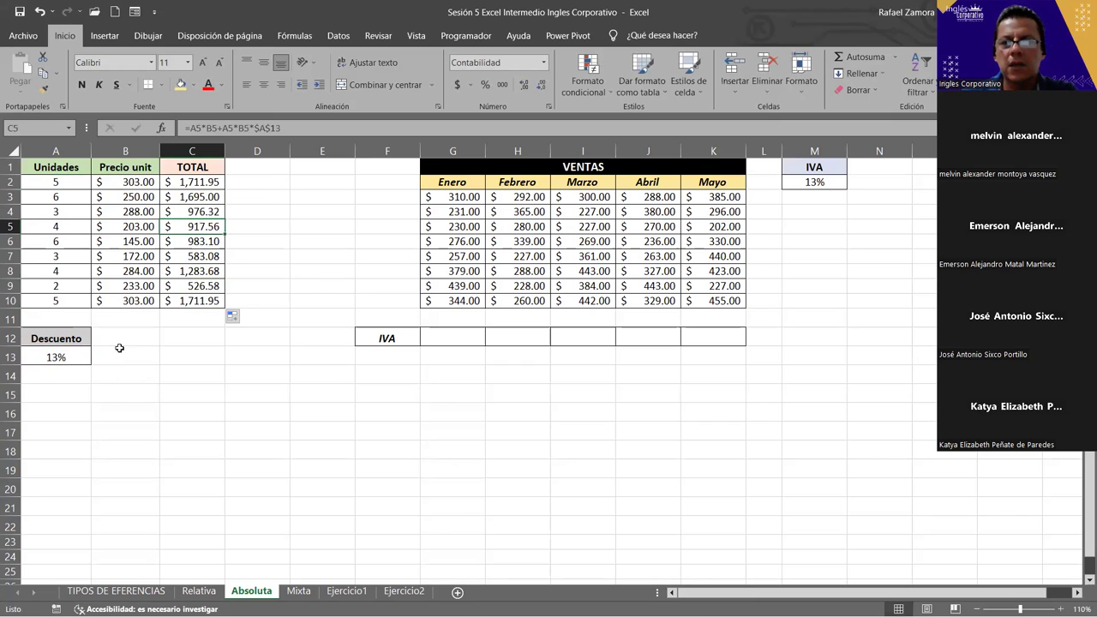
- Enter =SUMA(G3:G10)+SUMA(G3:G10)*$M$2 in G12, giving $2,786.58
{"action": "left_click", "coordinate": [457, 337]}
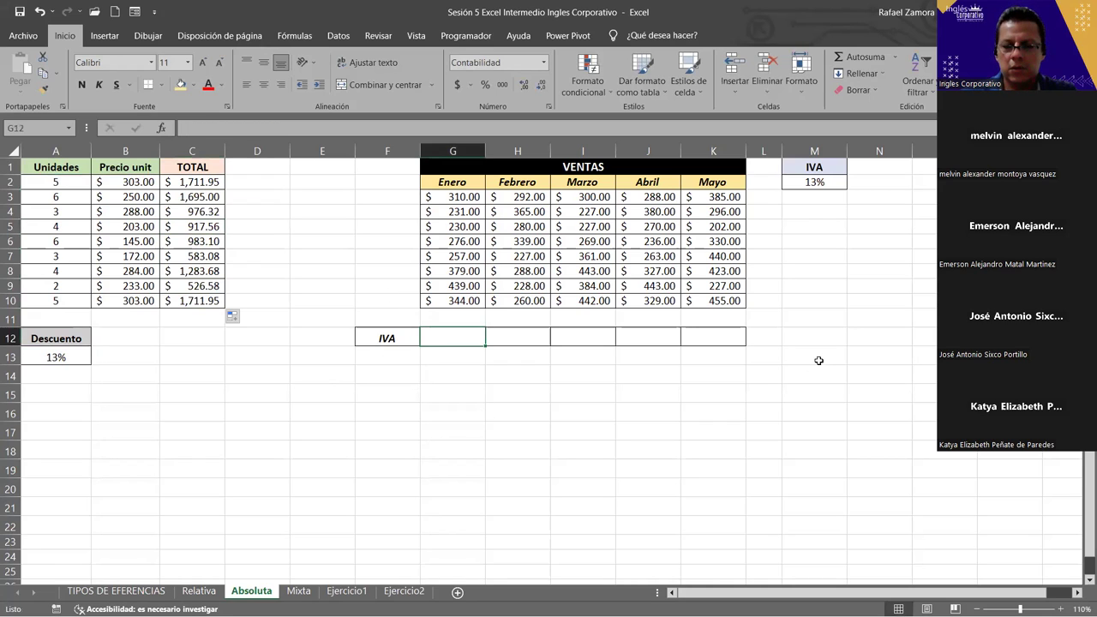
{"action": "type", "text": "="}
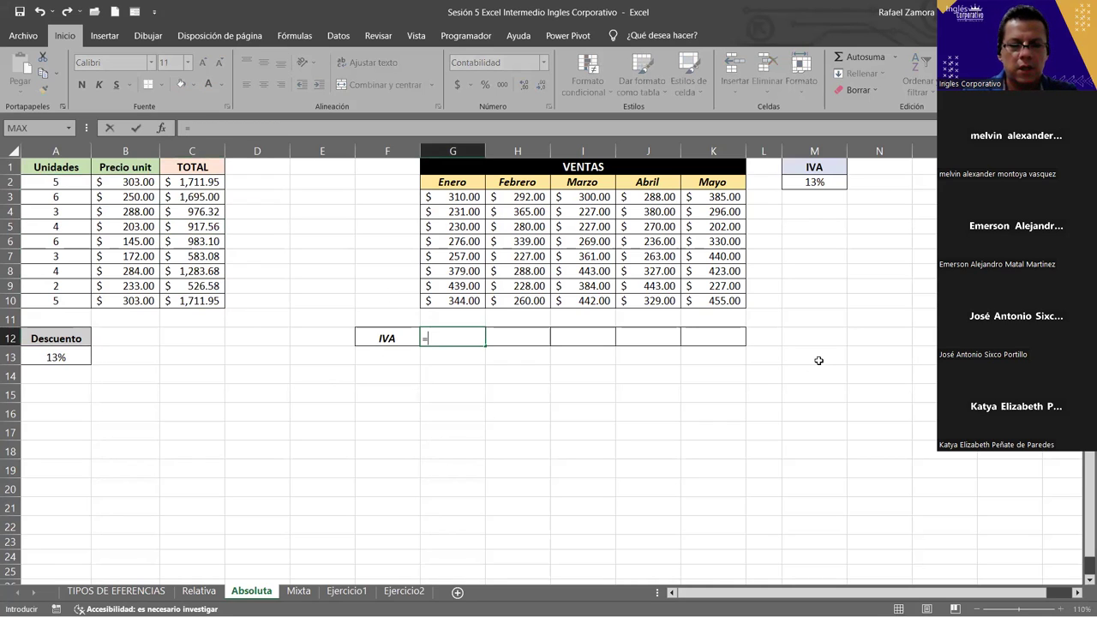
{"action": "type", "text": "SUMA("}
{"action": "left_click_drag", "start_coordinate": [463, 206], "coordinate": [459, 298]}
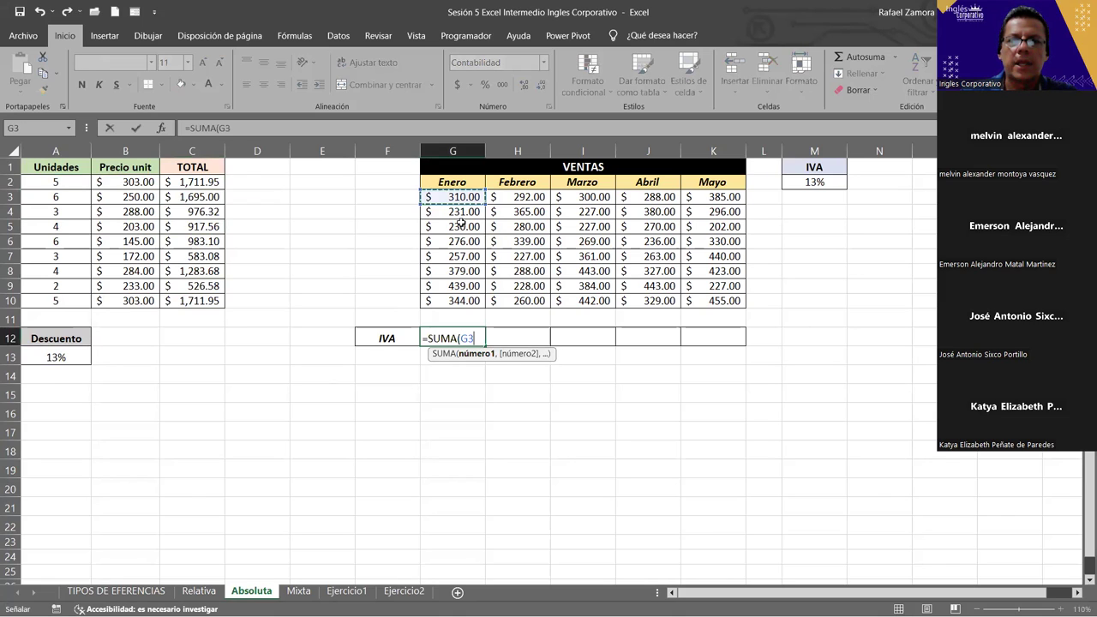
{"action": "type", "text": ":G10)+"}
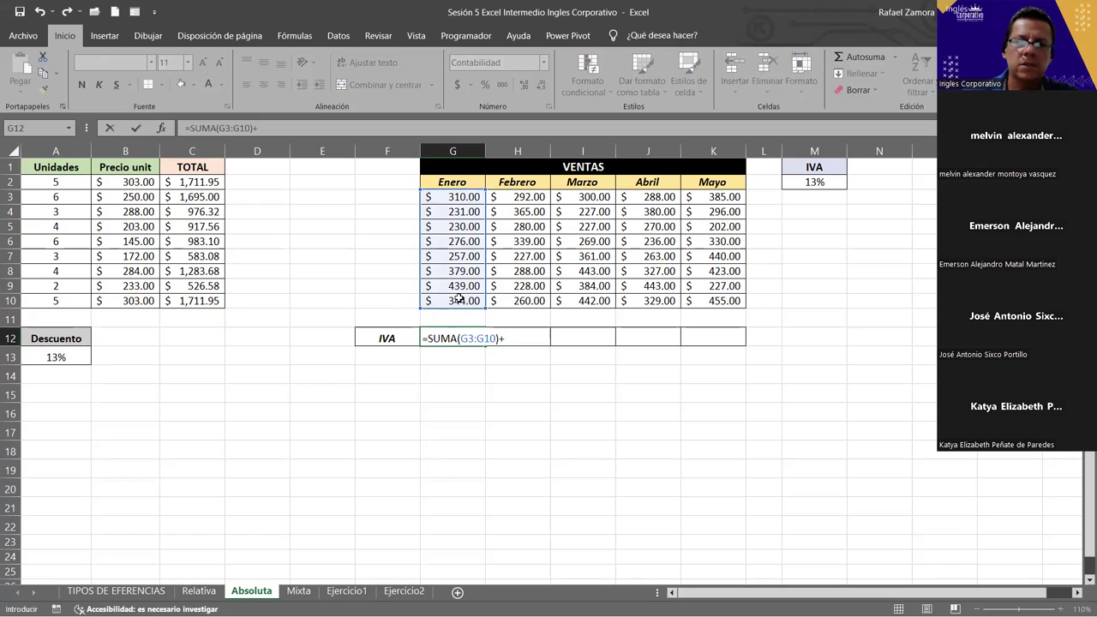
{"action": "type", "text": "SUMA("}
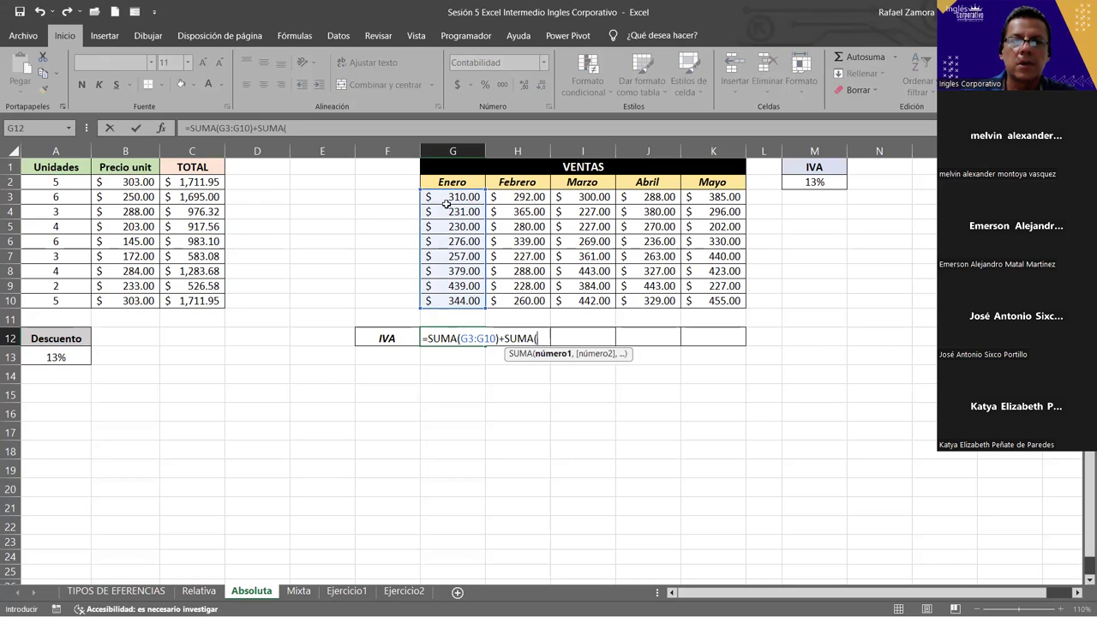
{"action": "left_click", "coordinate": [449, 197]}
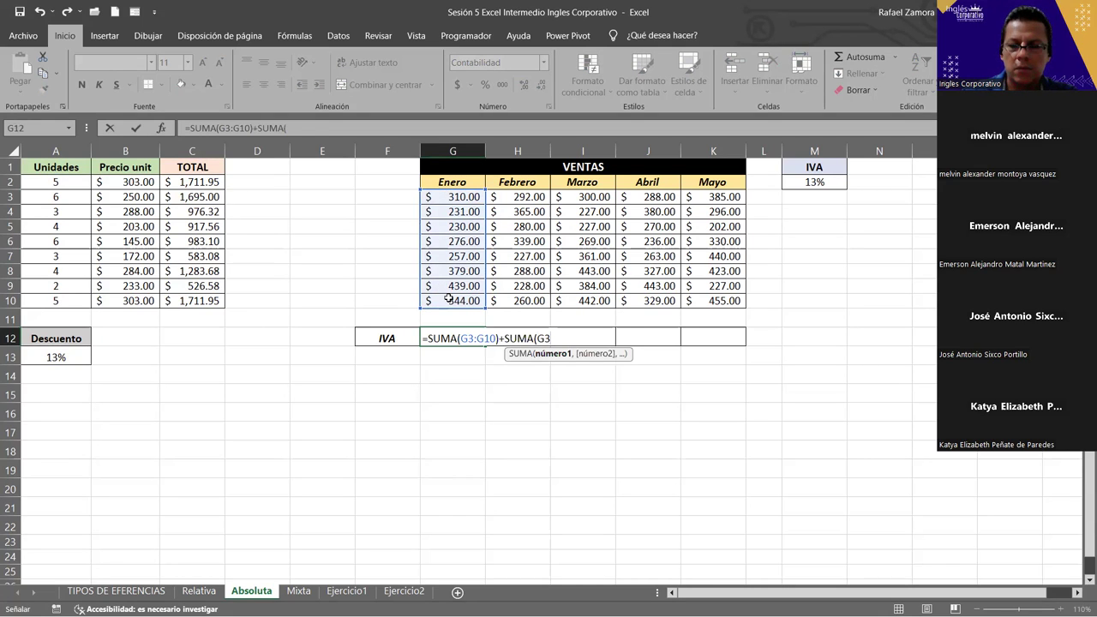
{"action": "left_click_drag", "start_coordinate": [449, 285], "coordinate": [447, 297]}
{"action": "type", "text": ")*"}
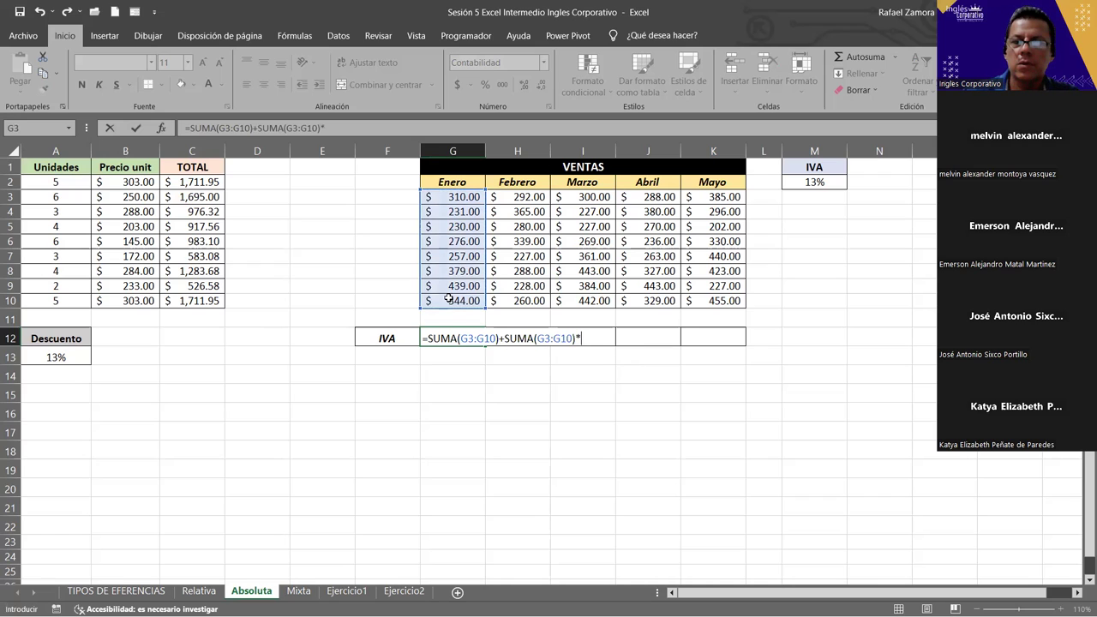
{"action": "left_click", "coordinate": [825, 181]}
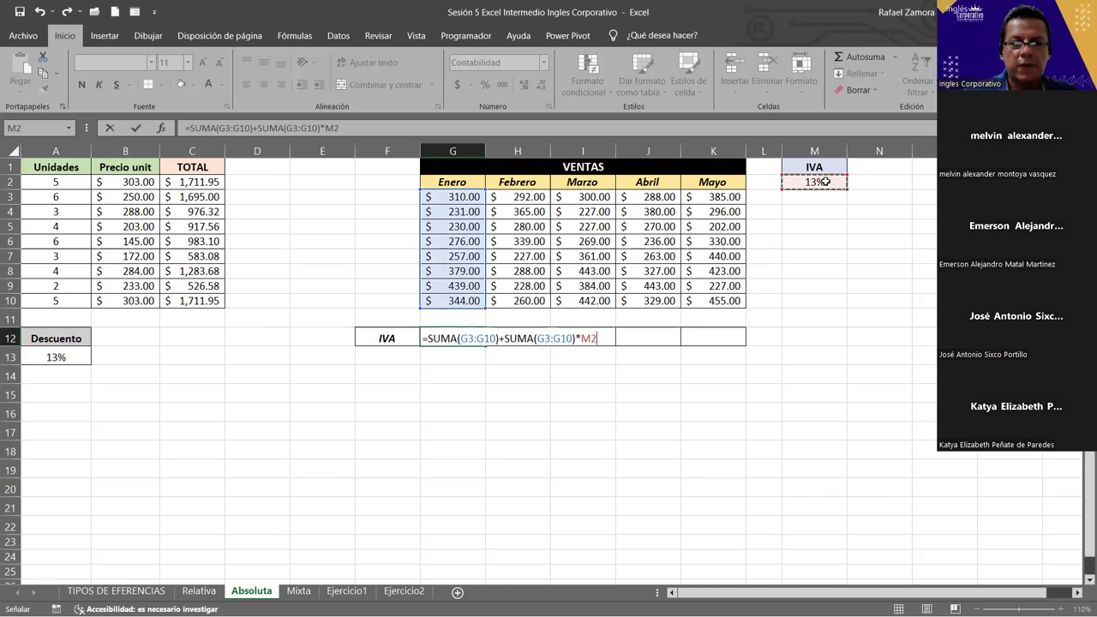
{"action": "key", "text": "F4"}
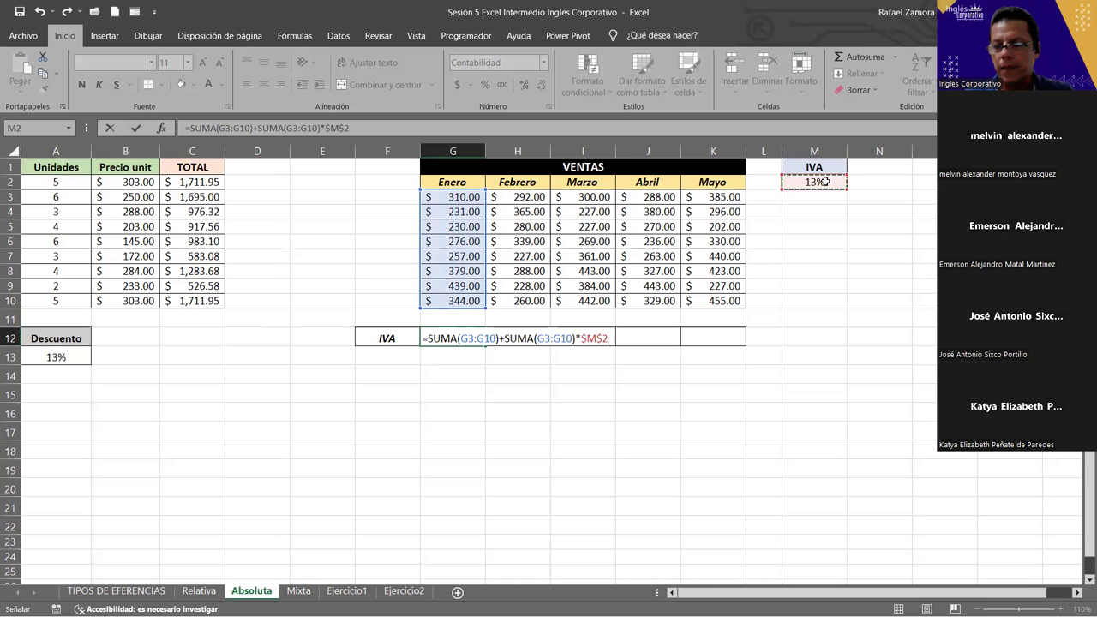
{"action": "key", "text": "Return"}
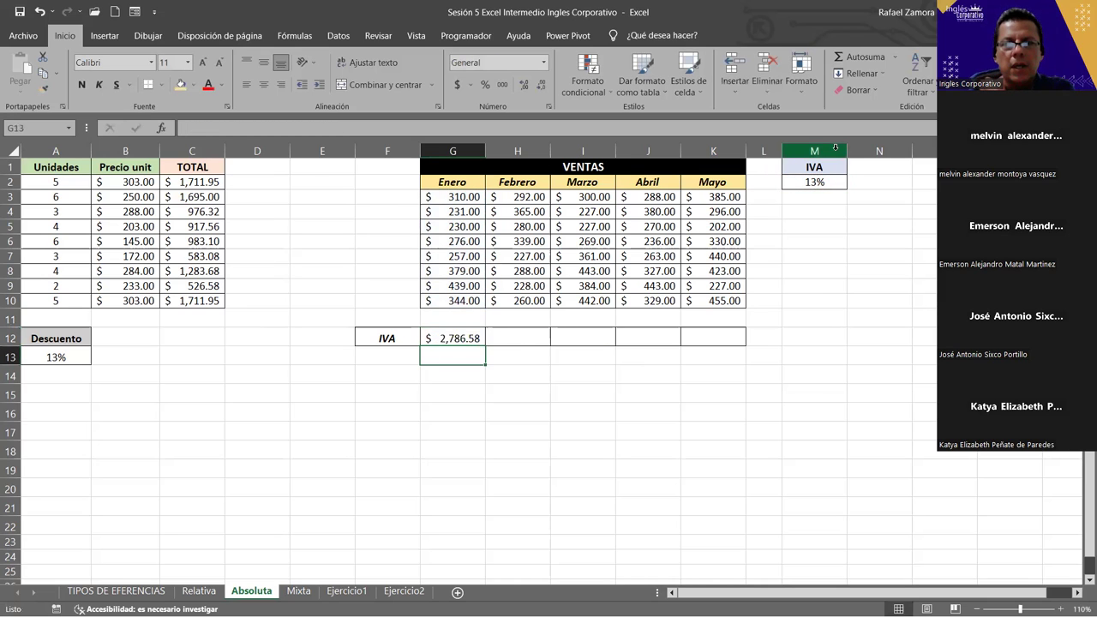
{"action": "left_click", "coordinate": [467, 337]}
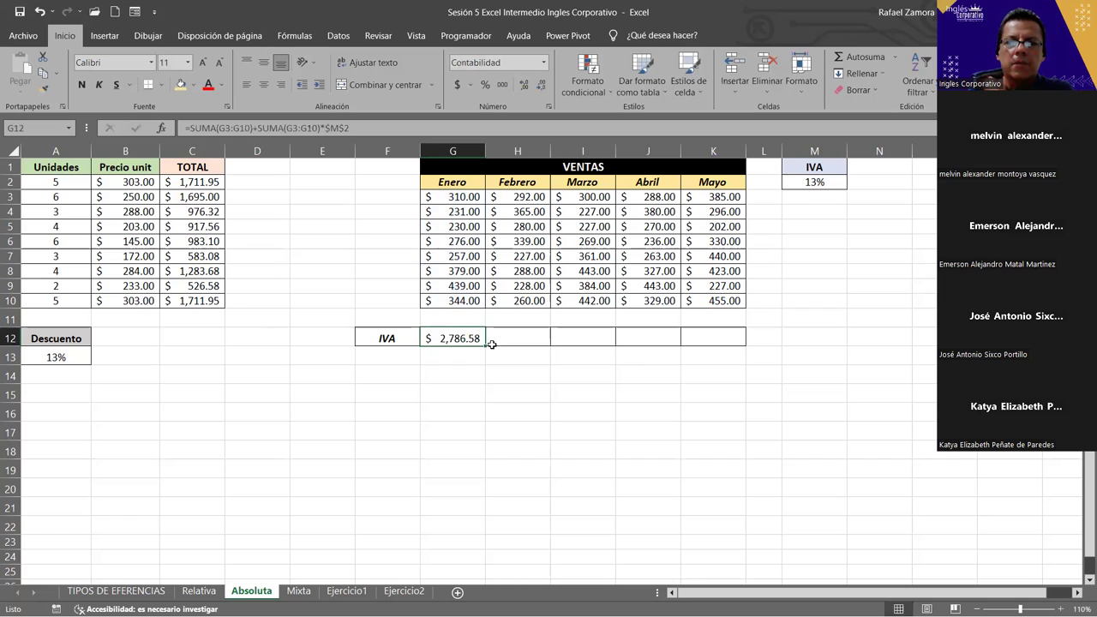
- Fill the G12 IVA formula across to K12 and verify the references in G12 and I12
{"action": "left_click_drag", "start_coordinate": [486, 346], "coordinate": [722, 347]}
{"action": "double_click", "coordinate": [468, 338]}
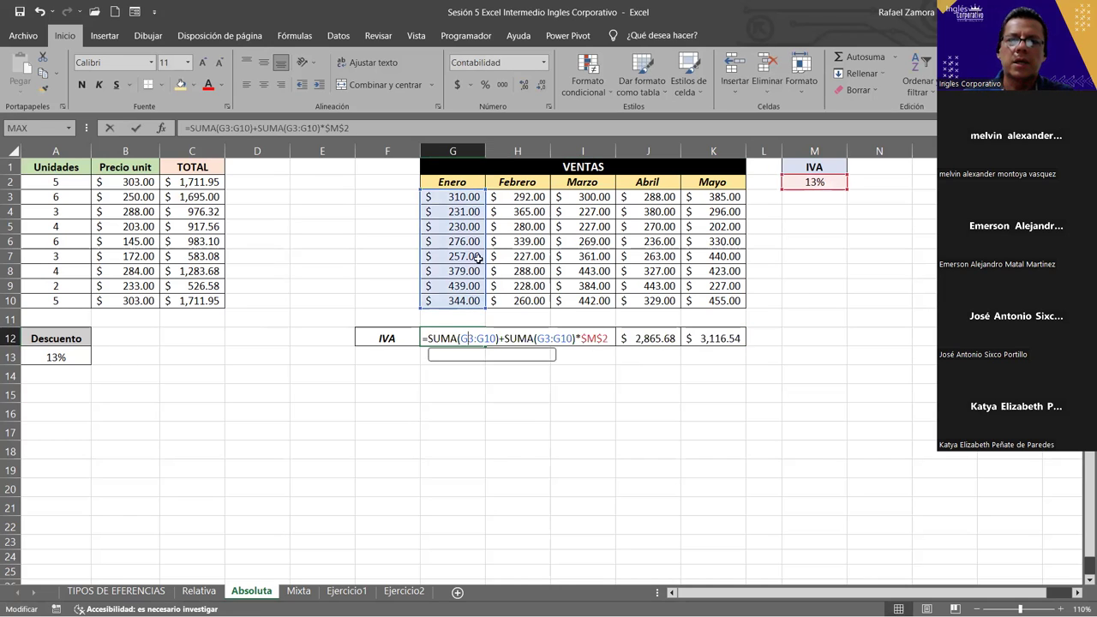
{"action": "key", "text": "Escape"}
{"action": "double_click", "coordinate": [587, 338]}
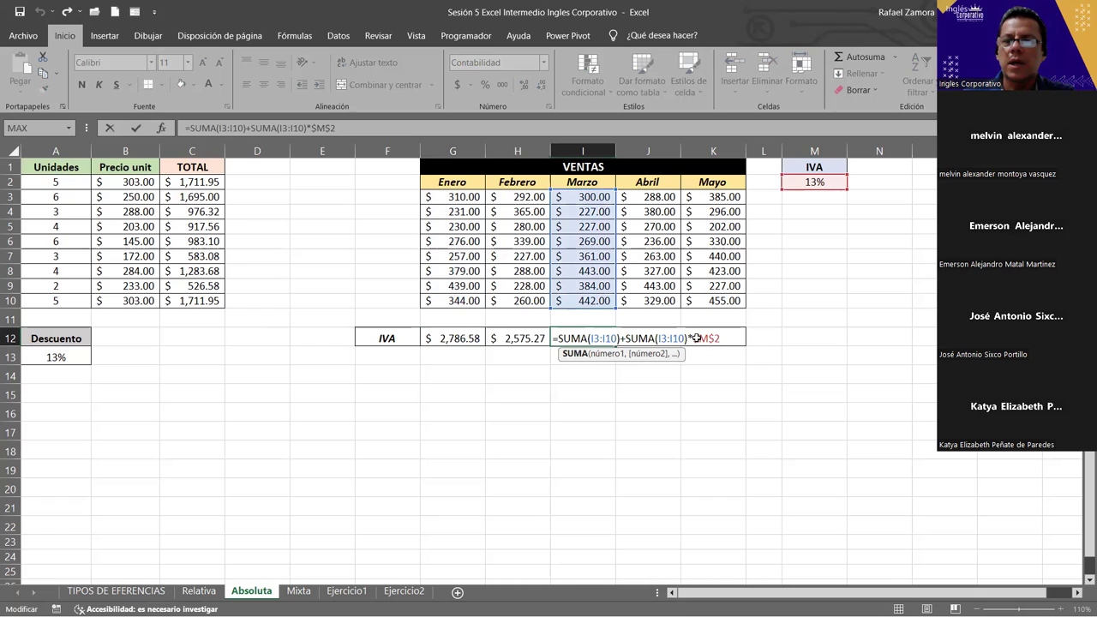
{"action": "left_click", "coordinate": [724, 415]}
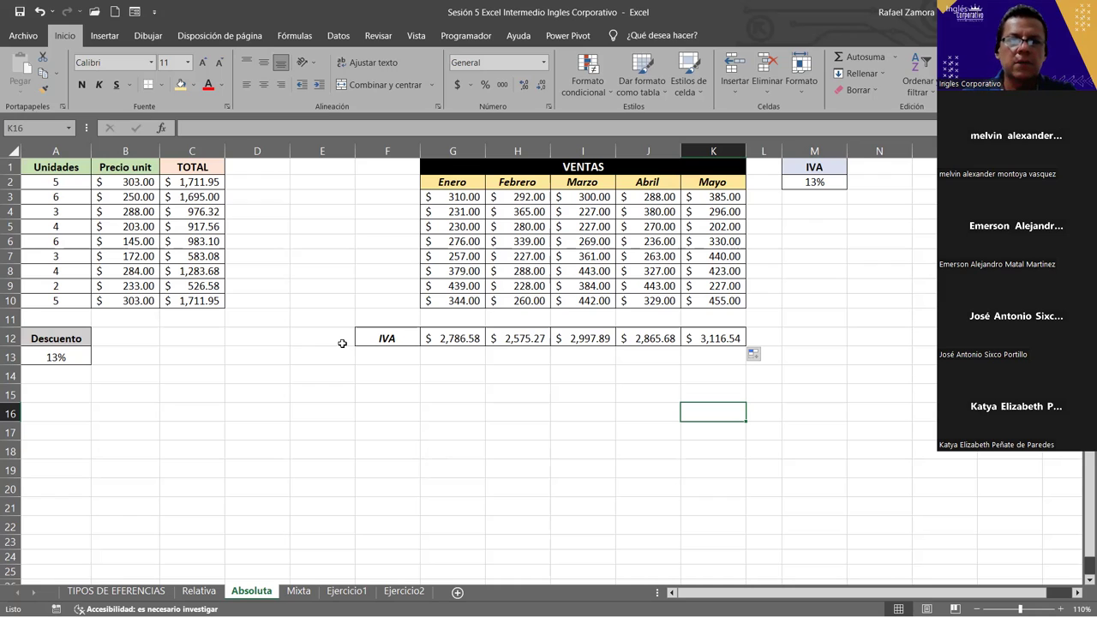
{"action": "left_click", "coordinate": [201, 180]}
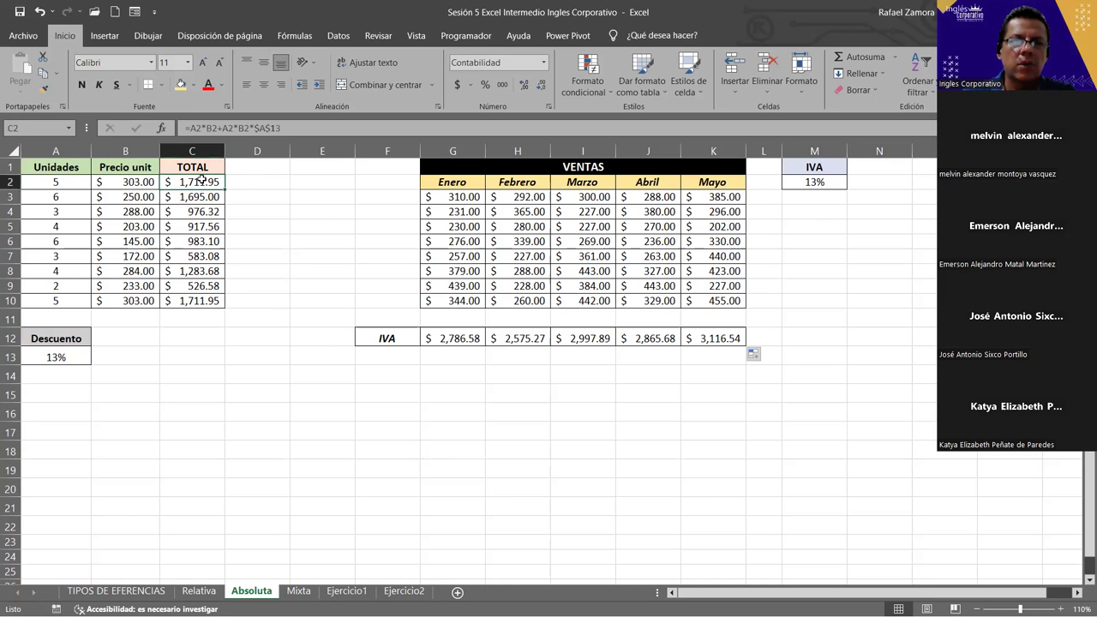
{"action": "double_click", "coordinate": [202, 180]}
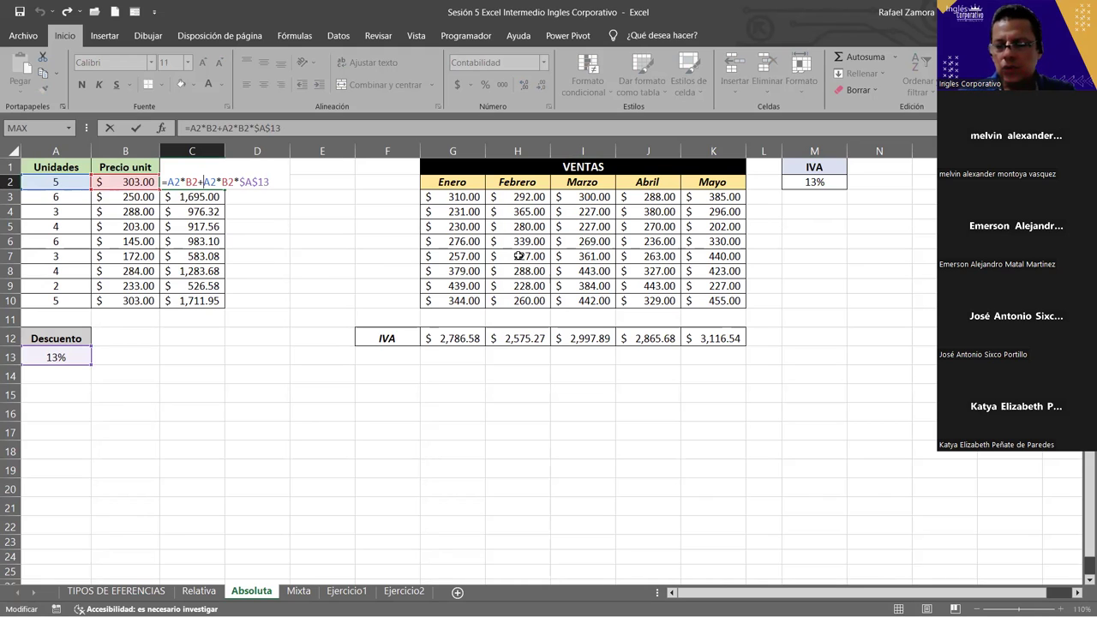
{"action": "key", "text": "Return"}
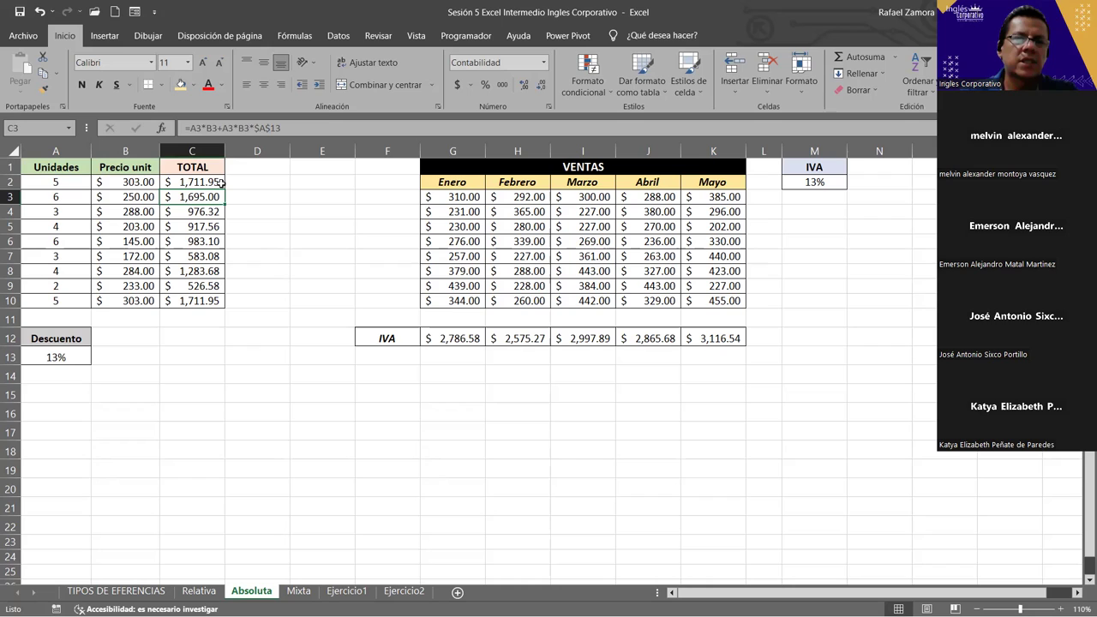
{"action": "left_click", "coordinate": [185, 181]}
{"action": "double_click", "coordinate": [185, 181]}
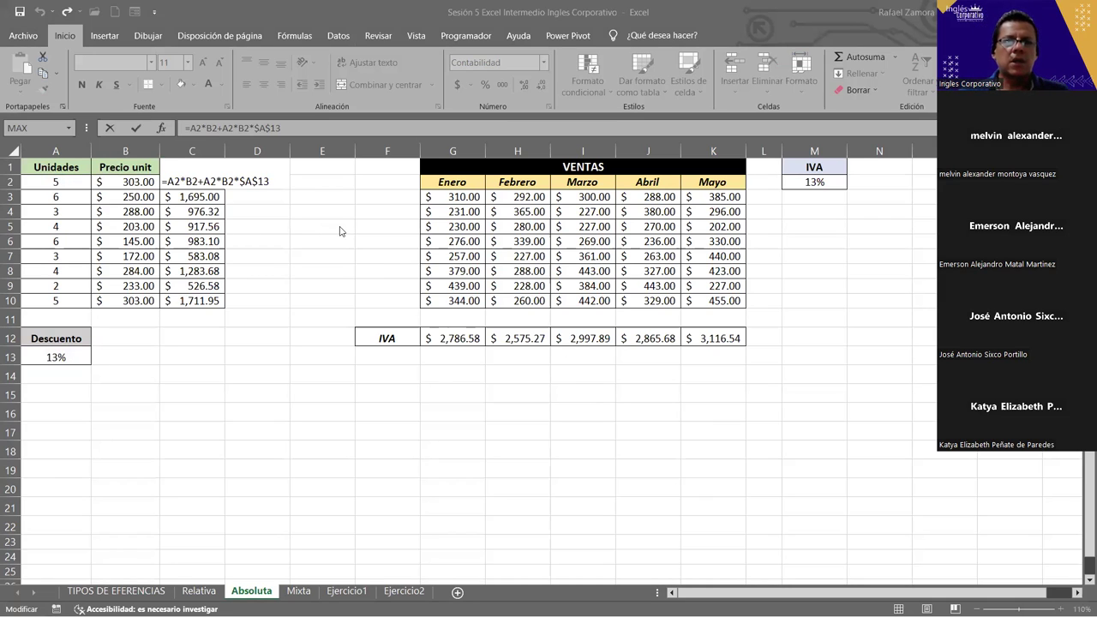
- Change C2's discount reference to the mixed A$13, giving =A2*B2+A2*B2*A$13
{"action": "left_click", "coordinate": [268, 182]}
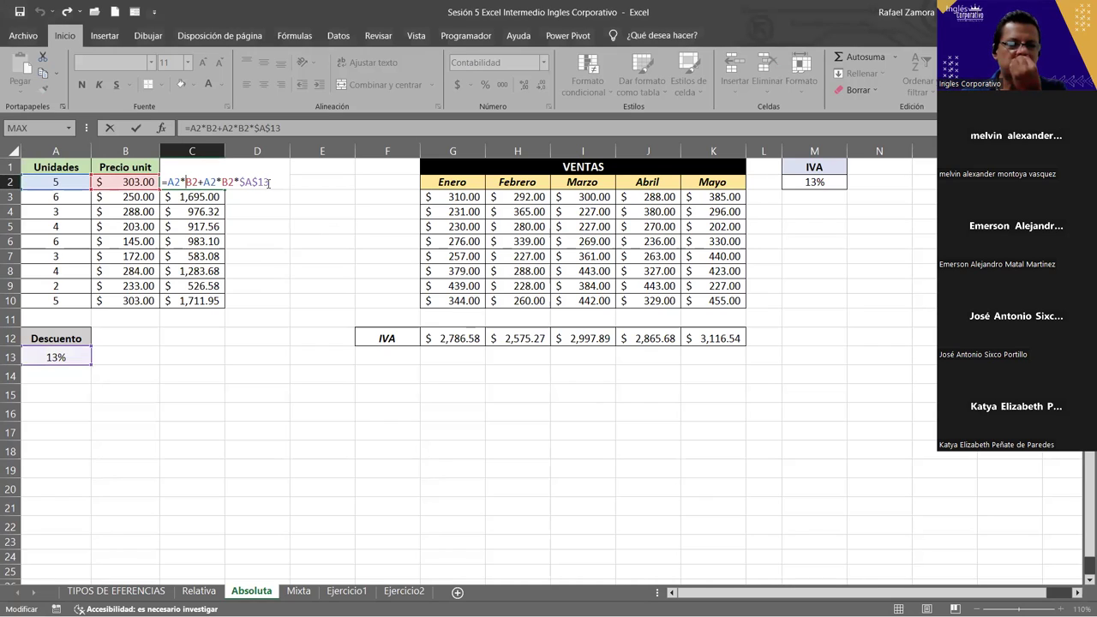
{"action": "key", "text": "Left"}
{"action": "key", "text": "Left"}
{"action": "key", "text": "Left"}
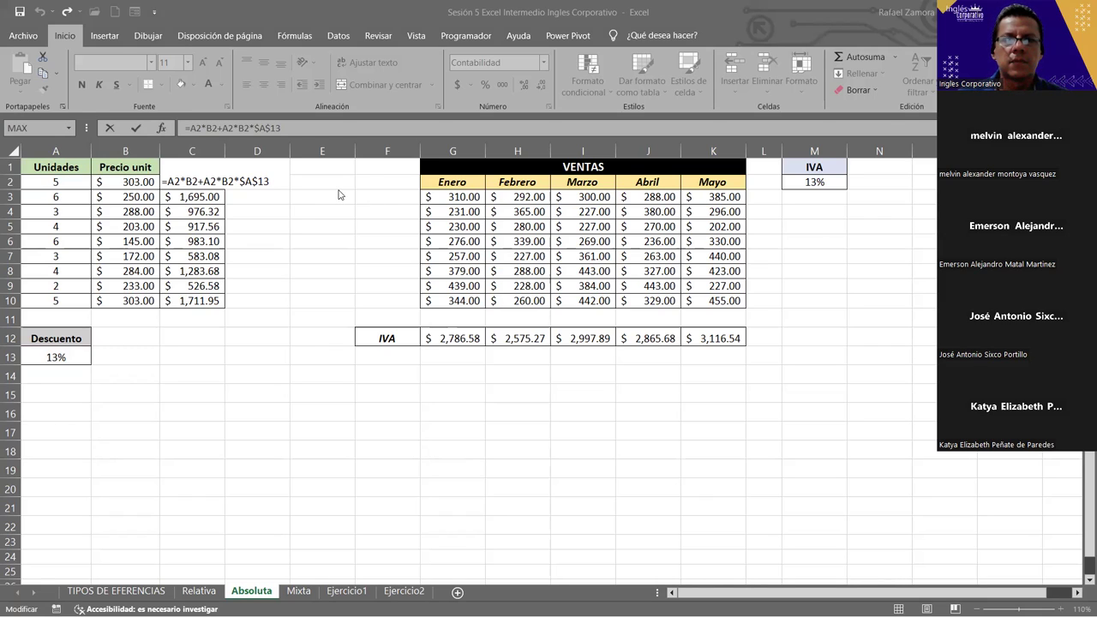
{"action": "left_click", "coordinate": [291, 183]}
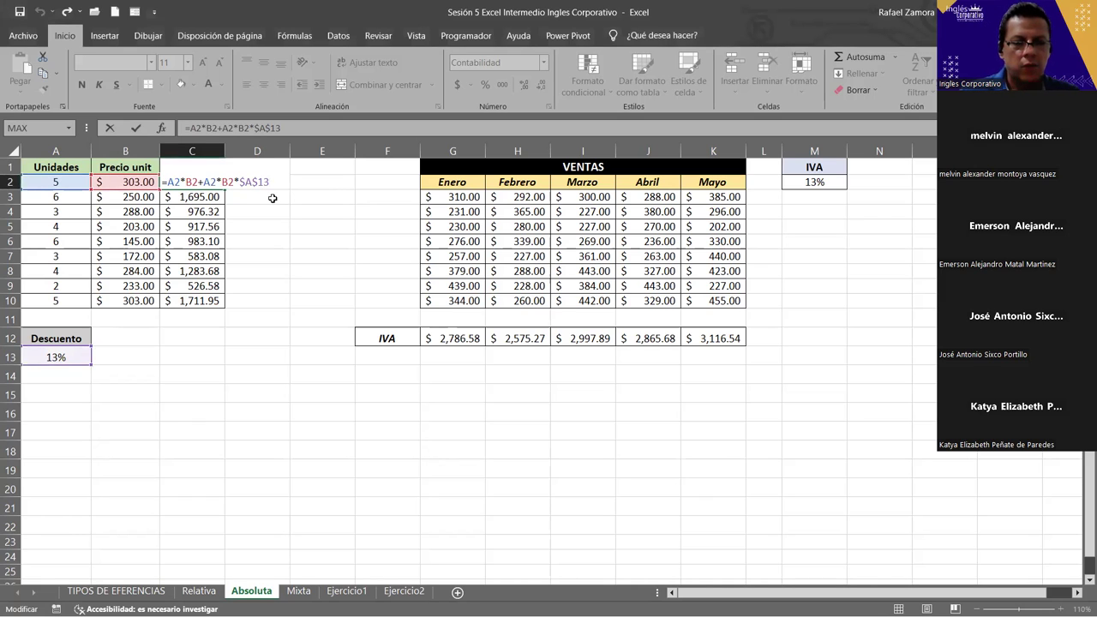
{"action": "key", "text": "F4"}
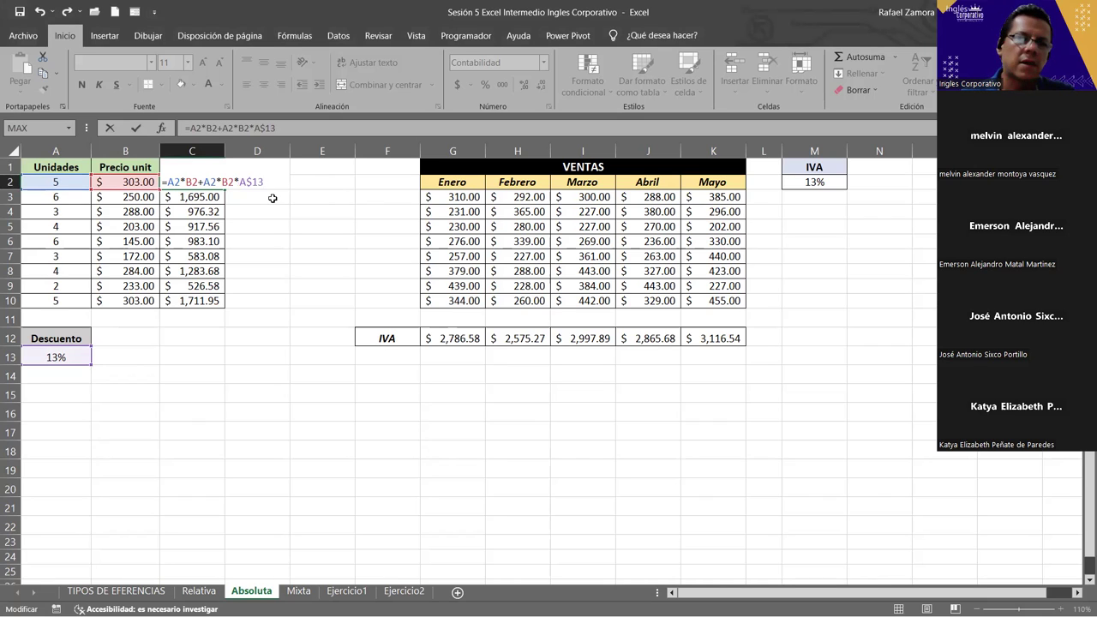
{"action": "key", "text": "Return"}
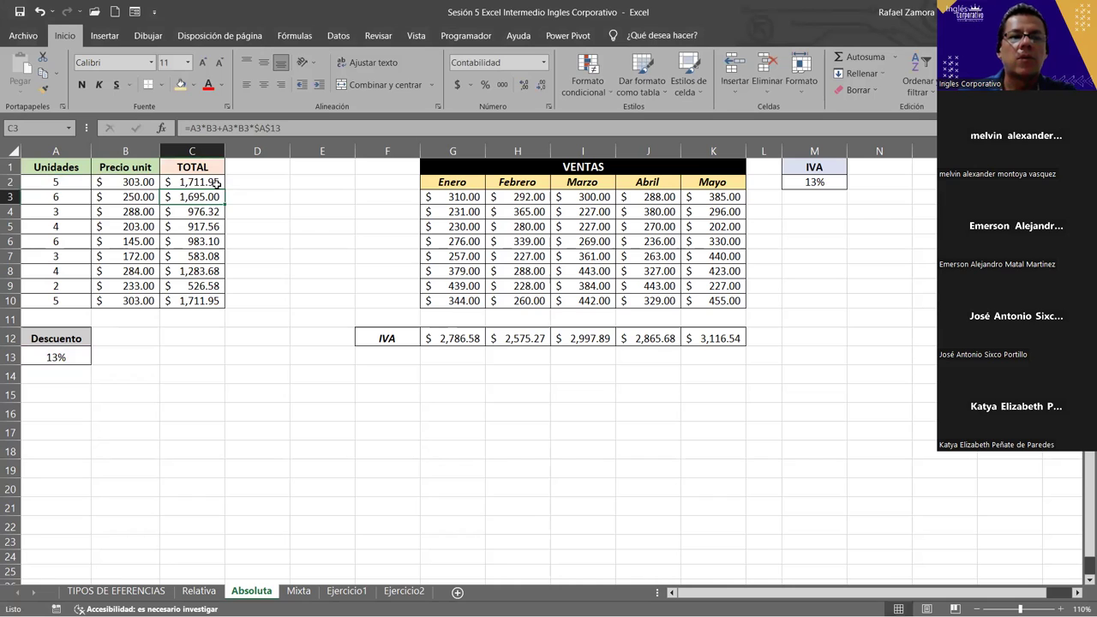
- Fill the revised C2 formula down to C10
{"action": "left_click", "coordinate": [216, 184]}
{"action": "left_click_drag", "start_coordinate": [224, 189], "coordinate": [216, 307]}
{"action": "left_click", "coordinate": [277, 268]}
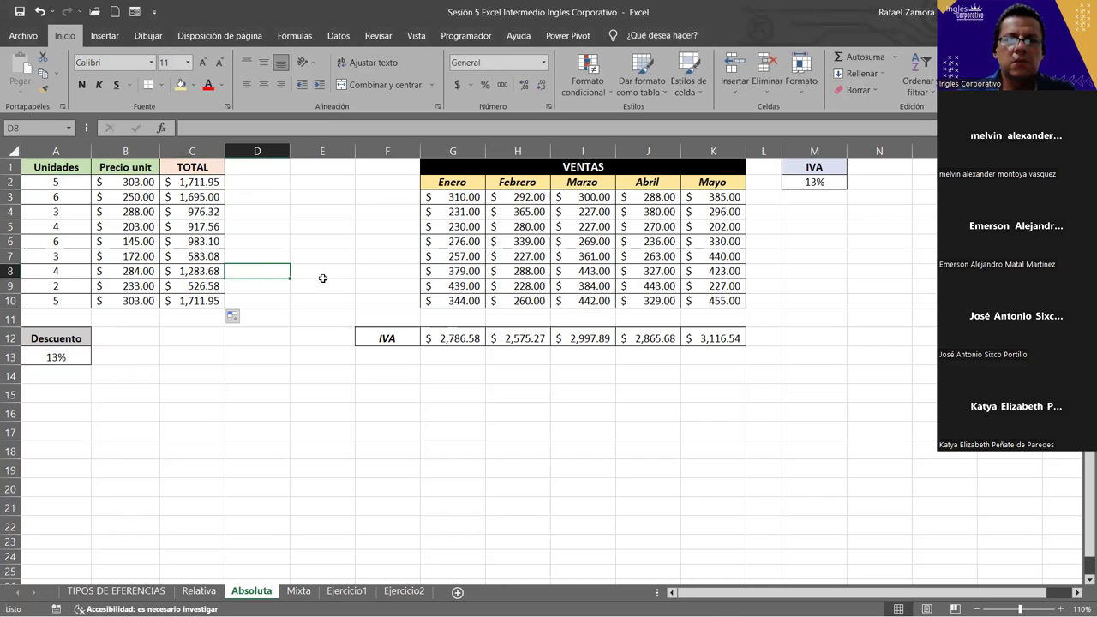
- Review C2's =A2*B2+A2*B2*A$13 formula, then open G12's IVA formula for editing
{"action": "left_click", "coordinate": [212, 182]}
{"action": "double_click", "coordinate": [212, 182]}
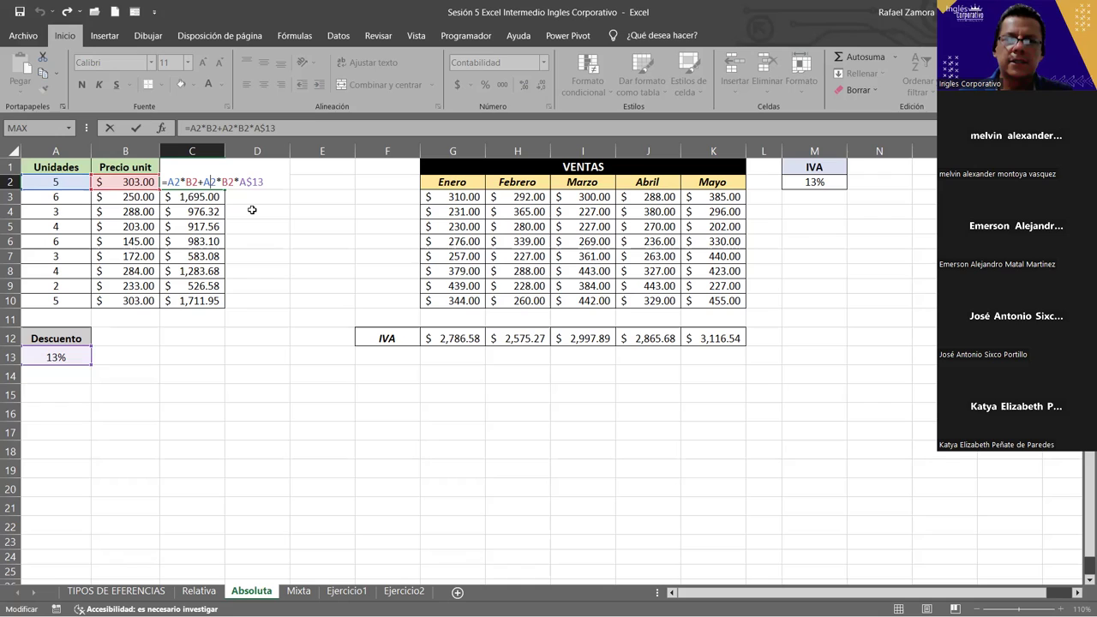
{"action": "key", "text": "Return"}
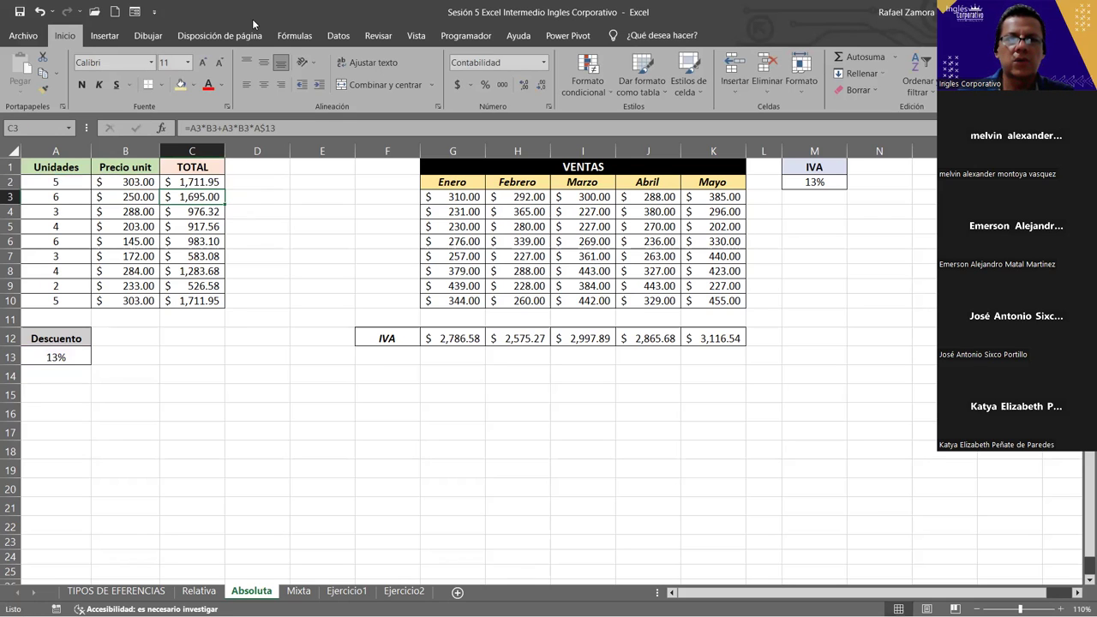
{"action": "double_click", "coordinate": [450, 338]}
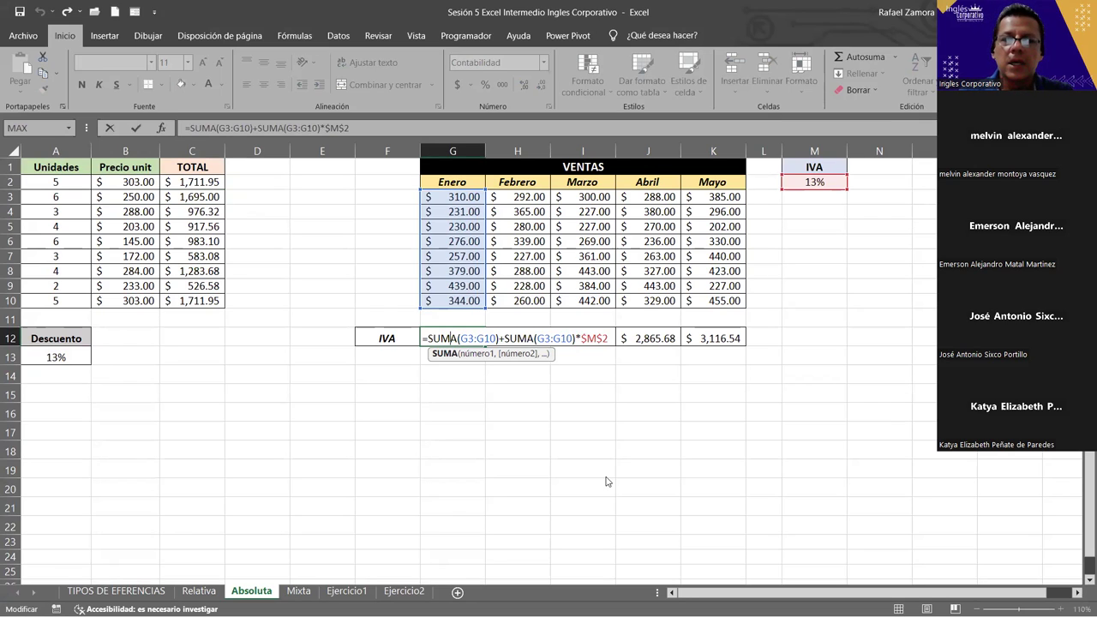
- Switch G12's rate reference to $M2 and fill the IVA formula across to K12
{"action": "left_click", "coordinate": [597, 339]}
{"action": "key", "text": "F4"}
{"action": "key", "text": "F4"}
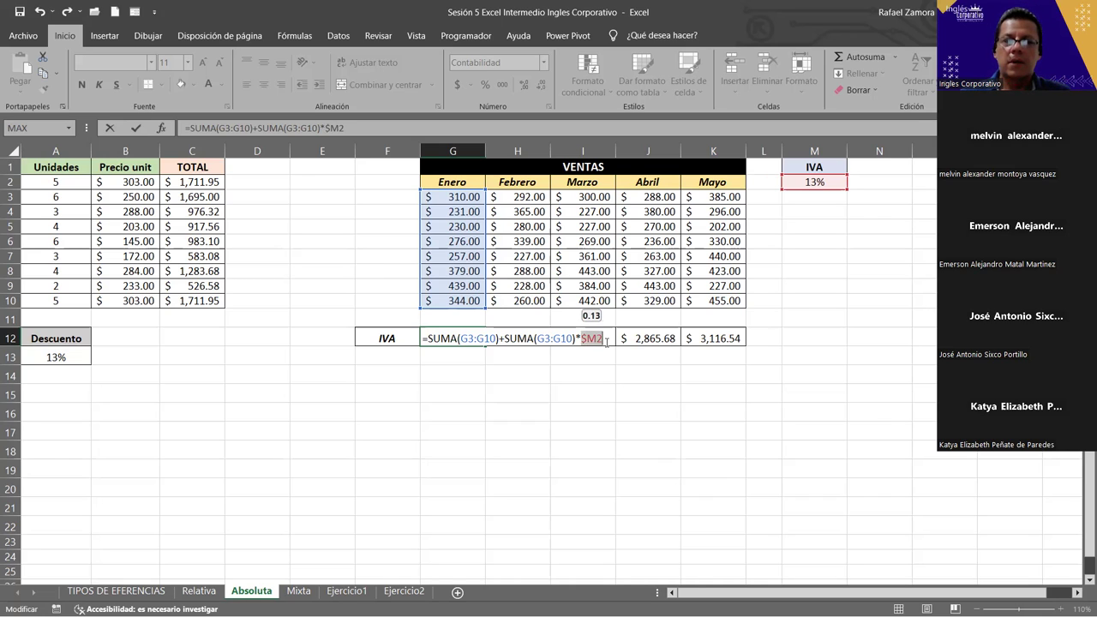
{"action": "key", "text": "Return"}
{"action": "left_click", "coordinate": [474, 338]}
{"action": "left_click_drag", "start_coordinate": [485, 346], "coordinate": [744, 340]}
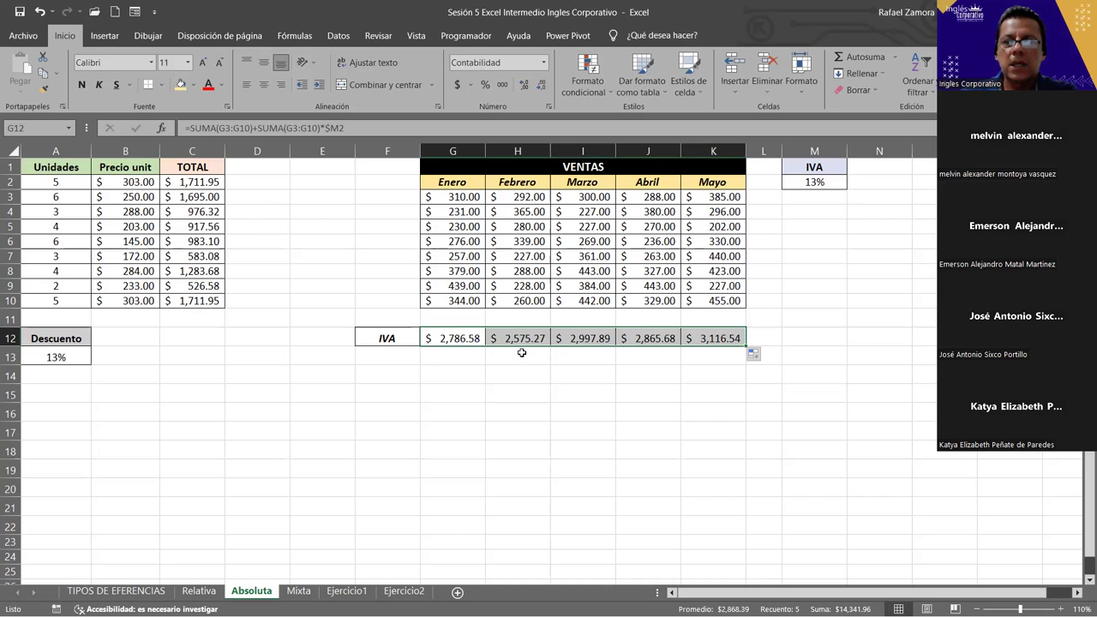
{"action": "double_click", "coordinate": [462, 340]}
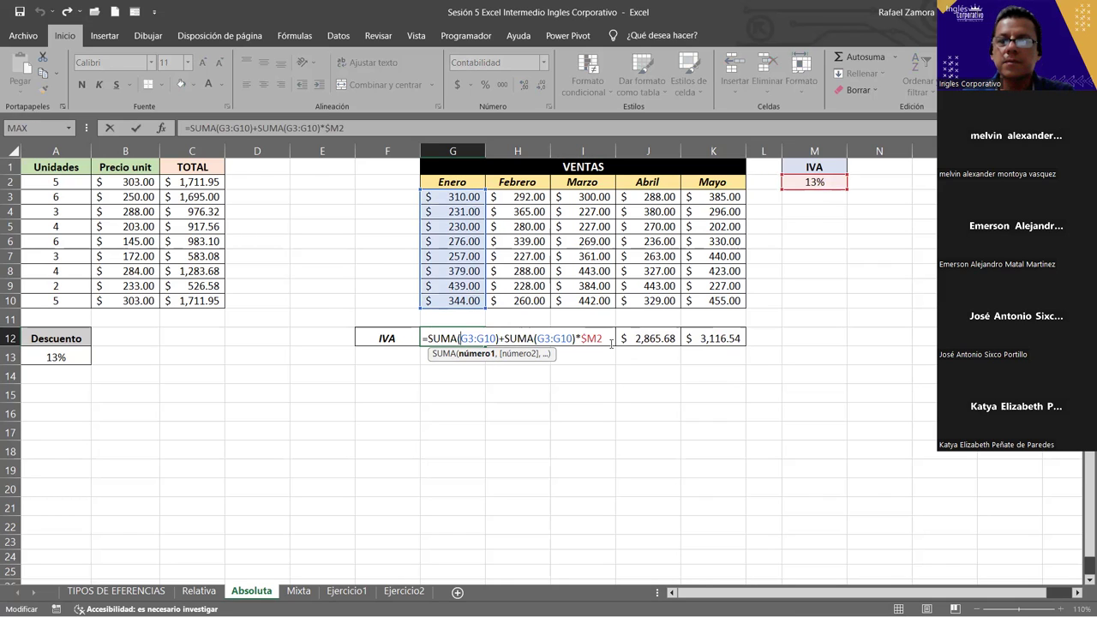
{"action": "key", "text": "Tab"}
{"action": "key", "text": "F2"}
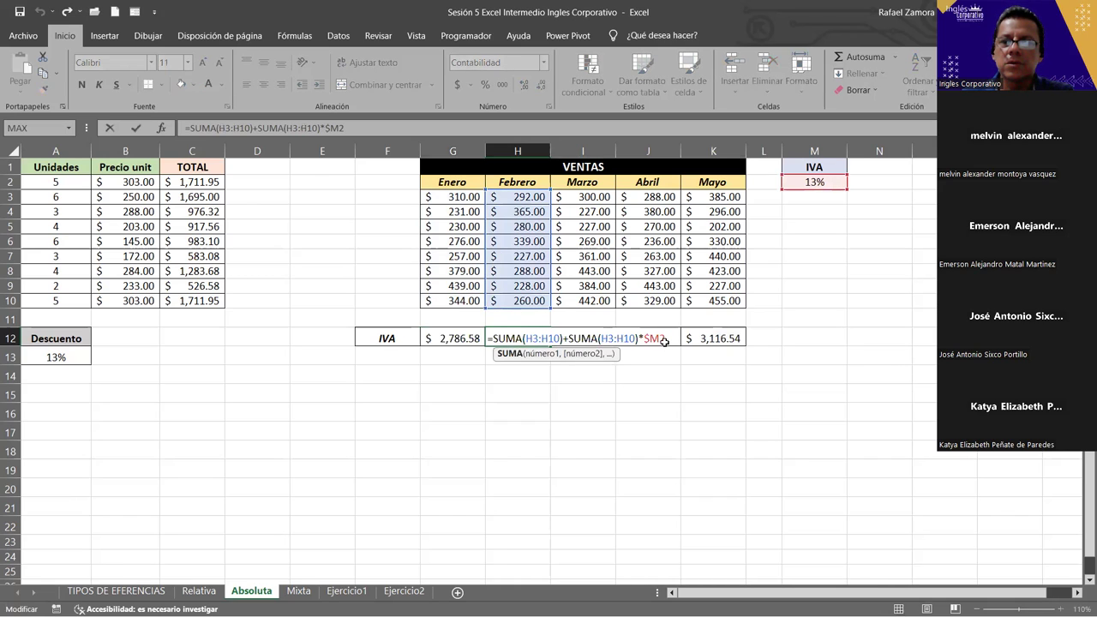
{"action": "key", "text": "Tab"}
{"action": "key", "text": "Tab"}
{"action": "key", "text": "F2"}
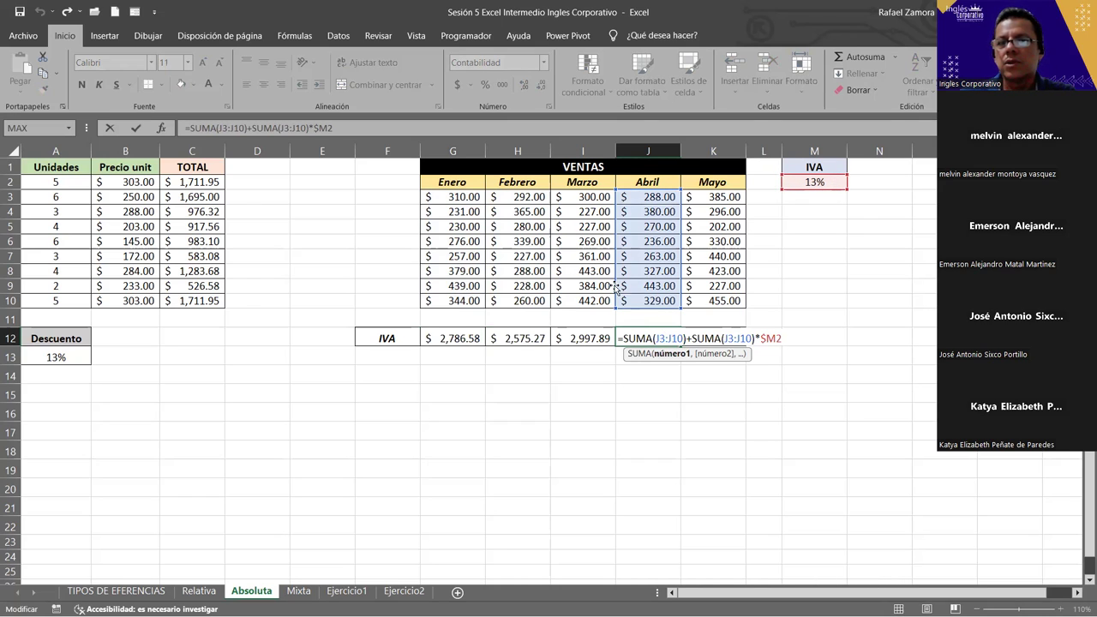
{"action": "left_click", "coordinate": [739, 400]}
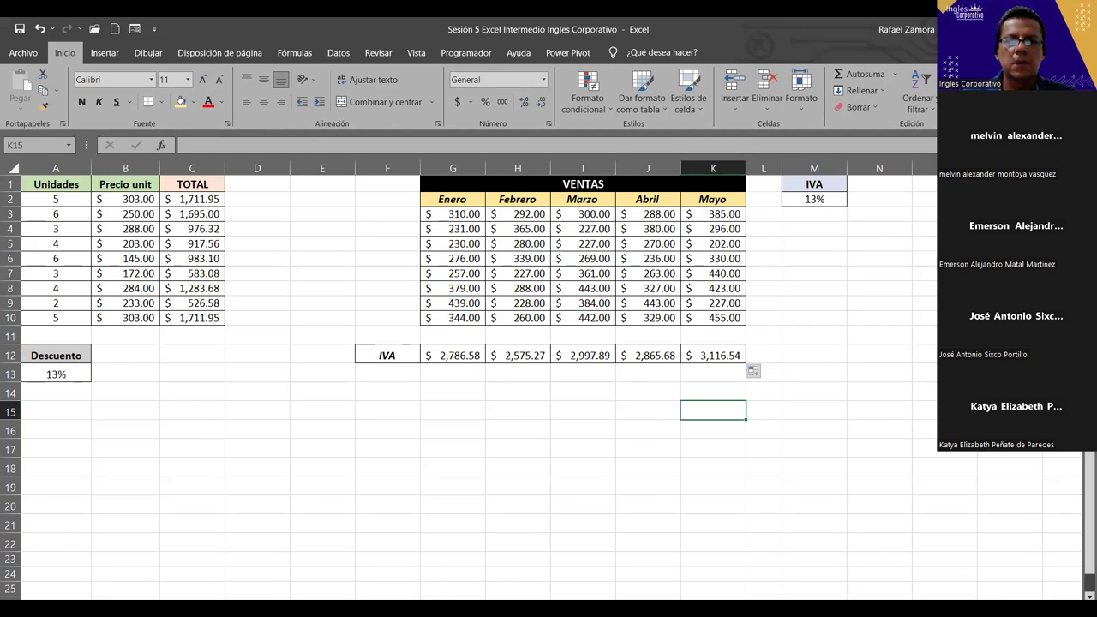
{"action": "left_click", "coordinate": [570, 202]}
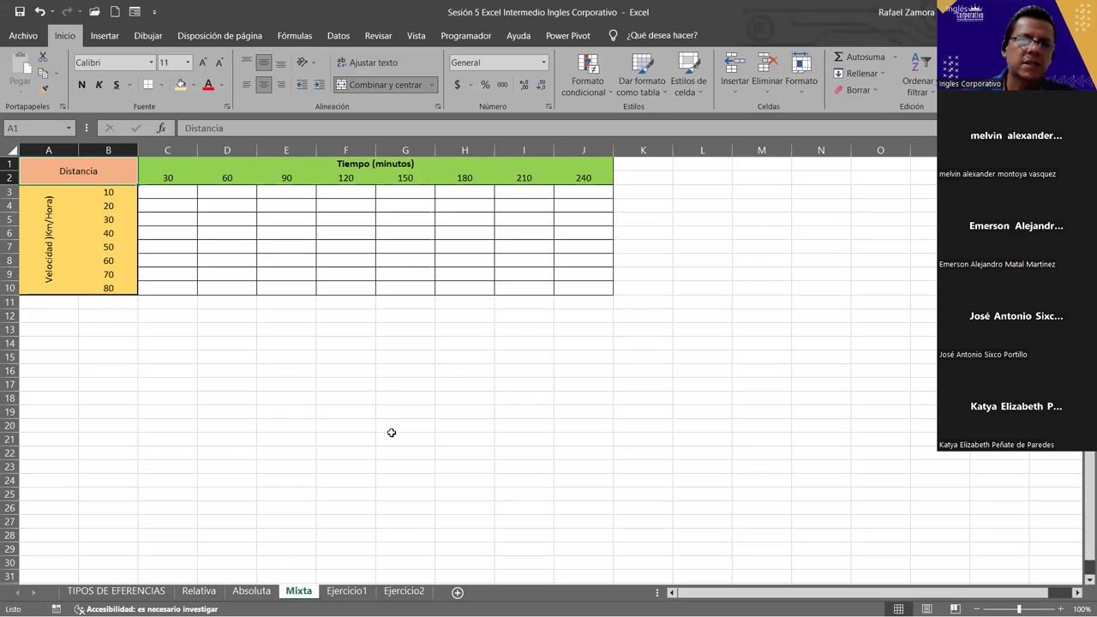
- Zoom in on the Mixta sheet's Distancia table to about 145%
{"action": "scroll", "coordinate": [391, 432], "scroll_direction": "up", "scroll_amount": 2}
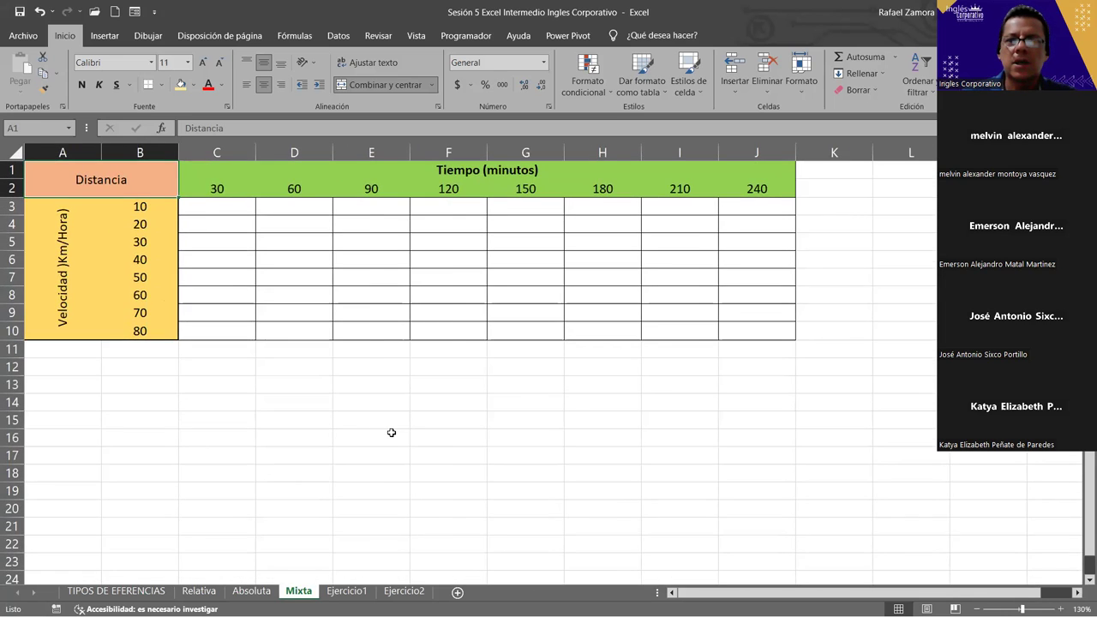
{"action": "scroll", "coordinate": [391, 432], "scroll_direction": "up", "scroll_amount": 1}
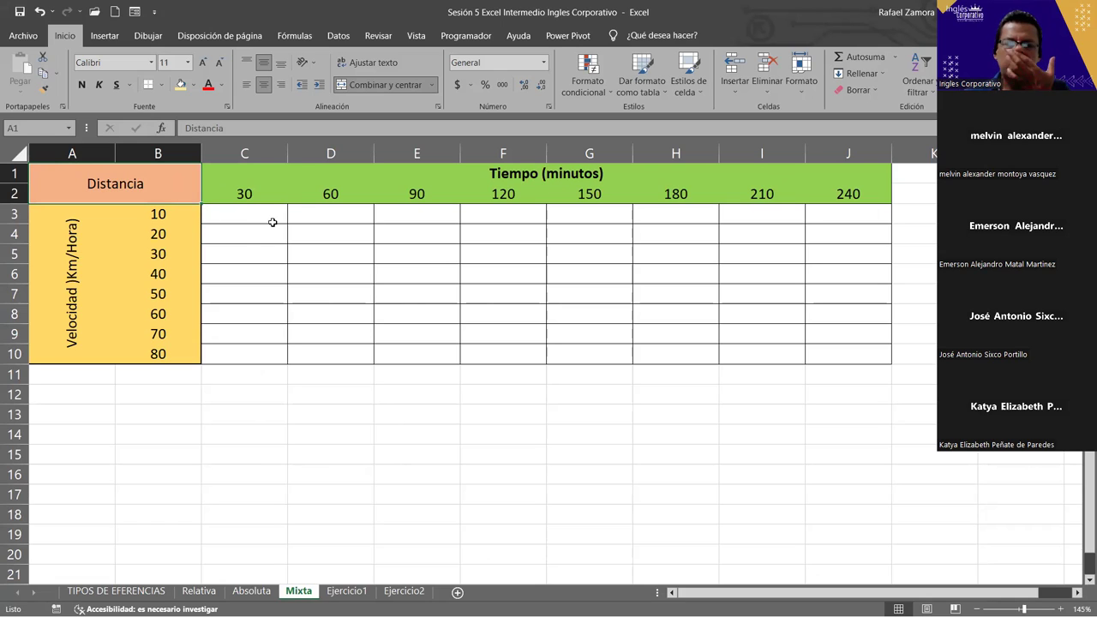
- Enter =B3*C2 in C3 so the first distance shows 300
{"action": "left_click", "coordinate": [282, 222]}
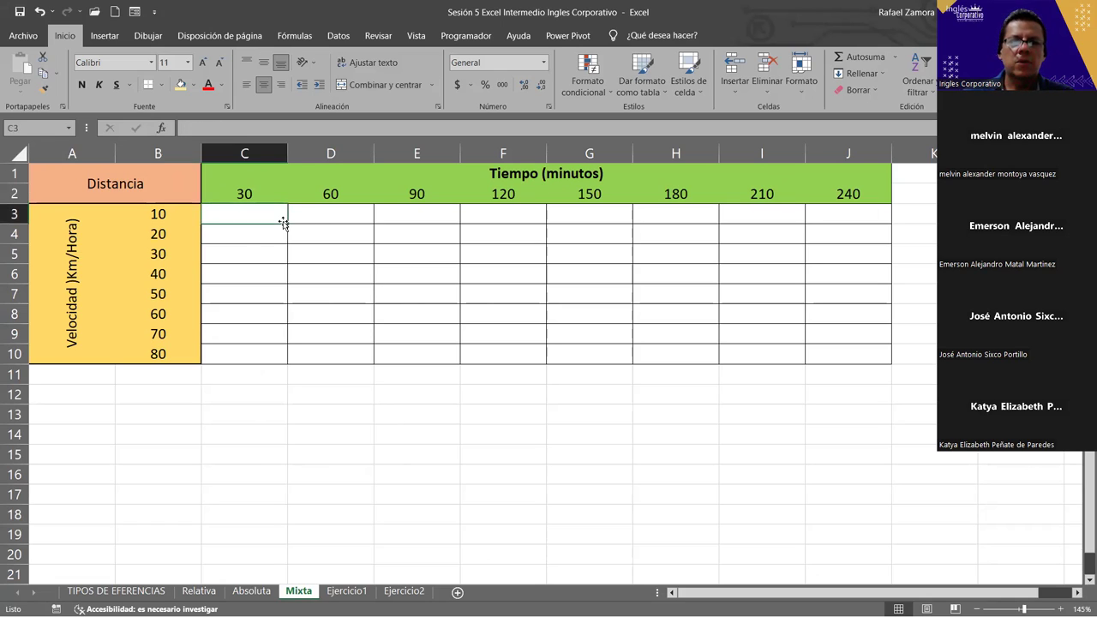
{"action": "type", "text": "="}
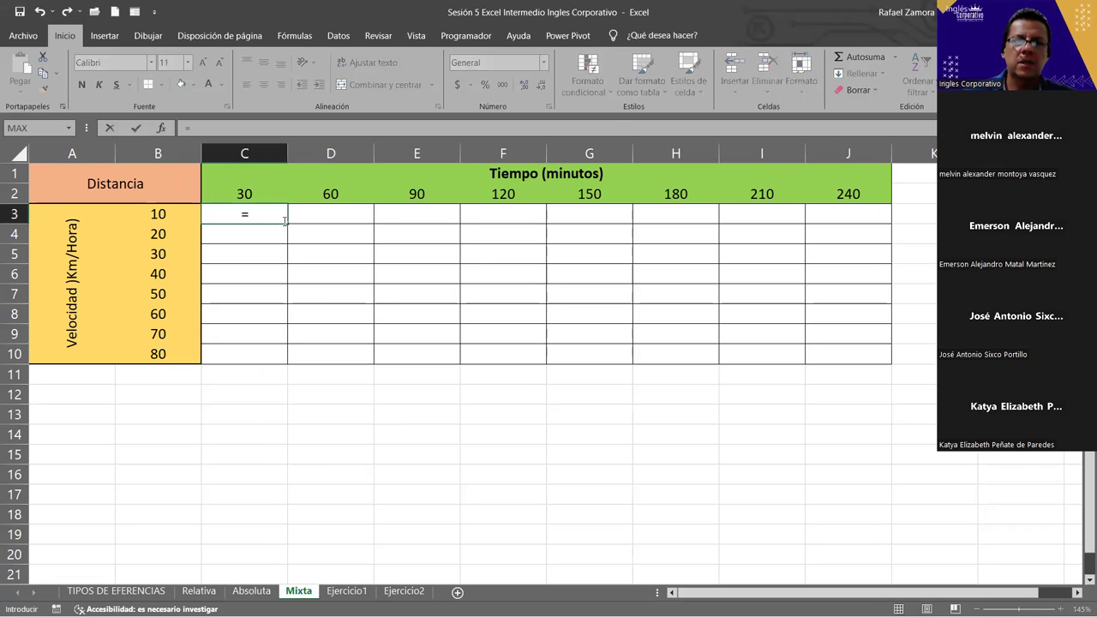
{"action": "left_click", "coordinate": [160, 214]}
{"action": "type", "text": "*"}
{"action": "left_click", "coordinate": [336, 197]}
{"action": "key", "text": "Left"}
{"action": "key", "text": "Return"}
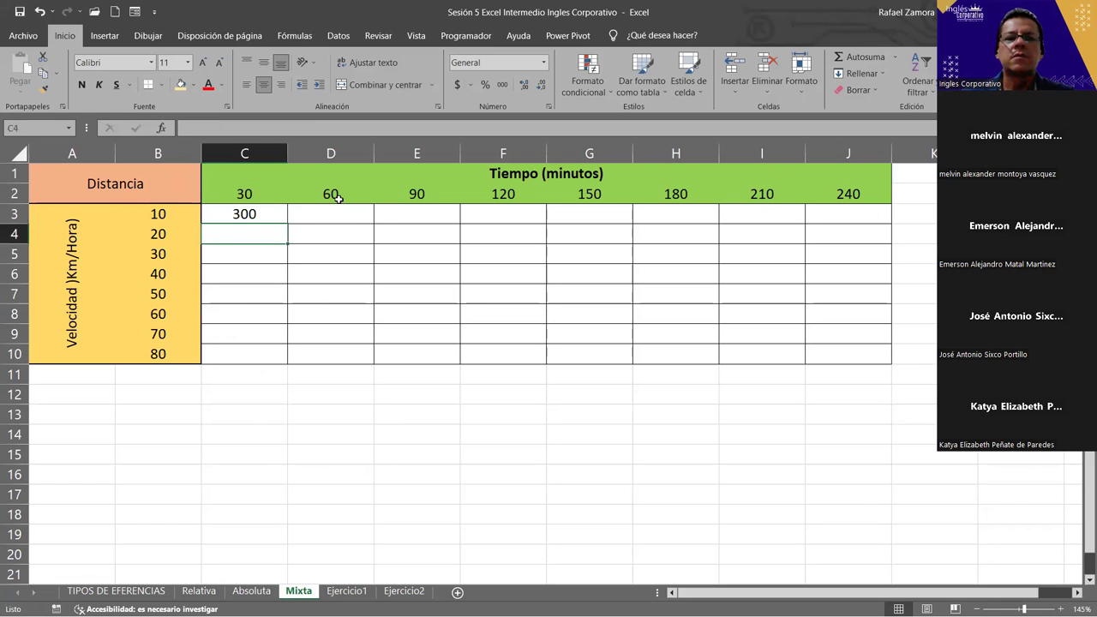
- Test copying C3's formula down column C and across row 3, undoing both fills
{"action": "left_click", "coordinate": [275, 212]}
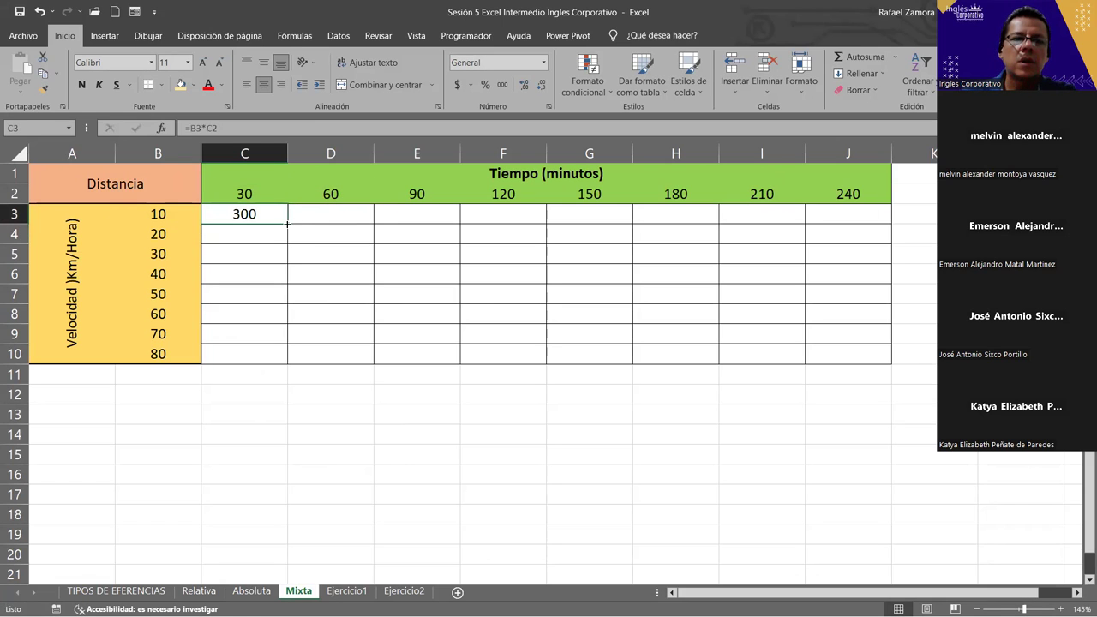
{"action": "left_click_drag", "start_coordinate": [287, 224], "coordinate": [282, 377]}
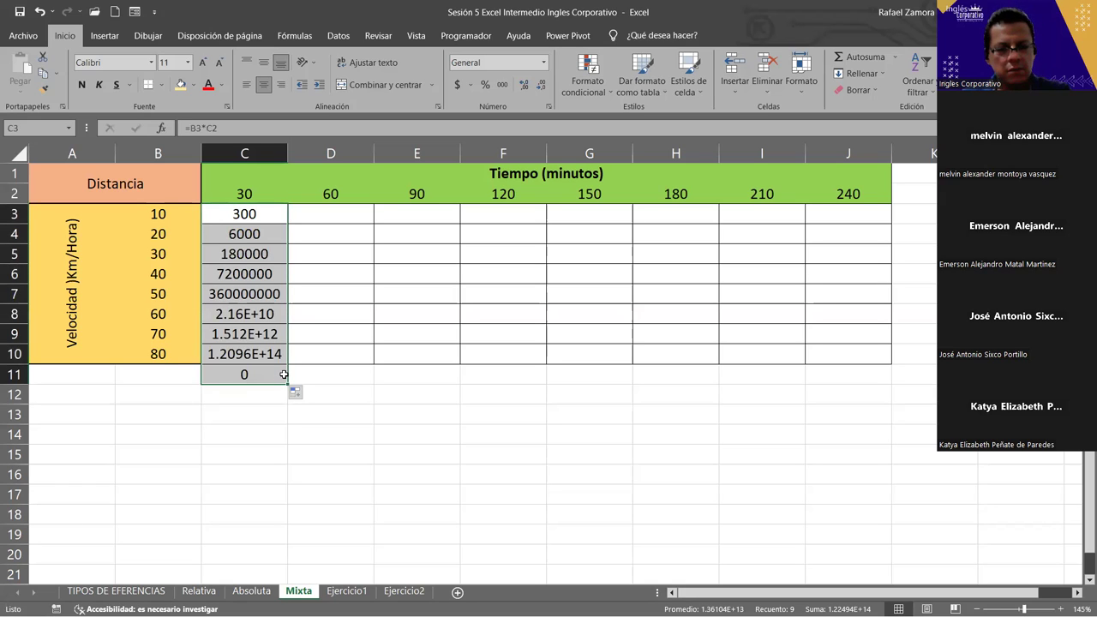
{"action": "key", "text": "ctrl+z"}
{"action": "left_click_drag", "start_coordinate": [287, 224], "coordinate": [862, 223]}
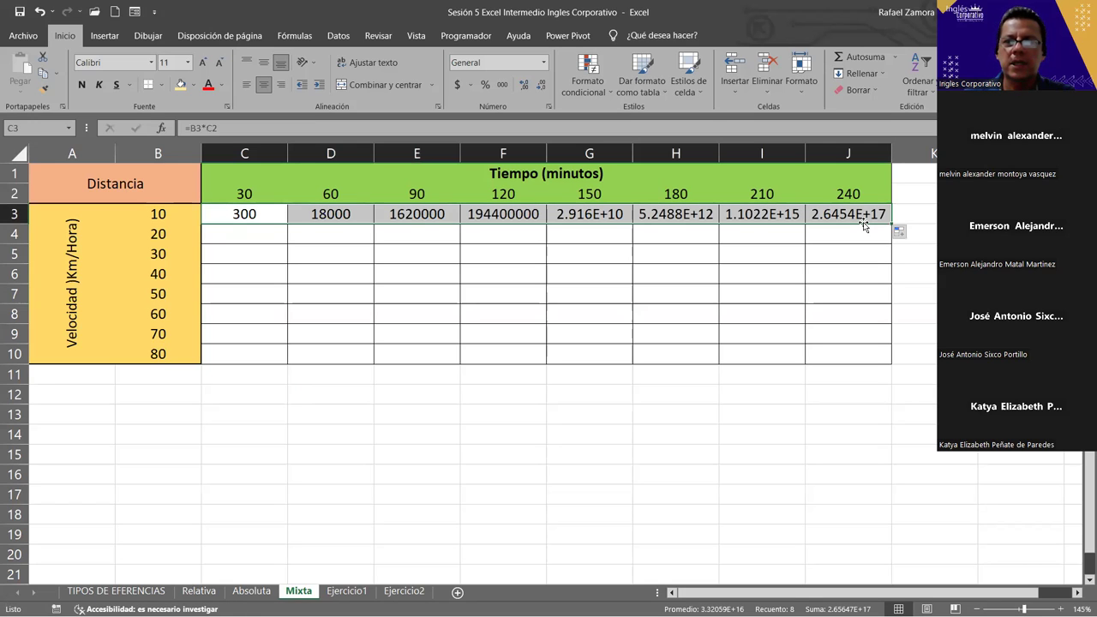
{"action": "key", "text": "ctrl+z"}
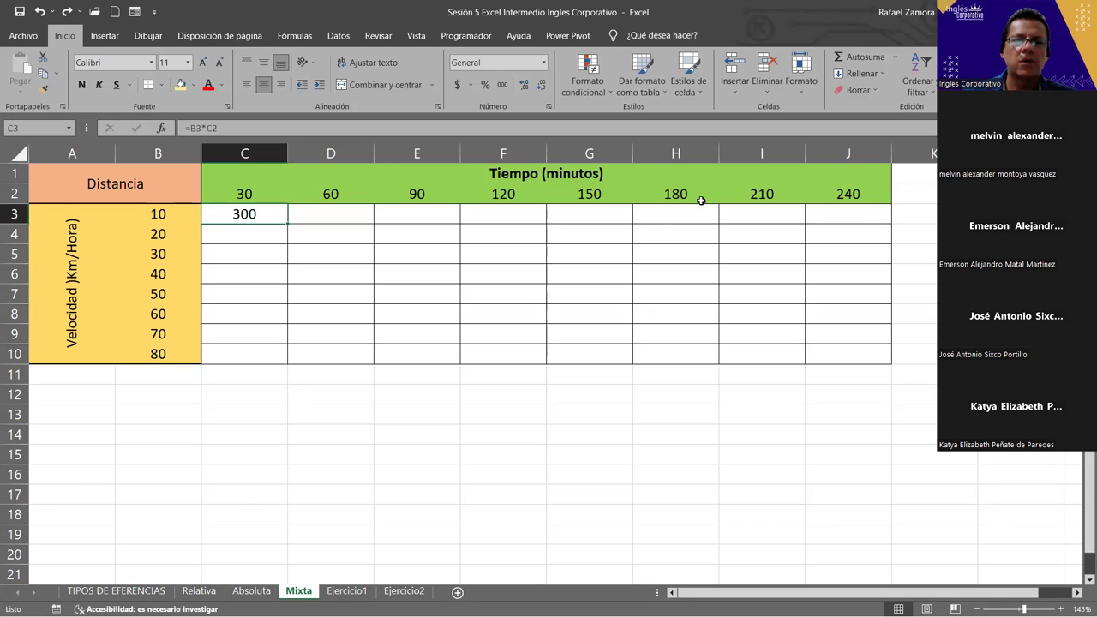
- Review C3's formula several times without changing it
{"action": "double_click", "coordinate": [254, 214]}
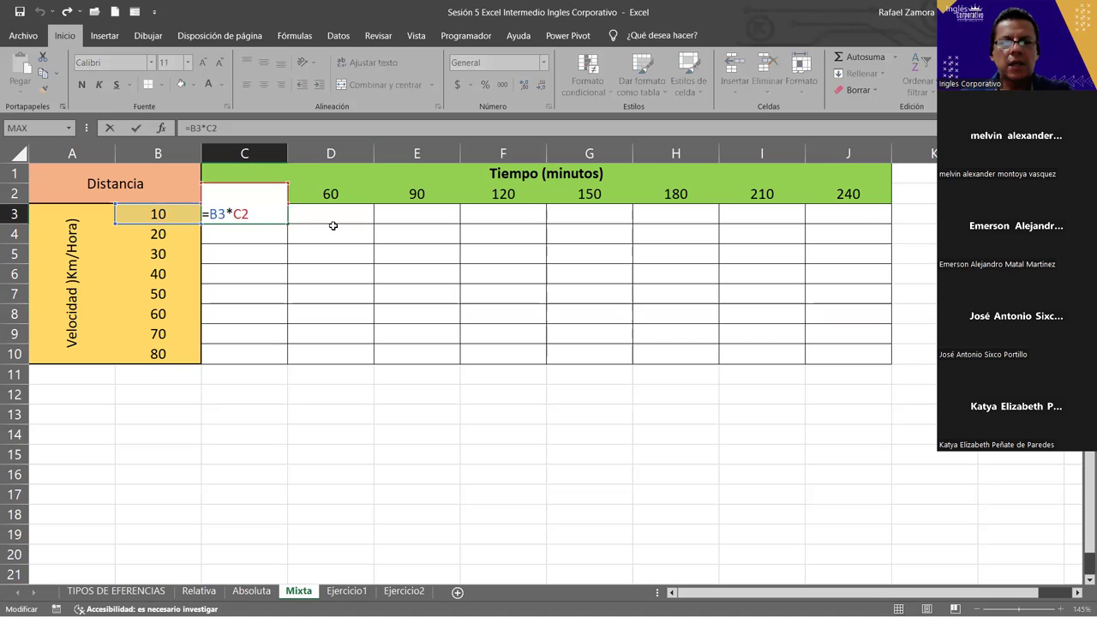
{"action": "key", "text": "Escape"}
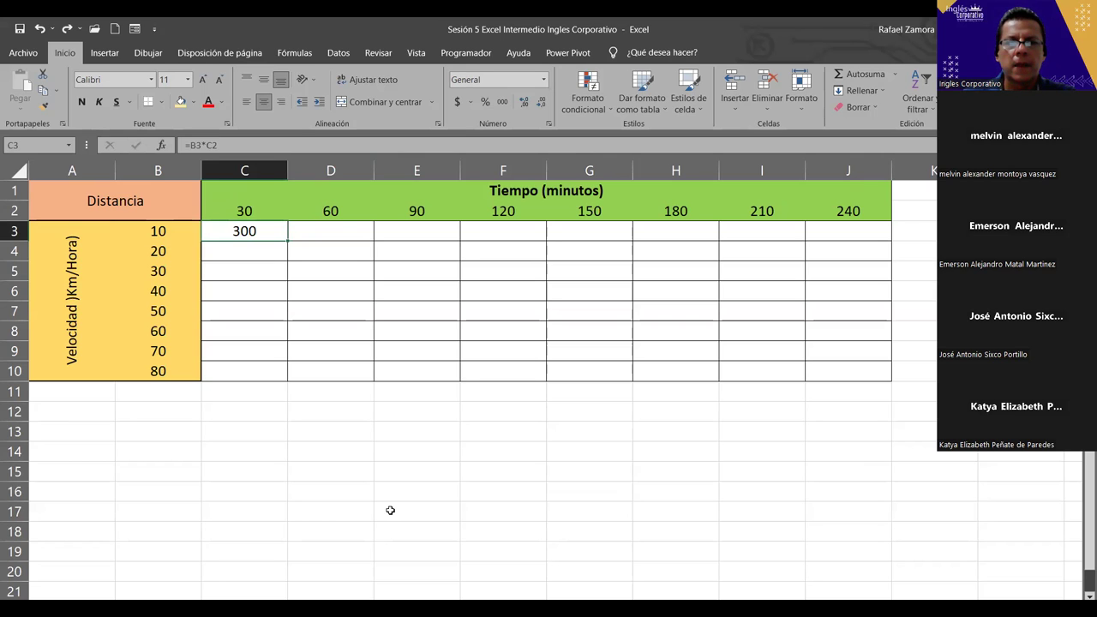
{"action": "double_click", "coordinate": [279, 228]}
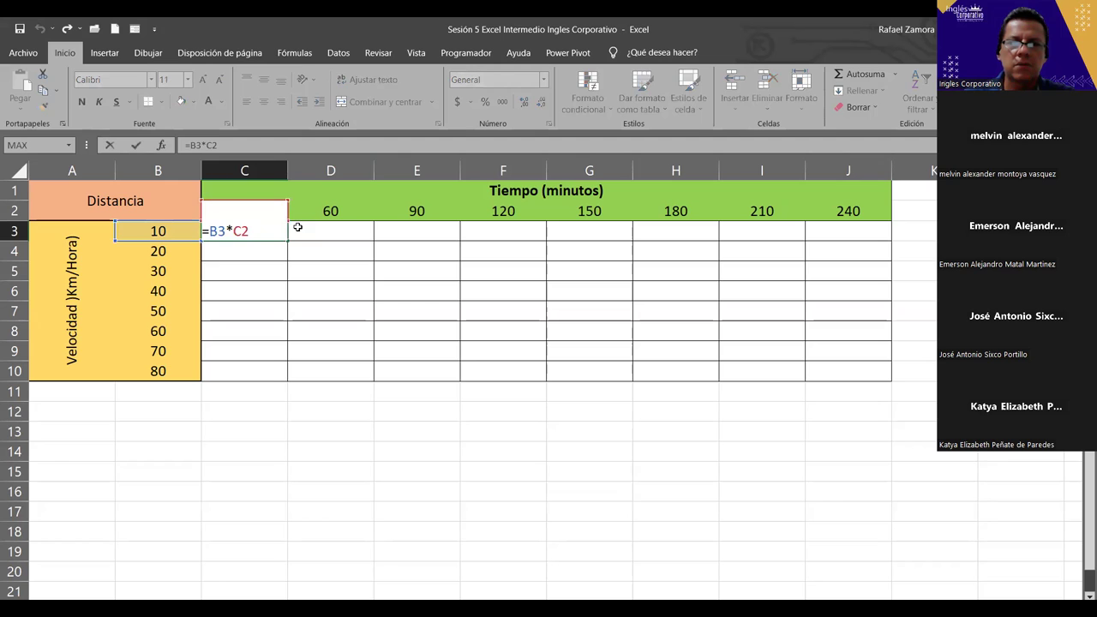
{"action": "key", "text": "Escape"}
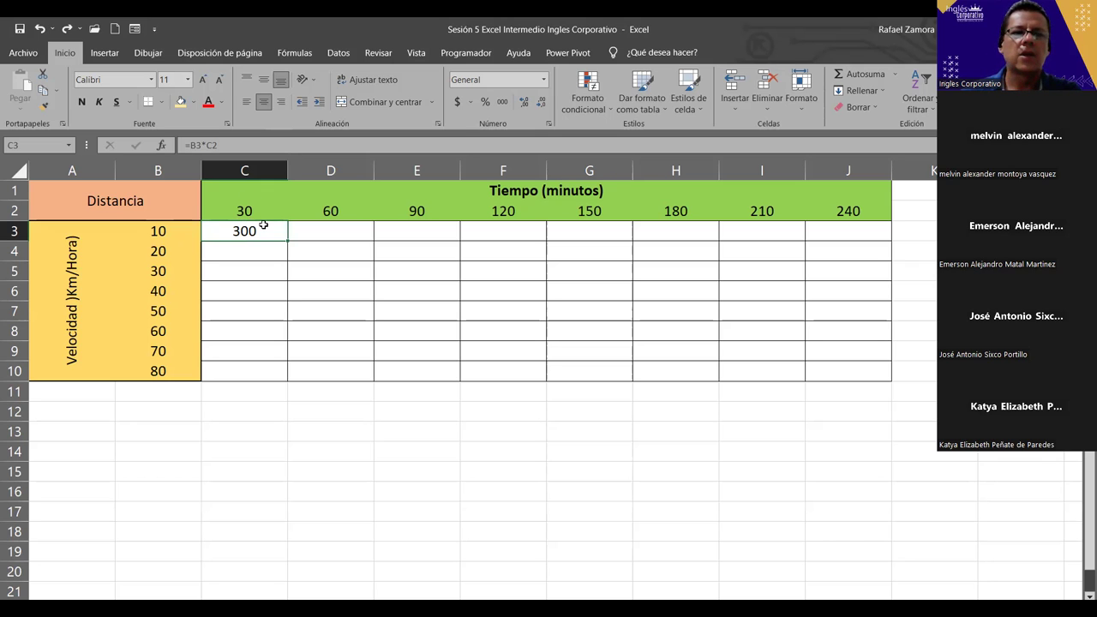
{"action": "double_click", "coordinate": [250, 229]}
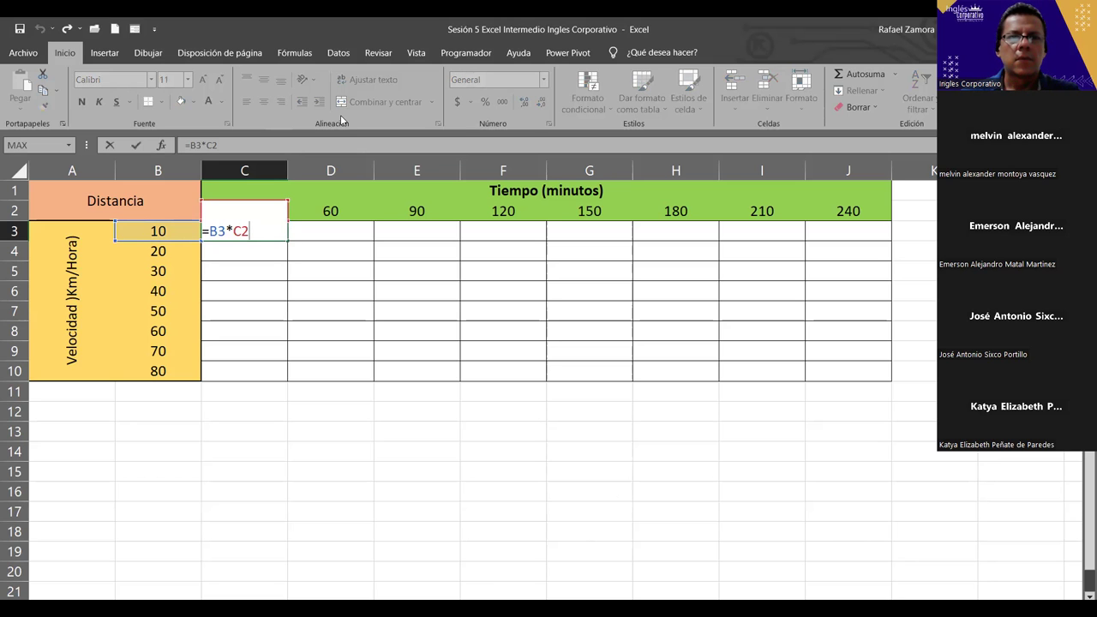
{"action": "key", "text": "alt+Tab"}
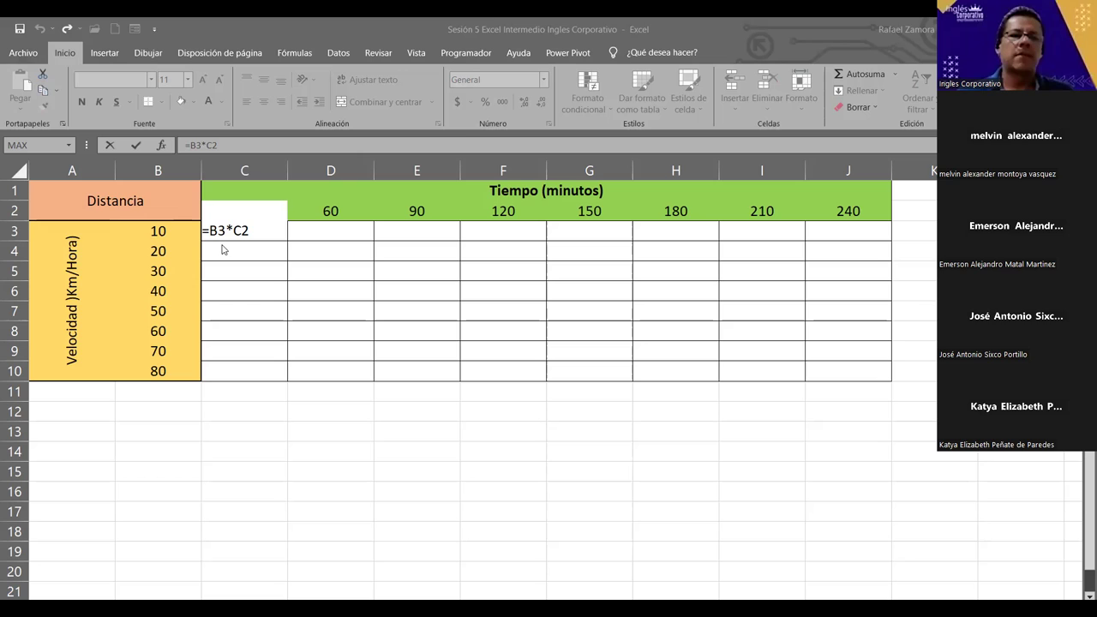
- Add a mixed lock to C3's C2 time reference, test a fill down column C, then undo it
{"action": "left_click", "coordinate": [251, 230]}
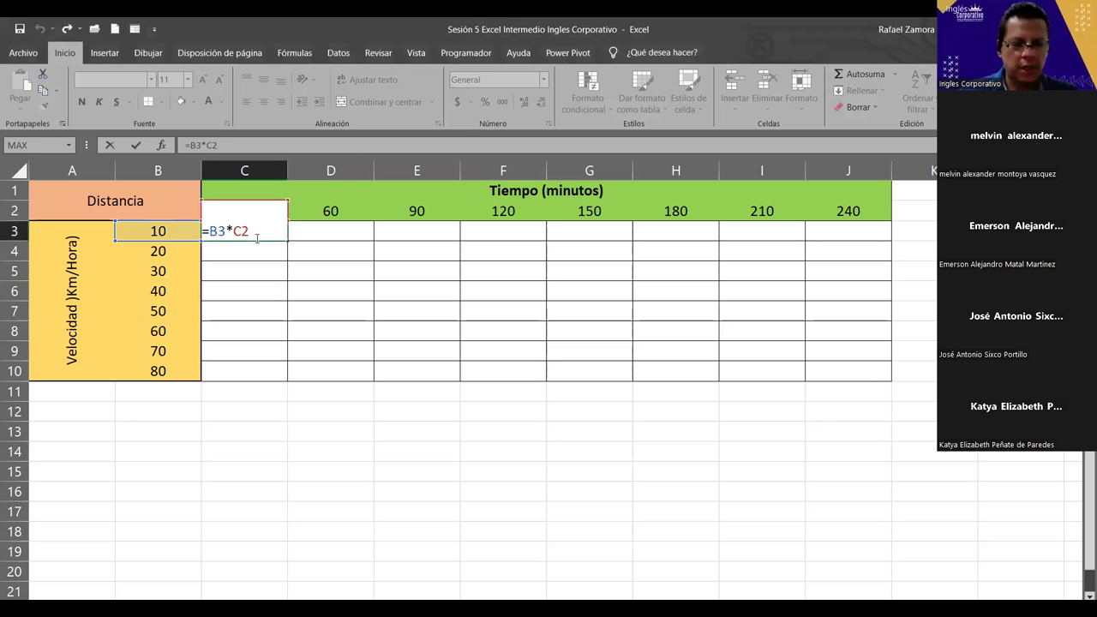
{"action": "key", "text": "F4"}
{"action": "key", "text": "F4"}
{"action": "key", "text": "F4"}
{"action": "key", "text": "Return"}
{"action": "left_click", "coordinate": [248, 232]}
{"action": "mouse_move", "coordinate": [285, 241]}
{"action": "left_mouse_down"}
{"action": "mouse_move", "coordinate": [286, 395]}
{"action": "mouse_move", "coordinate": [287, 383]}
{"action": "left_mouse_up"}
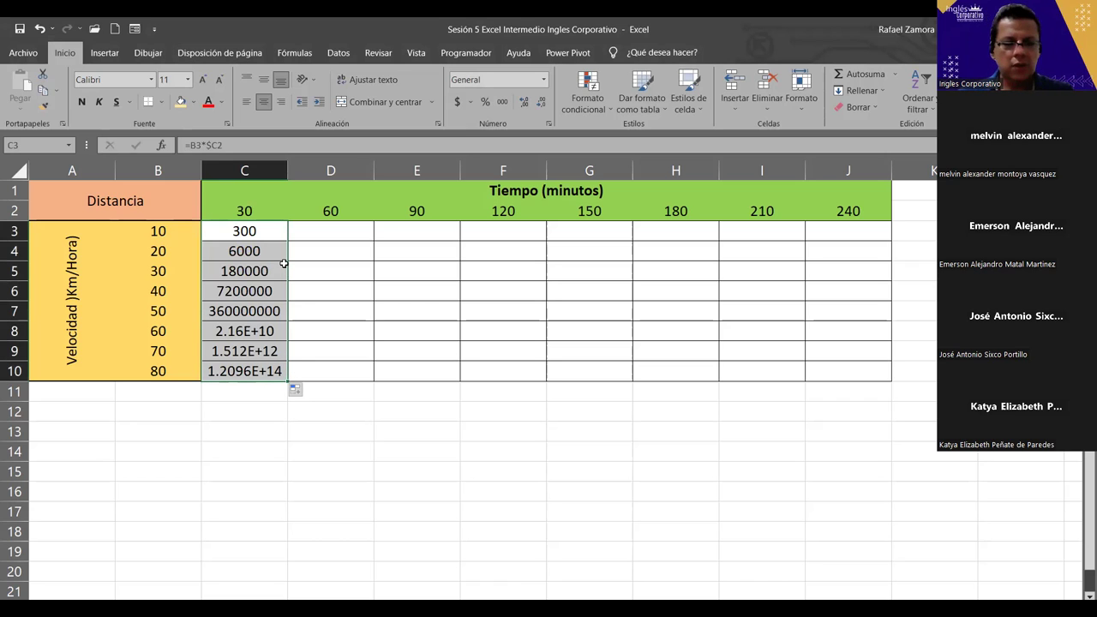
{"action": "key", "text": "ctrl+z"}
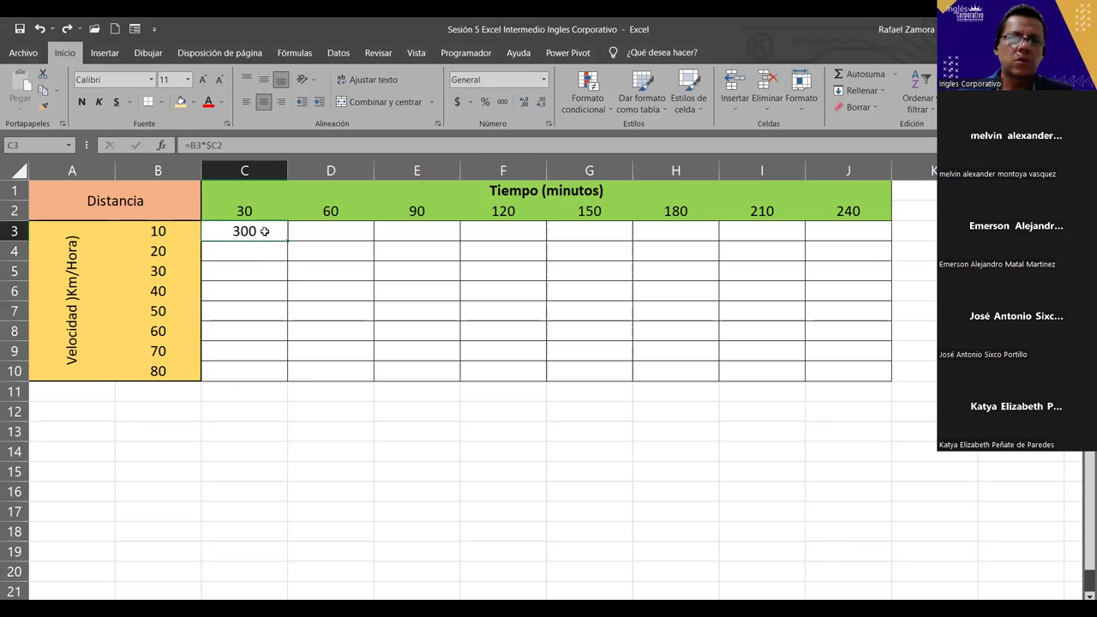
- Change C3's speed reference to B$3 and copy the formula down to C10
{"action": "double_click", "coordinate": [264, 231]}
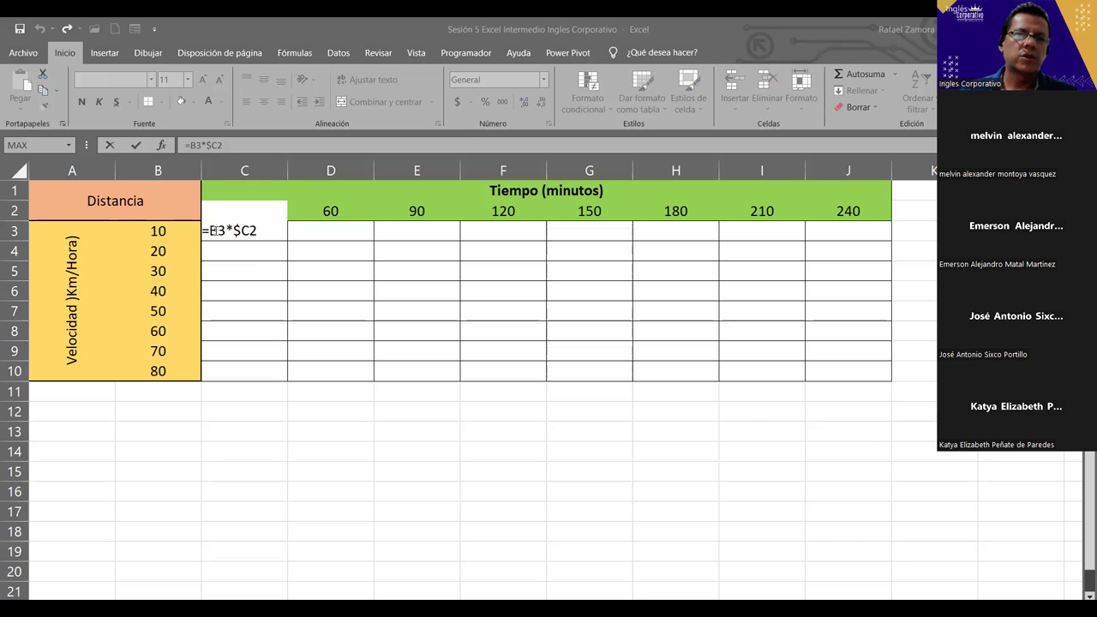
{"action": "left_click", "coordinate": [255, 269]}
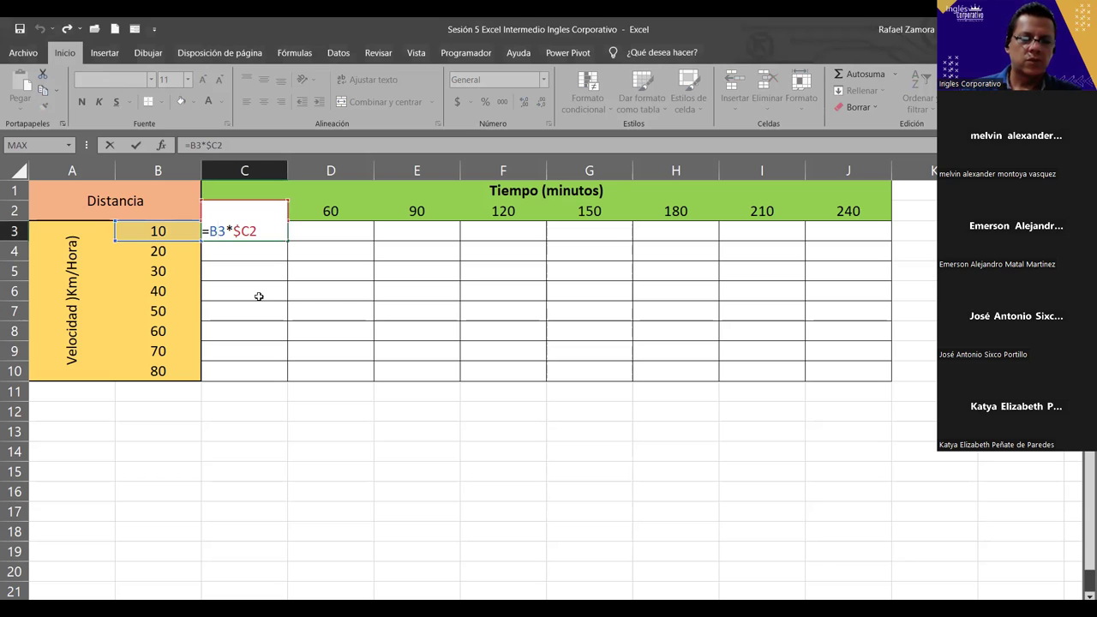
{"action": "key", "text": "F4"}
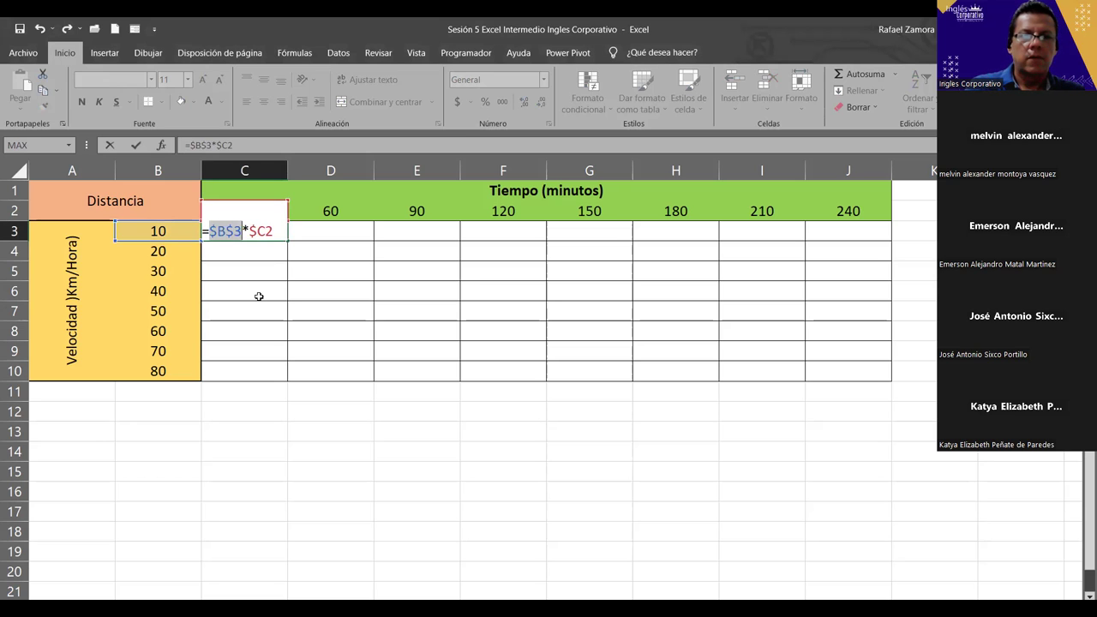
{"action": "key", "text": "F4"}
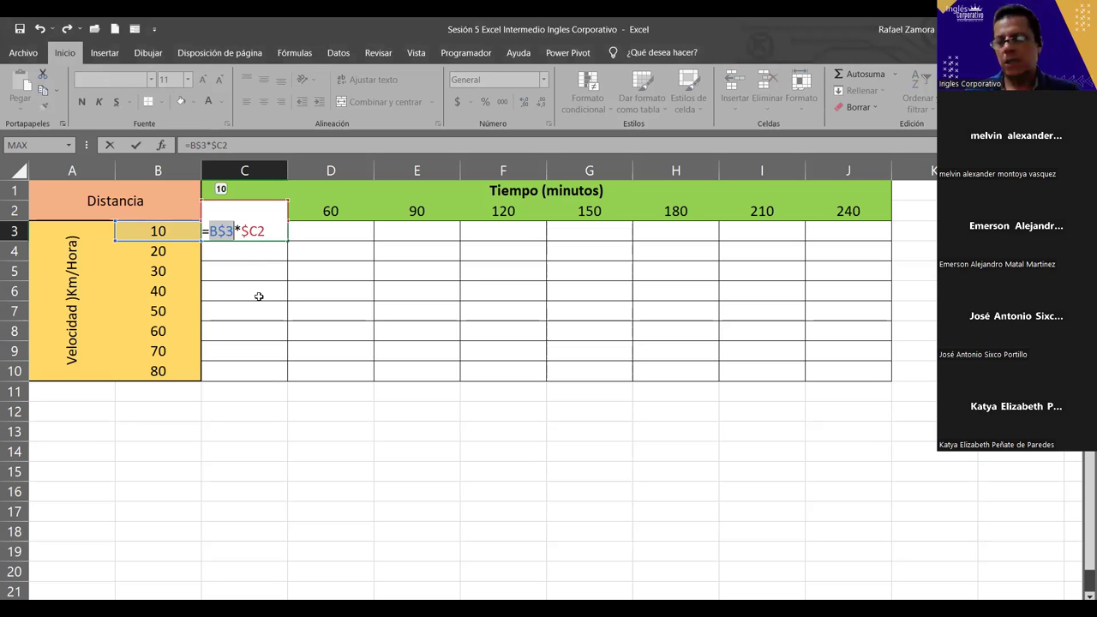
{"action": "key", "text": "Return"}
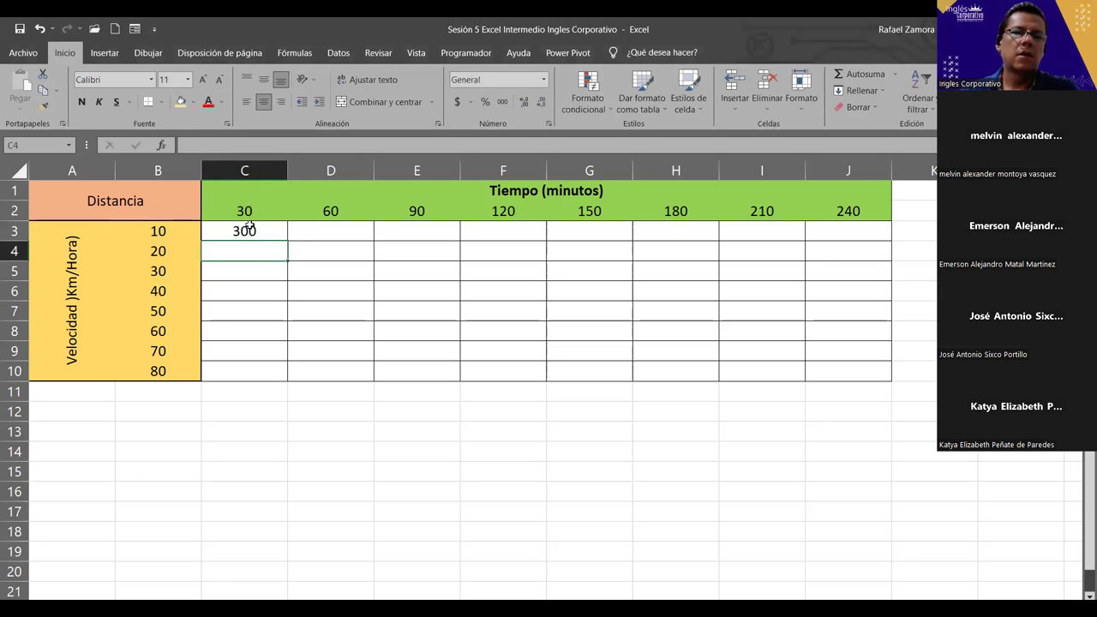
{"action": "left_click", "coordinate": [240, 231]}
{"action": "left_click_drag", "start_coordinate": [288, 241], "coordinate": [285, 372]}
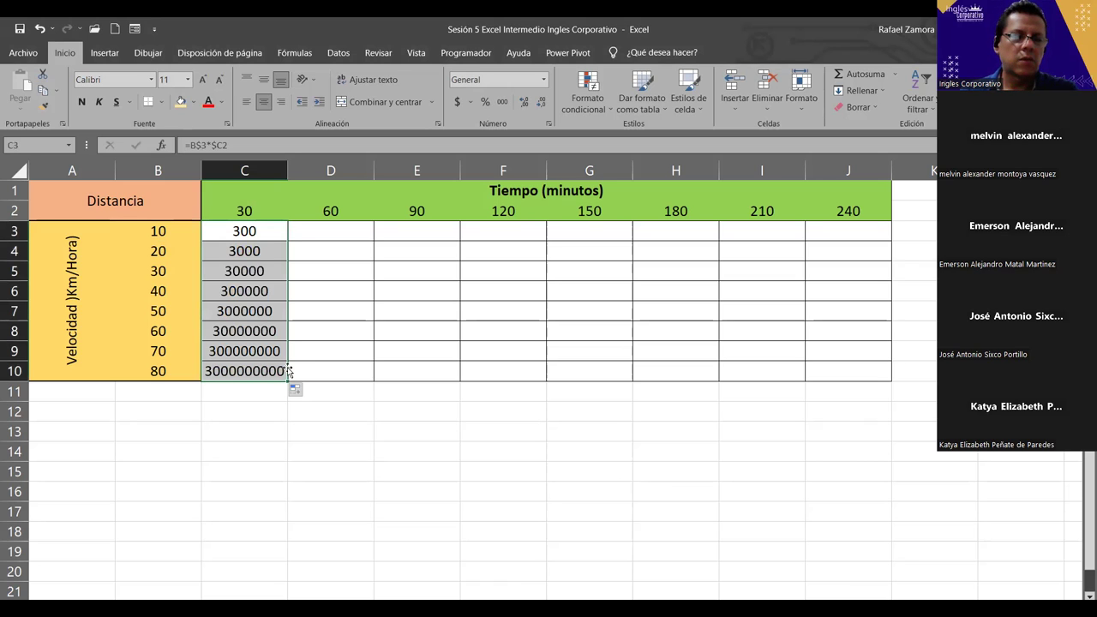
- Inspect the copied formulas in C4, C8, C10 and C6 against C3's original
{"action": "left_click", "coordinate": [242, 255]}
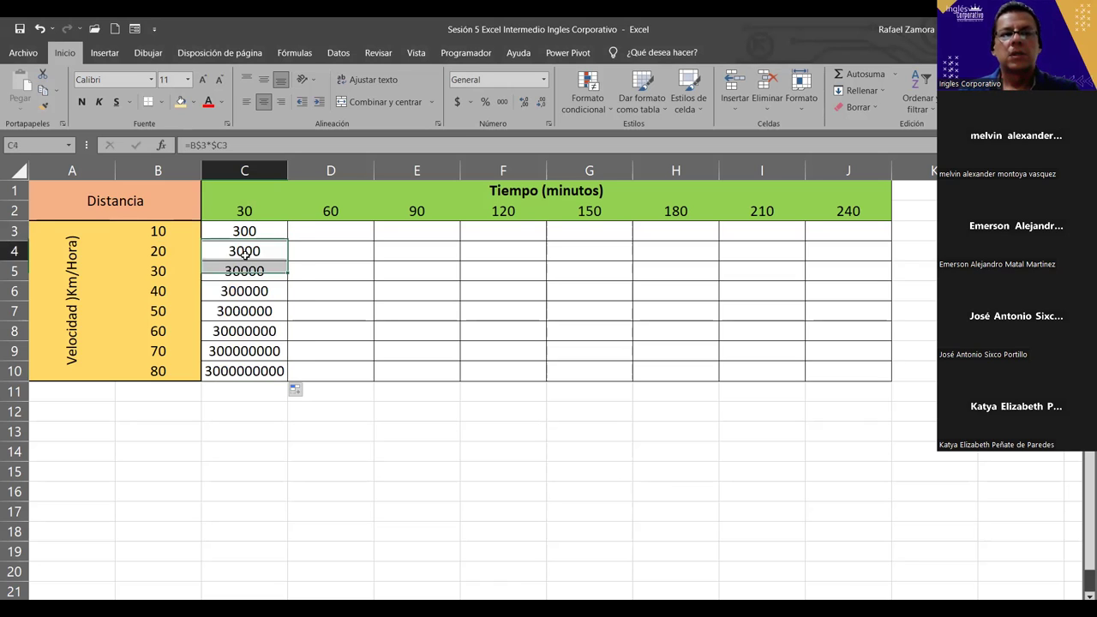
{"action": "double_click", "coordinate": [210, 253]}
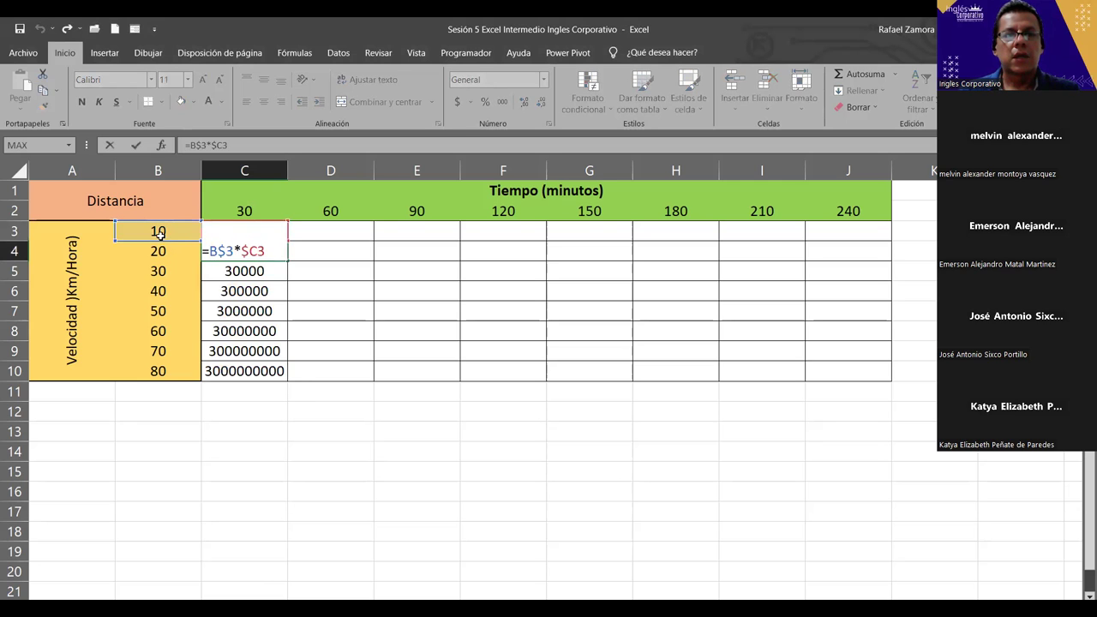
{"action": "double_click", "coordinate": [272, 331]}
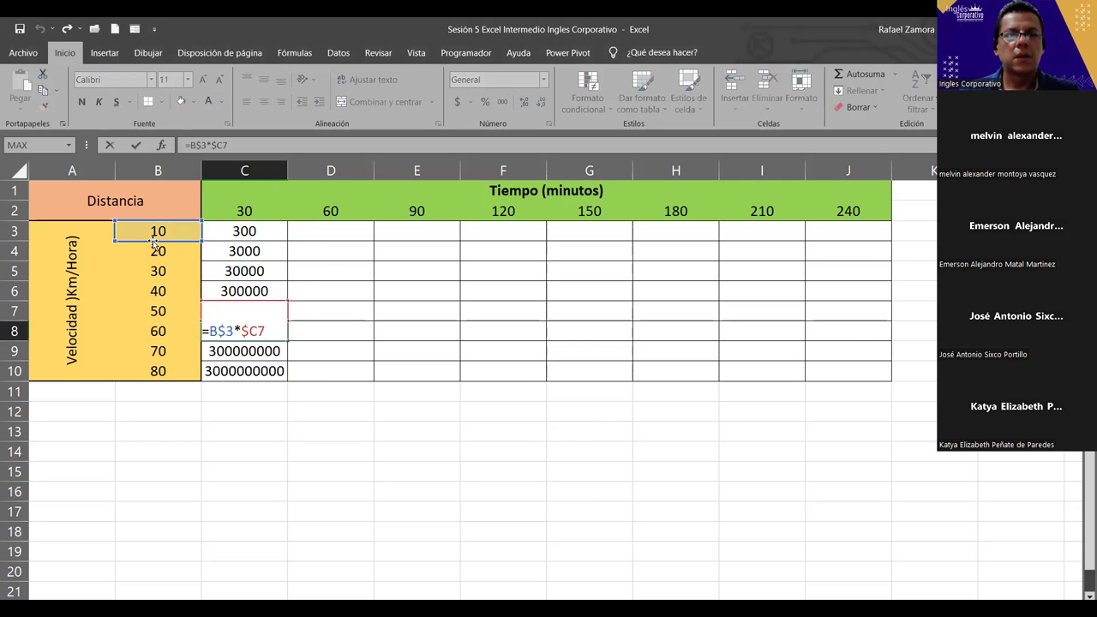
{"action": "left_click", "coordinate": [249, 371]}
{"action": "double_click", "coordinate": [250, 373]}
{"action": "double_click", "coordinate": [246, 232]}
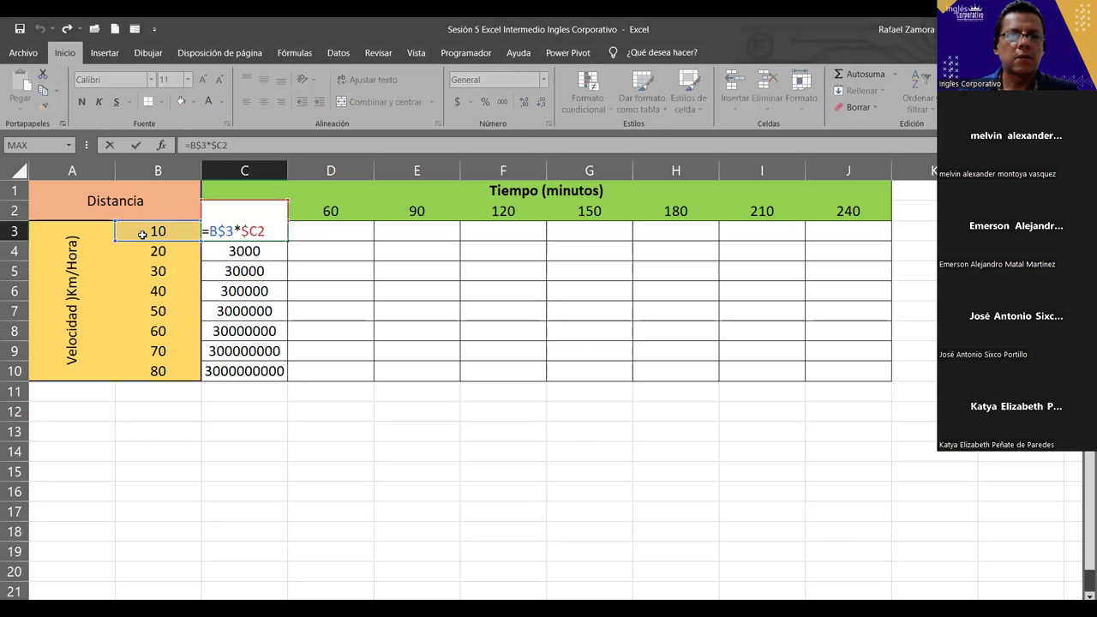
{"action": "key", "text": "ctrl+Return"}
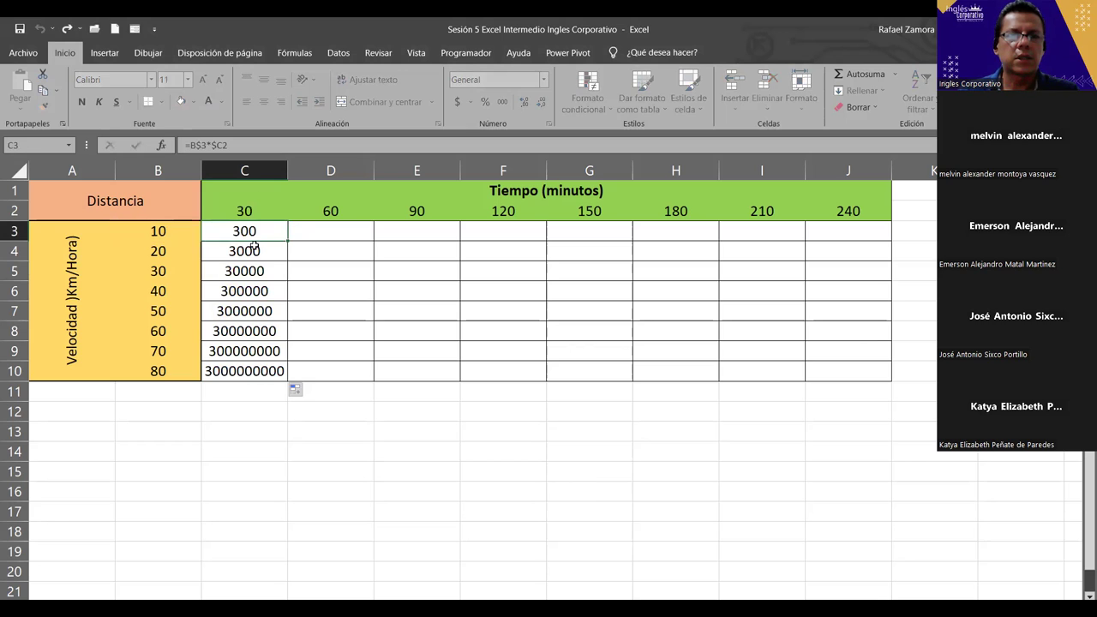
{"action": "double_click", "coordinate": [254, 246]}
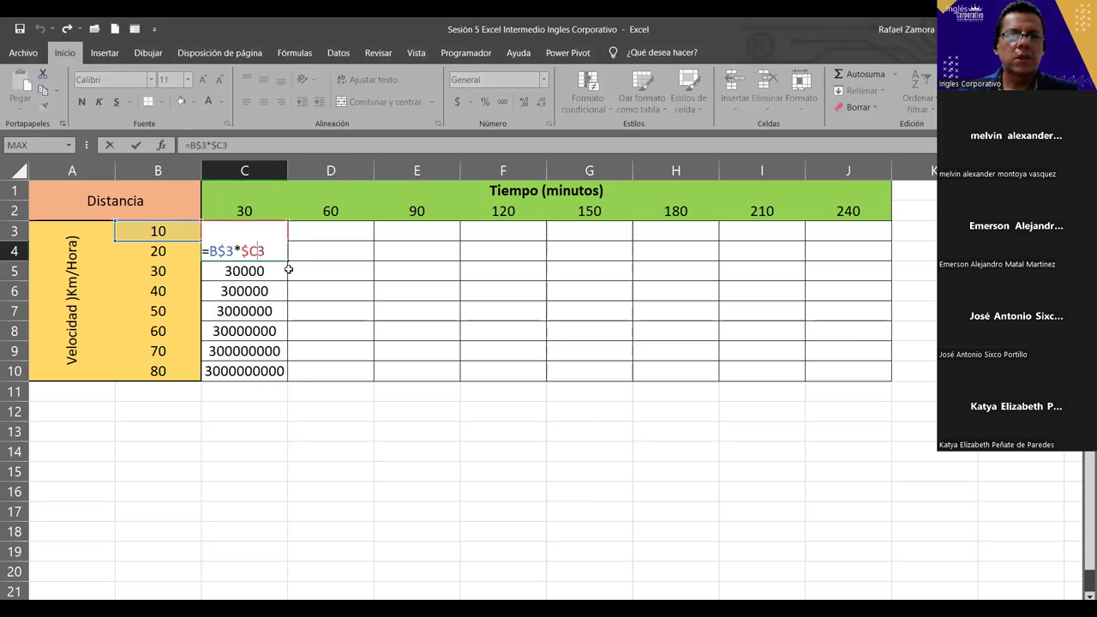
{"action": "left_click", "coordinate": [265, 290]}
{"action": "double_click", "coordinate": [265, 290]}
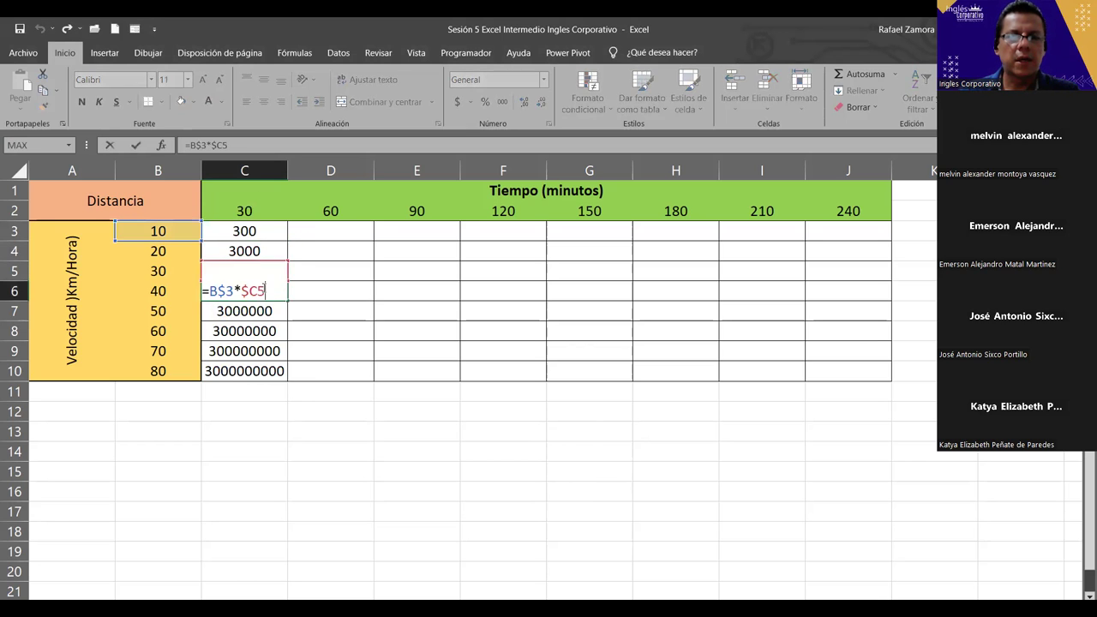
{"action": "key", "text": "Escape"}
- Clear the incorrect copied results below C3 and return to C3
{"action": "key", "text": "Up"}
{"action": "key", "text": "Up"}
{"action": "key", "text": "ctrl+shift+Down"}
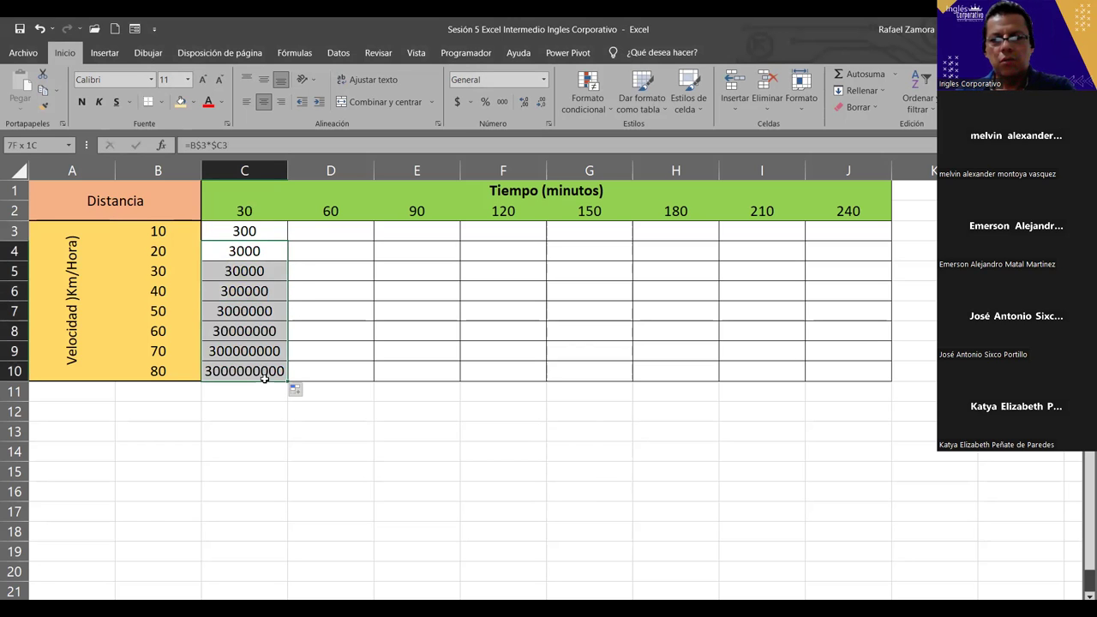
{"action": "key", "text": "Delete"}
{"action": "left_click", "coordinate": [273, 232]}
- Lock C2's row to make =B$3*C$2 and copy it down to C10
{"action": "double_click", "coordinate": [273, 231]}
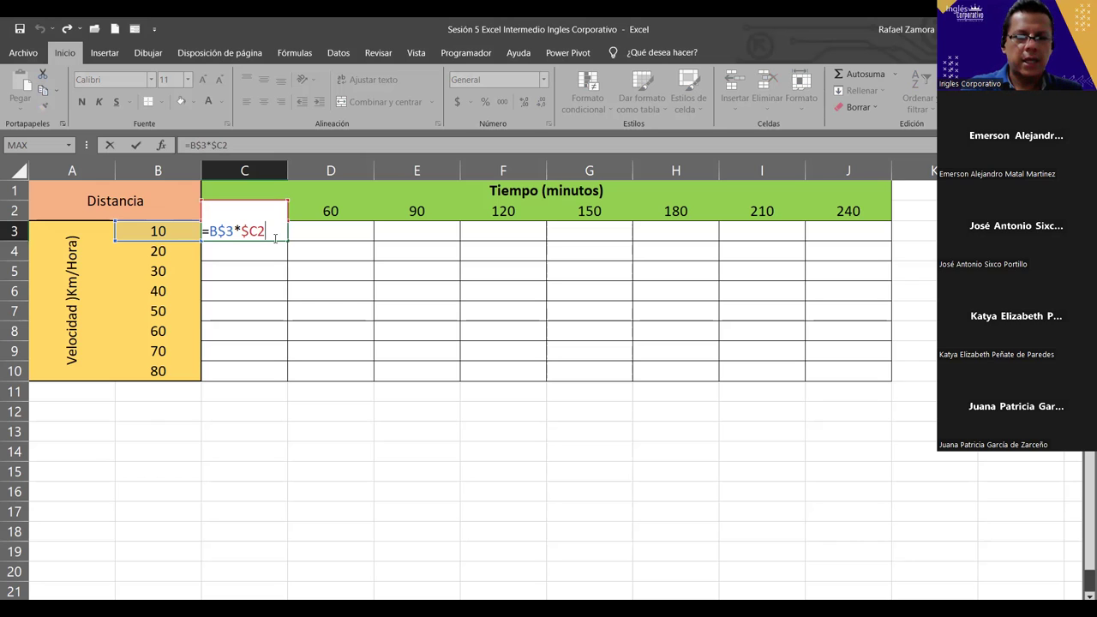
{"action": "key", "text": "F4"}
{"action": "key", "text": "F4"}
{"action": "key", "text": "F4"}
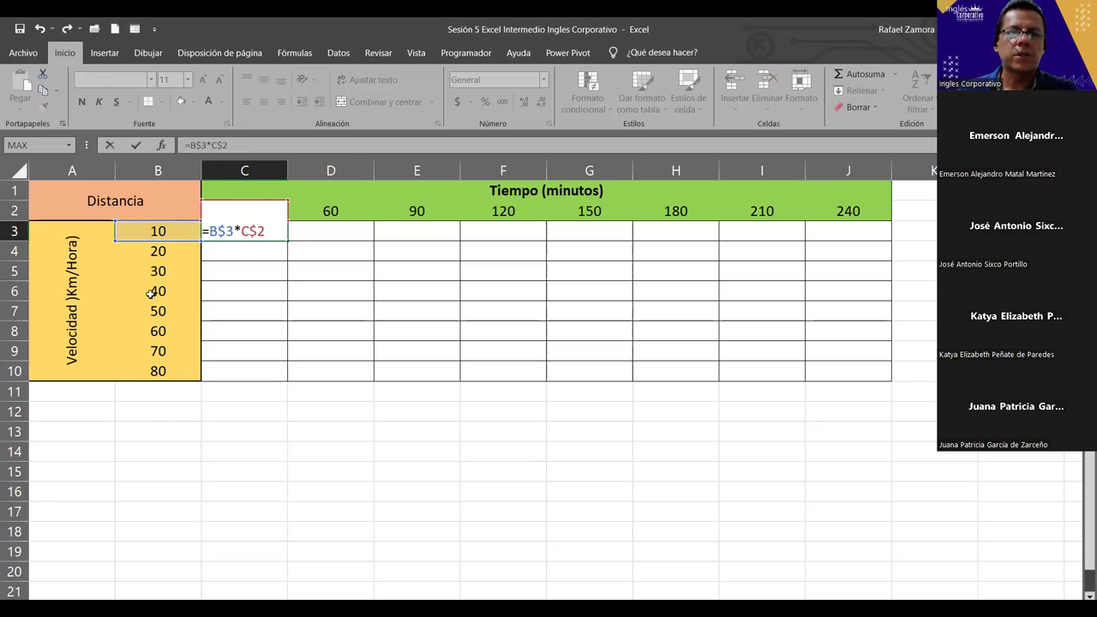
{"action": "key", "text": "ctrl+Return"}
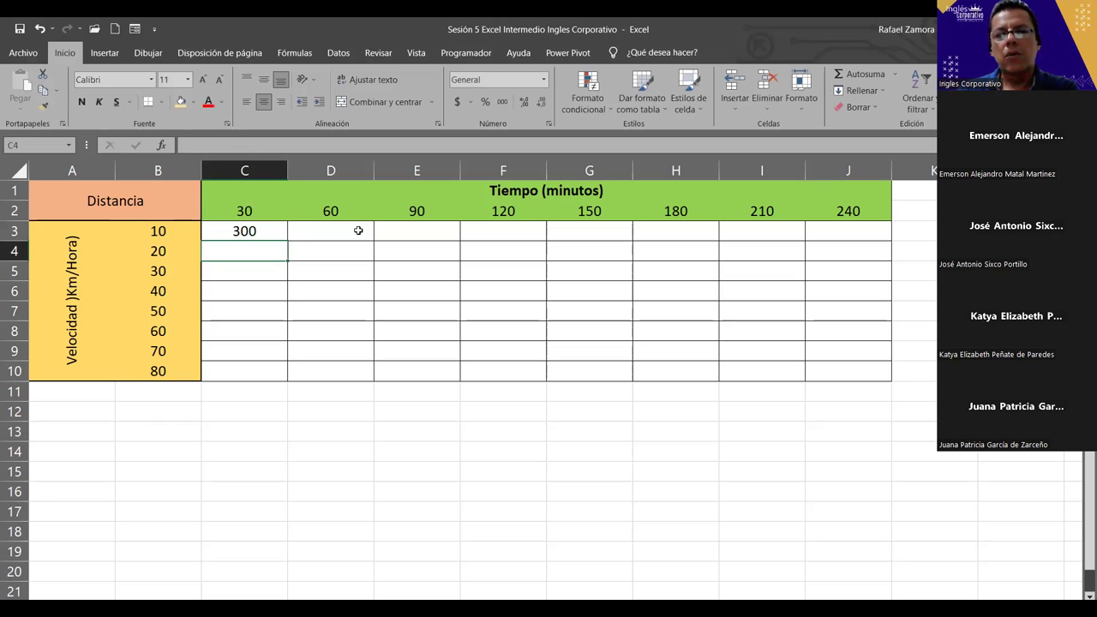
{"action": "left_click_drag", "start_coordinate": [288, 242], "coordinate": [281, 382]}
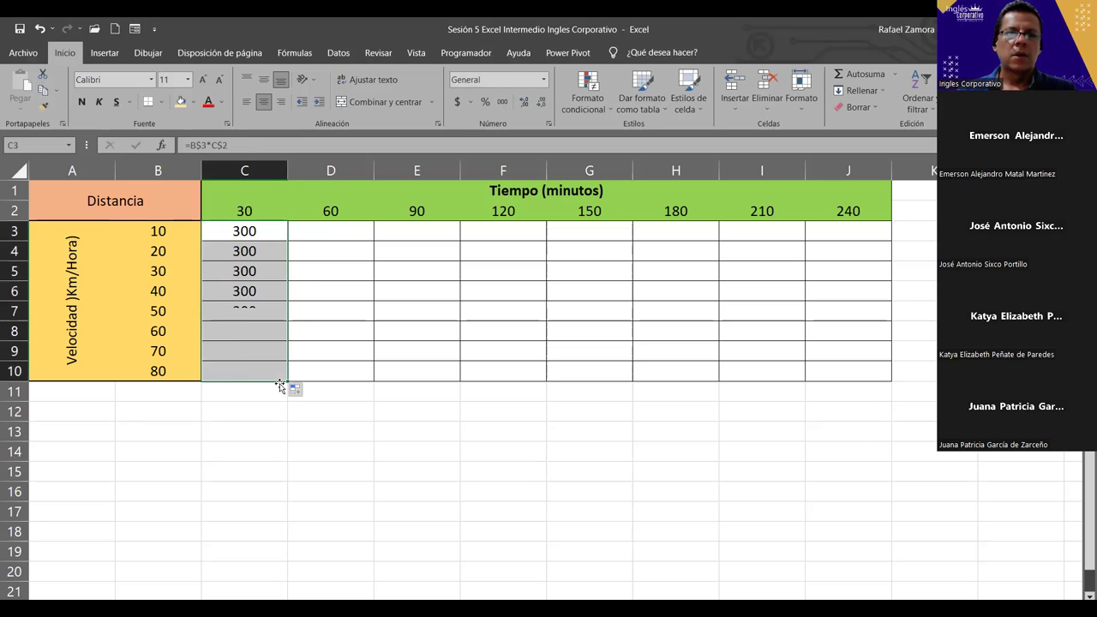
- Correct C3 to =B3*C$2 and refill column C with 300 through 2400
{"action": "double_click", "coordinate": [266, 234]}
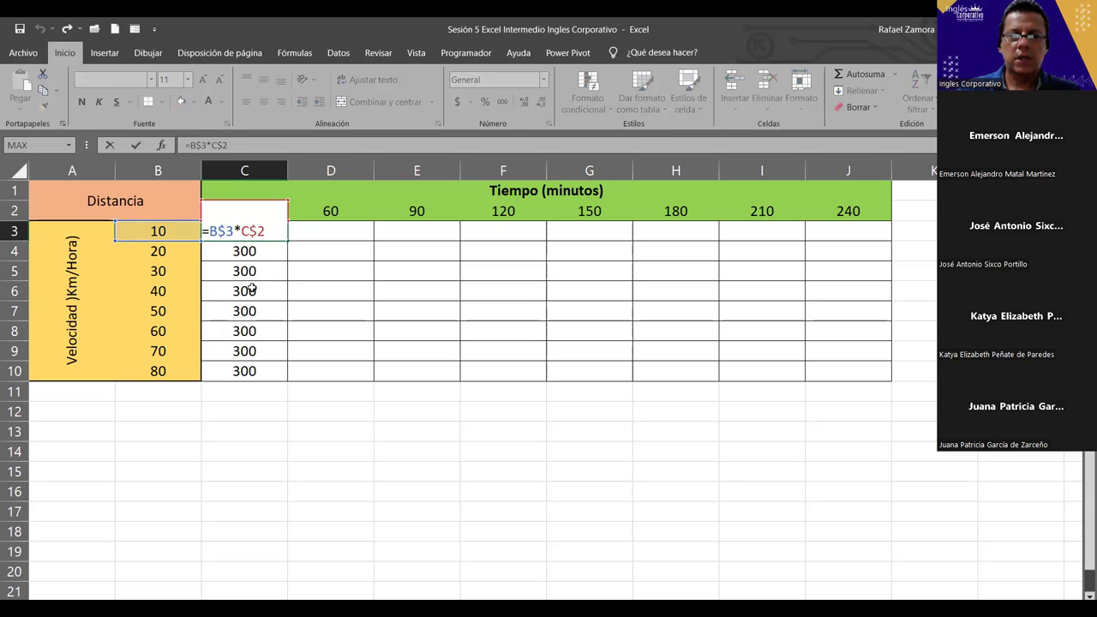
{"action": "key", "text": "BackSpace"}
{"action": "key", "text": "Return"}
{"action": "left_click", "coordinate": [283, 236]}
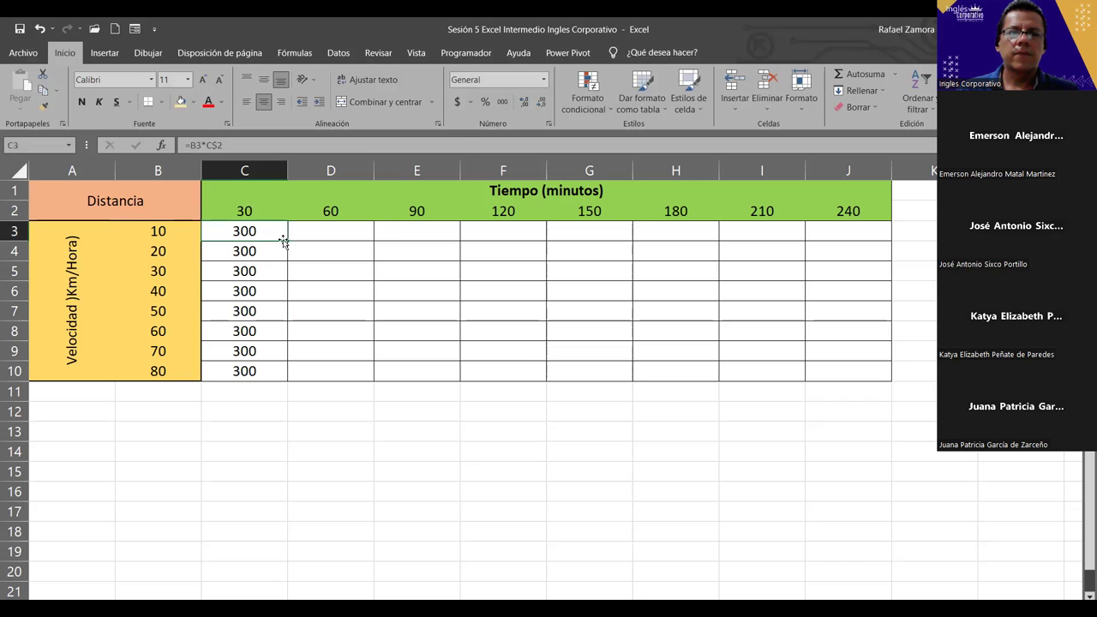
{"action": "left_click_drag", "start_coordinate": [285, 242], "coordinate": [249, 386]}
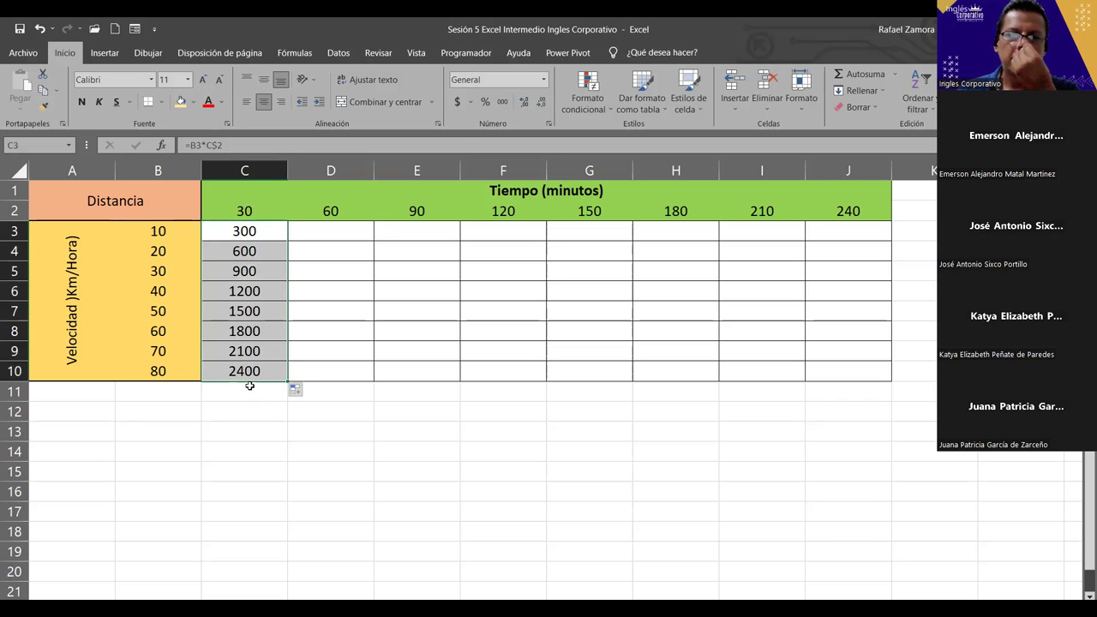
- Change C3's formula to =B3*$C$2 and copy it down to C10
{"action": "double_click", "coordinate": [271, 231]}
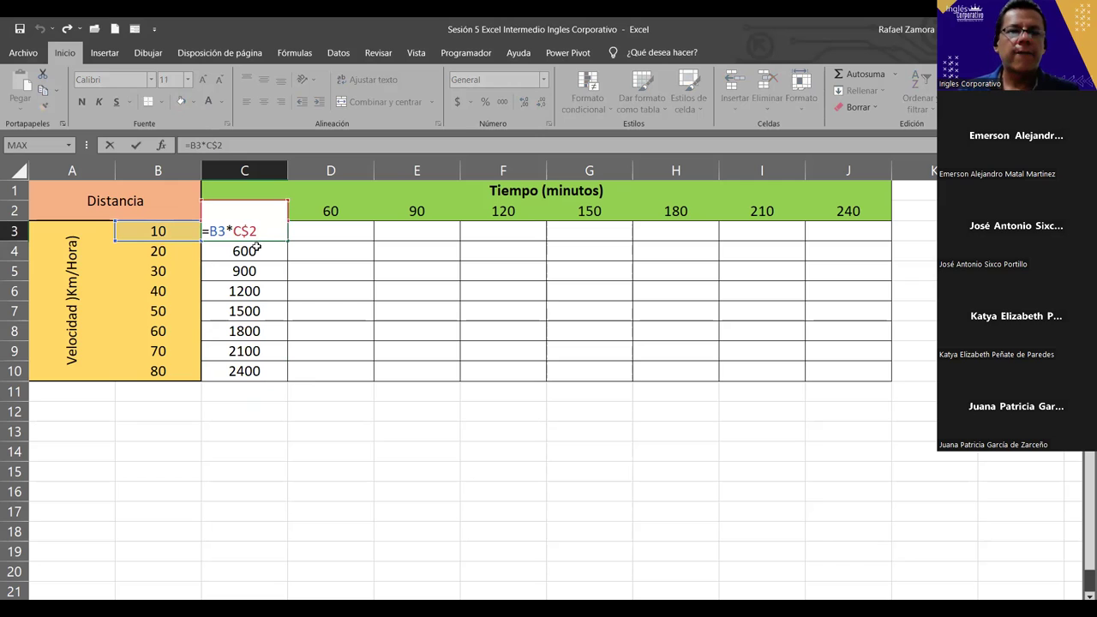
{"action": "key", "text": "Escape"}
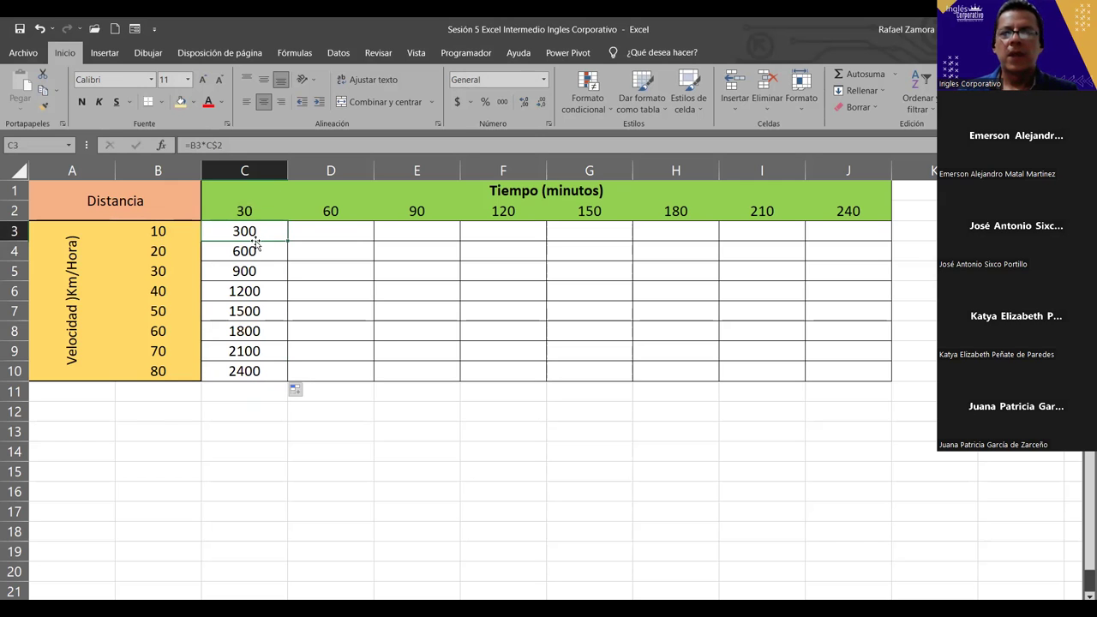
{"action": "double_click", "coordinate": [255, 233]}
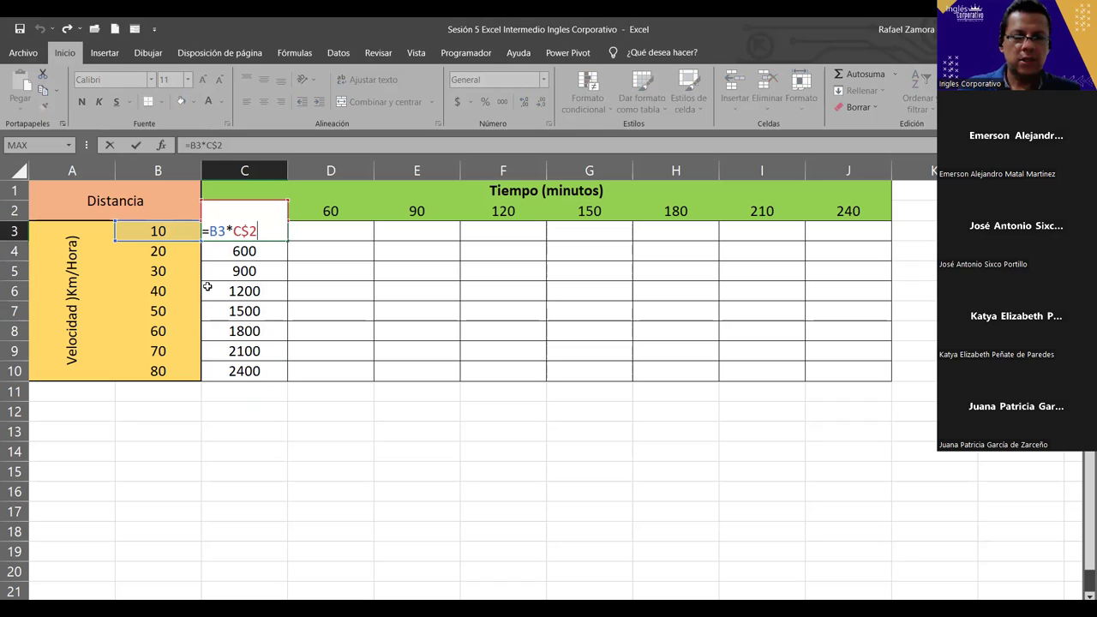
{"action": "key", "text": "F4"}
{"action": "key", "text": "F4"}
{"action": "key", "text": "F4"}
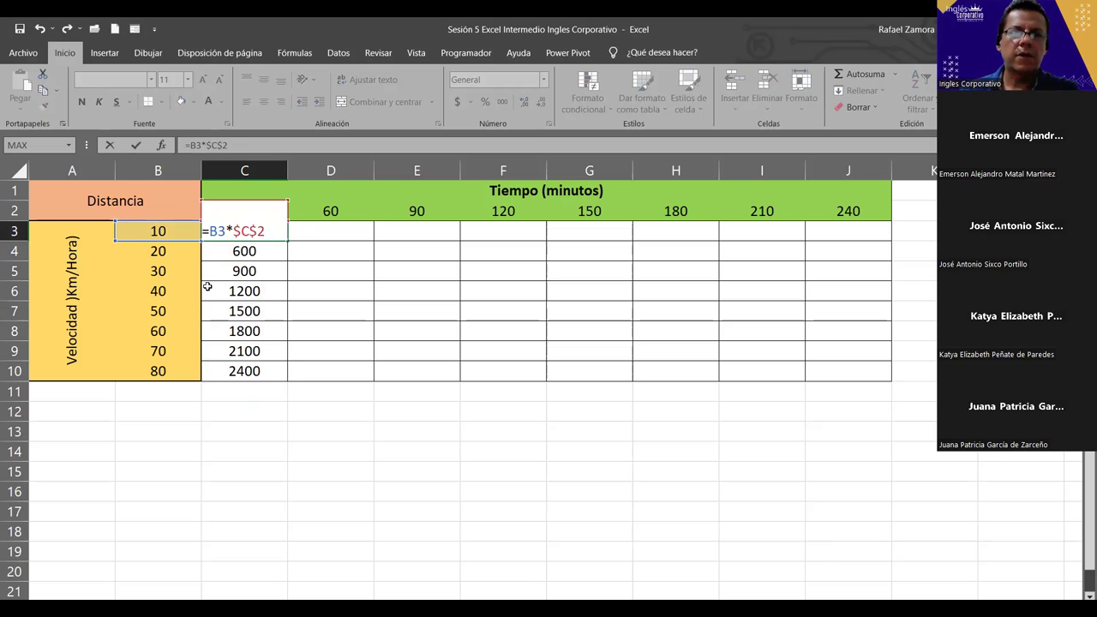
{"action": "key", "text": "Return"}
{"action": "left_click", "coordinate": [273, 232]}
{"action": "left_click_drag", "start_coordinate": [287, 241], "coordinate": [284, 383]}
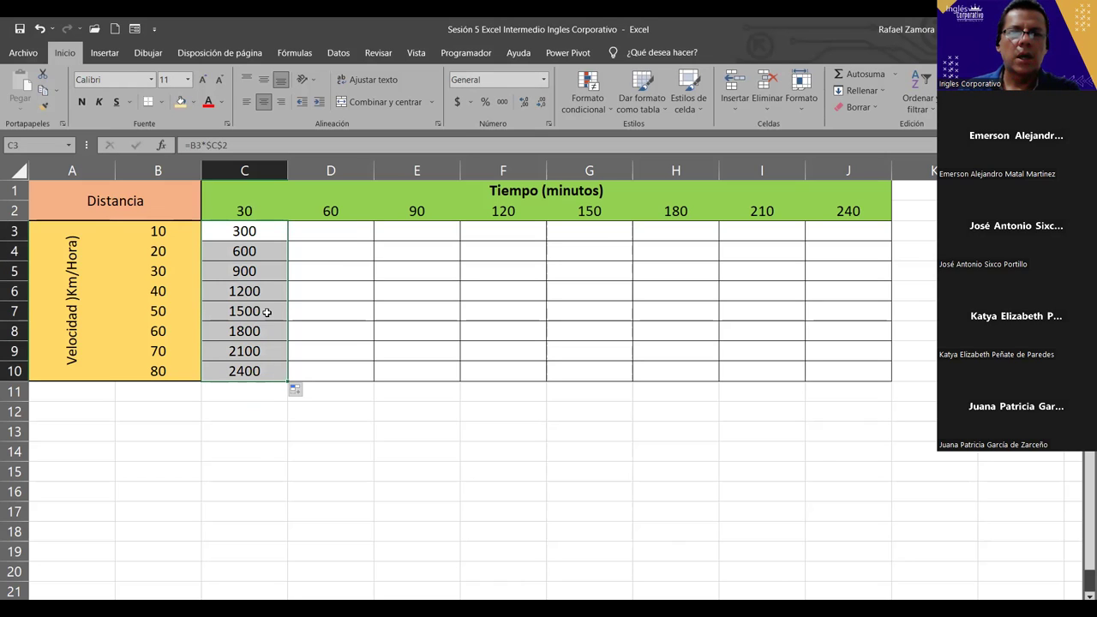
- Test filling column C's formulas across to column J, then undo it
{"action": "left_click_drag", "start_coordinate": [289, 384], "coordinate": [849, 350]}
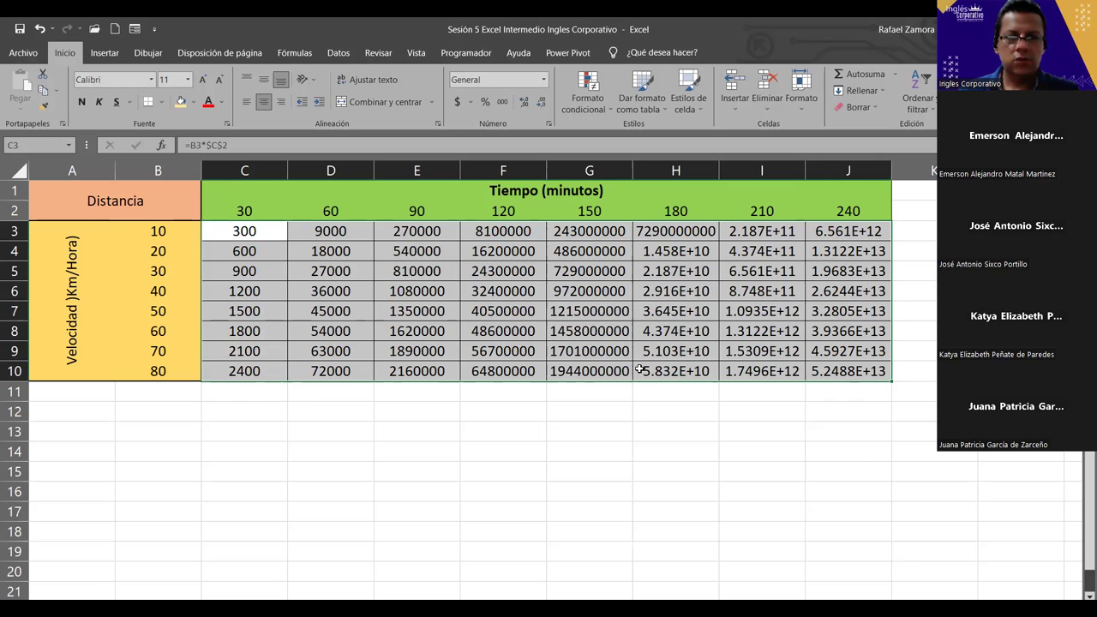
{"action": "key", "text": "ctrl+z"}
{"action": "key", "text": "ctrl+z"}
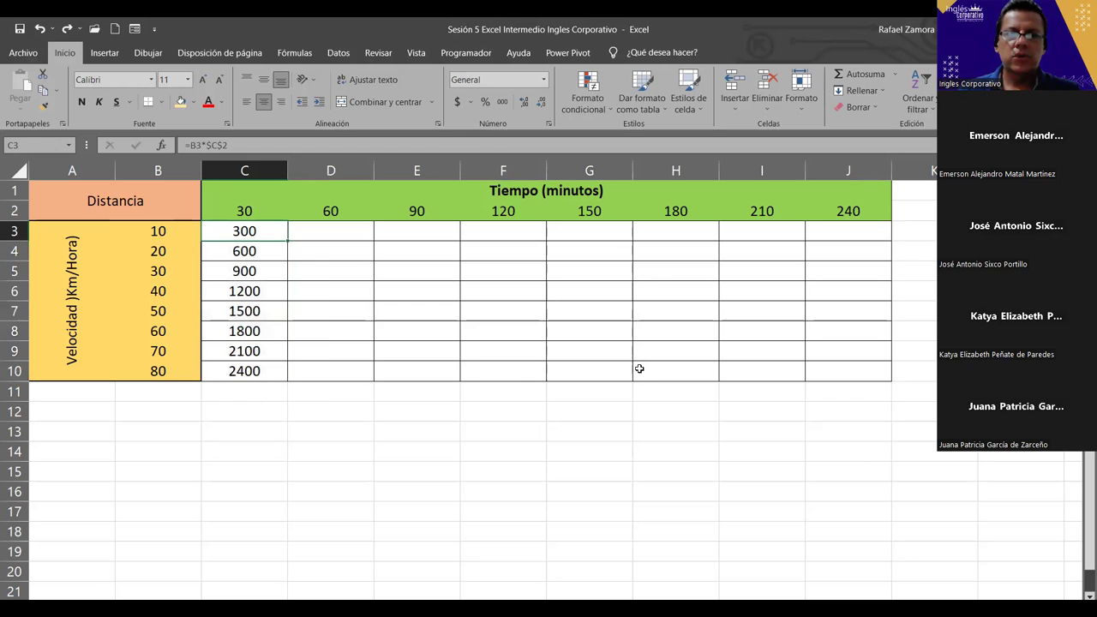
{"action": "key", "text": "ctrl+z"}
{"action": "key", "text": "ctrl+z"}
{"action": "key", "text": "ctrl+z"}
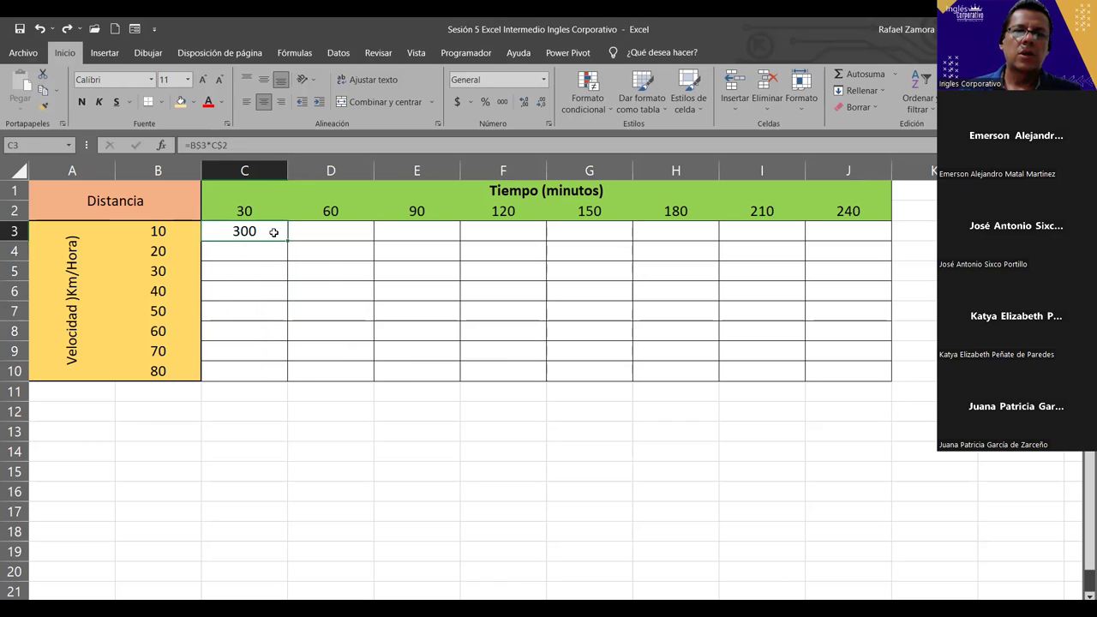
- Refill column C from C3's formula down to row 10, giving 300 through 2400
{"action": "double_click", "coordinate": [274, 232]}
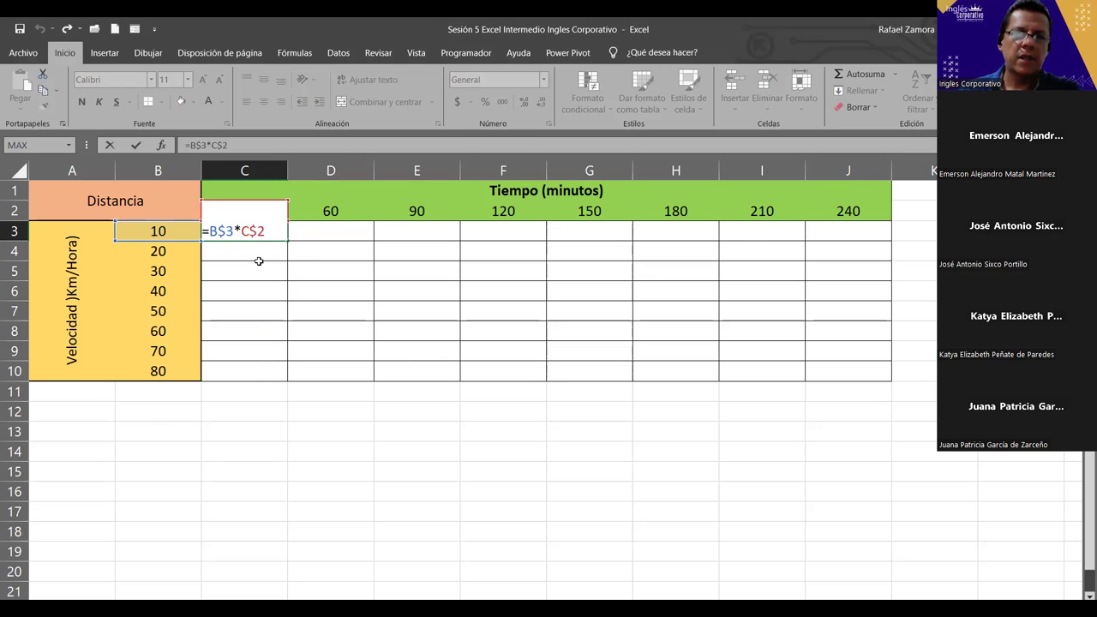
{"action": "key", "text": "Return"}
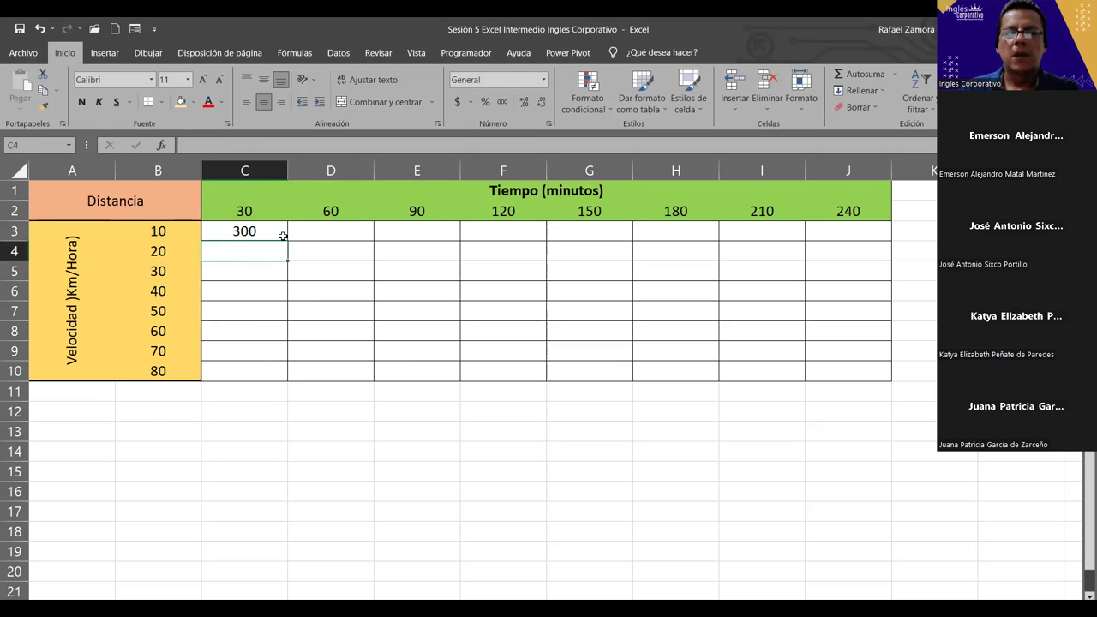
{"action": "left_click", "coordinate": [281, 234]}
{"action": "left_click_drag", "start_coordinate": [287, 241], "coordinate": [290, 377]}
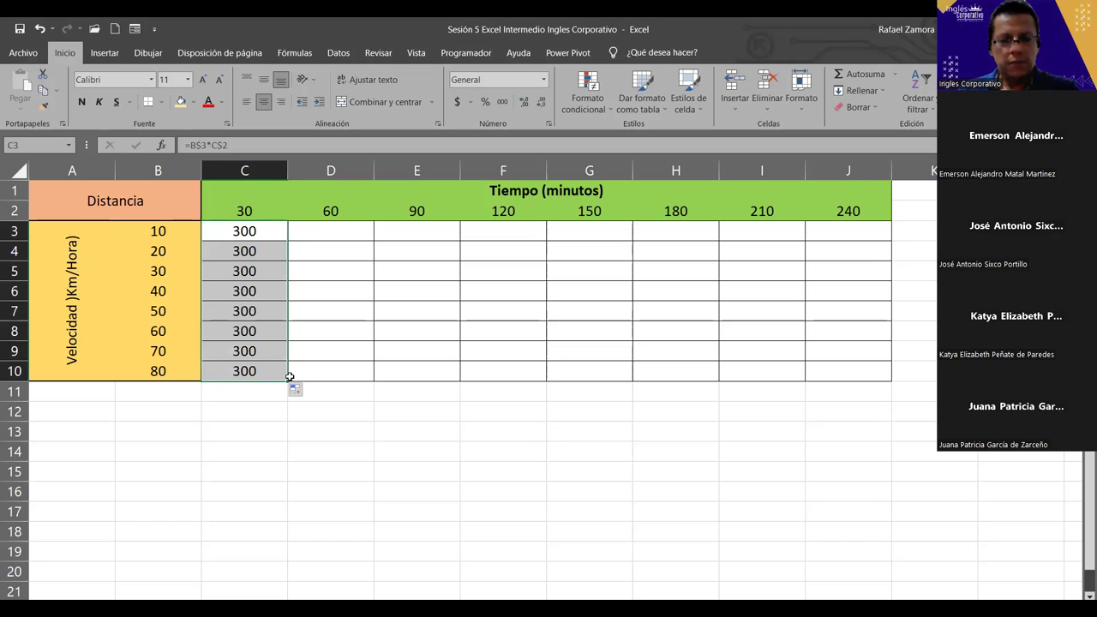
{"action": "key", "text": "ctrl+z"}
{"action": "double_click", "coordinate": [240, 231]}
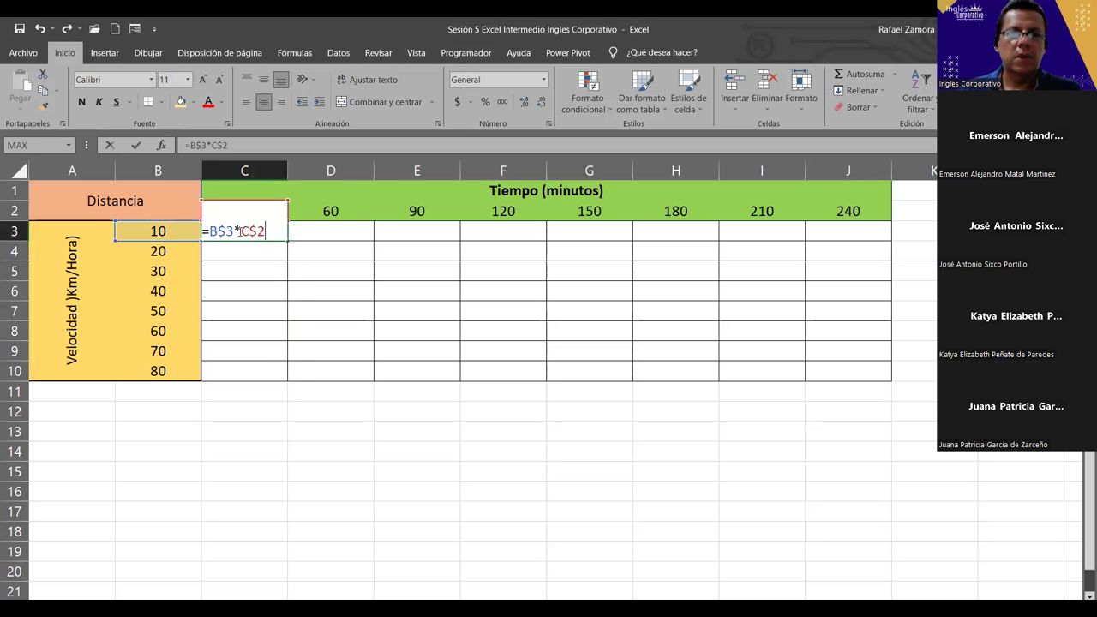
{"action": "key", "text": "Return"}
{"action": "left_click", "coordinate": [260, 236]}
{"action": "mouse_move", "coordinate": [287, 241]}
{"action": "left_mouse_down"}
{"action": "mouse_move", "coordinate": [273, 393]}
{"action": "mouse_move", "coordinate": [279, 385]}
{"action": "left_mouse_up"}
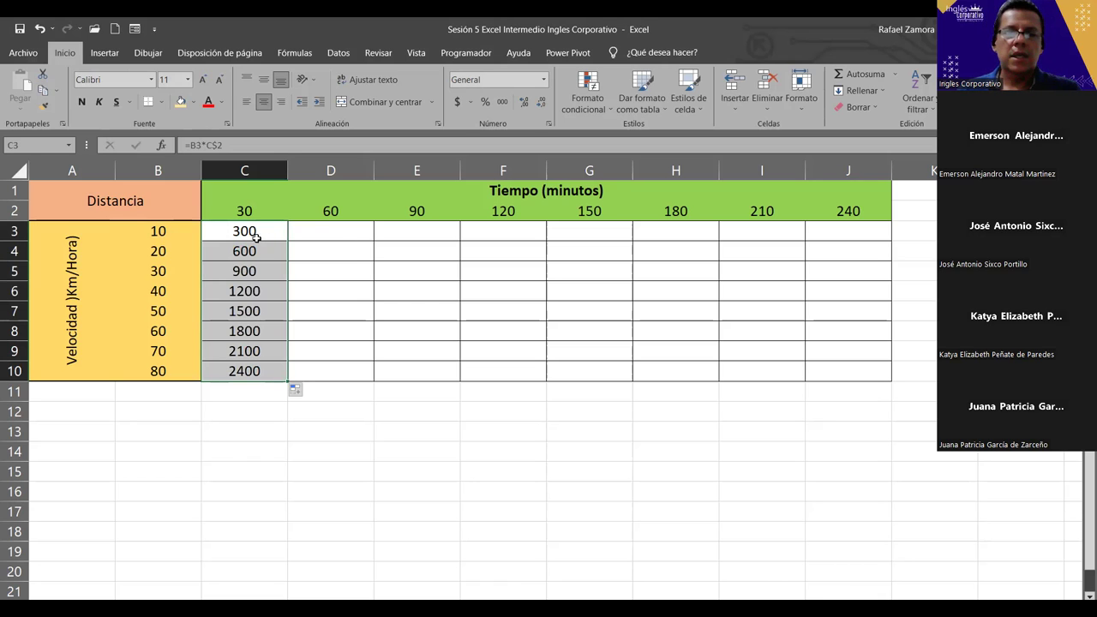
- Build =B3*D$2 in D3, try filling it down the 60-minute column, then undo
{"action": "left_click", "coordinate": [317, 233]}
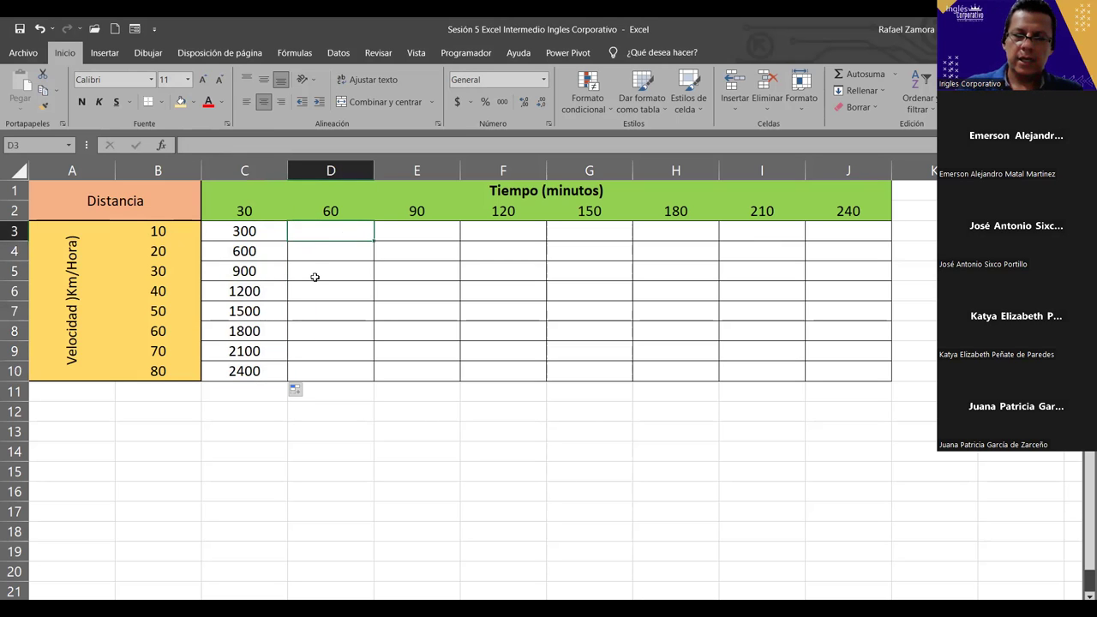
{"action": "type", "text": "="}
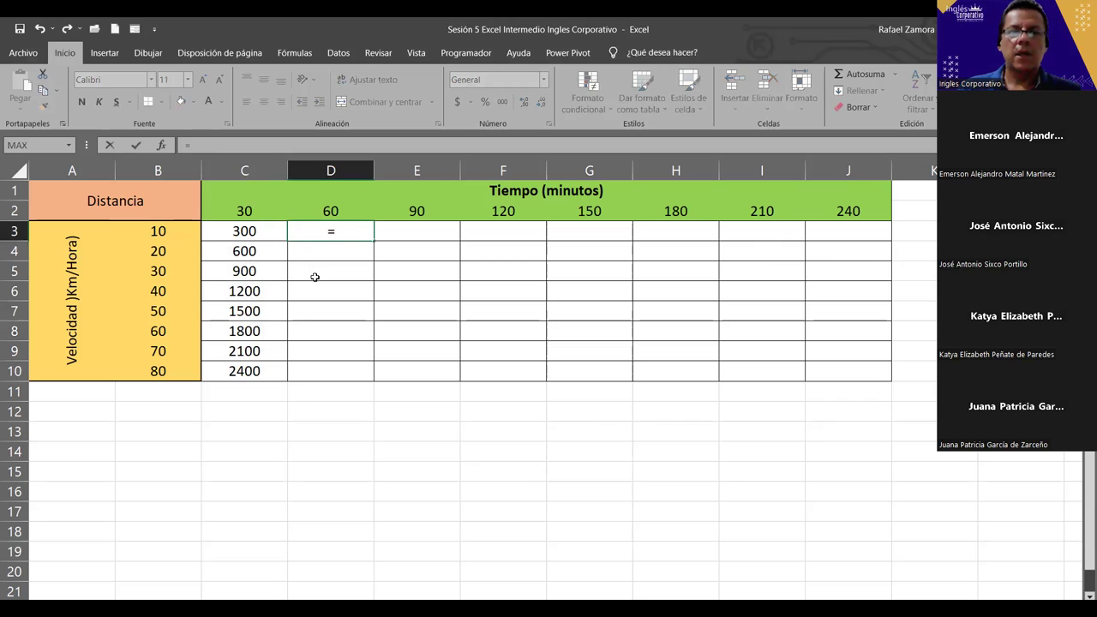
{"action": "left_click", "coordinate": [177, 228]}
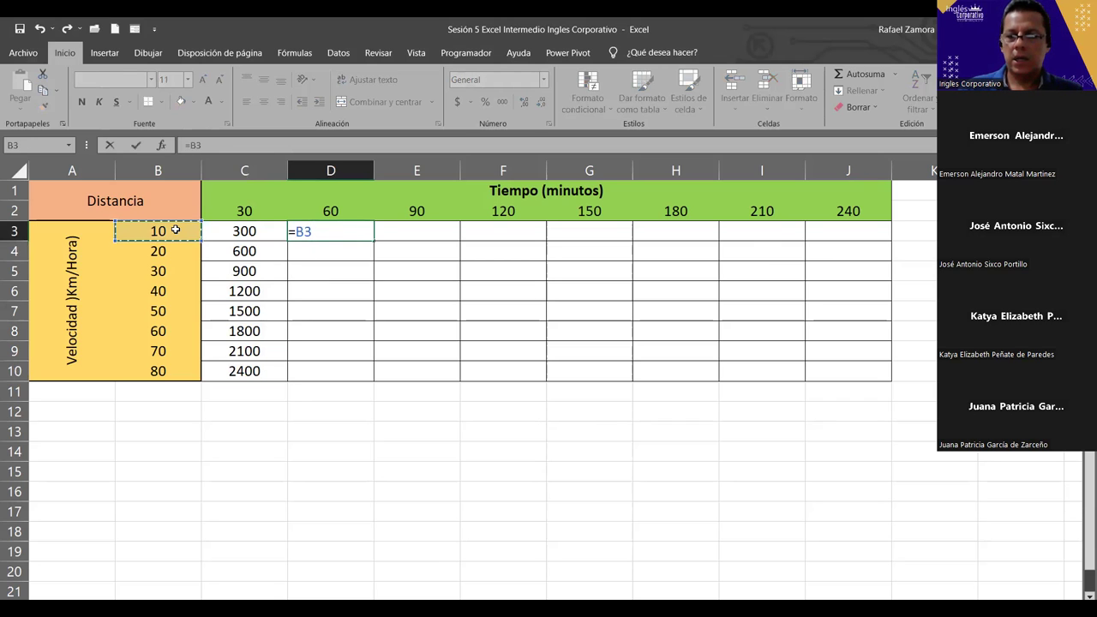
{"action": "type", "text": "*"}
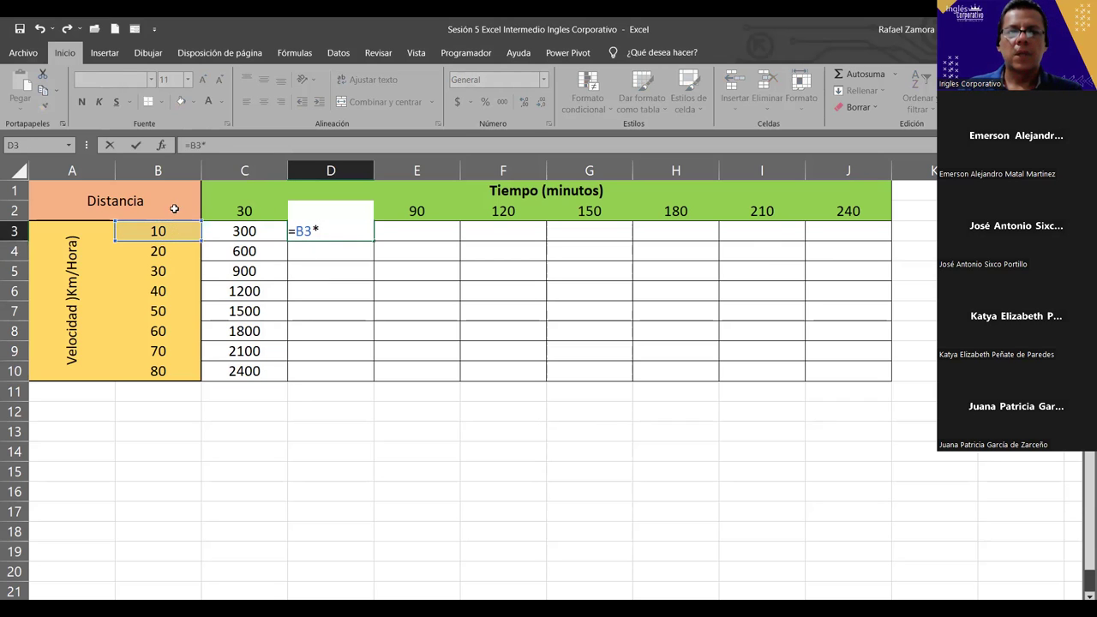
{"action": "left_click", "coordinate": [270, 212]}
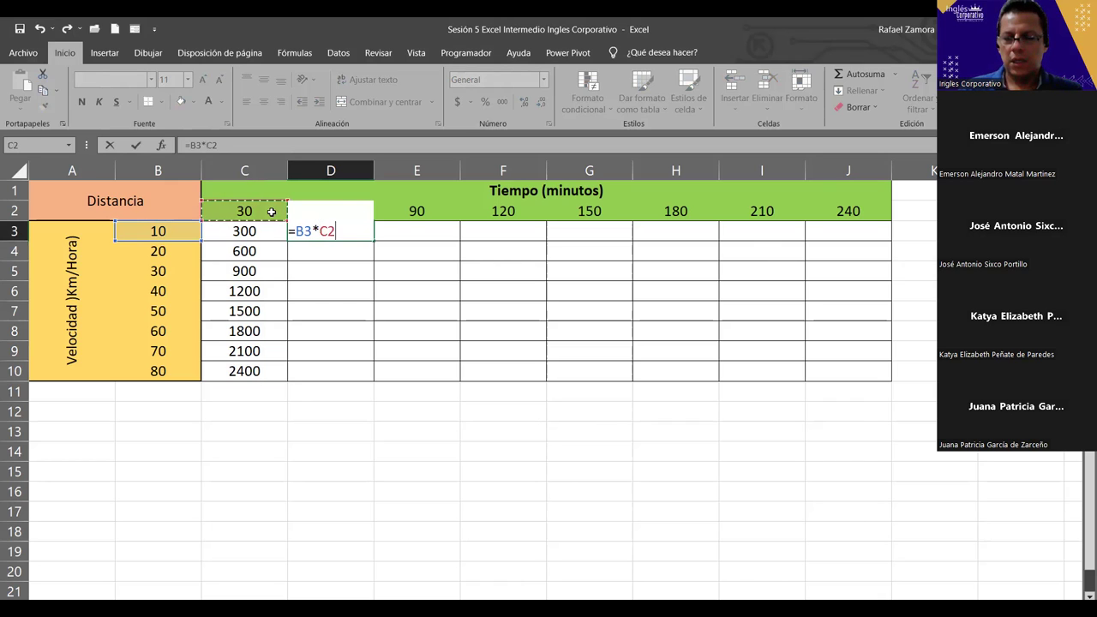
{"action": "key", "text": "Right"}
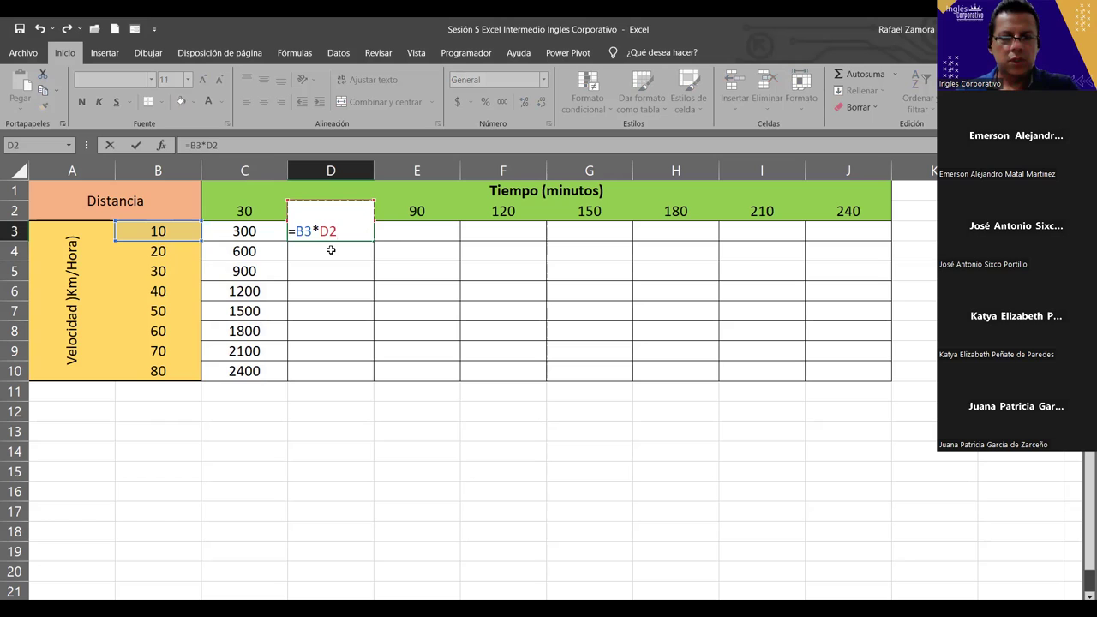
{"action": "key", "text": "F4"}
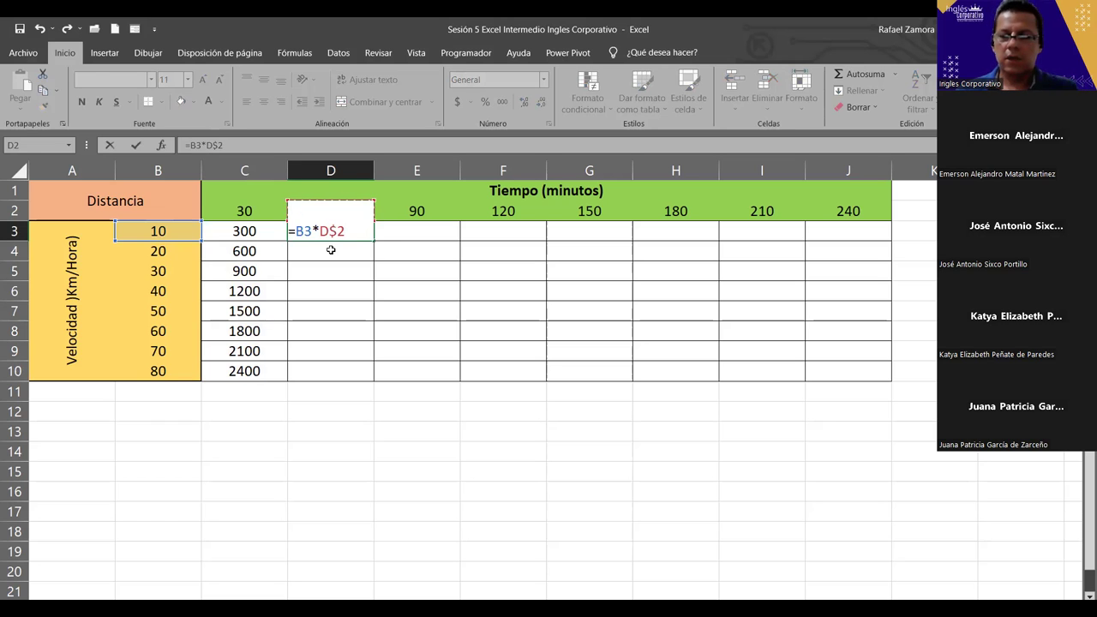
{"action": "key", "text": "Return"}
{"action": "left_click", "coordinate": [335, 235]}
{"action": "mouse_move", "coordinate": [372, 241]}
{"action": "left_mouse_down"}
{"action": "mouse_move", "coordinate": [366, 400]}
{"action": "mouse_move", "coordinate": [368, 384]}
{"action": "left_mouse_up"}
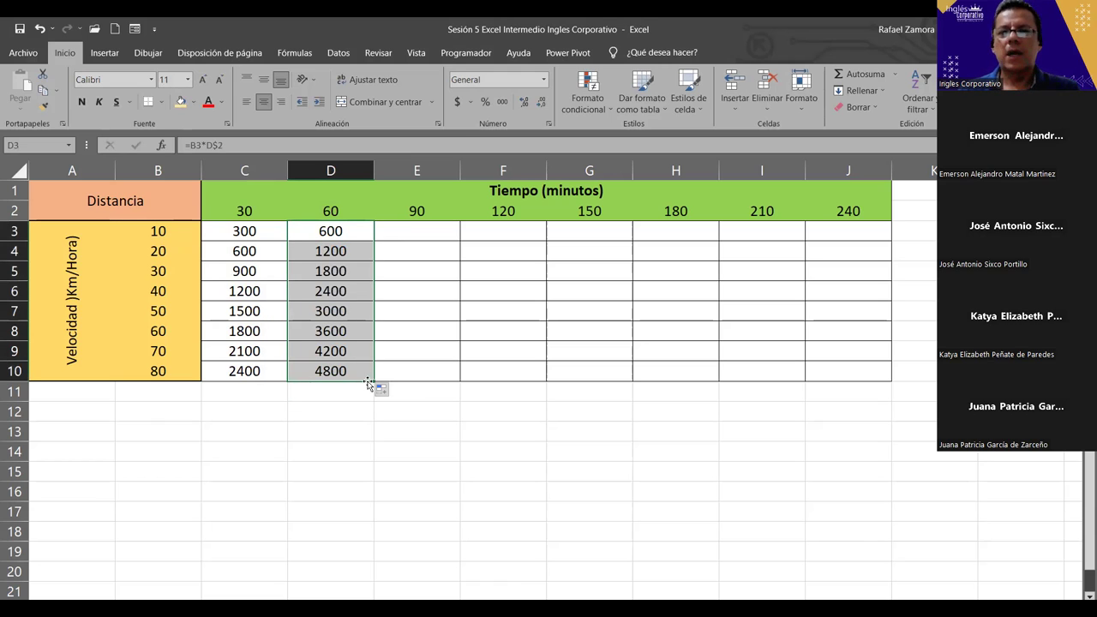
{"action": "key", "text": "ctrl+z"}
- Undo the previous fill and re-enter C3 as the plain =B3*C2
{"action": "key", "text": "ctrl+z"}
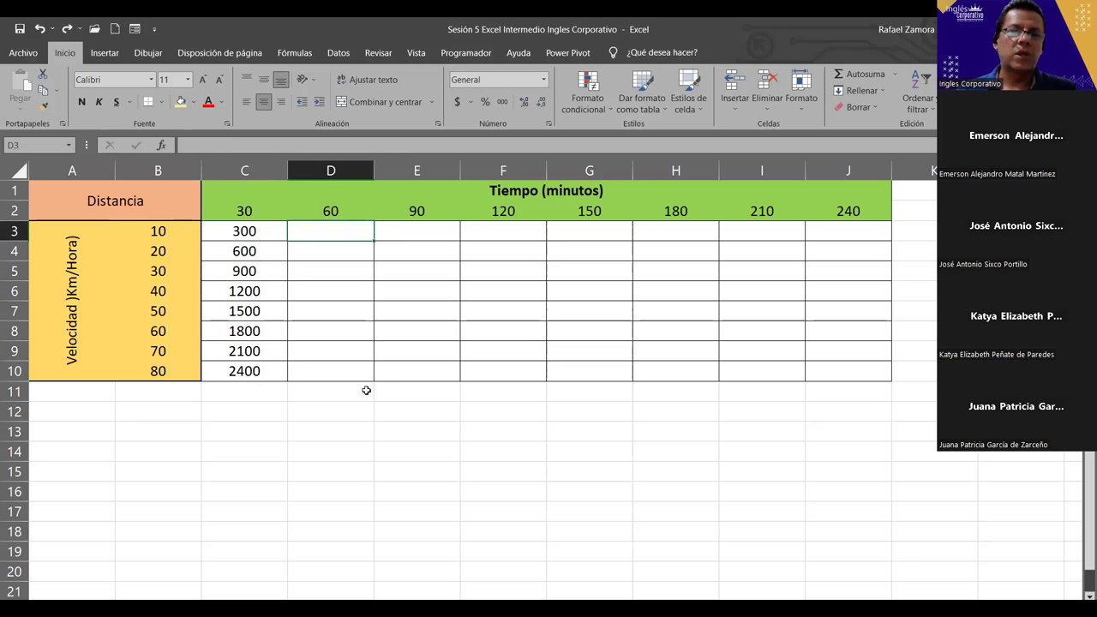
{"action": "key", "text": "ctrl+z"}
{"action": "key", "text": "ctrl+z"}
{"action": "key", "text": "ctrl+z"}
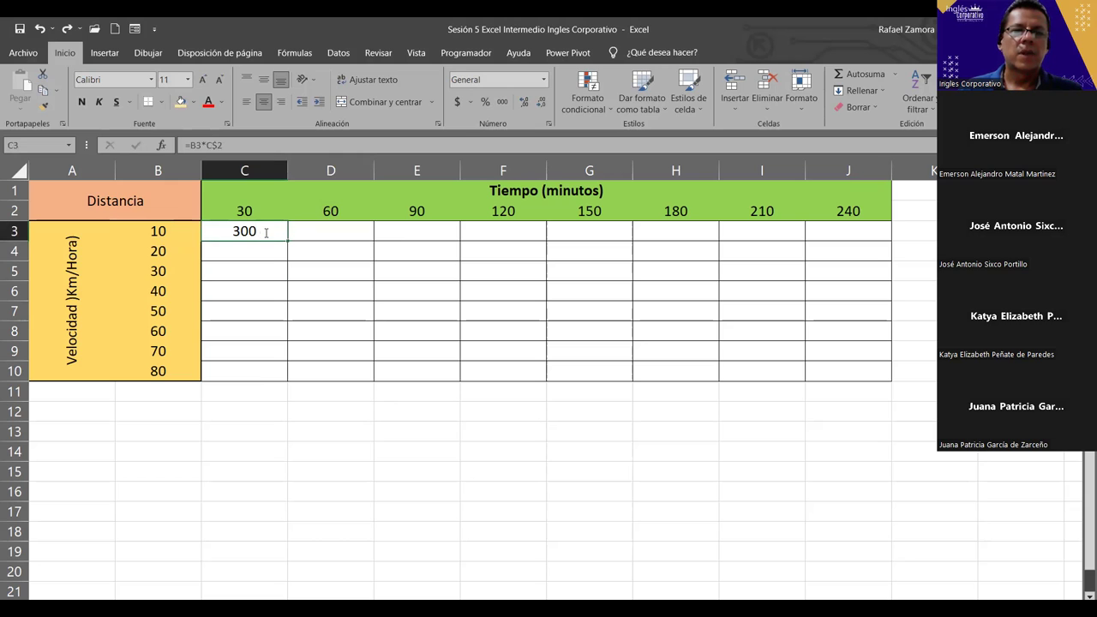
{"action": "double_click", "coordinate": [265, 232]}
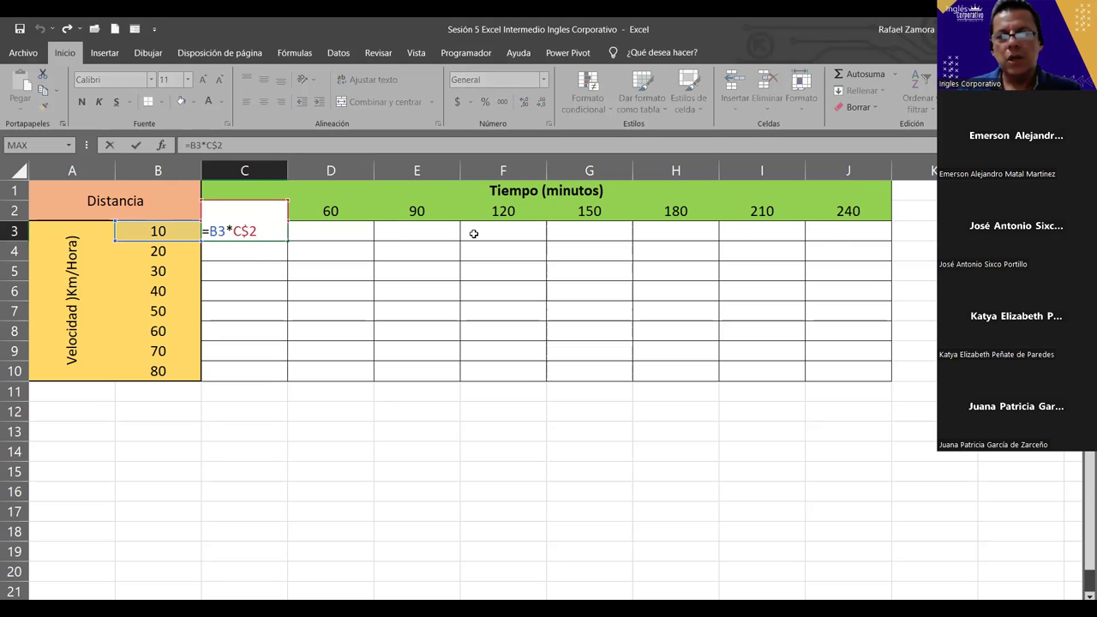
{"action": "key", "text": "ctrl+Return"}
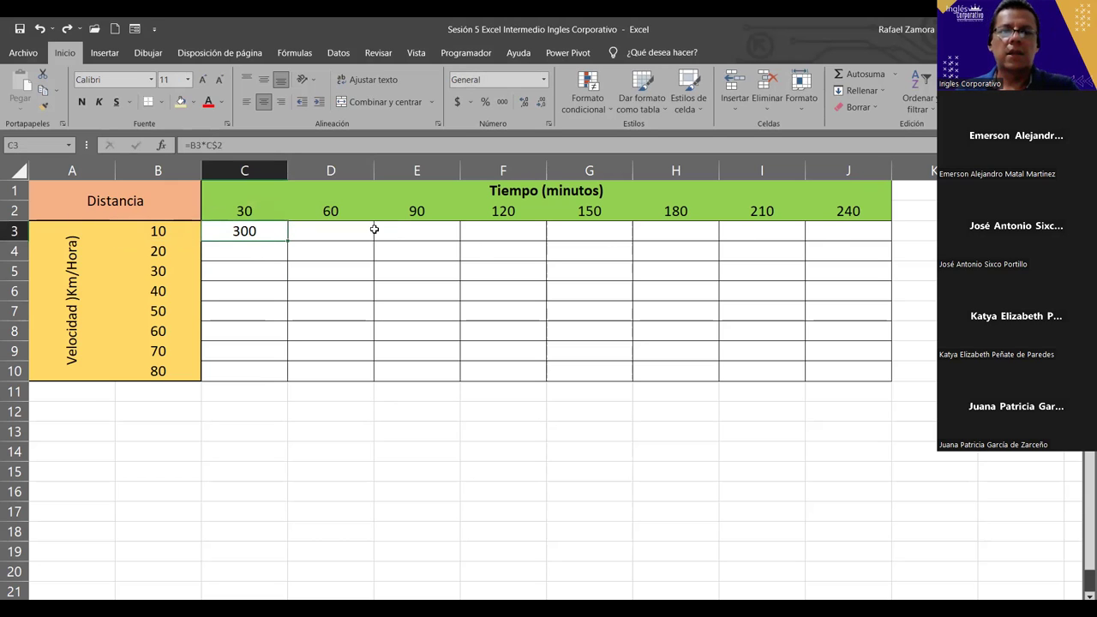
{"action": "type", "text": "="}
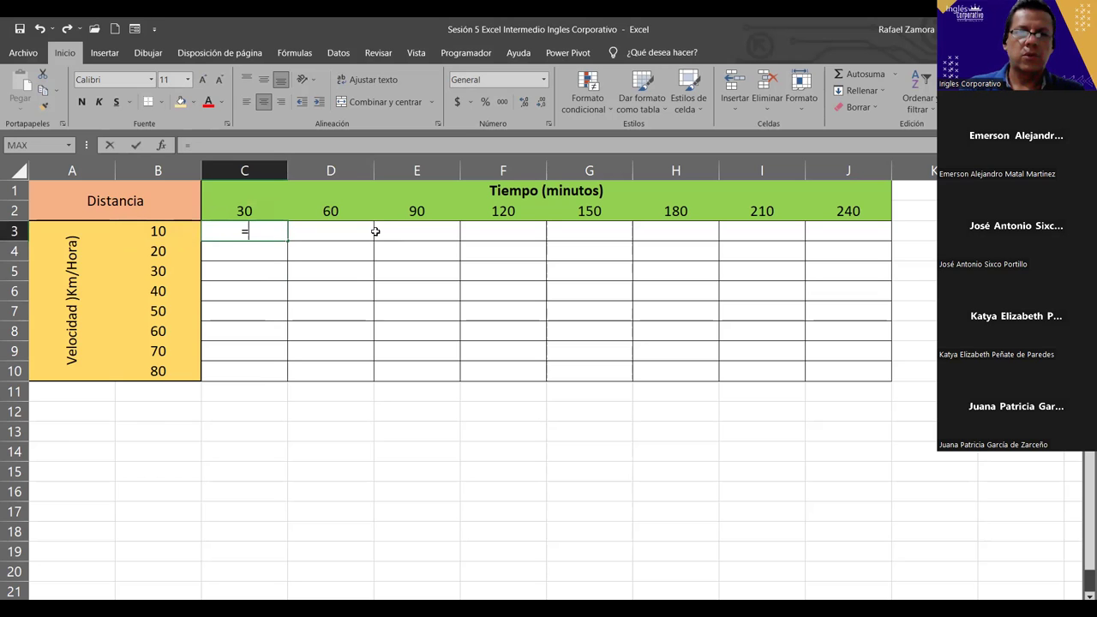
{"action": "left_click", "coordinate": [170, 238]}
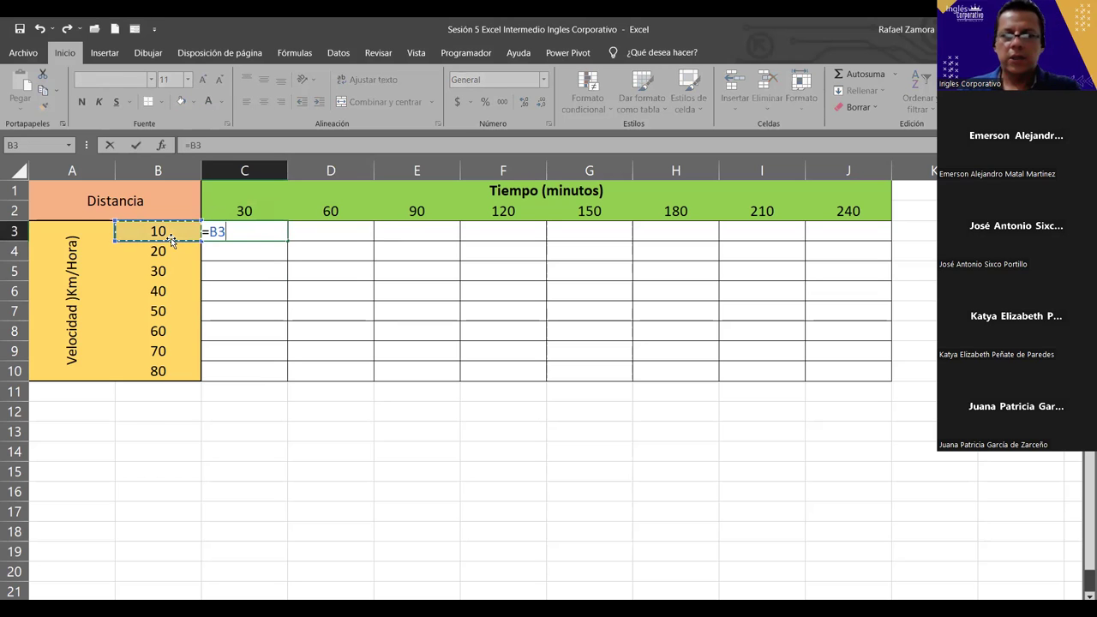
{"action": "type", "text": "*"}
{"action": "left_click", "coordinate": [315, 206]}
{"action": "key", "text": "Left"}
{"action": "key", "text": "Return"}
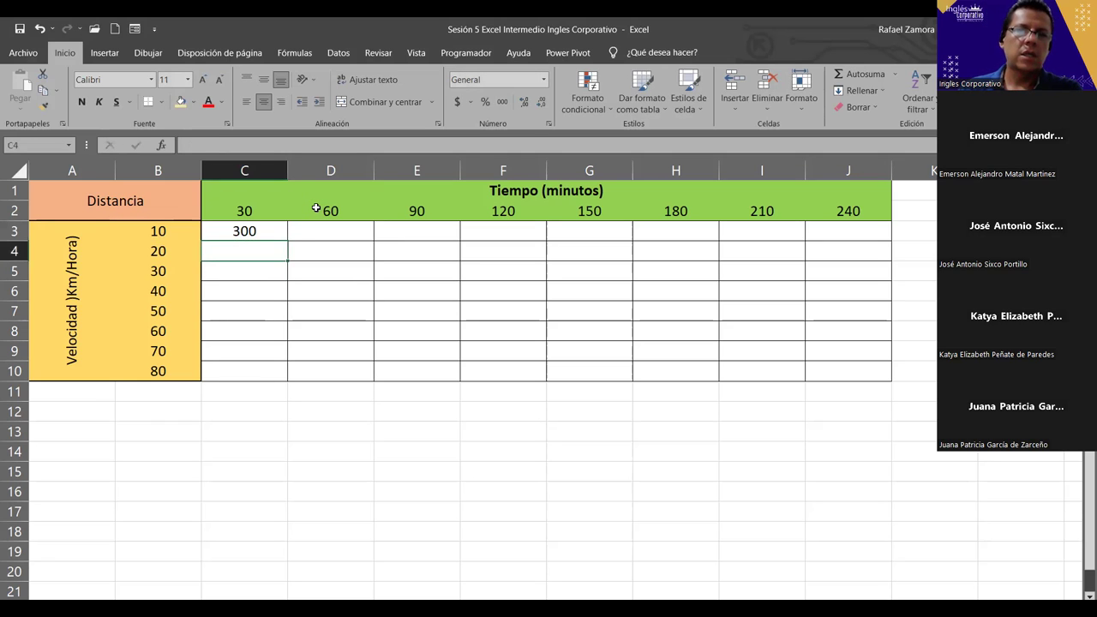
- Test copying C3's formula across row 3 to column J, then undo it
{"action": "left_click", "coordinate": [255, 230]}
{"action": "left_click_drag", "start_coordinate": [286, 240], "coordinate": [845, 235]}
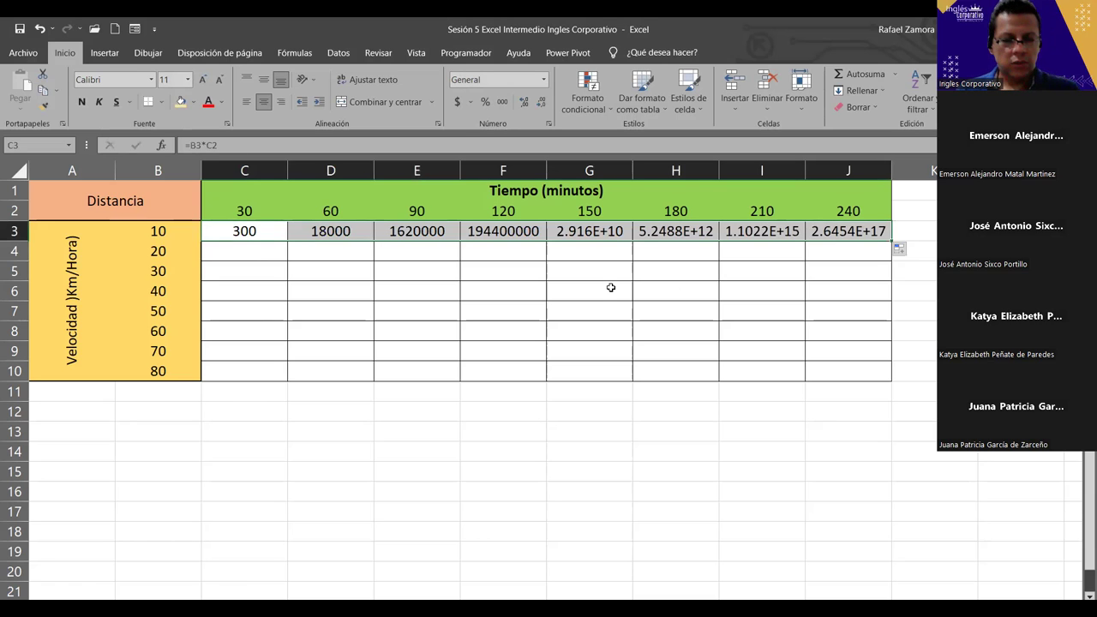
{"action": "key", "text": "ctrl+z"}
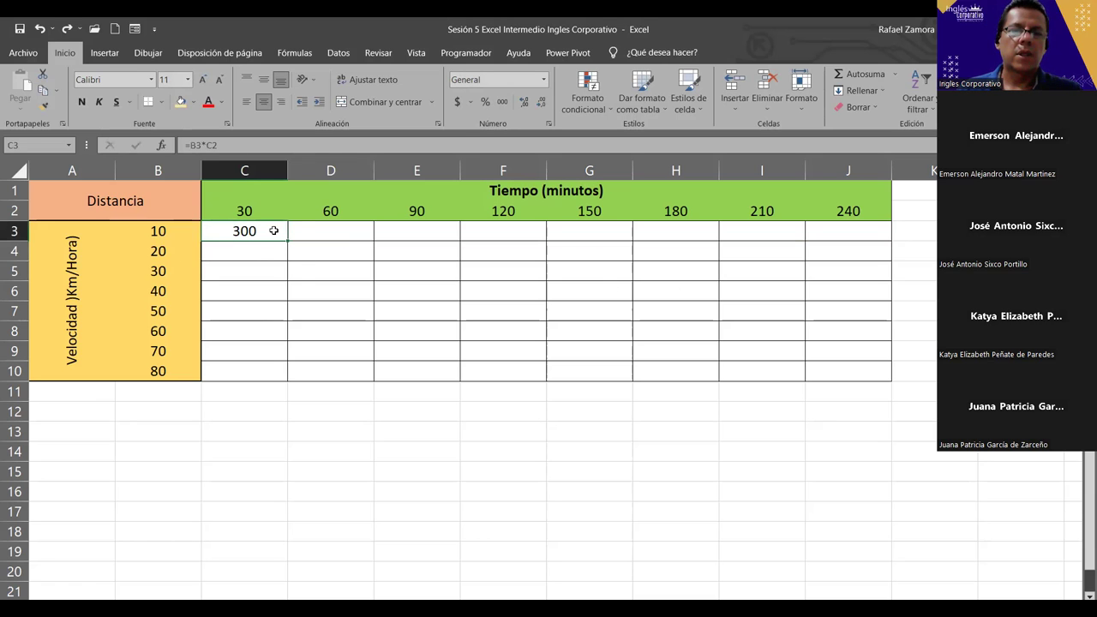
- Fix C3's formula to =$B3*C2, locking column B of the speed reference
{"action": "double_click", "coordinate": [274, 230]}
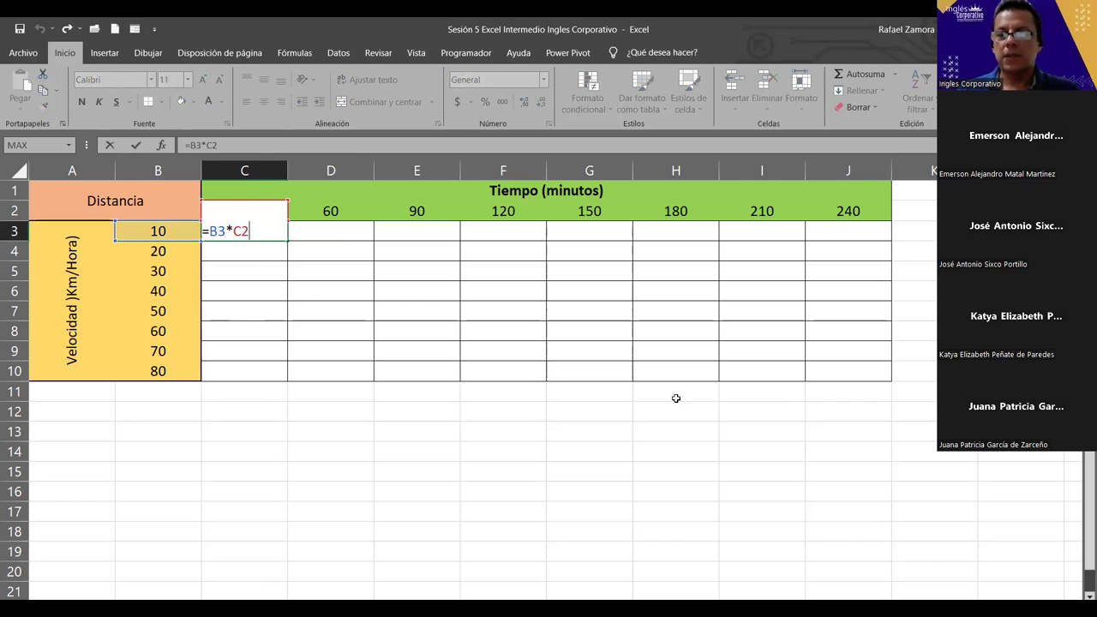
{"action": "double_click", "coordinate": [213, 238]}
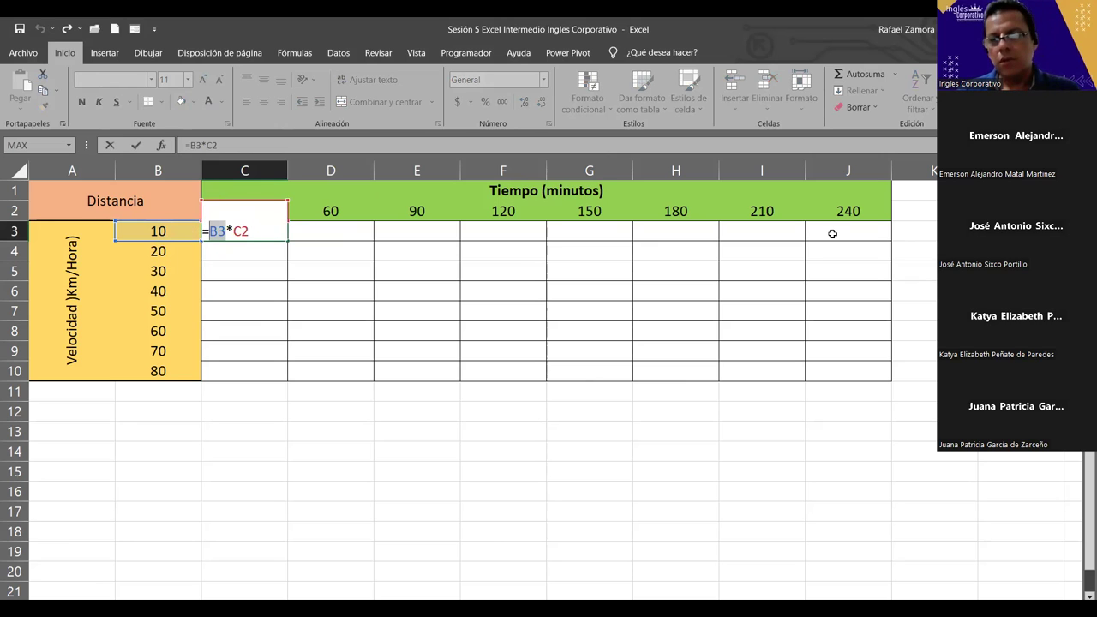
{"action": "left_click_drag", "start_coordinate": [503, 231], "coordinate": [1020, 232]}
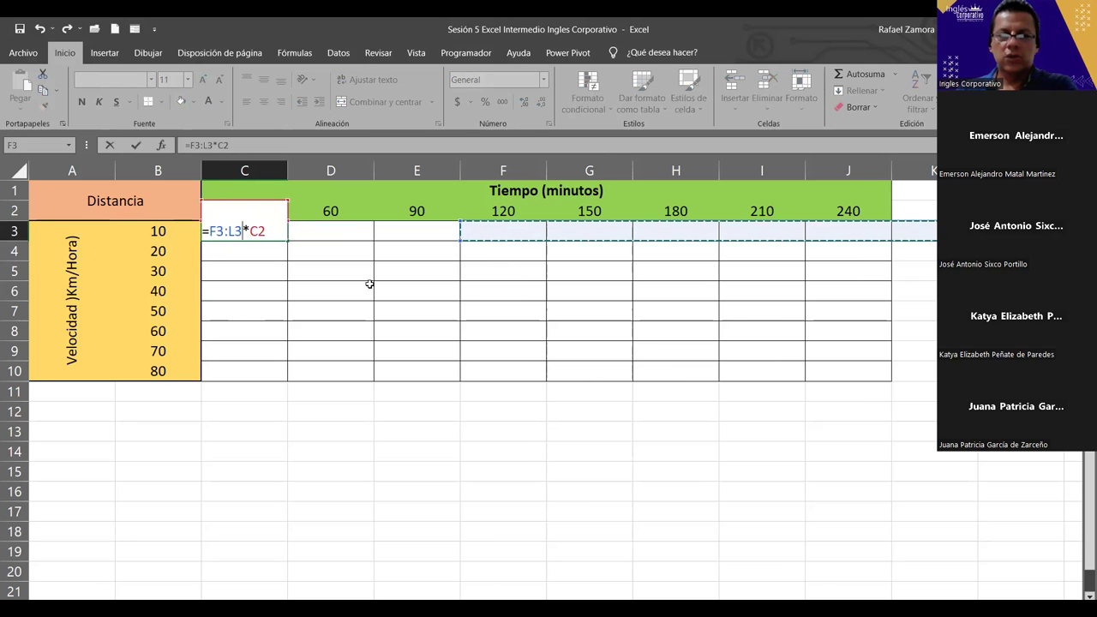
{"action": "key", "text": "BackSpace"}
{"action": "key", "text": "BackSpace"}
{"action": "key", "text": "BackSpace"}
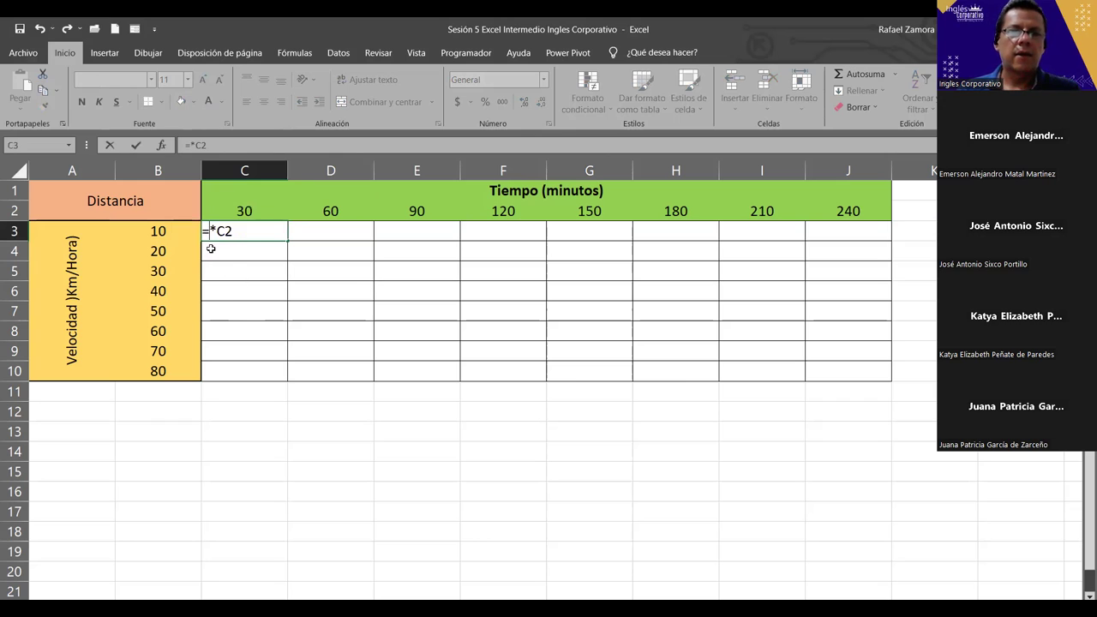
{"action": "left_click", "coordinate": [187, 232]}
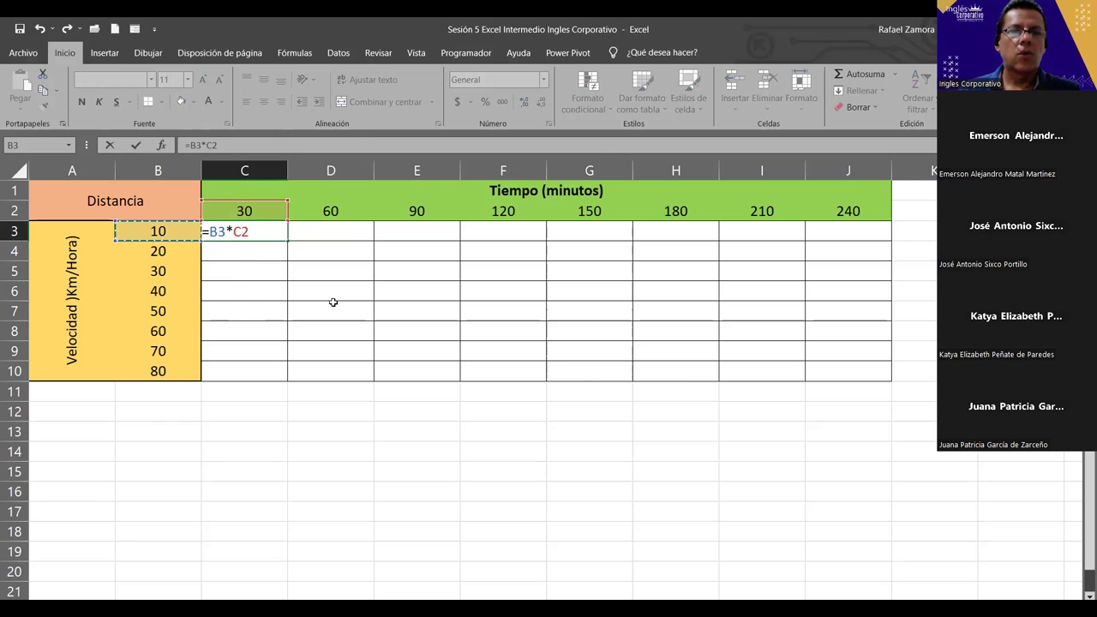
{"action": "left_click", "coordinate": [220, 231]}
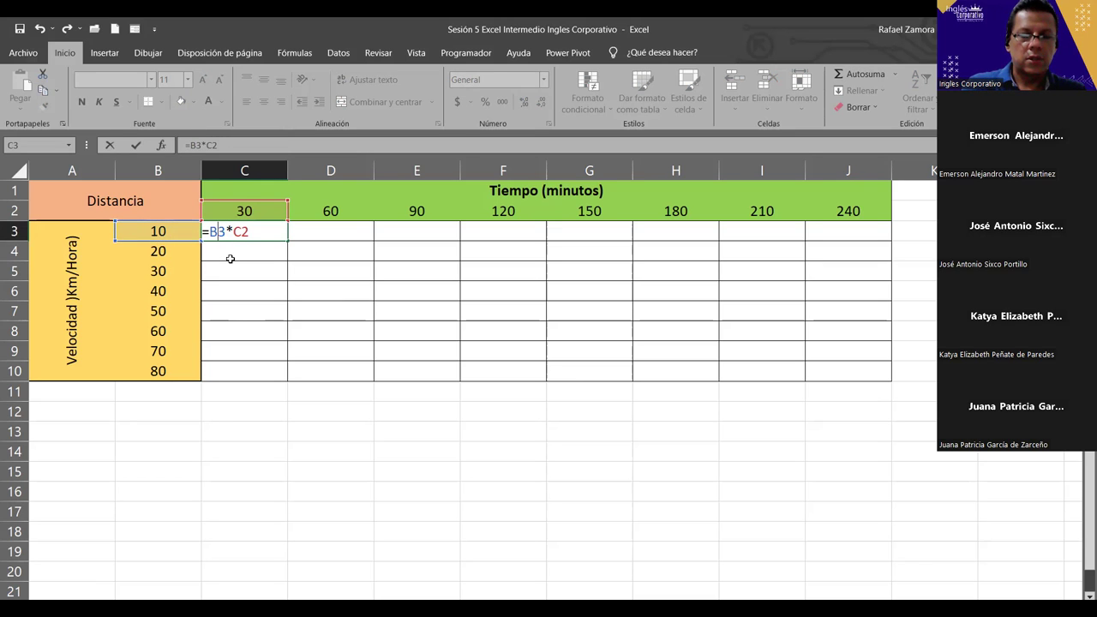
{"action": "key", "text": "F4"}
{"action": "key", "text": "F4"}
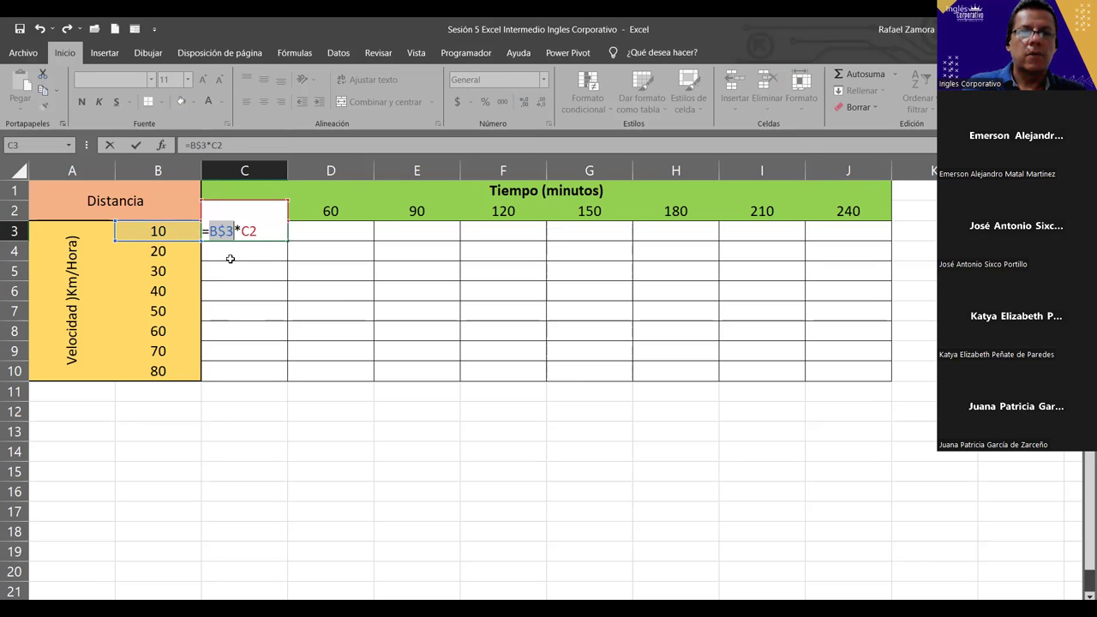
{"action": "key", "text": "F4"}
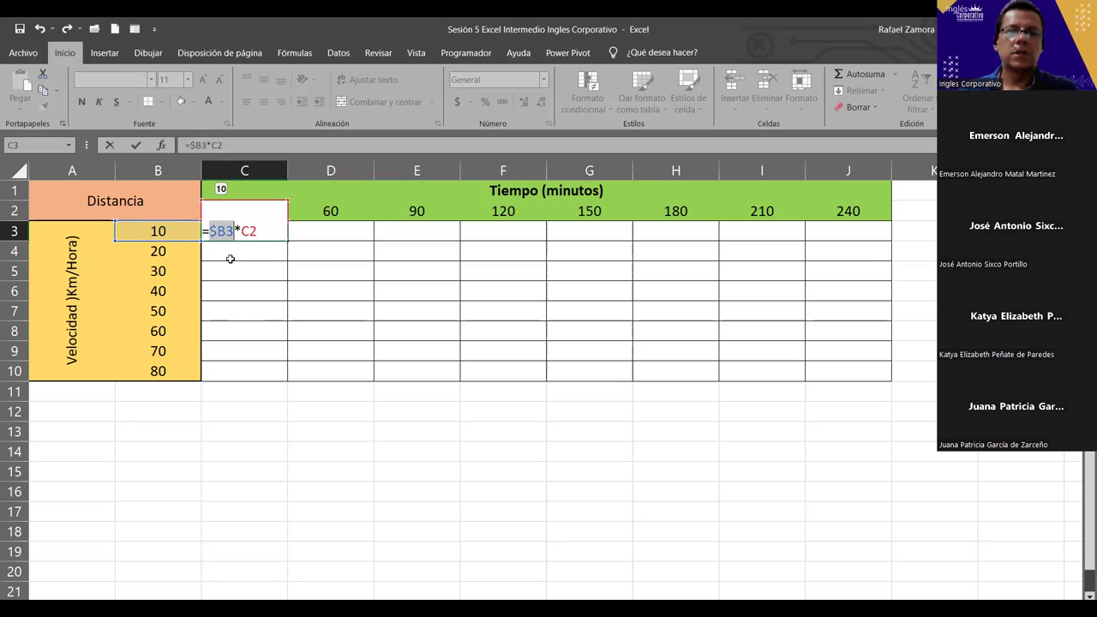
{"action": "key", "text": "Return"}
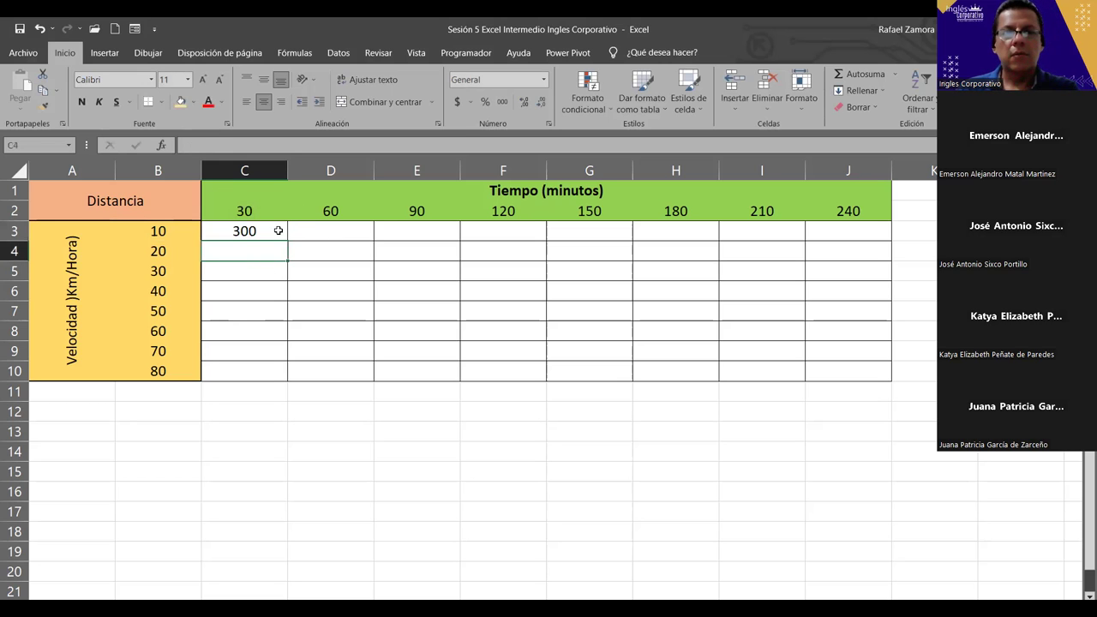
- Fill C3's formula across row 3 to J3, giving 300 through 2400
{"action": "left_click", "coordinate": [281, 230]}
{"action": "left_click_drag", "start_coordinate": [289, 238], "coordinate": [831, 234]}
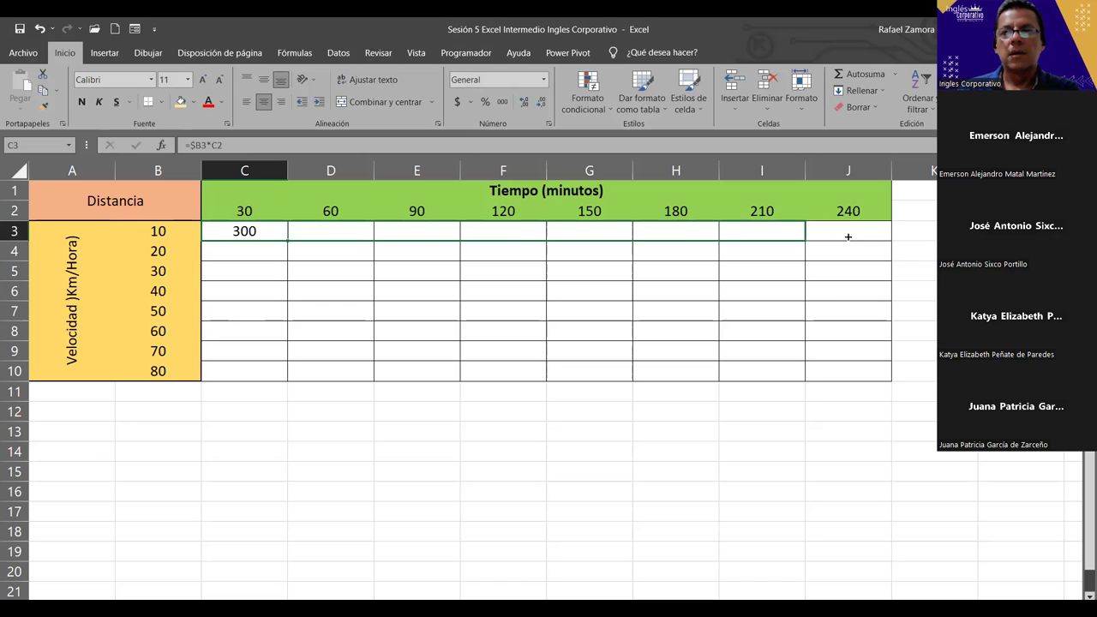
{"action": "left_click_drag", "start_coordinate": [848, 237], "coordinate": [845, 244]}
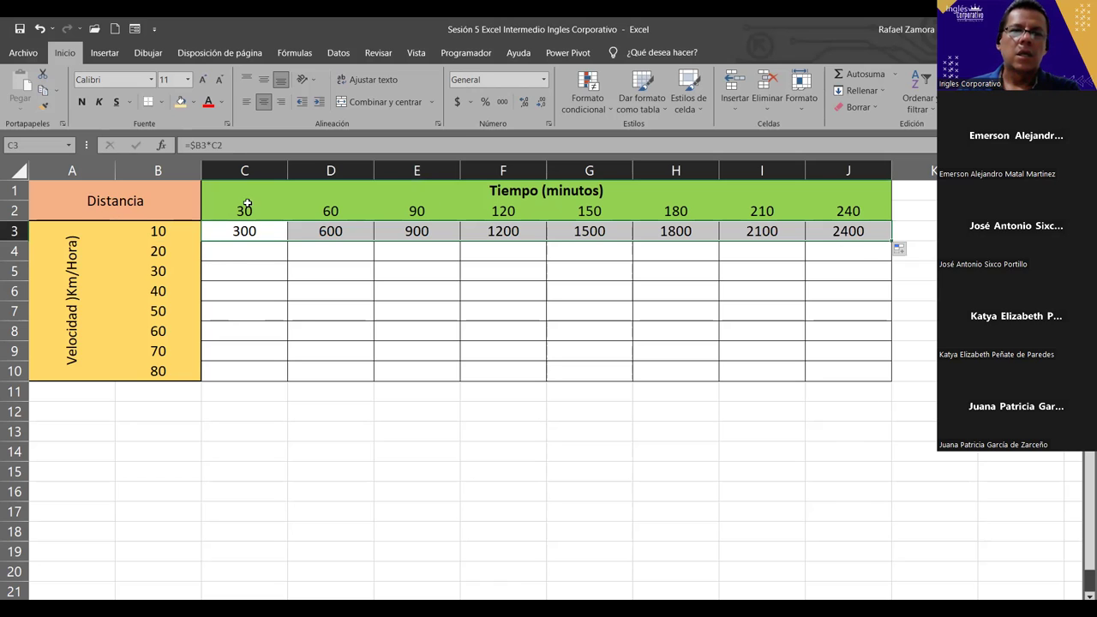
{"action": "left_click", "coordinate": [254, 256]}
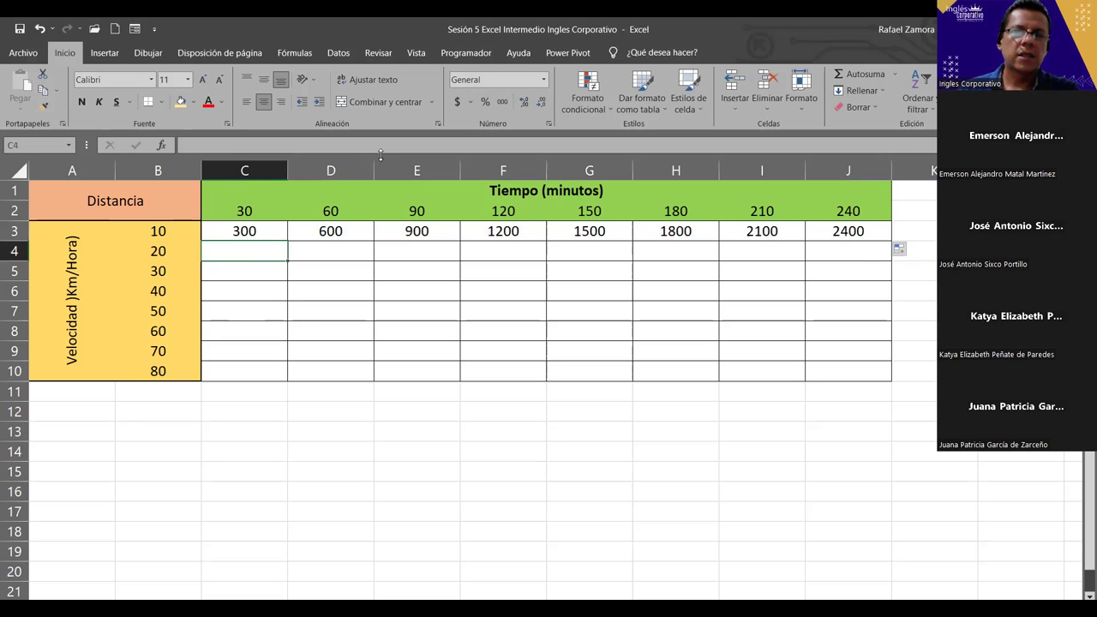
- Undo the row fill and change C3's formula to =$B3*C$2
{"action": "key", "text": "ctrl+z"}
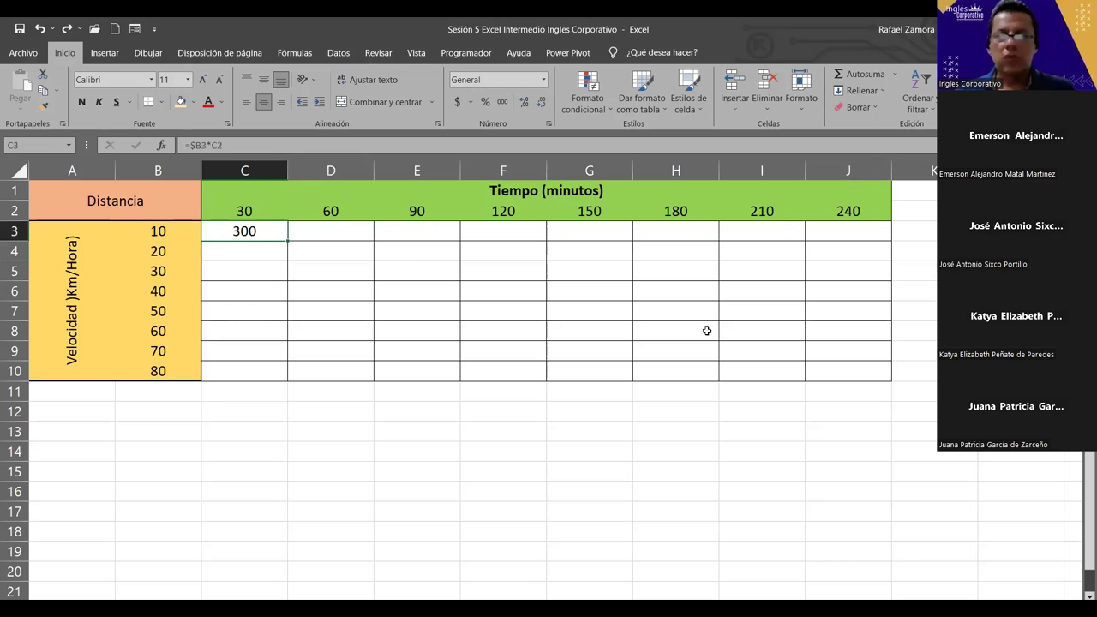
{"action": "double_click", "coordinate": [256, 231]}
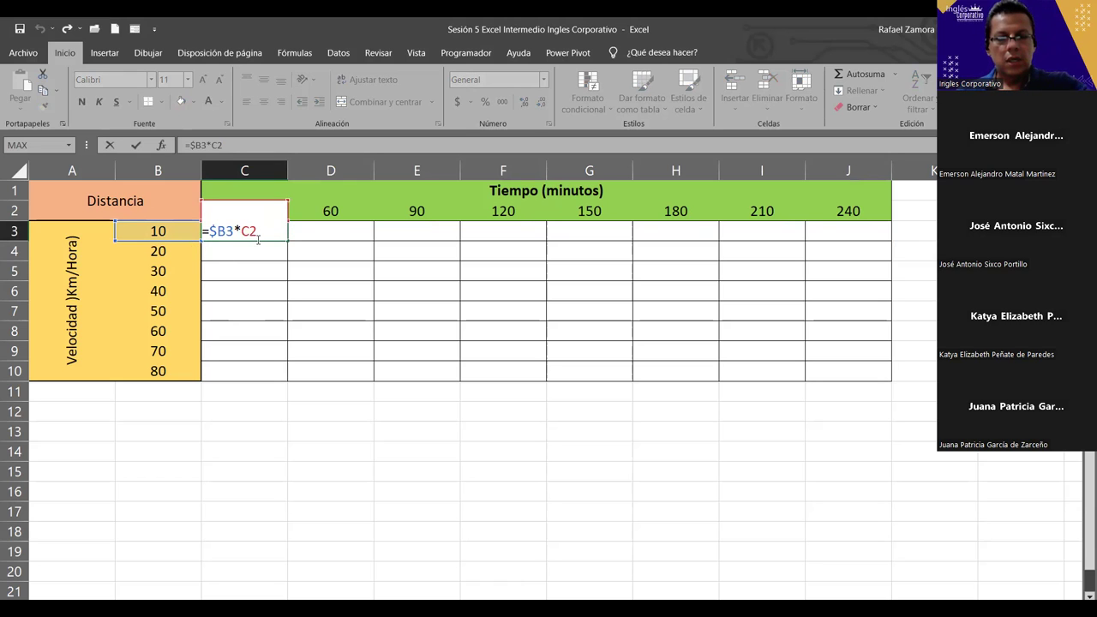
{"action": "key", "text": "F4"}
{"action": "key", "text": "F4"}
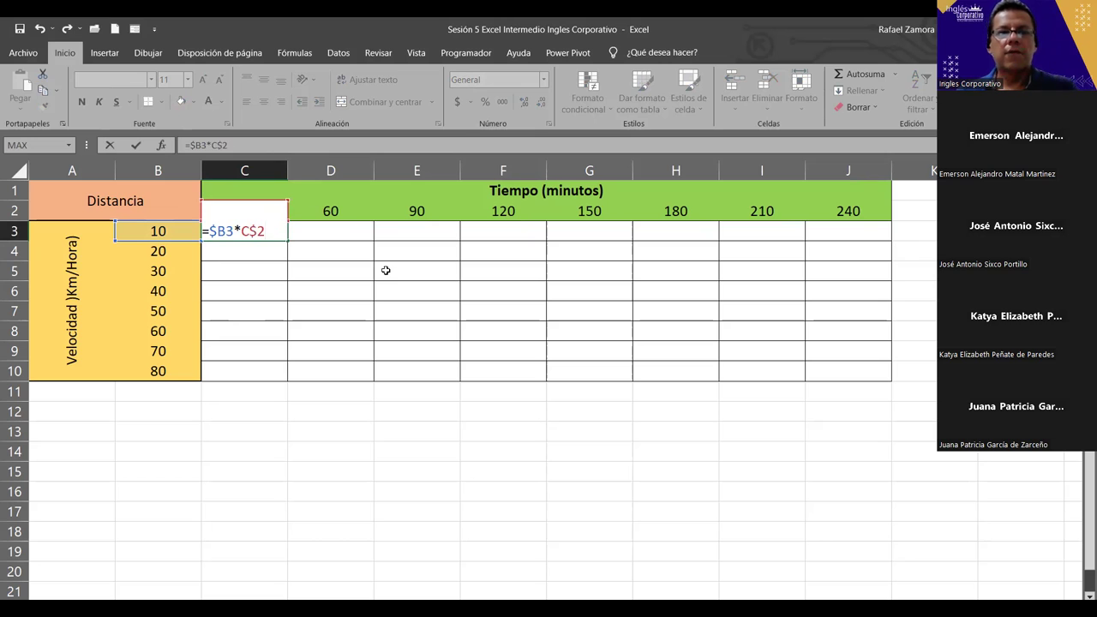
{"action": "key", "text": "Return"}
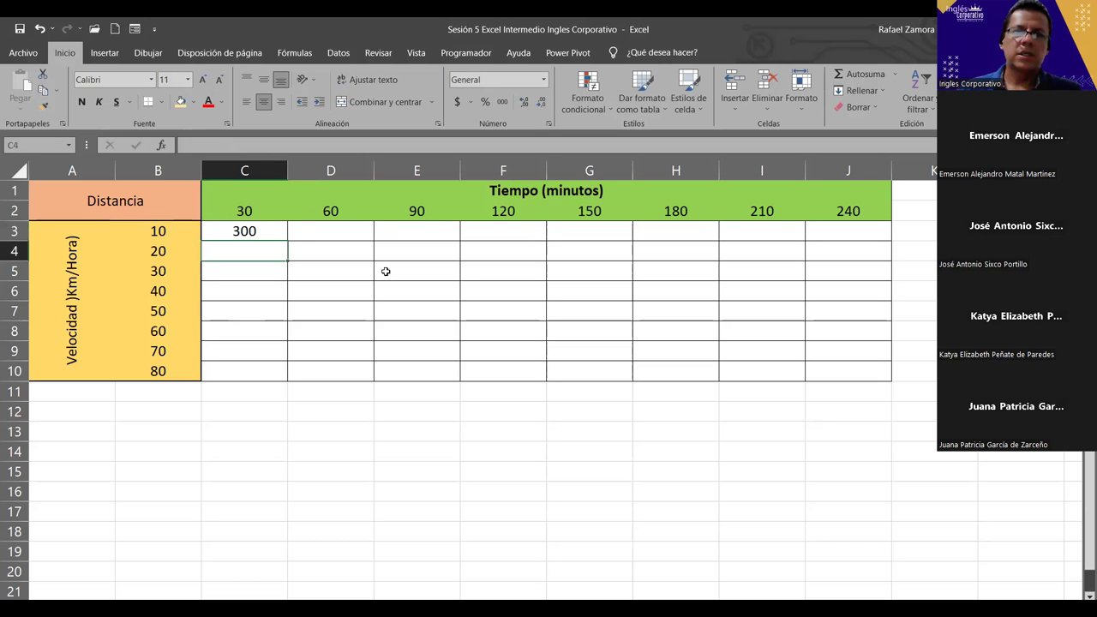
- Copy C3's formula across to J3 and down to row 10, completing the C3:J10 grid
{"action": "left_click", "coordinate": [269, 231]}
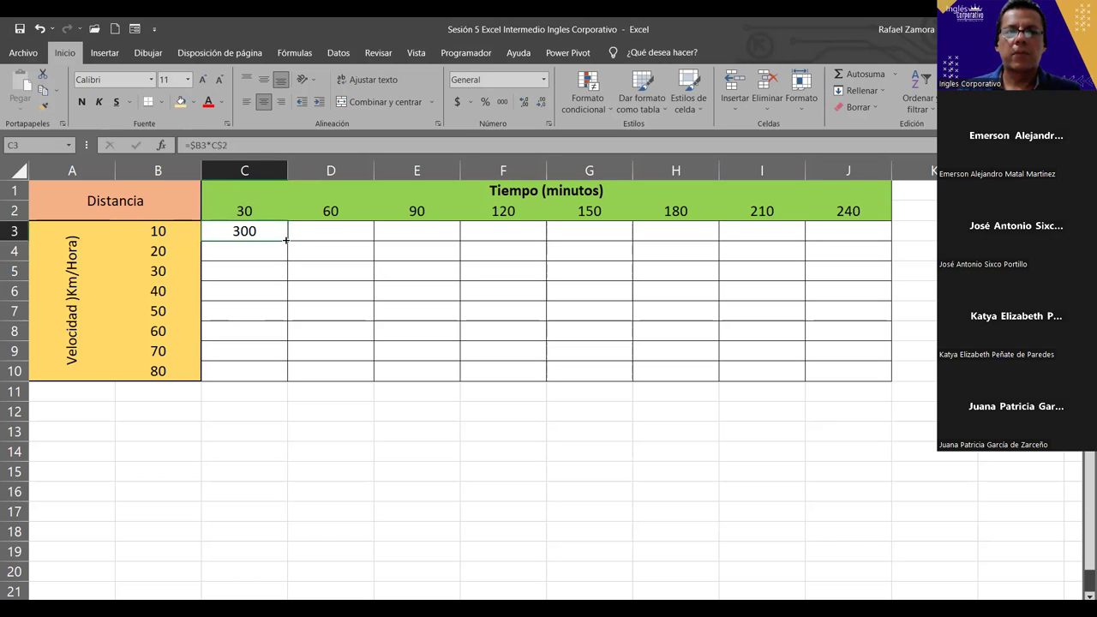
{"action": "left_click_drag", "start_coordinate": [284, 303], "coordinate": [281, 375]}
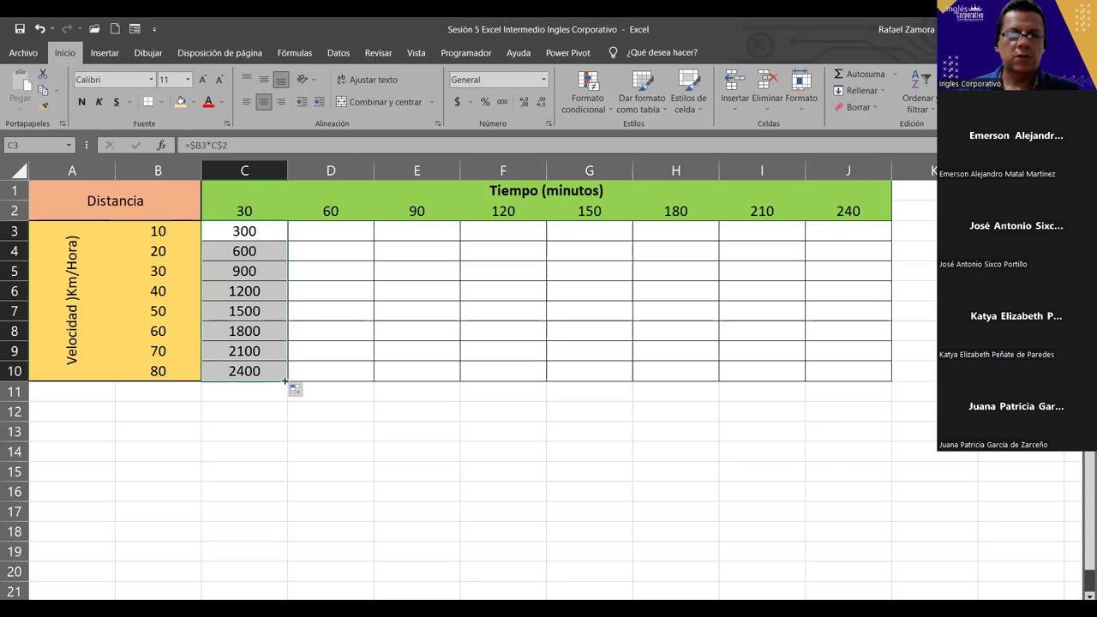
{"action": "left_click_drag", "start_coordinate": [284, 380], "coordinate": [853, 398]}
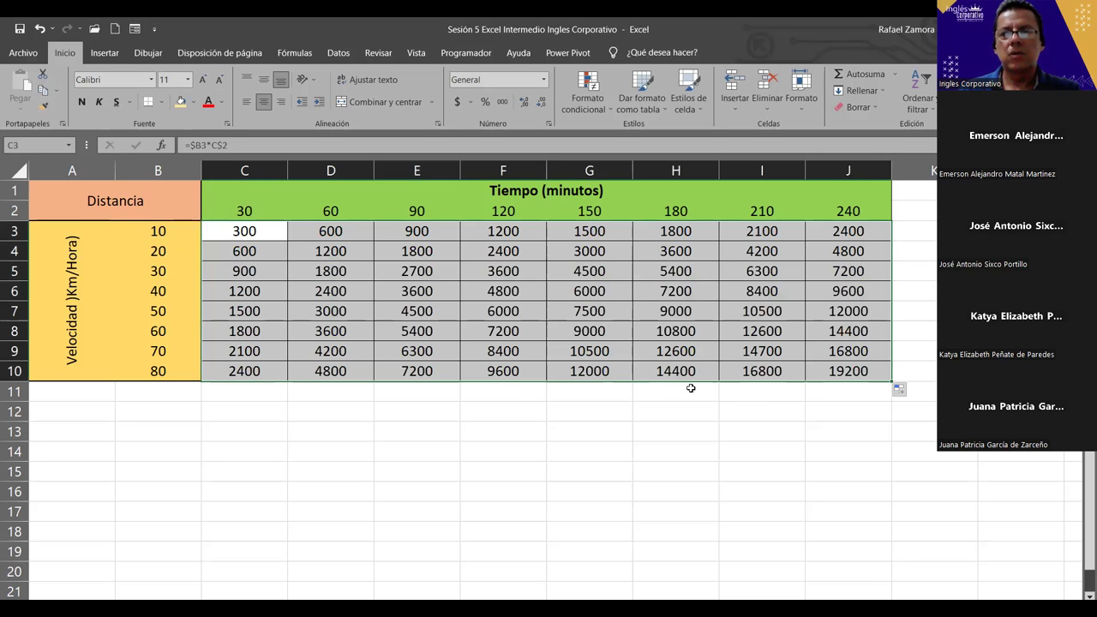
{"action": "key", "text": "ctrl+z"}
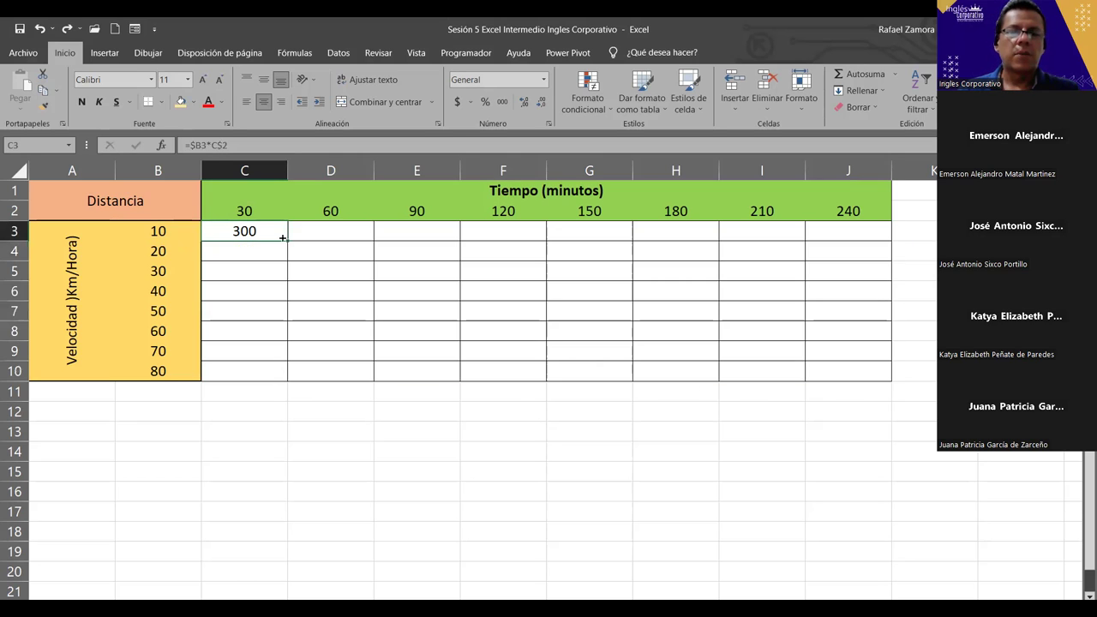
{"action": "left_click_drag", "start_coordinate": [290, 243], "coordinate": [849, 270]}
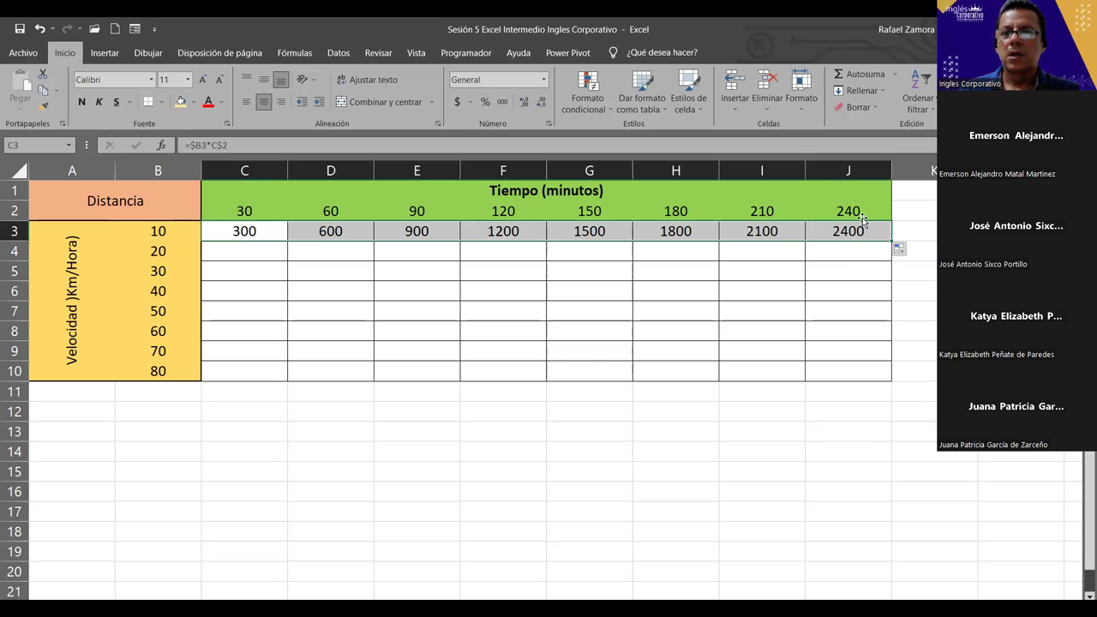
{"action": "left_click_drag", "start_coordinate": [889, 241], "coordinate": [871, 378]}
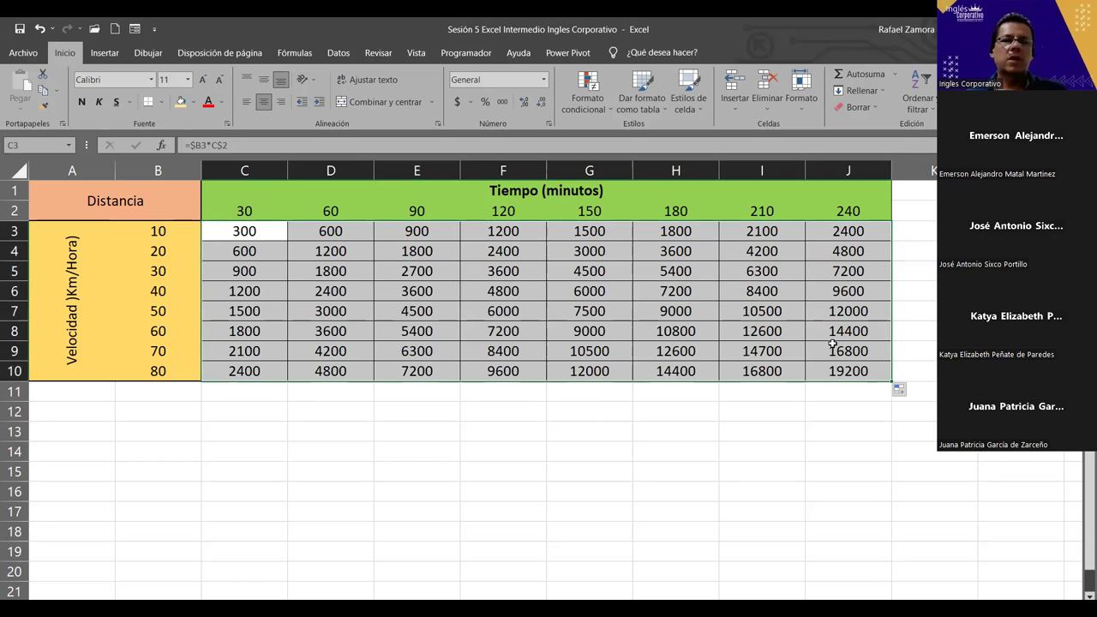
{"action": "left_click", "coordinate": [654, 434]}
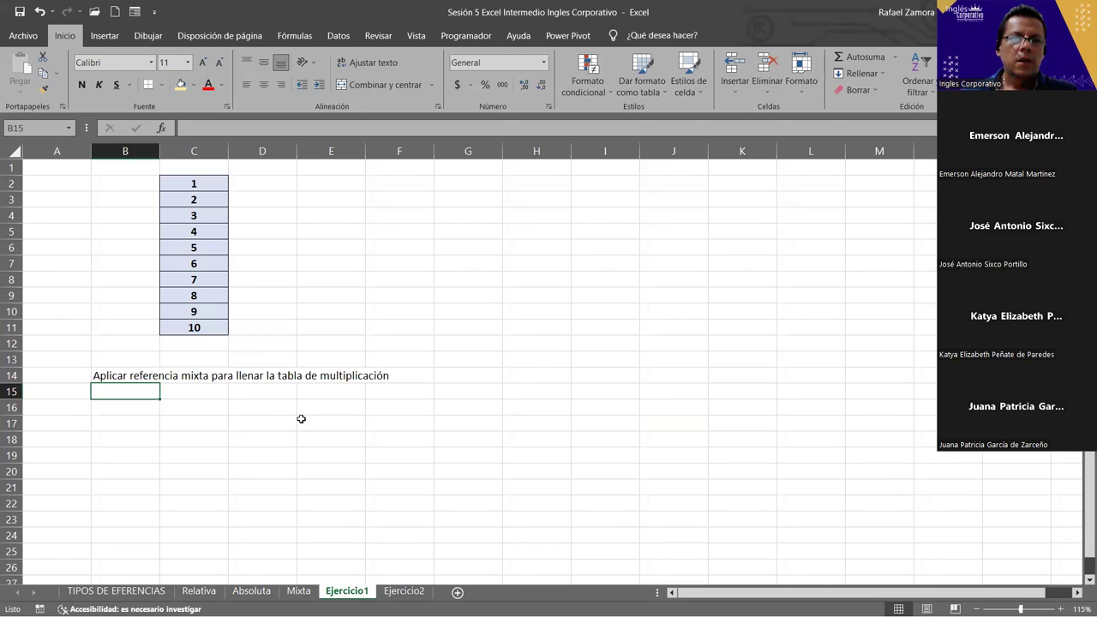
- Copy the numbers 1–10 from C2:C11 and bring up paste options at D1
{"action": "left_click_drag", "start_coordinate": [215, 184], "coordinate": [200, 328]}
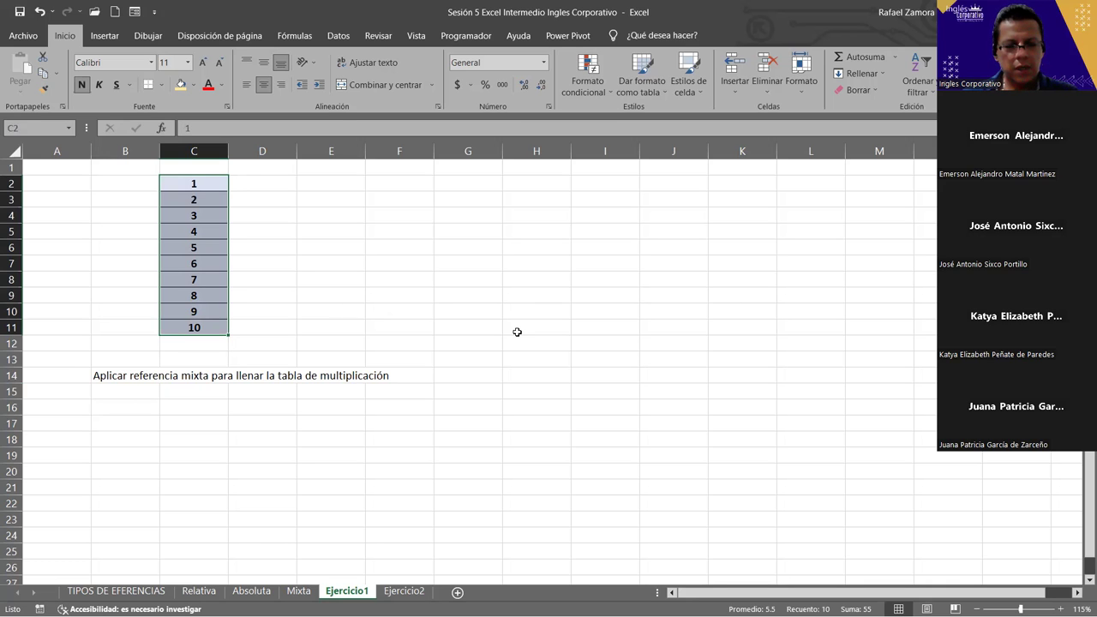
{"action": "key", "text": "ctrl+c"}
{"action": "left_click", "coordinate": [262, 170]}
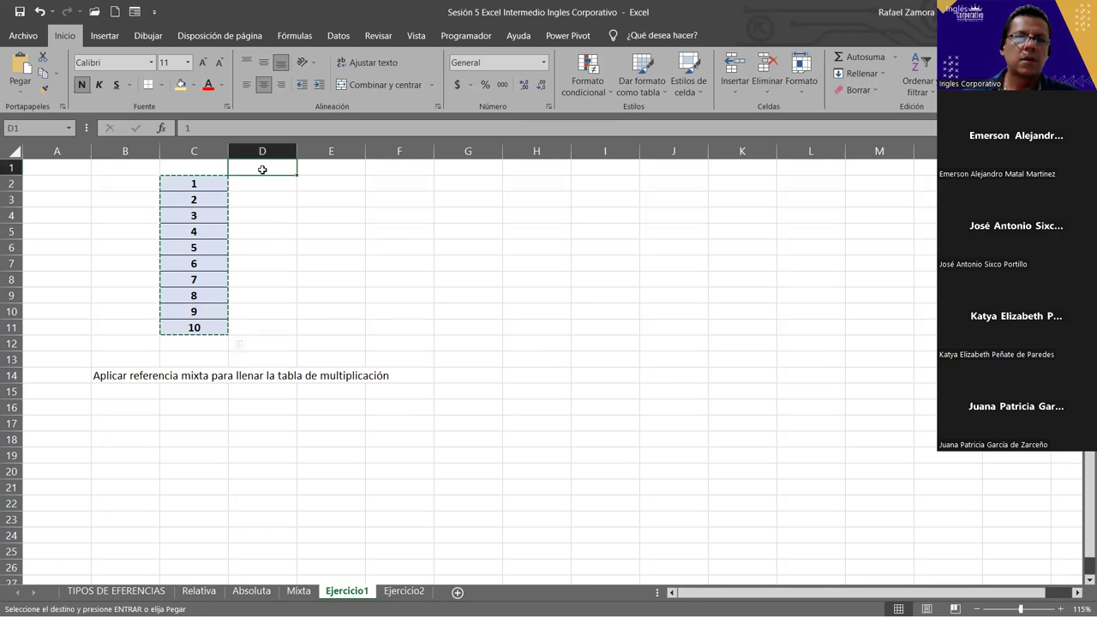
{"action": "right_click", "coordinate": [262, 169]}
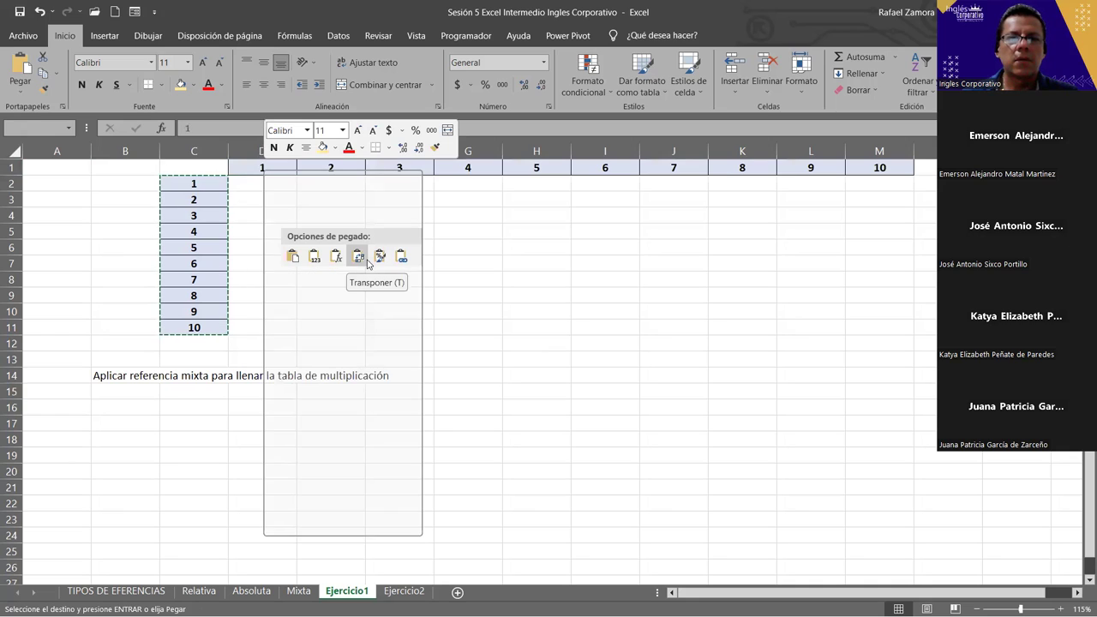
- Paste the numbers 1–10 transposed across D1:M1 and narrow columns D to M
{"action": "key", "text": "t"}
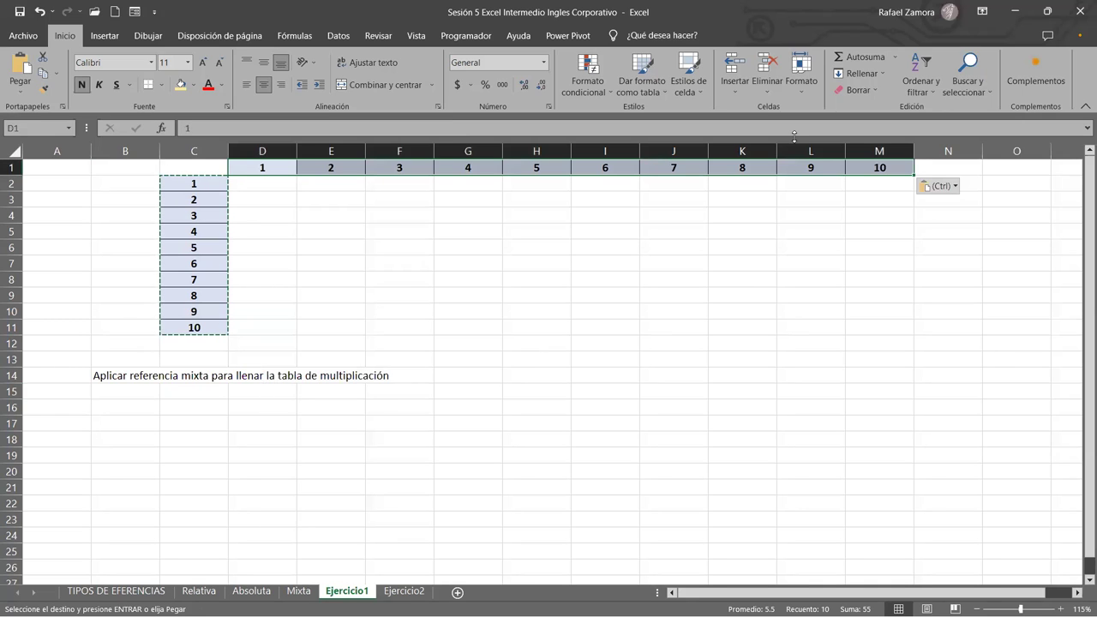
{"action": "mouse_move", "coordinate": [282, 151]}
{"action": "left_mouse_down"}
{"action": "mouse_move", "coordinate": [872, 155]}
{"action": "mouse_move", "coordinate": [825, 161]}
{"action": "left_mouse_up"}
{"action": "left_click", "coordinate": [557, 374]}
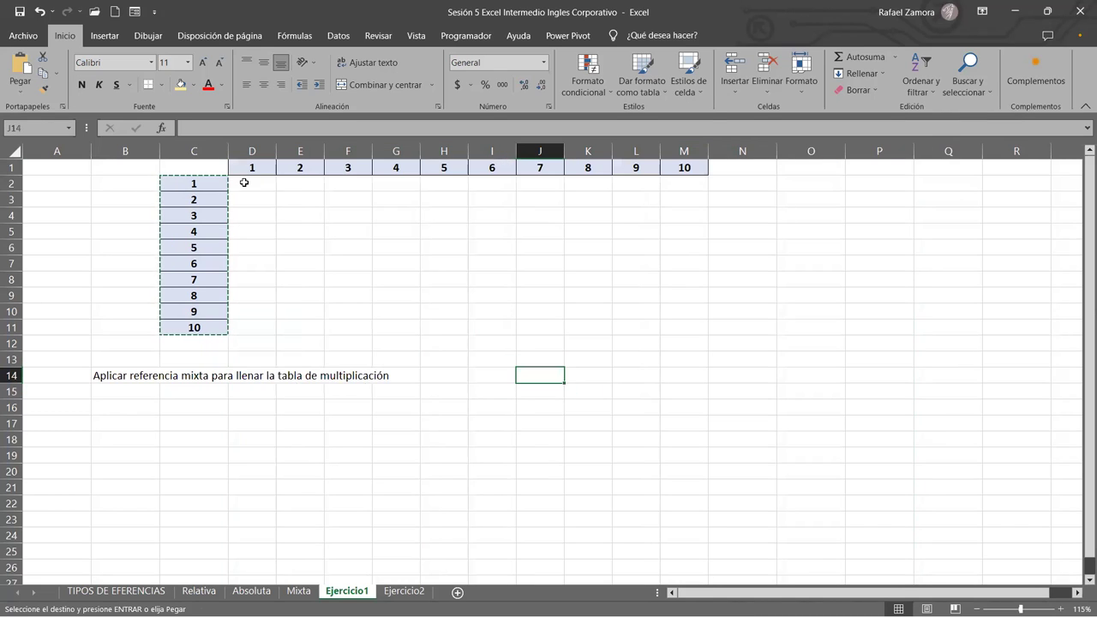
- Apply all borders to the empty grid D2:M11
{"action": "left_click", "coordinate": [246, 182]}
{"action": "left_click_drag", "start_coordinate": [339, 215], "coordinate": [666, 323]}
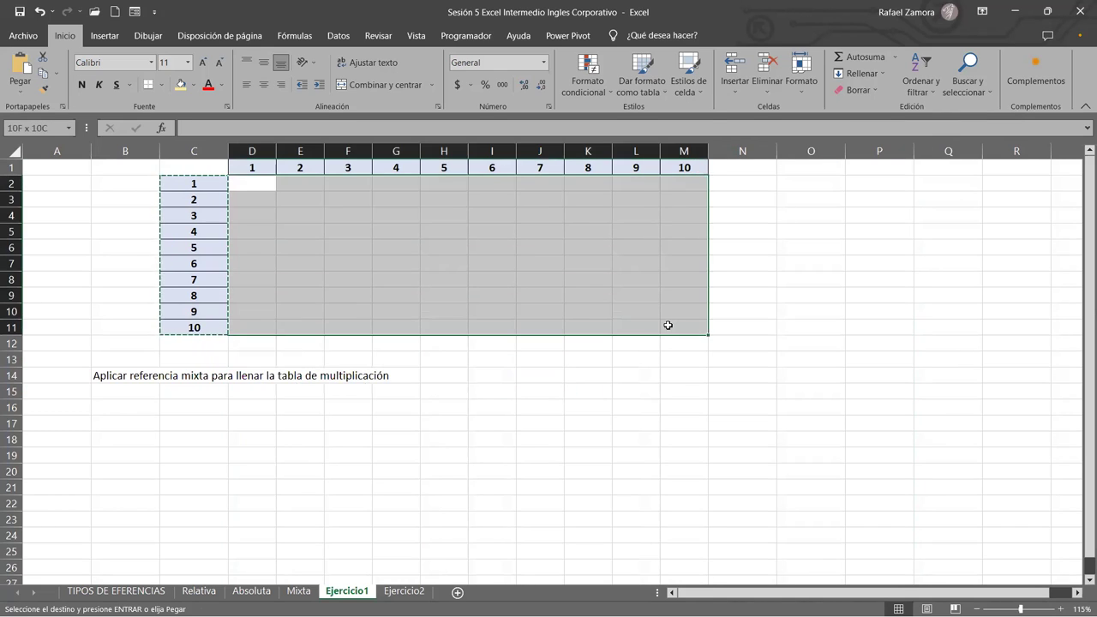
{"action": "left_click", "coordinate": [163, 86]}
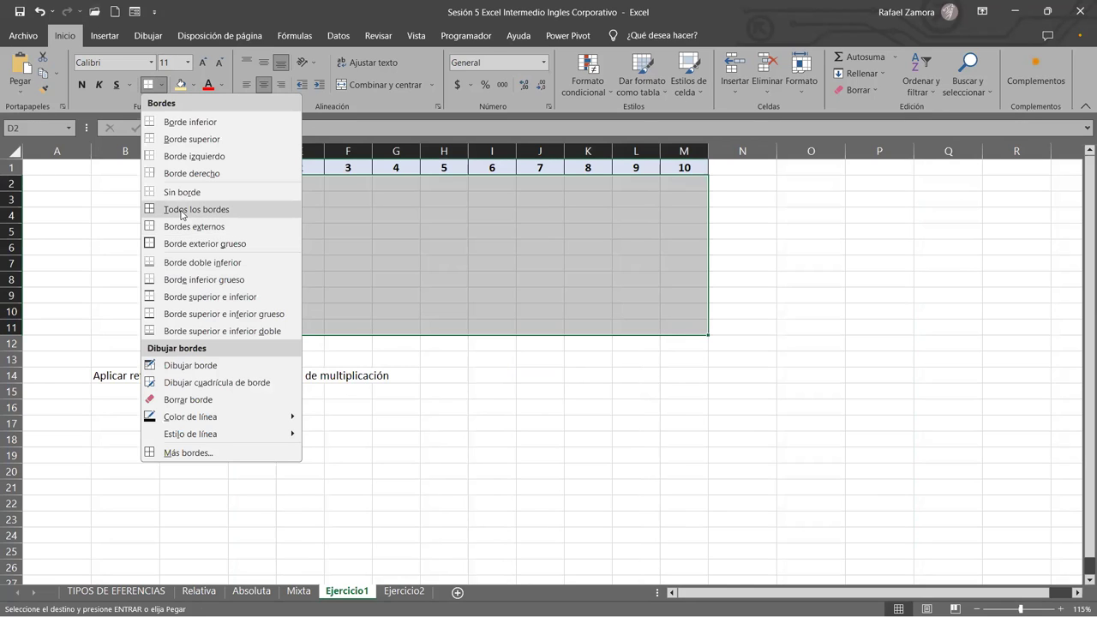
{"action": "left_click", "coordinate": [182, 211]}
{"action": "left_click", "coordinate": [263, 187]}
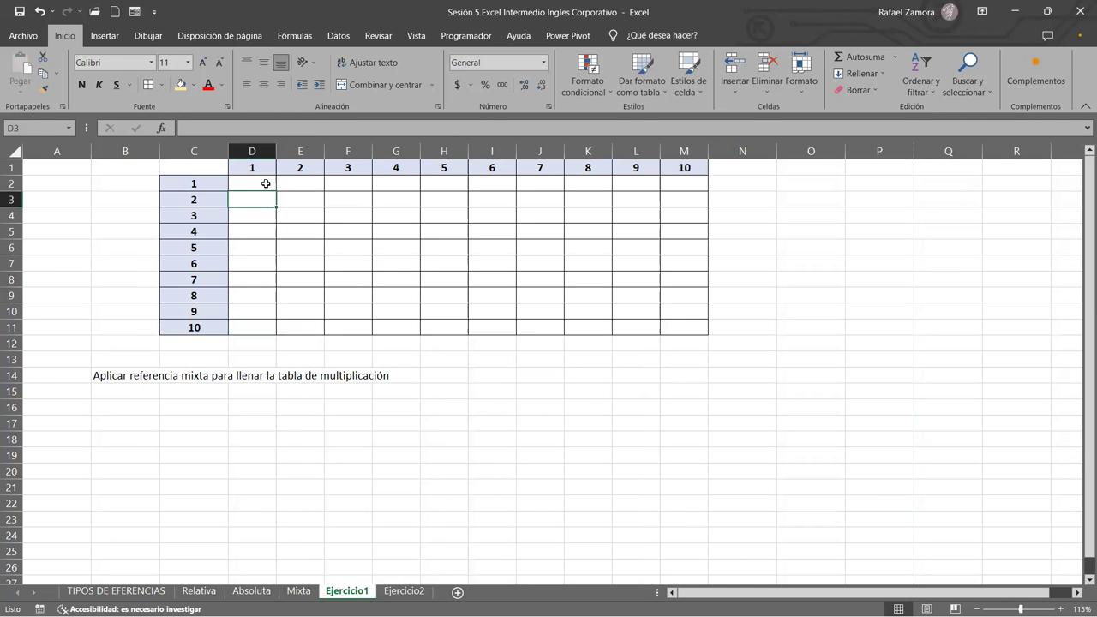
- Enter the formula =C2*D1 in cell D2
{"action": "type", "text": "="}
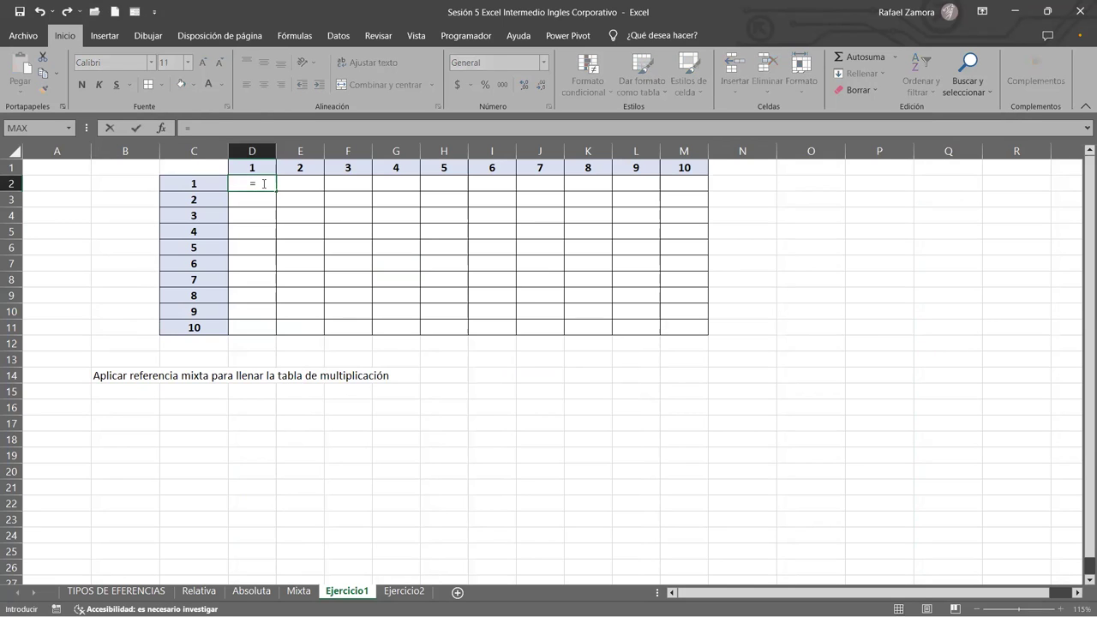
{"action": "left_click", "coordinate": [180, 183]}
{"action": "type", "text": "*"}
{"action": "left_click", "coordinate": [269, 169]}
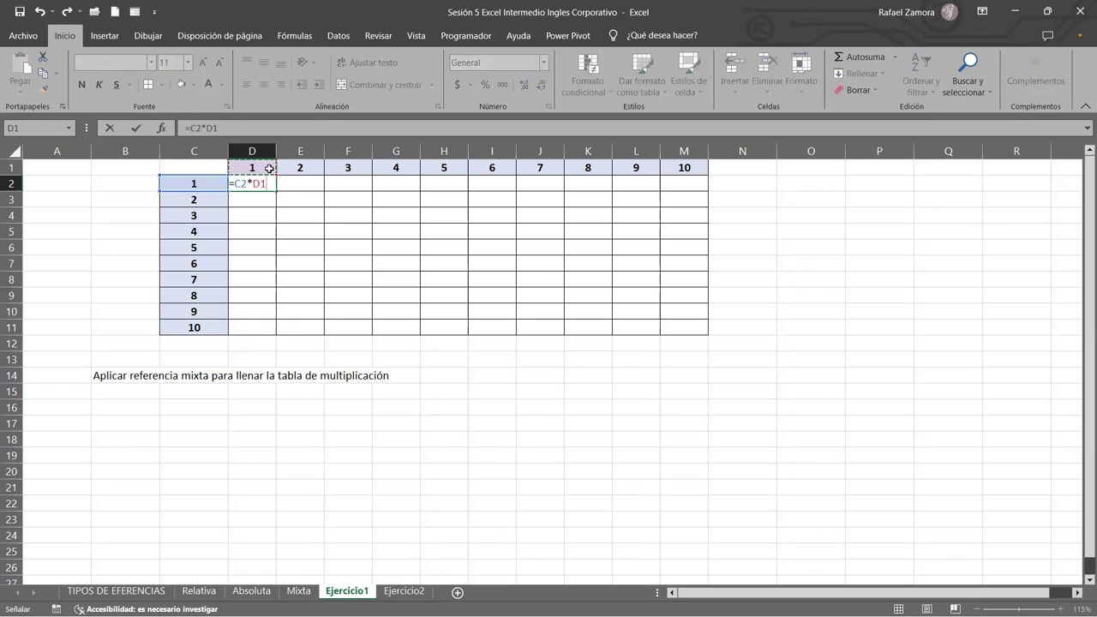
{"action": "key", "text": "Return"}
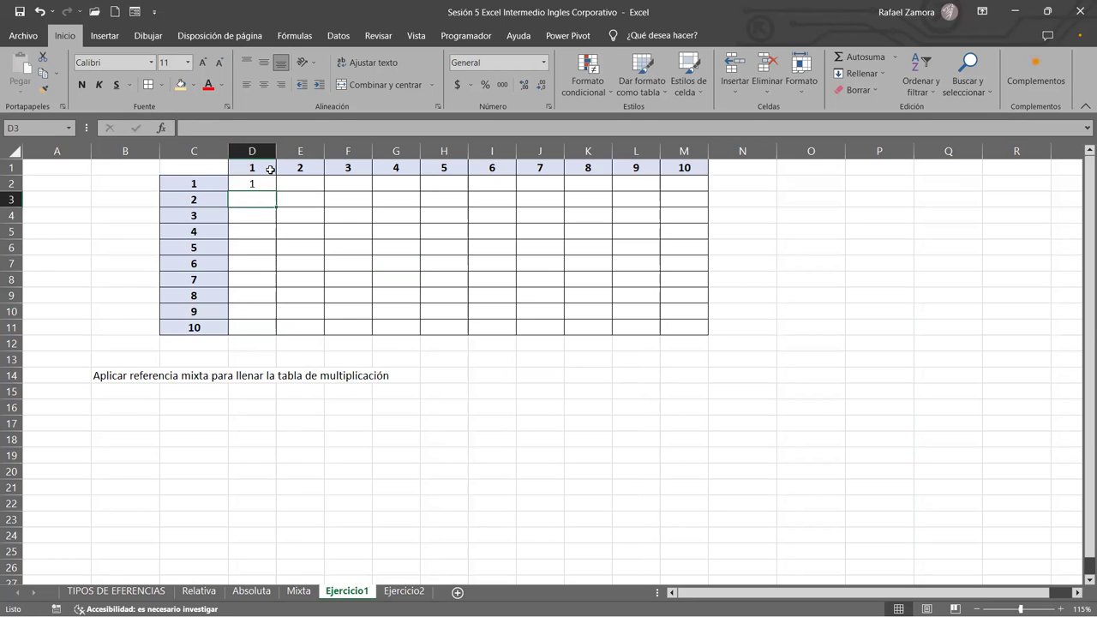
- Anchor D2's references with F4 so the formula reads =$C2*D$1
{"action": "double_click", "coordinate": [267, 183]}
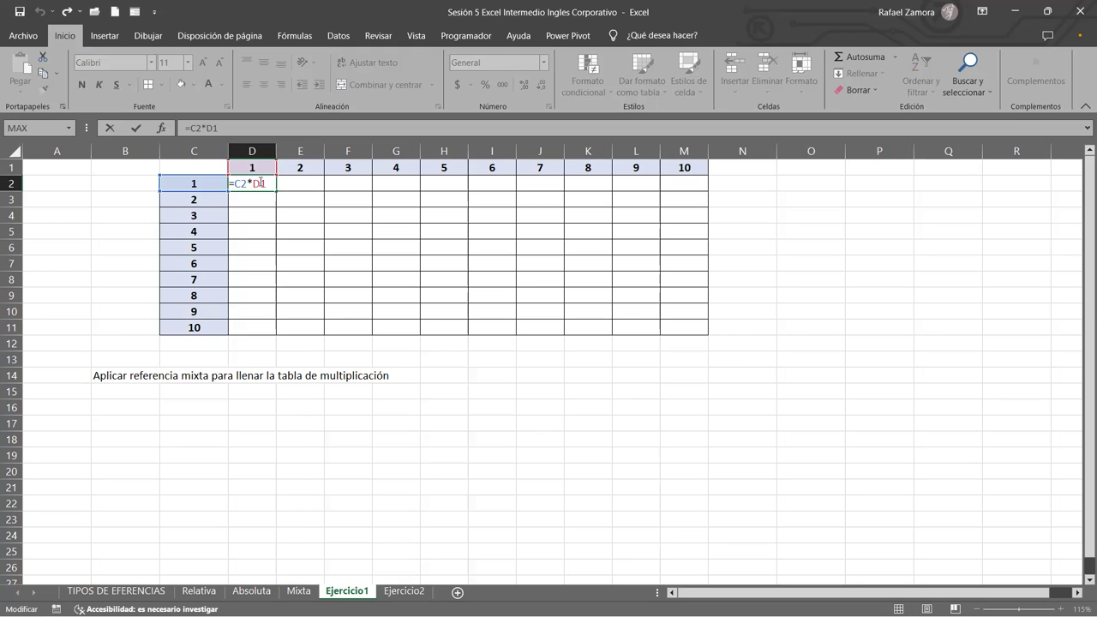
{"action": "left_click_drag", "start_coordinate": [261, 183], "coordinate": [281, 190]}
{"action": "key", "text": "Right"}
{"action": "key", "text": "F4"}
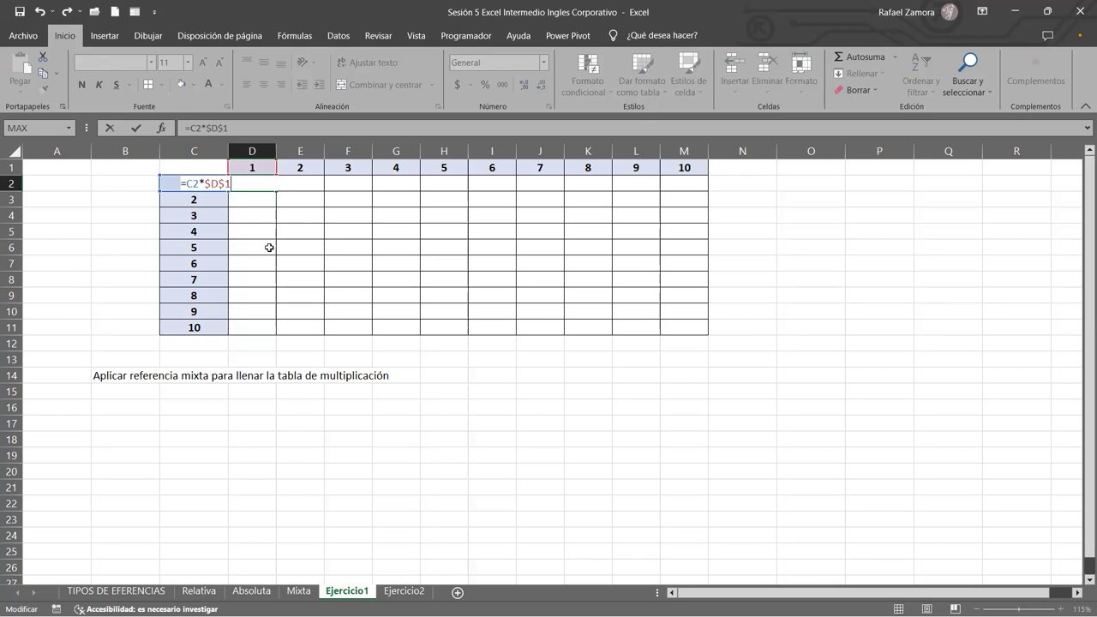
{"action": "key", "text": "F4"}
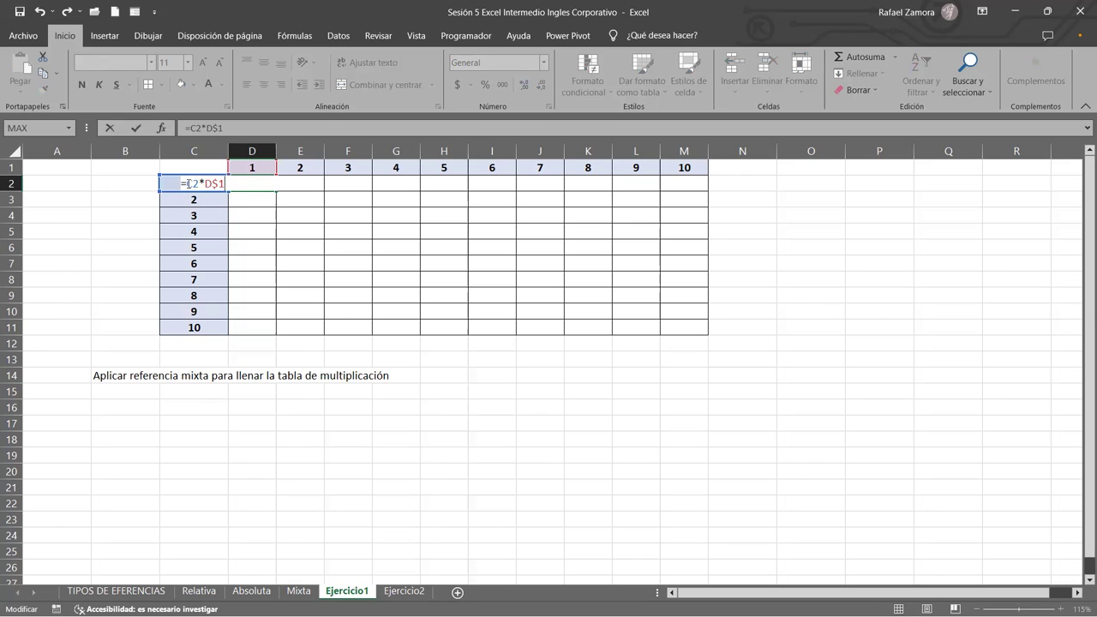
{"action": "key", "text": "F4"}
{"action": "key", "text": "F4"}
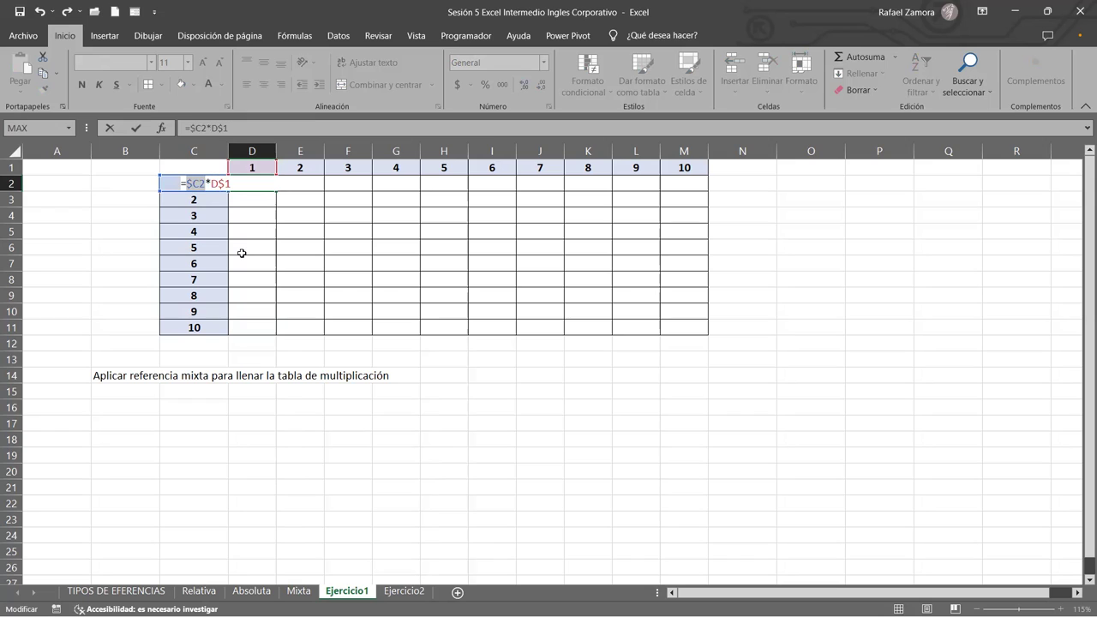
{"action": "key", "text": "ctrl+Return"}
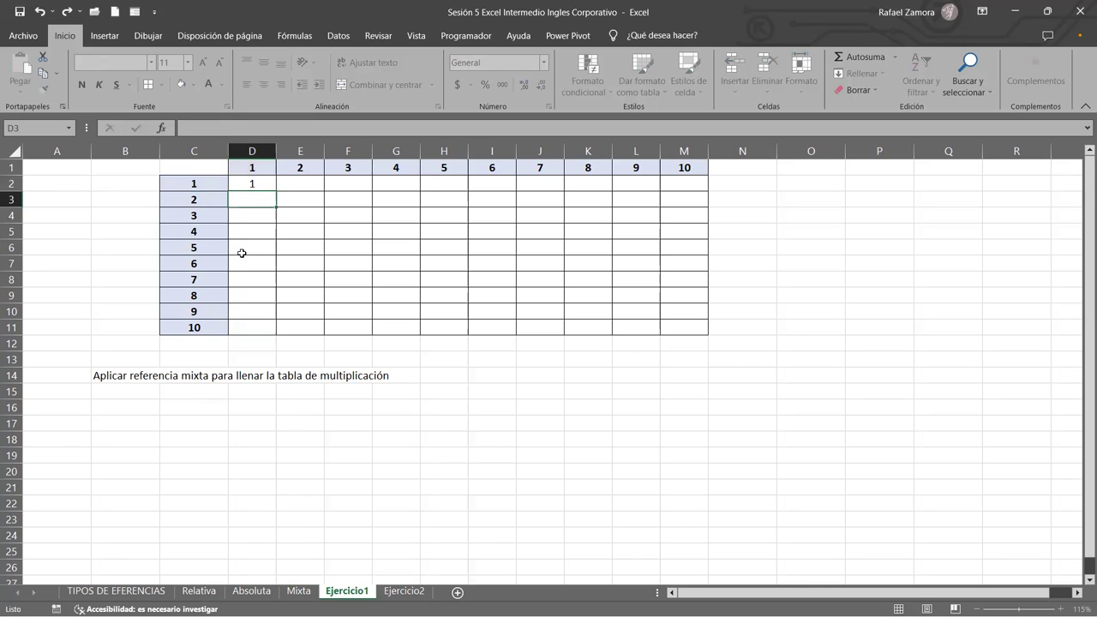
- Fill D2's formula across to M2 and down to row 11, then check I6 reads =$C6*I$1
{"action": "mouse_move", "coordinate": [271, 189]}
{"action": "left_mouse_down"}
{"action": "mouse_move", "coordinate": [688, 187]}
{"action": "mouse_move", "coordinate": [706, 334]}
{"action": "left_mouse_up"}
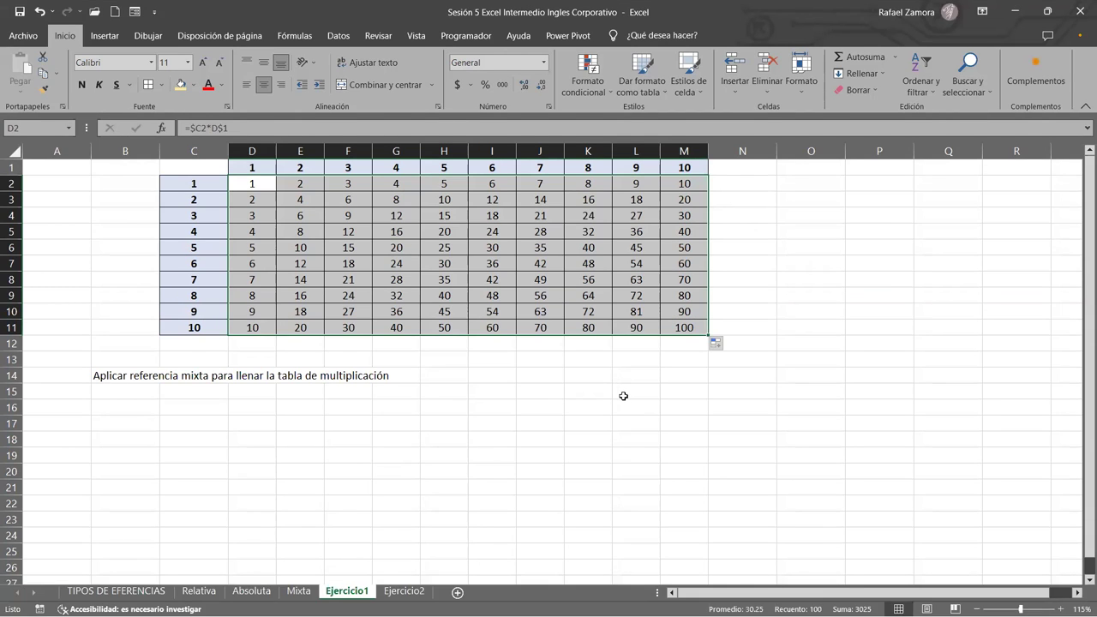
{"action": "left_click", "coordinate": [478, 246]}
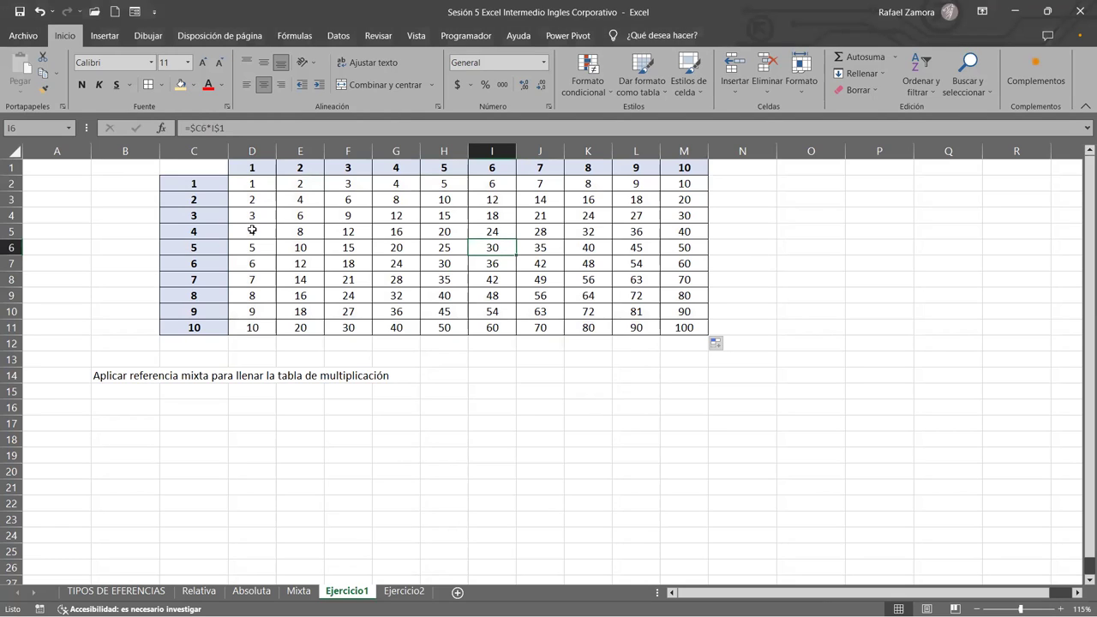
- Copy the row labels 1–10 in C2:C11
{"action": "left_click", "coordinate": [219, 183]}
{"action": "left_click_drag", "start_coordinate": [219, 183], "coordinate": [230, 333]}
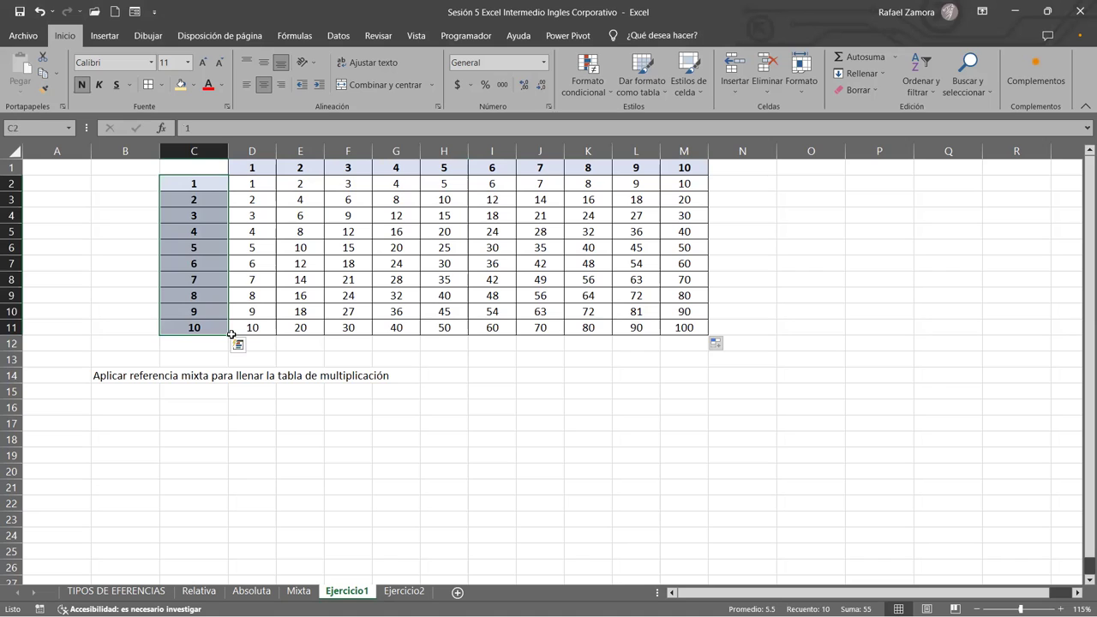
{"action": "left_click", "coordinate": [237, 344]}
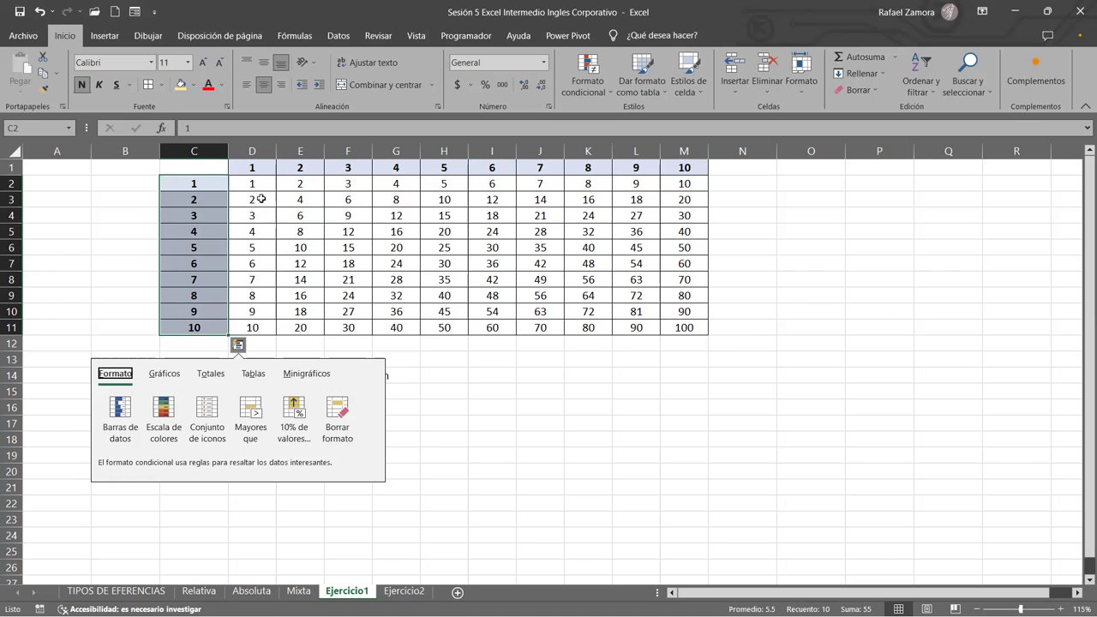
{"action": "left_click_drag", "start_coordinate": [210, 183], "coordinate": [208, 330]}
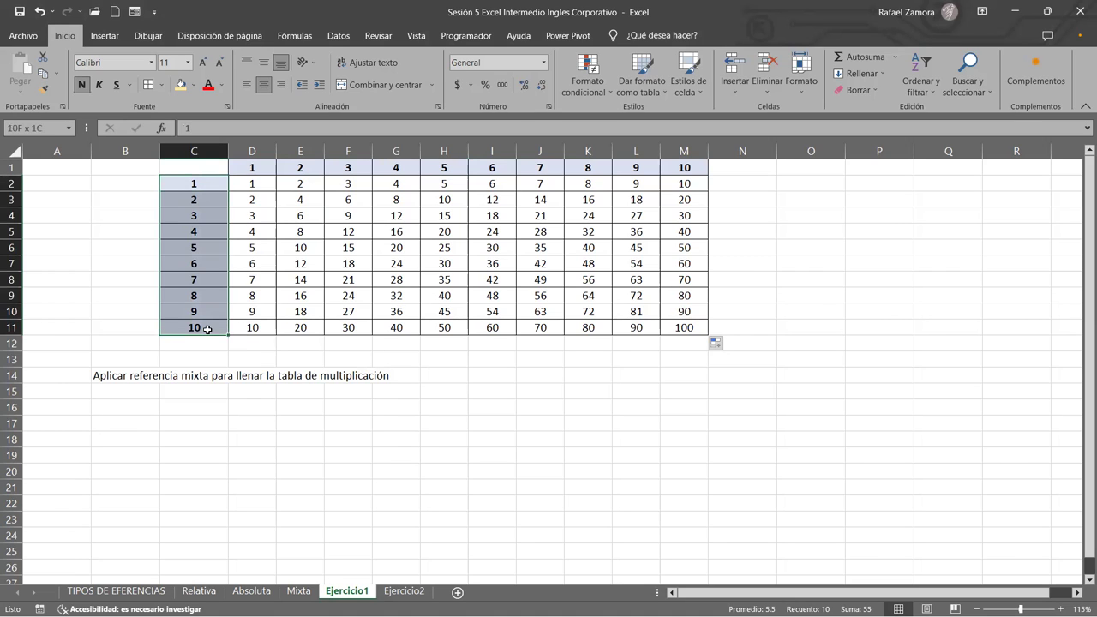
{"action": "key", "text": "ctrl+c"}
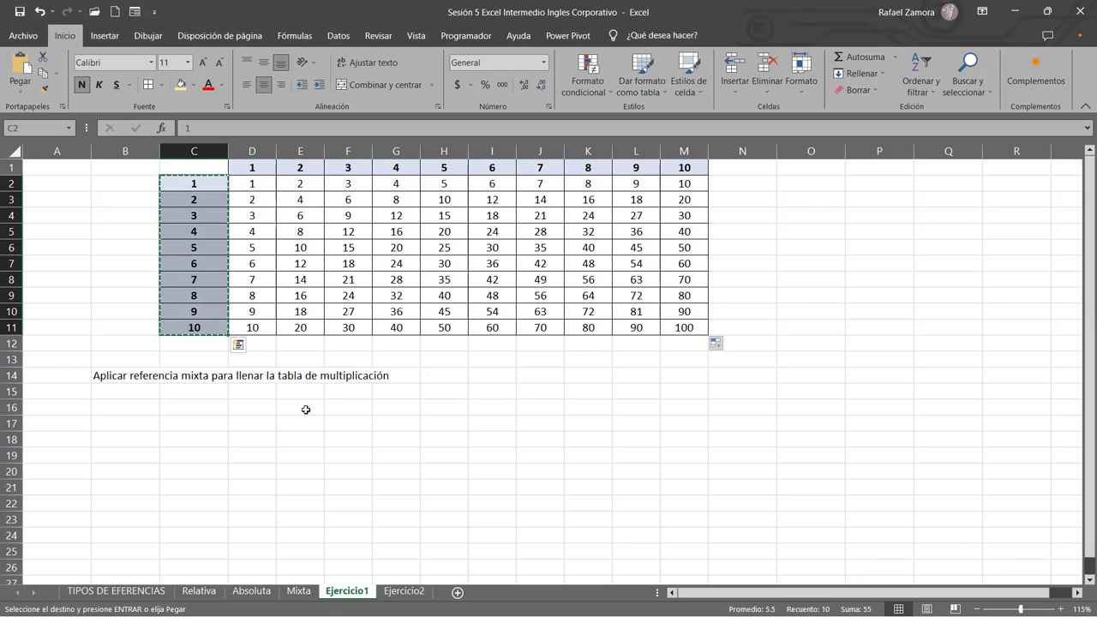
- Paste the labels transposed at E16 so they run across E16:N16
{"action": "left_click", "coordinate": [306, 410]}
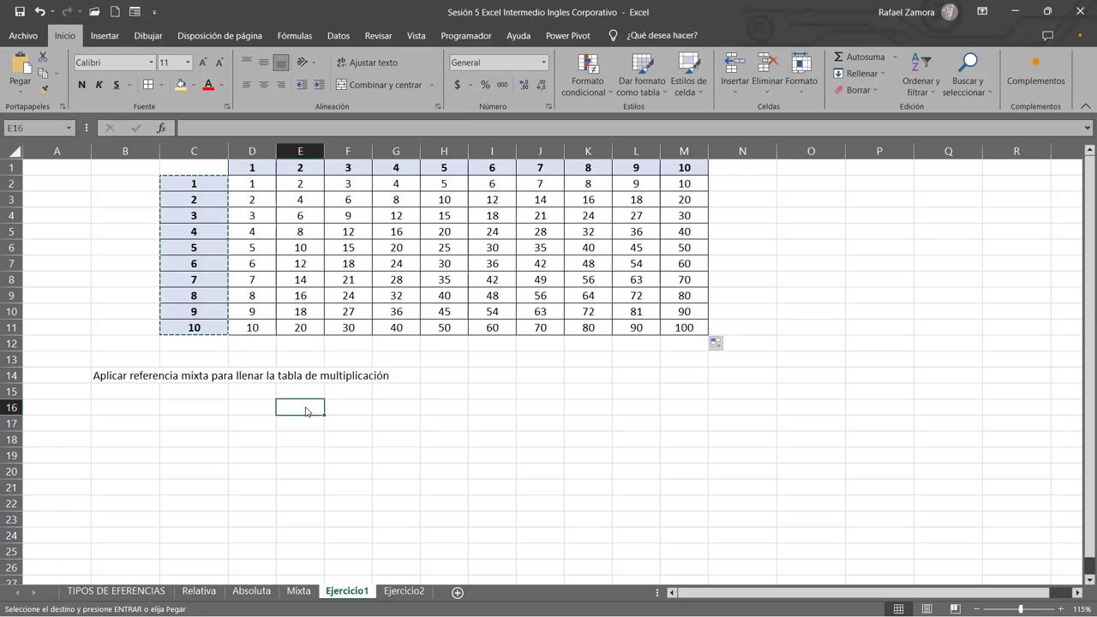
{"action": "right_click", "coordinate": [306, 410]}
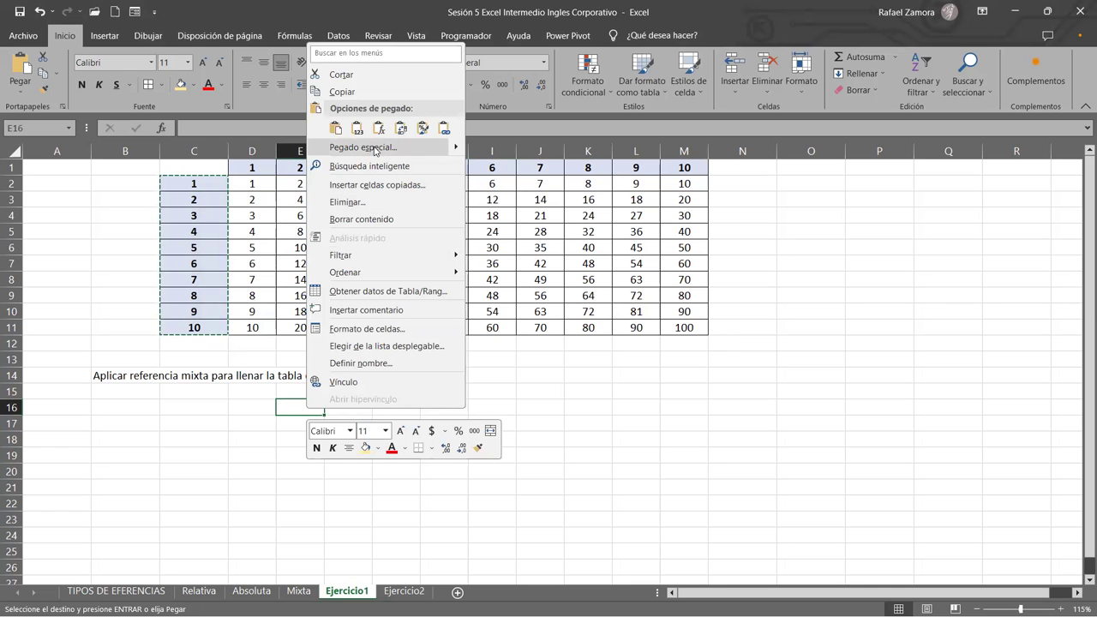
{"action": "left_click", "coordinate": [445, 154]}
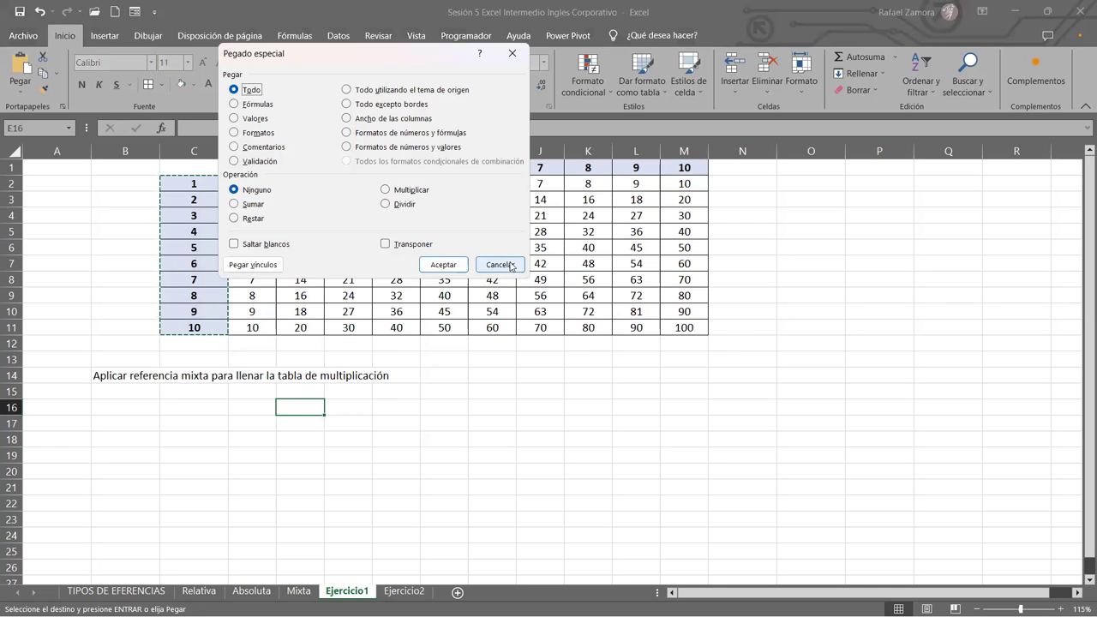
{"action": "key", "text": "Escape"}
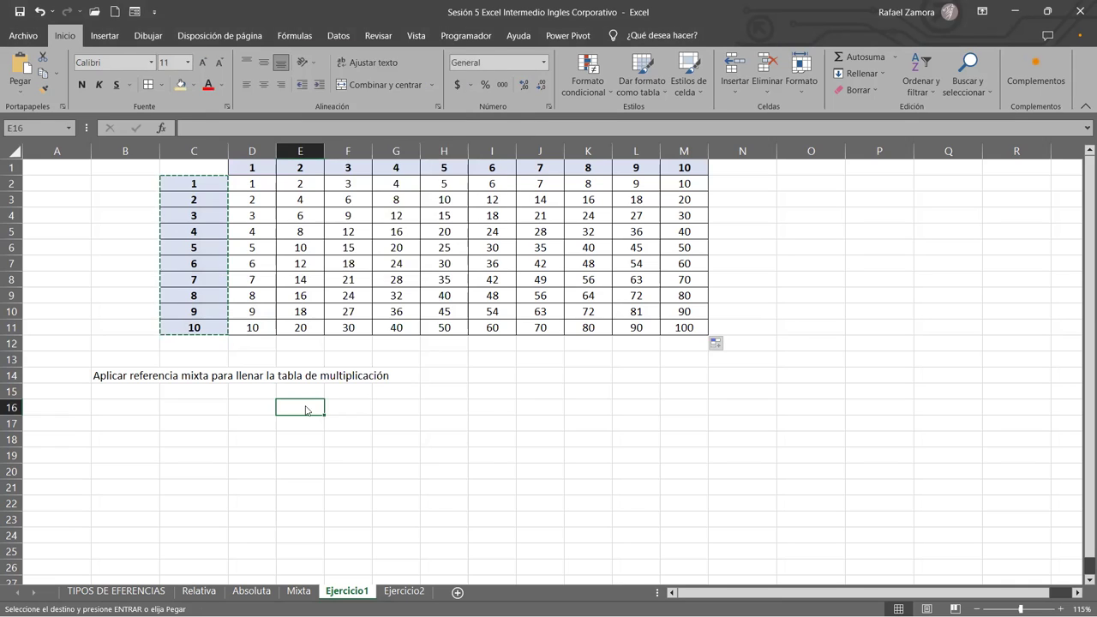
{"action": "right_click", "coordinate": [306, 408]}
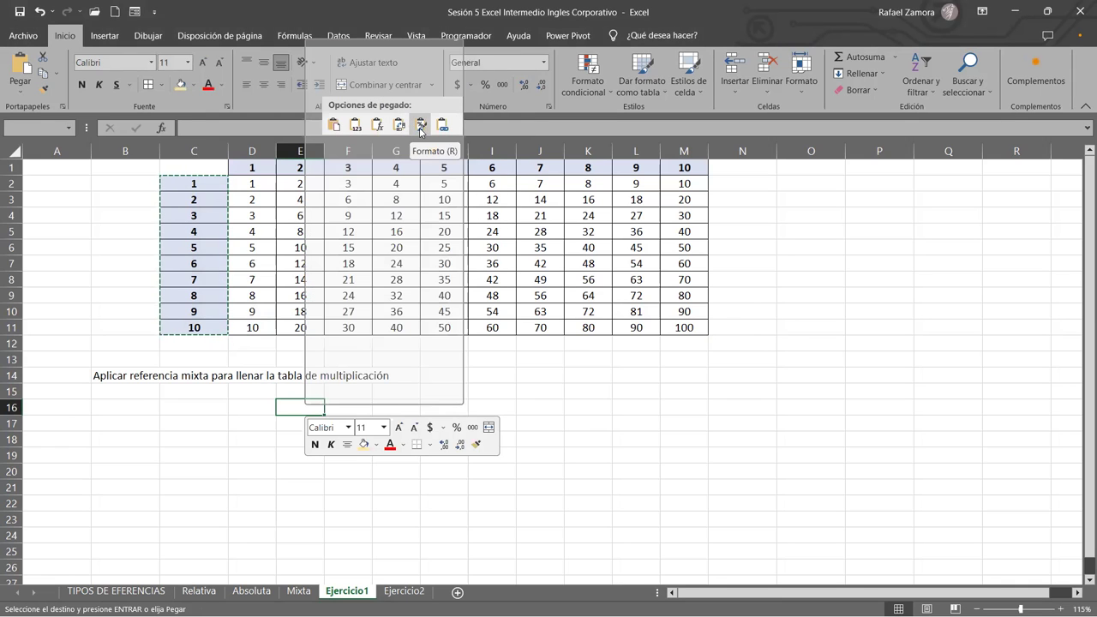
{"action": "left_click", "coordinate": [405, 127]}
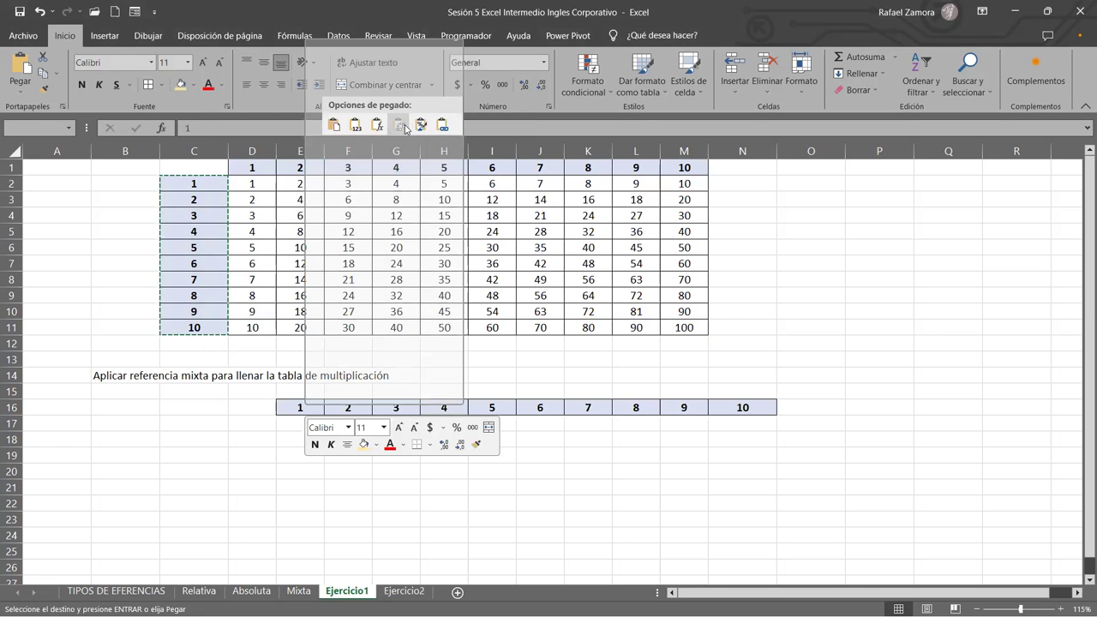
{"action": "left_click", "coordinate": [677, 531]}
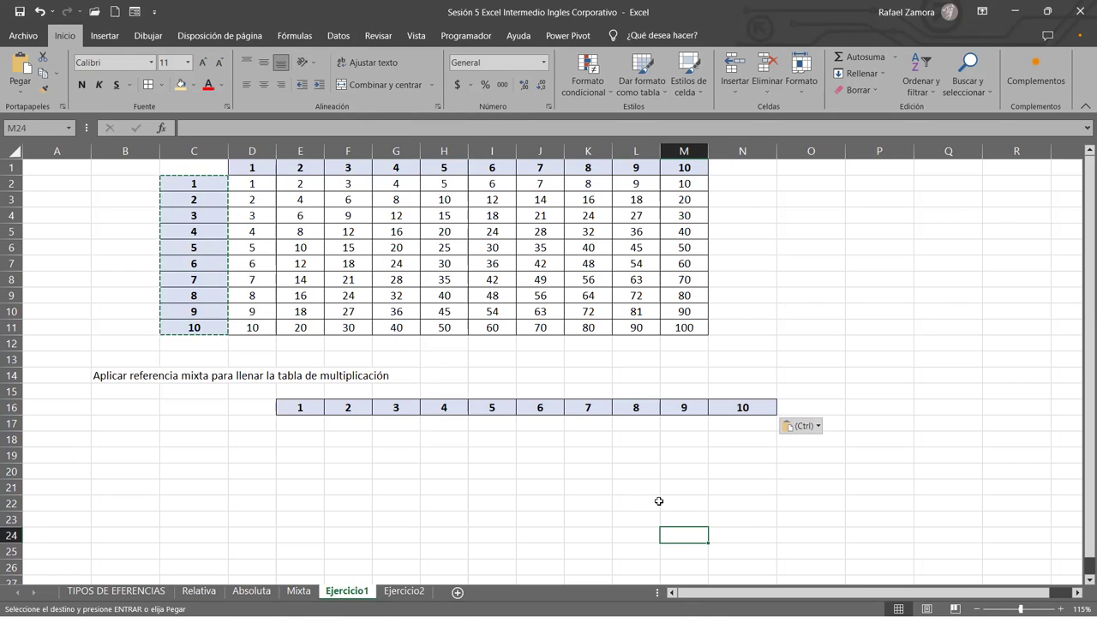
- Open the Ejercicio2 sheet with its Producto discounts and Enero–Julio amounts
{"action": "left_click", "coordinate": [540, 504]}
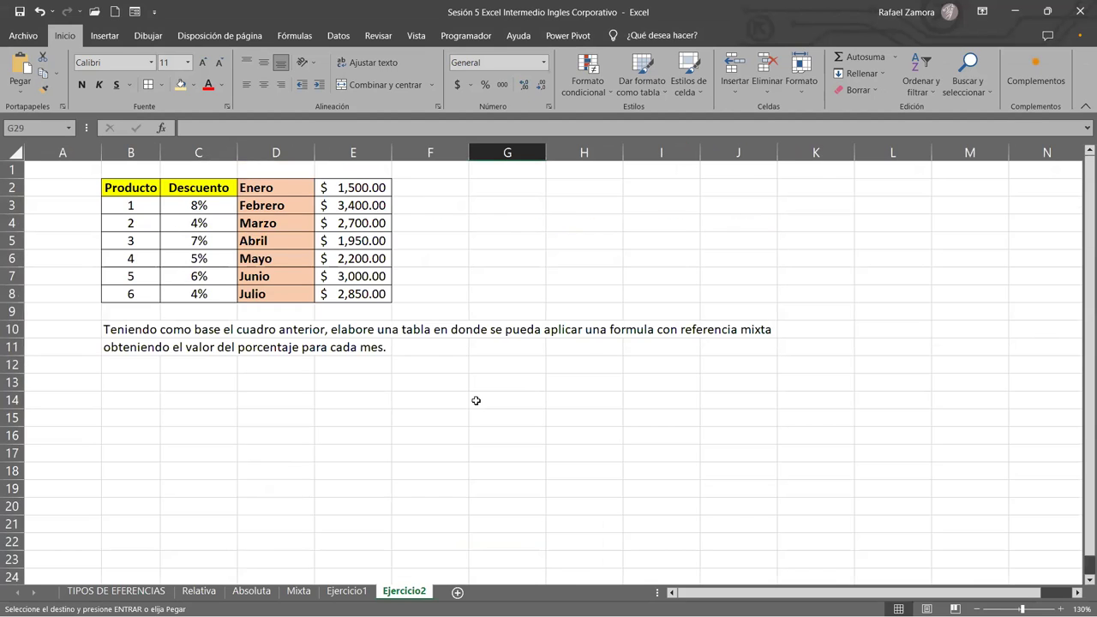
{"action": "scroll", "coordinate": [475, 401], "scroll_direction": "up", "scroll_amount": 1, "text": "ctrl"}
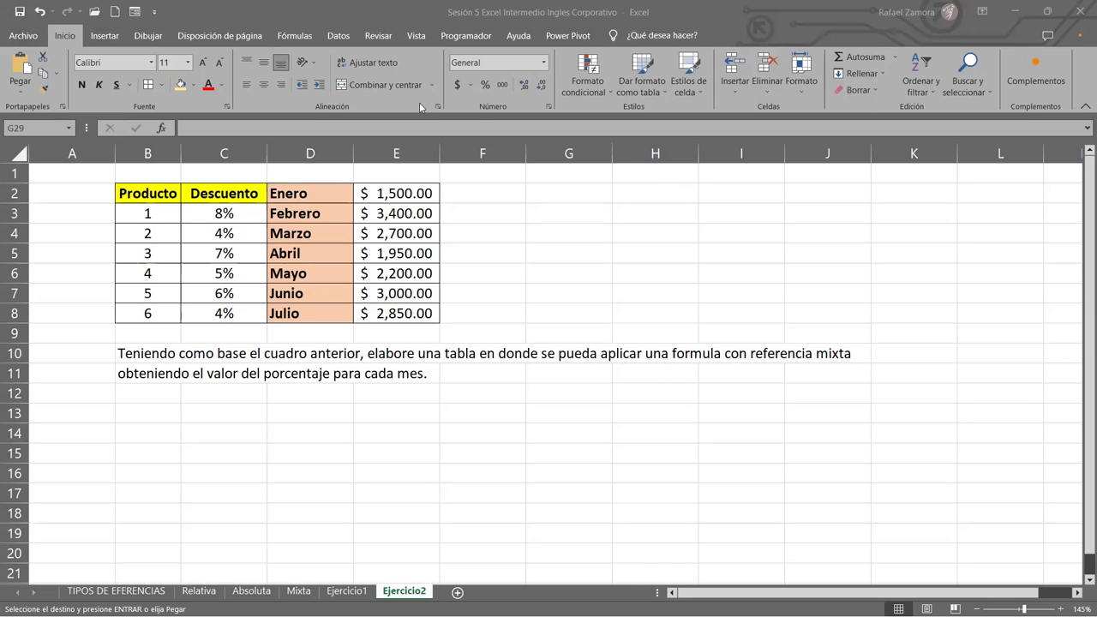
- Insert a WordArt reading 'EN PRACTICA' and move it down to rows 13–18
{"action": "key", "text": "alt+b"}
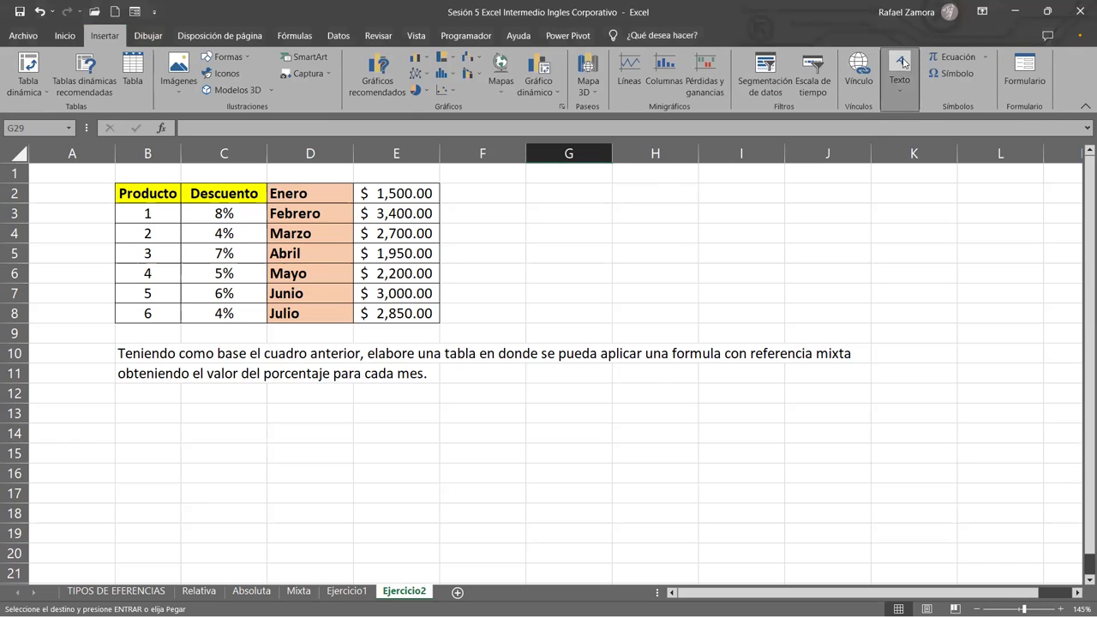
{"action": "left_click", "coordinate": [899, 70]}
{"action": "left_click", "coordinate": [974, 152]}
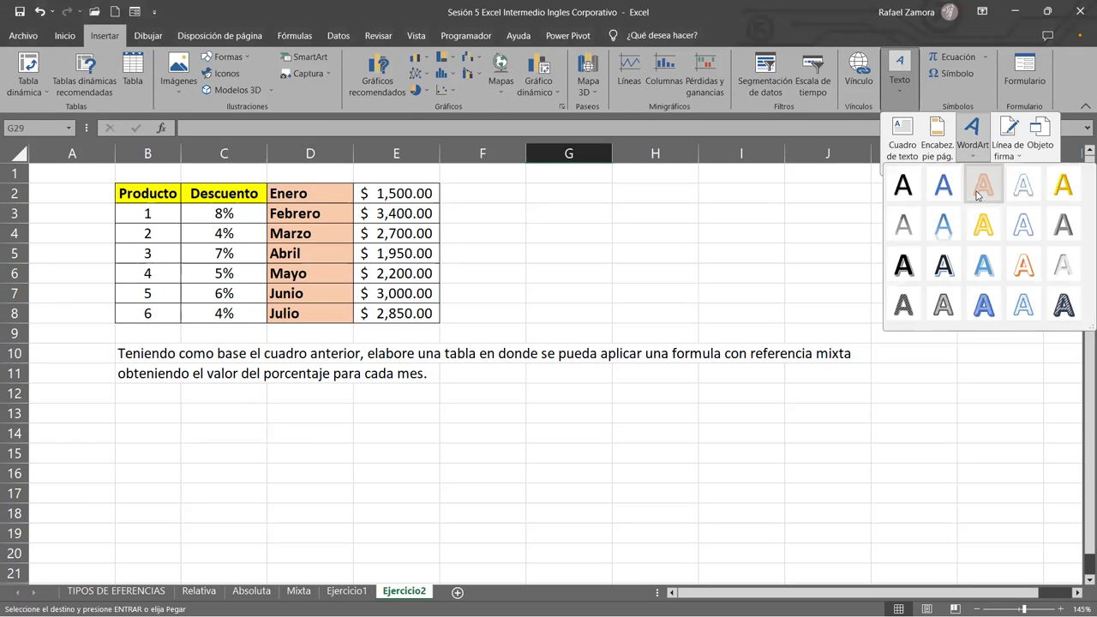
{"action": "left_click", "coordinate": [978, 194]}
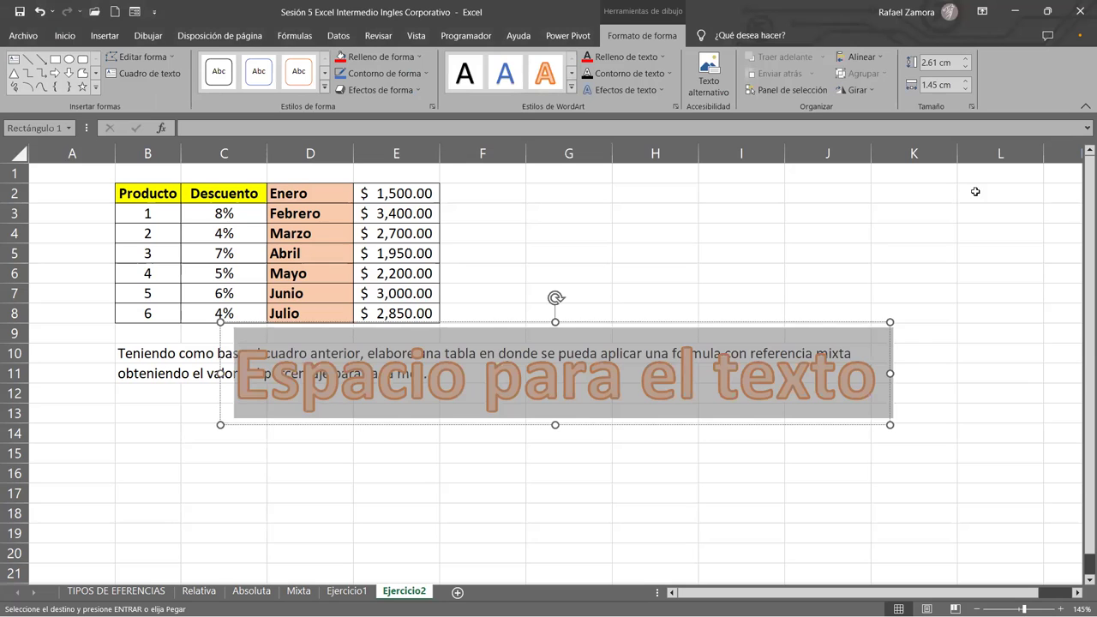
{"action": "type", "text": "EN PRACTI"}
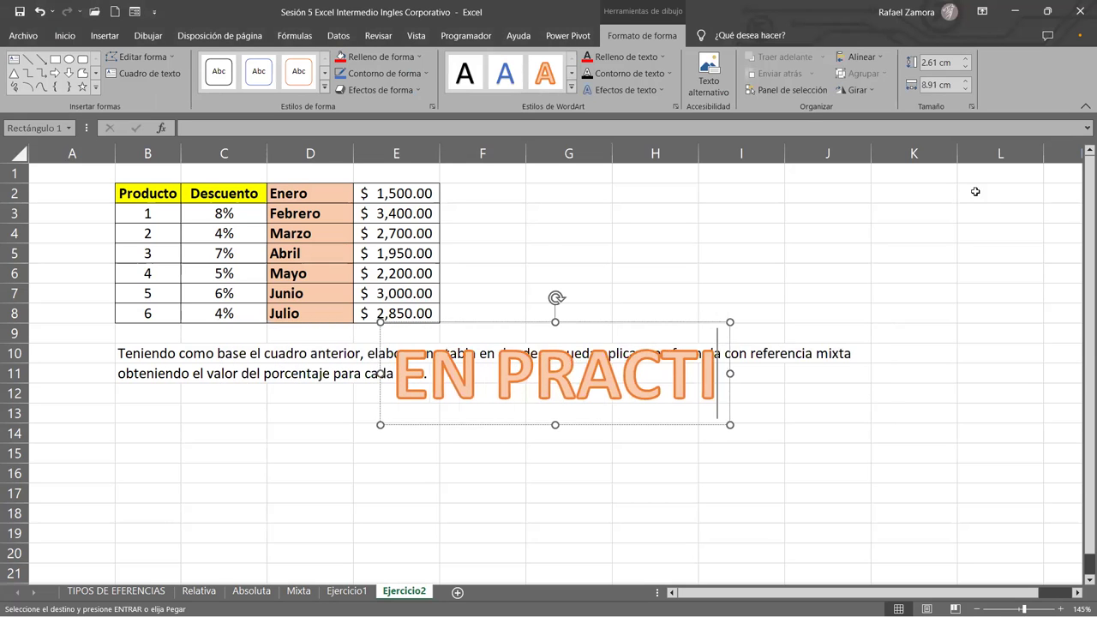
{"action": "type", "text": "CA"}
{"action": "left_click_drag", "start_coordinate": [633, 322], "coordinate": [566, 421]}
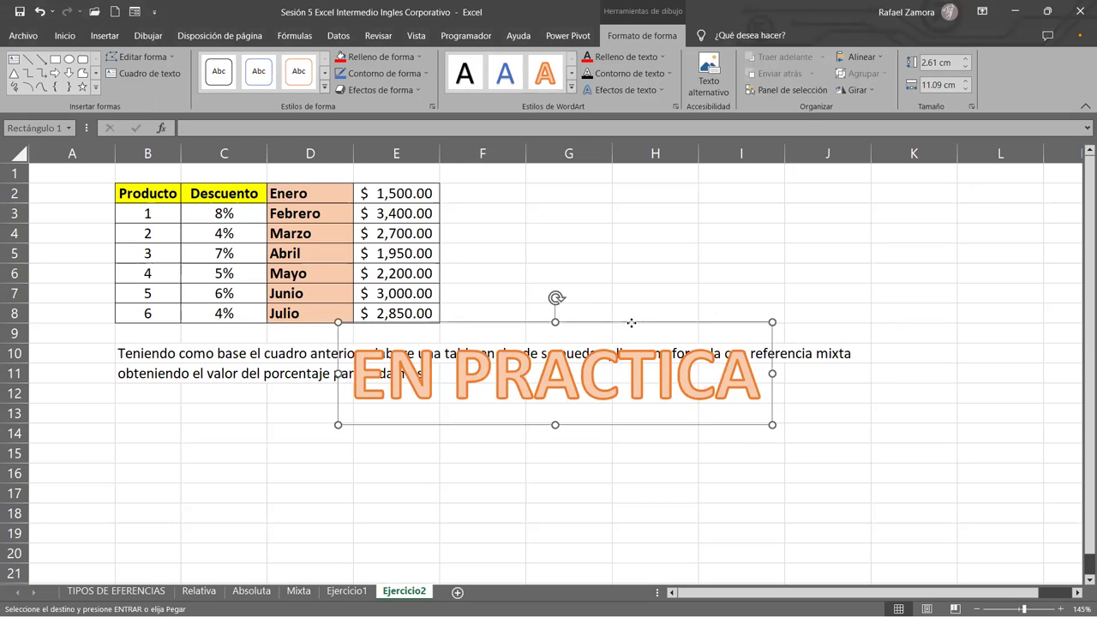
- Give the EN PRACTICA banner a red shape fill and white text
{"action": "left_click", "coordinate": [341, 56]}
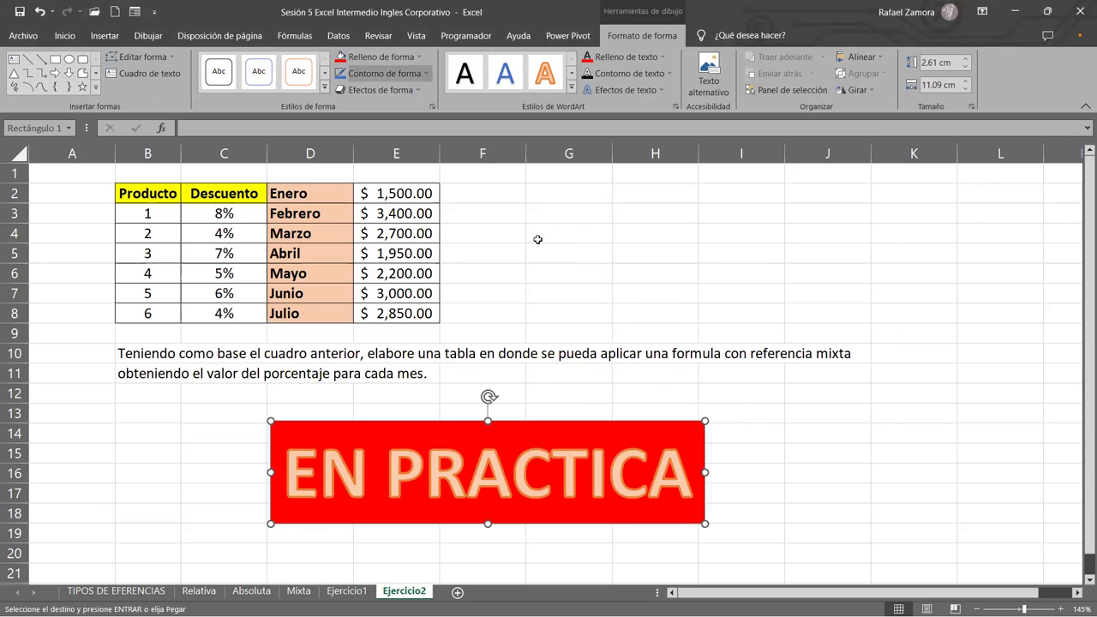
{"action": "left_click", "coordinate": [660, 58]}
{"action": "left_click", "coordinate": [588, 107]}
{"action": "left_click", "coordinate": [735, 330]}
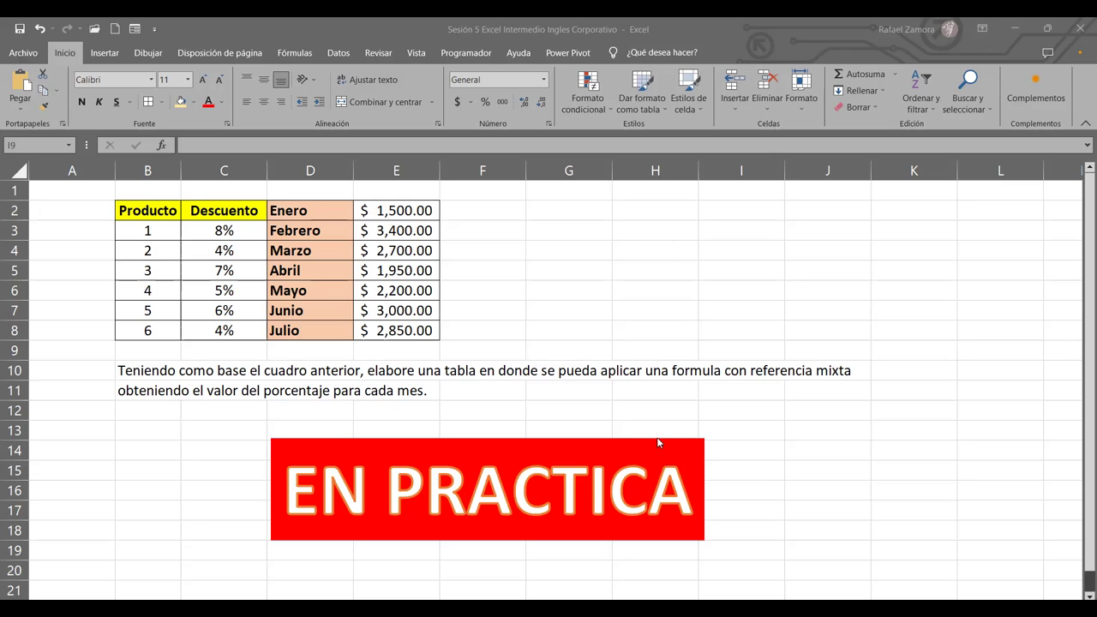
- Drag the EN PRACTICA banner left to start at column B, then deselect it
{"action": "left_click_drag", "start_coordinate": [656, 442], "coordinate": [509, 422]}
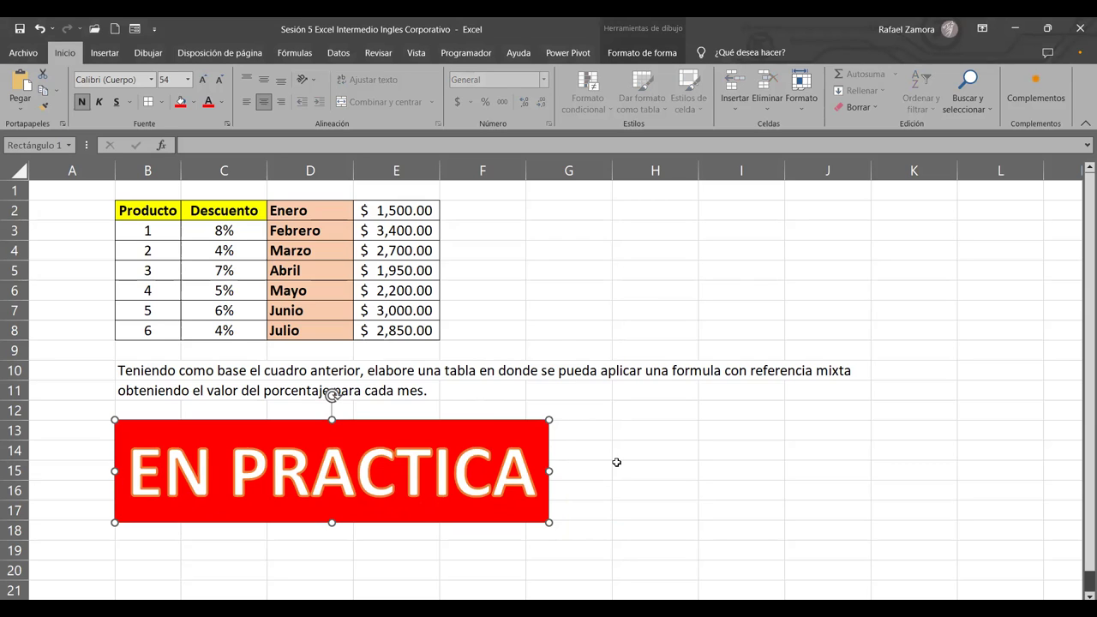
{"action": "left_click", "coordinate": [616, 464]}
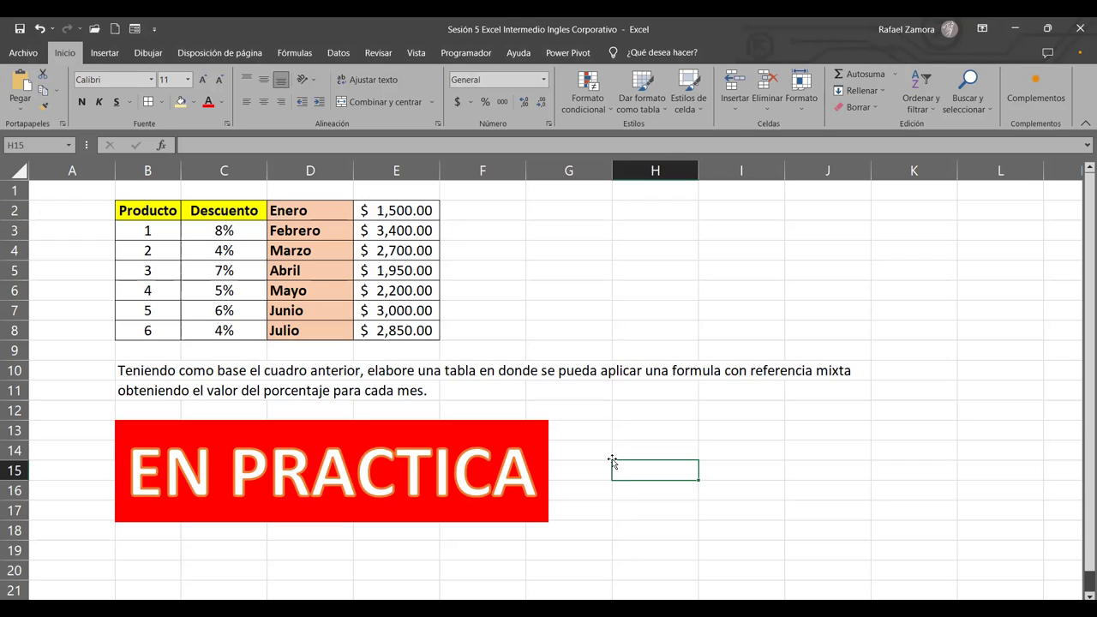
{"action": "left_click", "coordinate": [609, 452]}
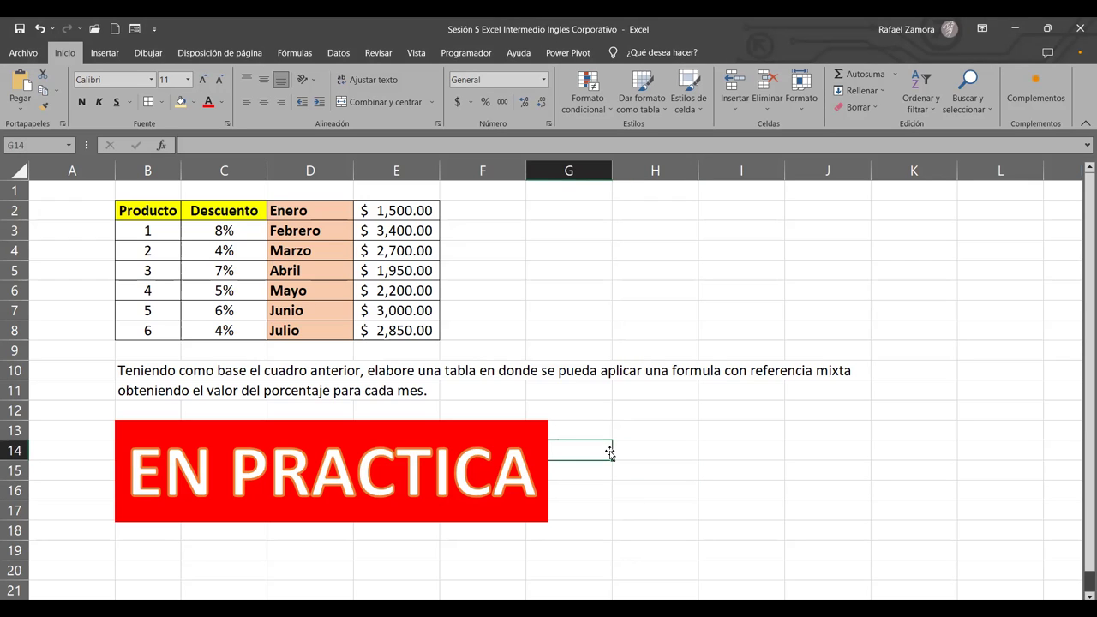
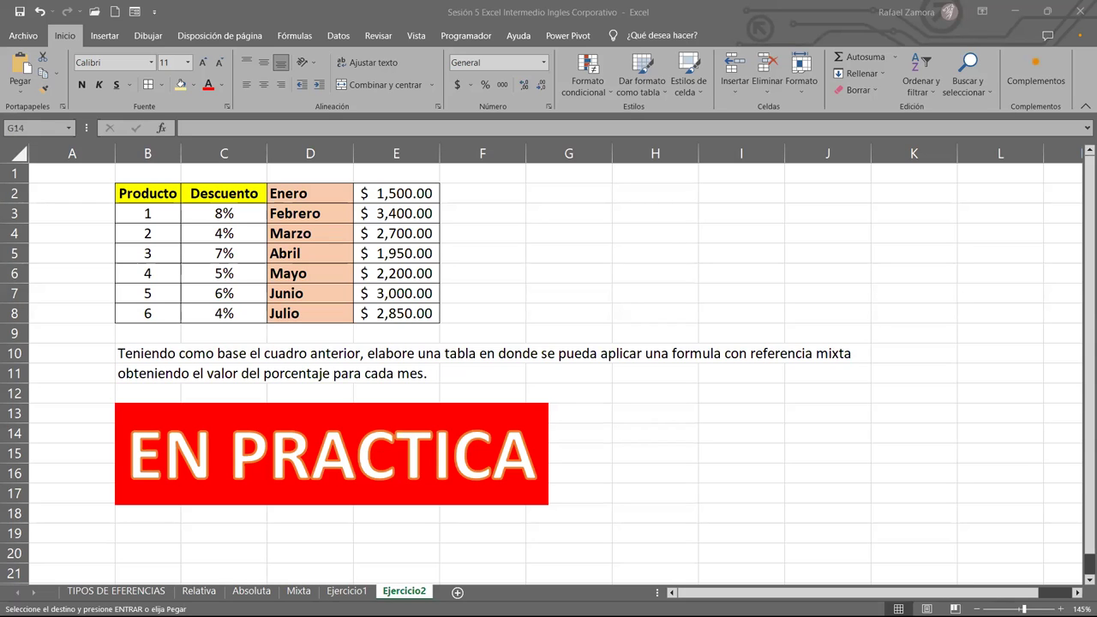
- Move the EN PRACTICA banner up to columns G–K, rows 2–6, beside the month table
{"action": "left_click", "coordinate": [451, 454]}
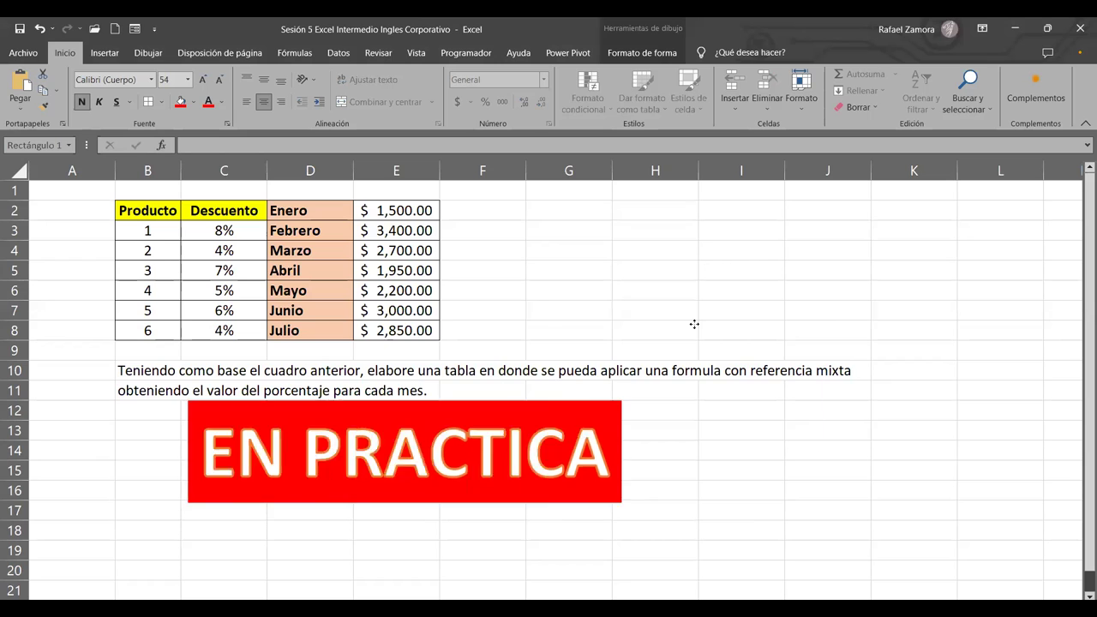
{"action": "left_click_drag", "start_coordinate": [400, 420], "coordinate": [781, 196]}
{"action": "left_click", "coordinate": [485, 428]}
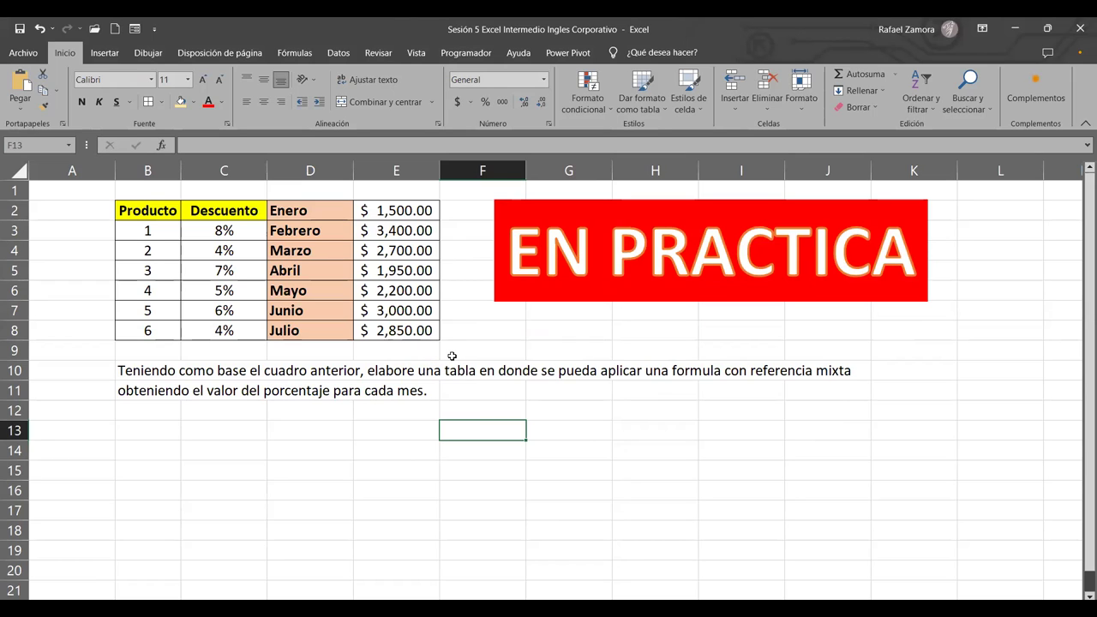
- Copy the month and amount cells D2:E8 and paste them at C16
{"action": "left_click_drag", "start_coordinate": [328, 219], "coordinate": [406, 324]}
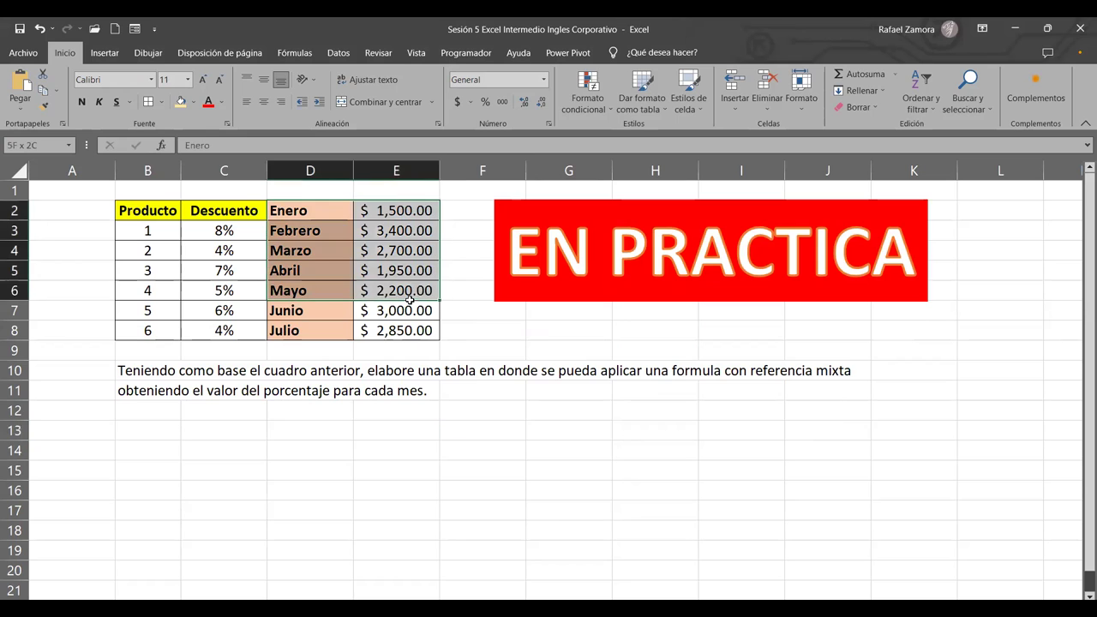
{"action": "key", "text": "ctrl+c"}
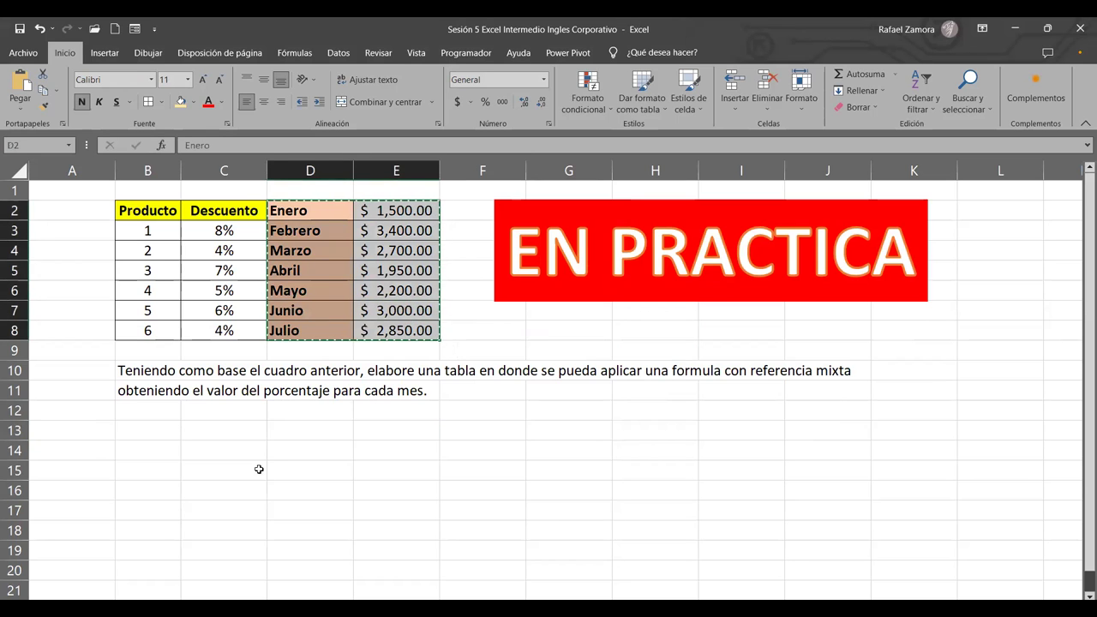
{"action": "left_click", "coordinate": [243, 492]}
{"action": "key", "text": "ctrl+v"}
{"action": "scroll", "coordinate": [397, 449], "scroll_direction": "down", "scroll_amount": 1}
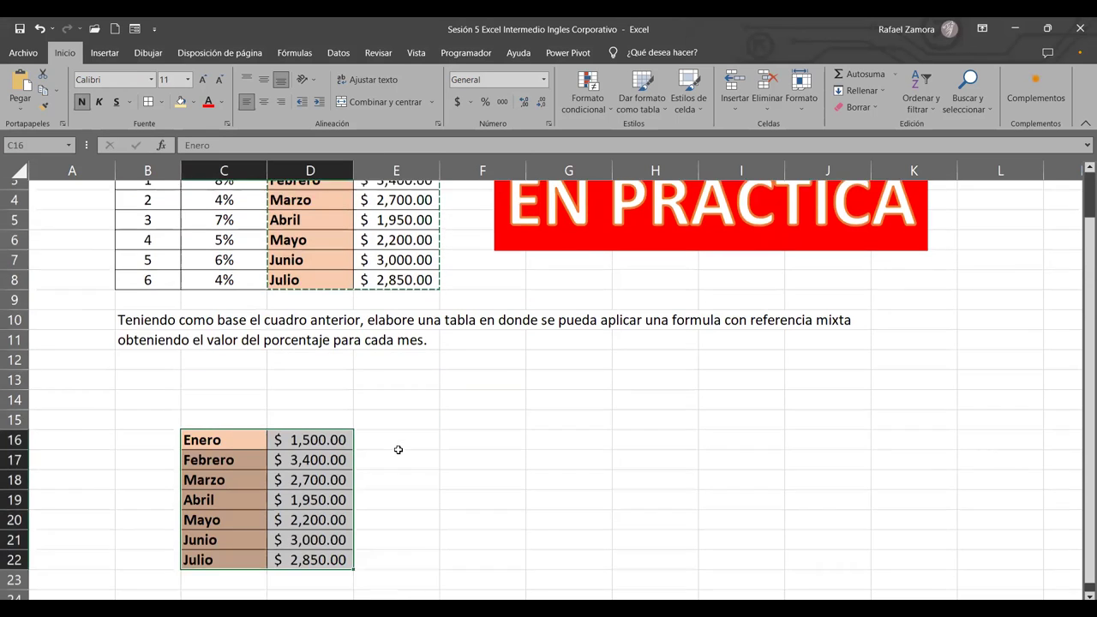
{"action": "left_click", "coordinate": [333, 466]}
{"action": "scroll", "coordinate": [336, 438], "scroll_direction": "up", "scroll_amount": 1}
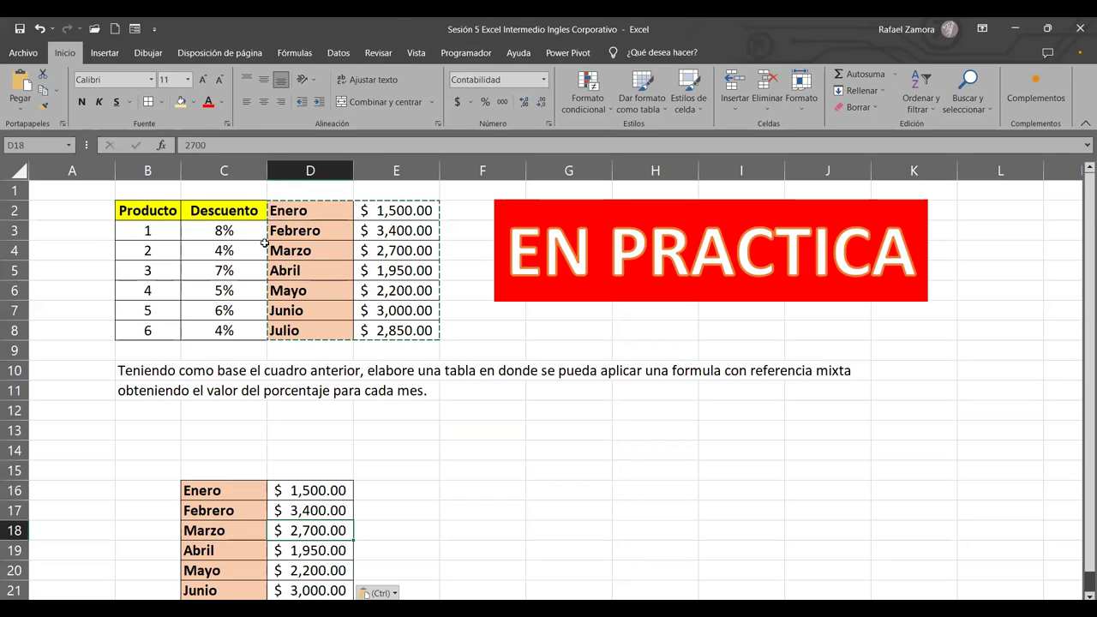
- Paste the Descuento percentages from C2:C8 transposed across row 15 starting at D15, then select columns E–J
{"action": "left_click_drag", "start_coordinate": [249, 213], "coordinate": [247, 332]}
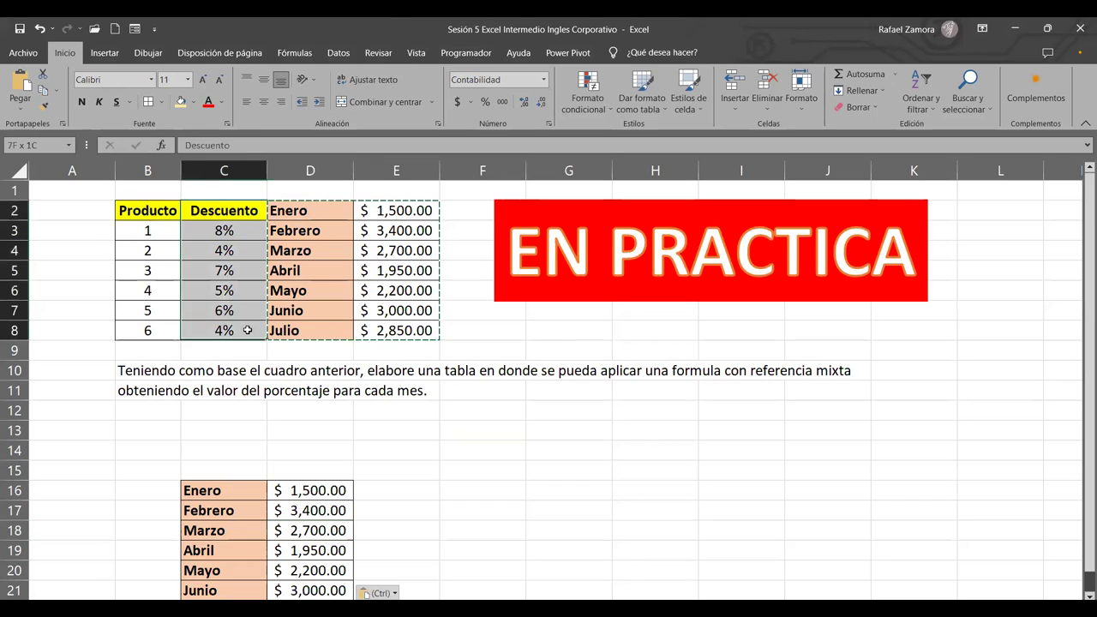
{"action": "key", "text": "ctrl+c"}
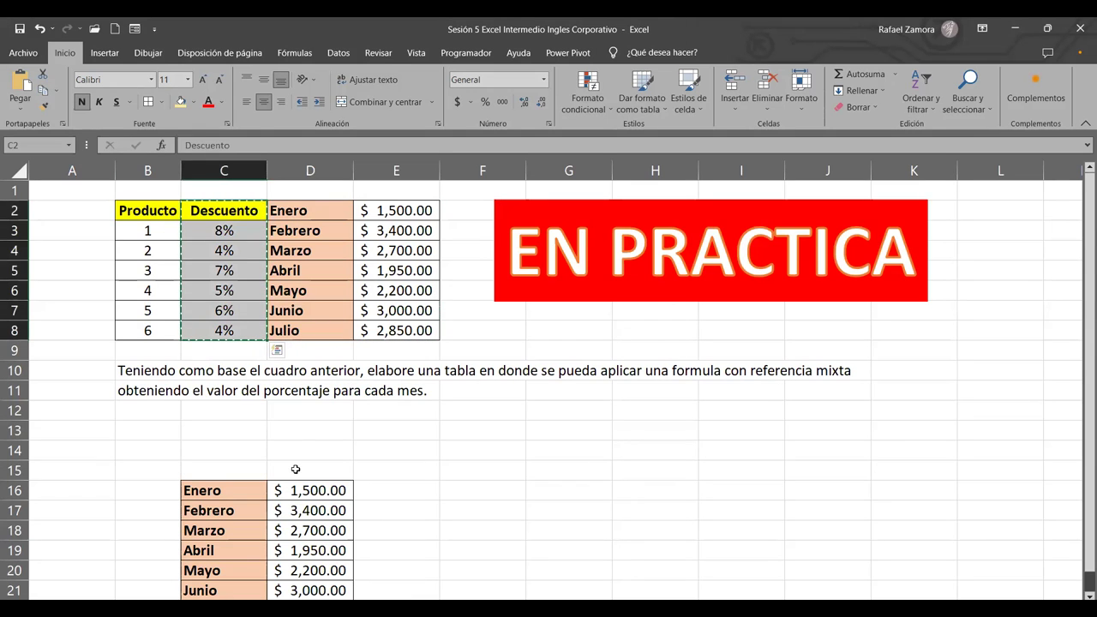
{"action": "left_click_drag", "start_coordinate": [296, 451], "coordinate": [298, 474]}
{"action": "right_click", "coordinate": [297, 474]}
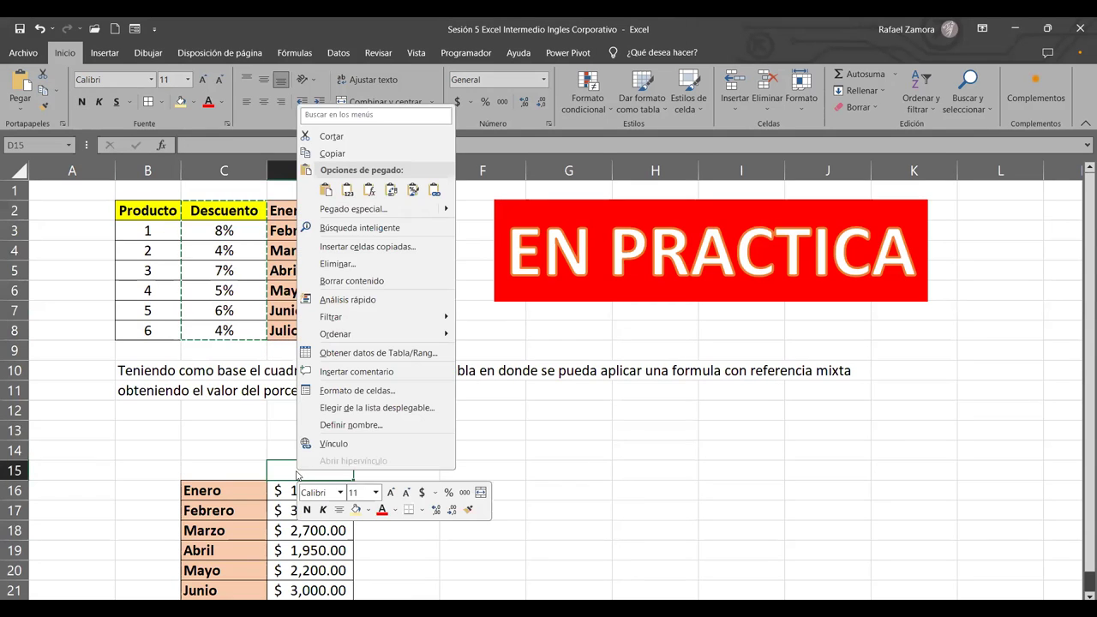
{"action": "left_click", "coordinate": [398, 197]}
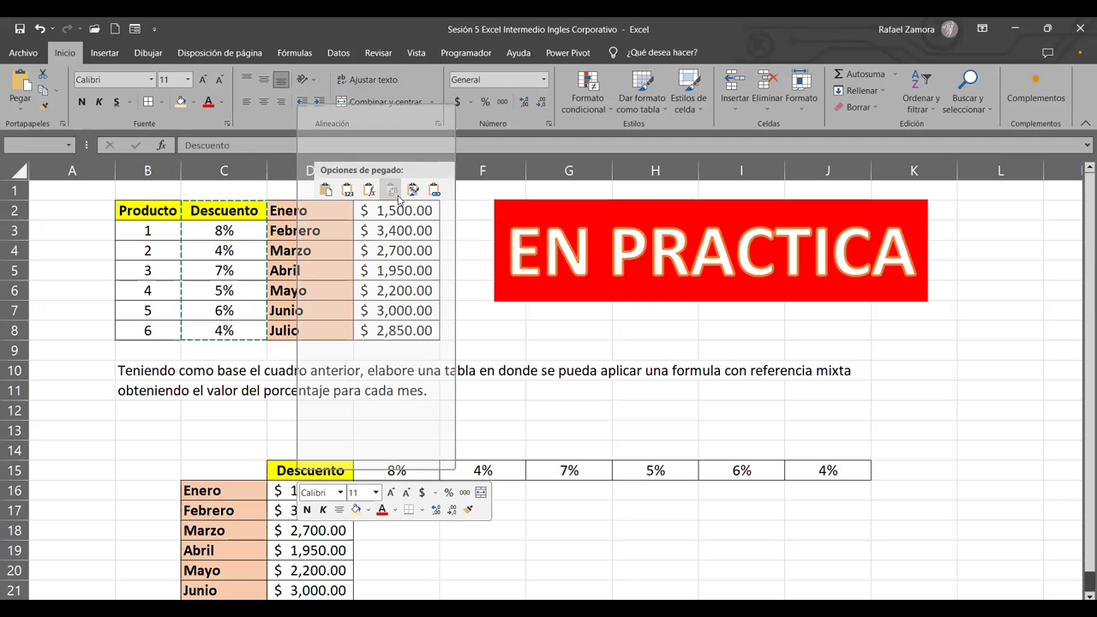
{"action": "left_click", "coordinate": [944, 413]}
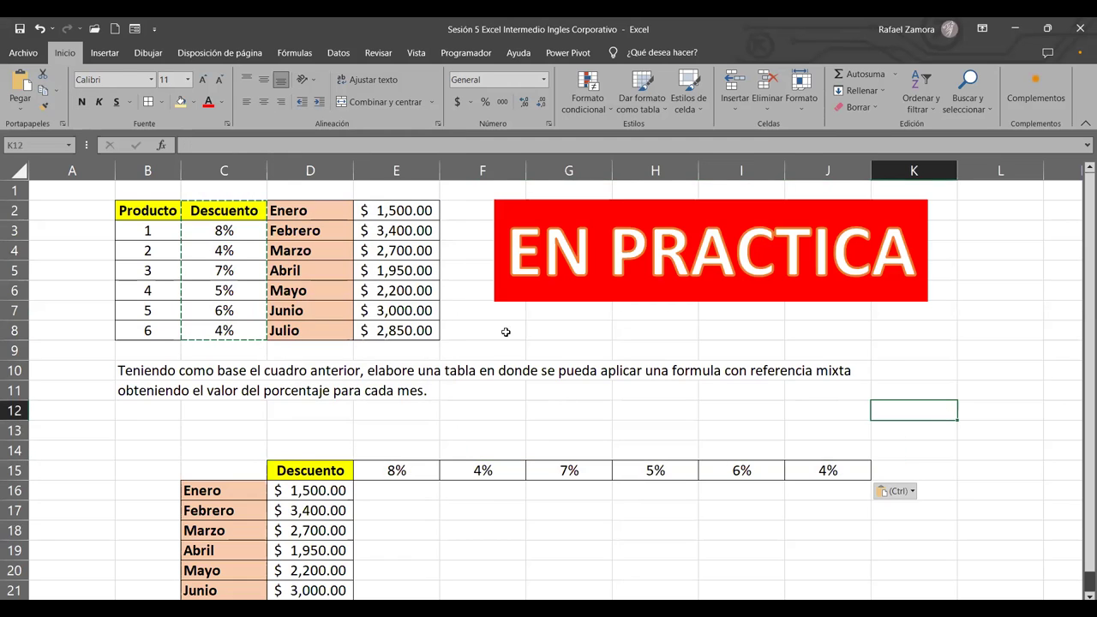
{"action": "left_click_drag", "start_coordinate": [411, 169], "coordinate": [829, 169]}
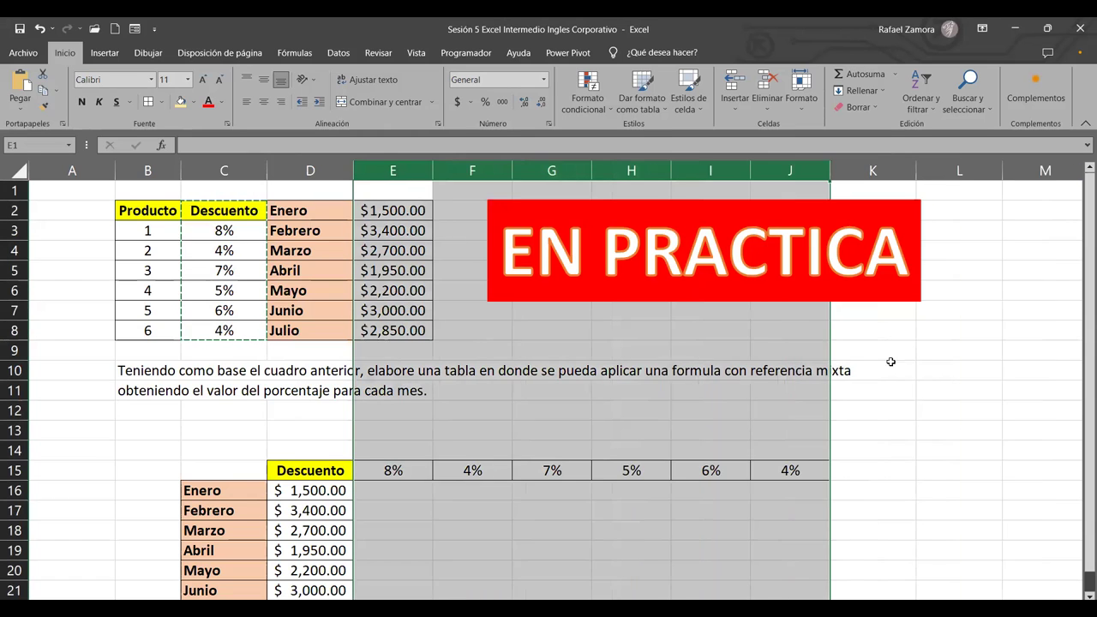
- Narrow columns E–J to a uniform width and cancel the pending copy
{"action": "left_click", "coordinate": [898, 388]}
{"action": "scroll", "coordinate": [898, 389], "scroll_direction": "down", "scroll_amount": 2}
{"action": "left_click", "coordinate": [399, 371]}
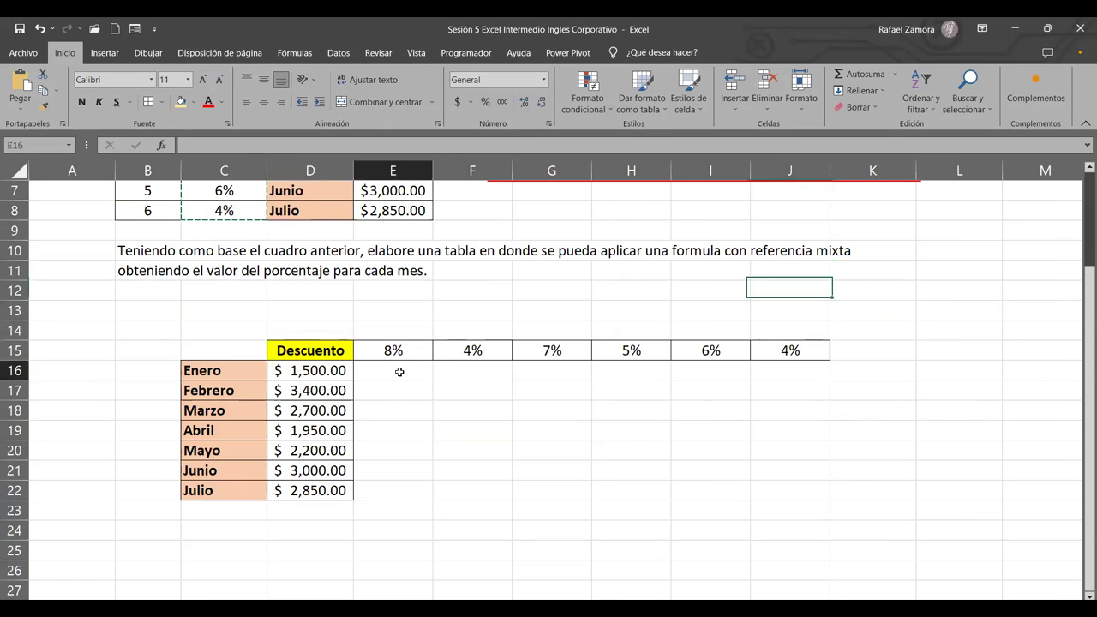
{"action": "left_click", "coordinate": [347, 174]}
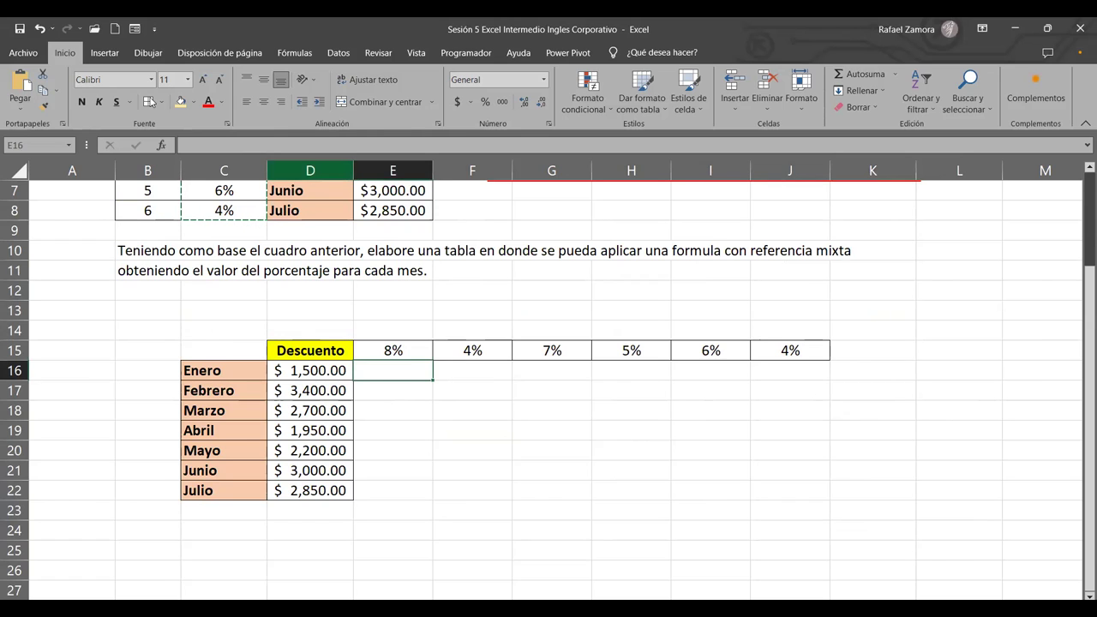
{"action": "key", "text": "Escape"}
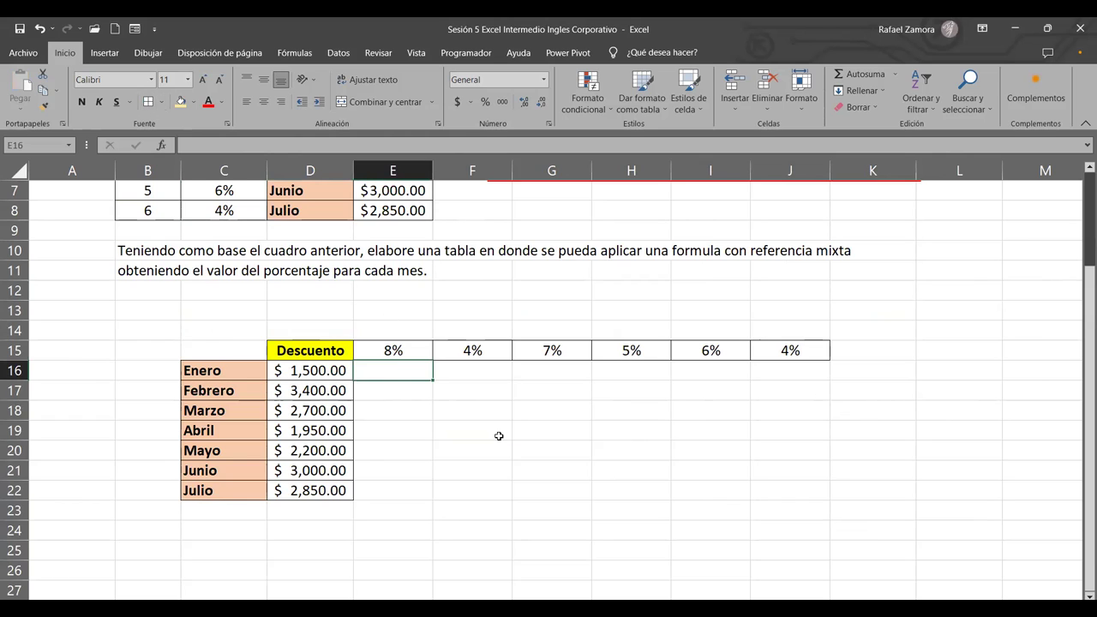
- Enter =$D16*E$15 in E16, giving $120.00 for Enero at 8%
{"action": "type", "text": "="}
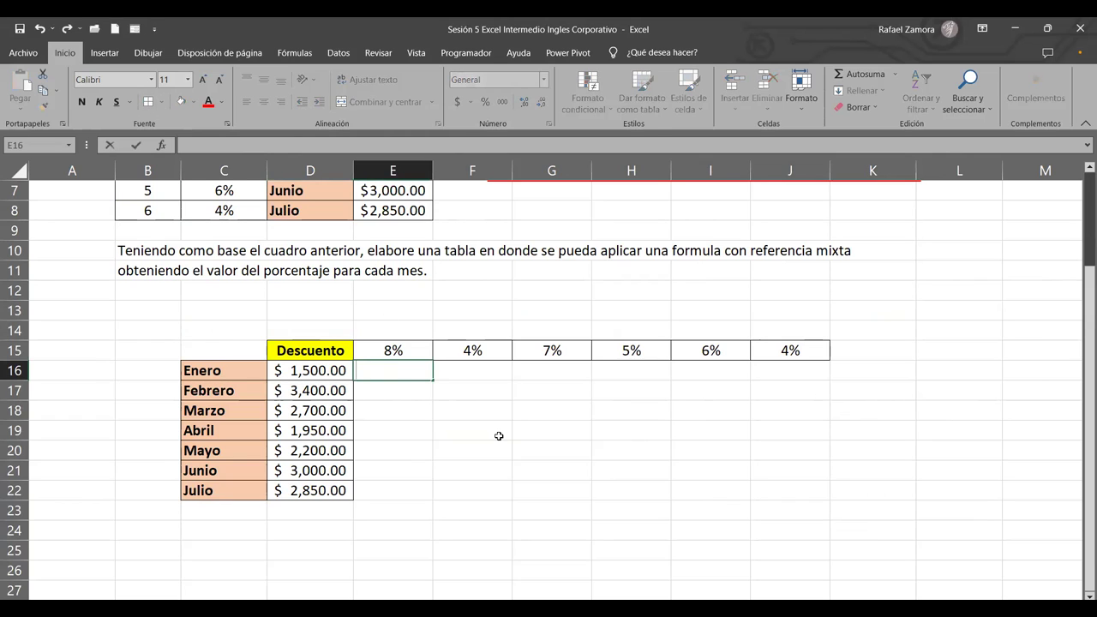
{"action": "left_click", "coordinate": [341, 370]}
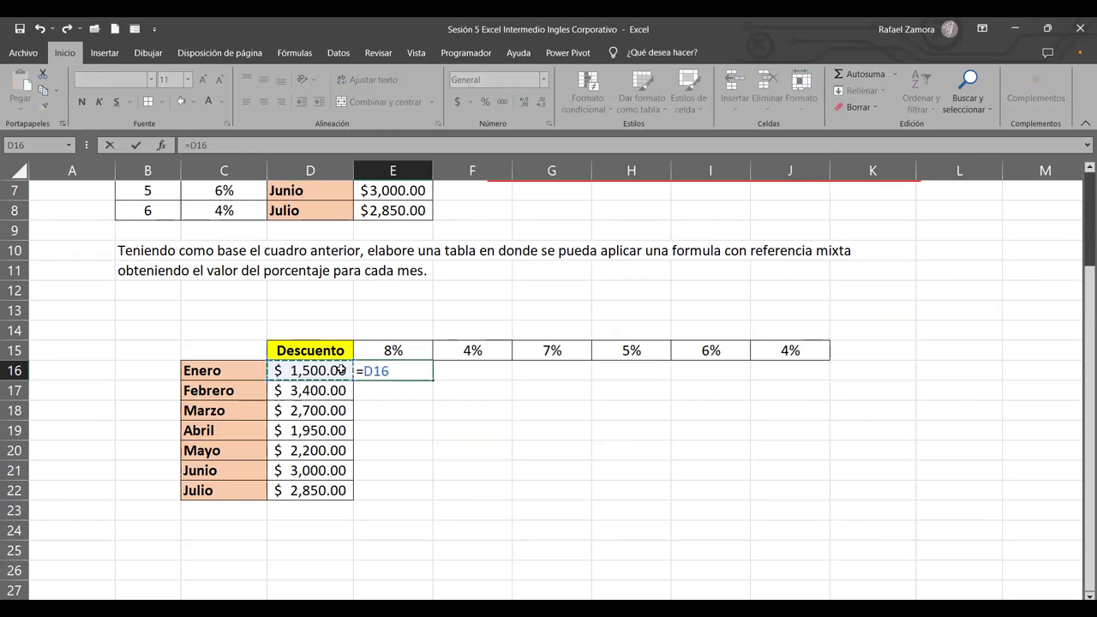
{"action": "key", "text": "F4"}
{"action": "key", "text": "F4"}
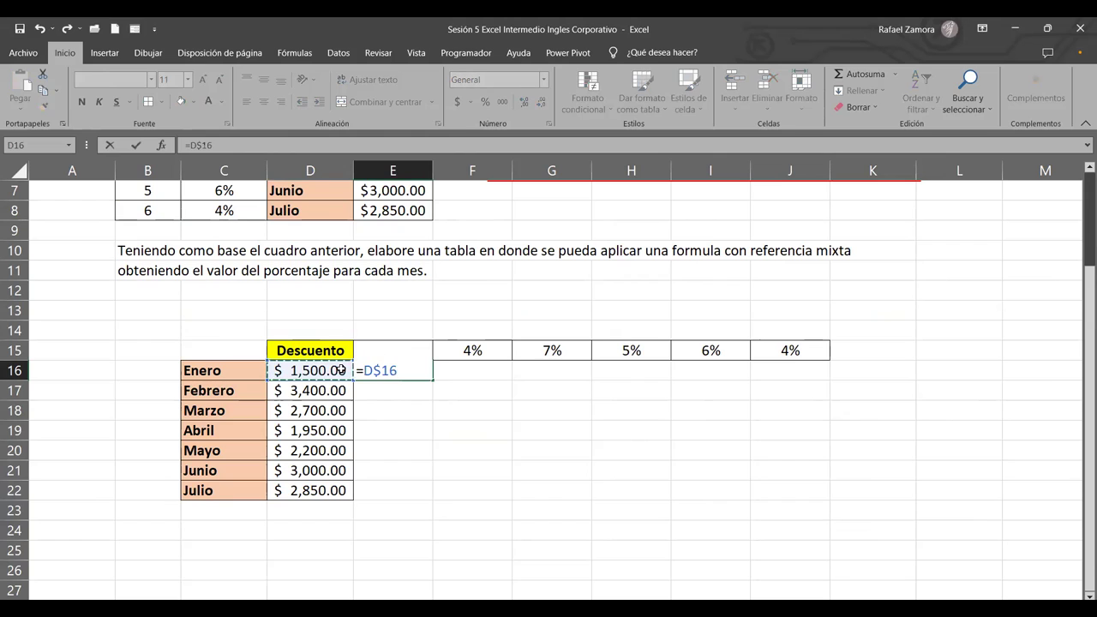
{"action": "key", "text": "F4"}
{"action": "type", "text": "*"}
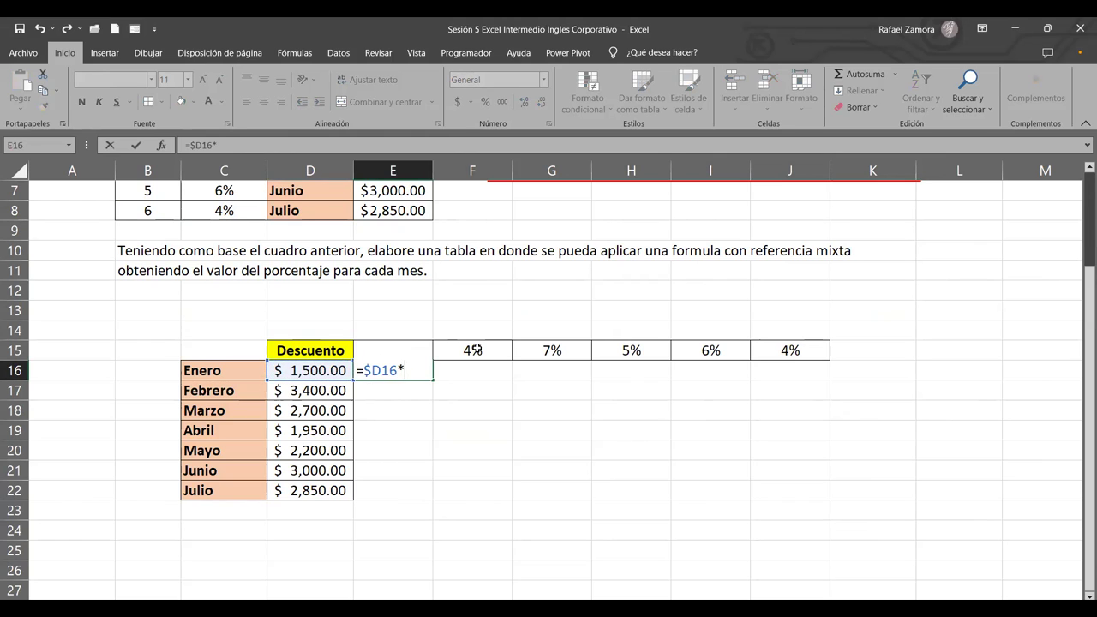
{"action": "left_click", "coordinate": [474, 352]}
{"action": "key", "text": "Left"}
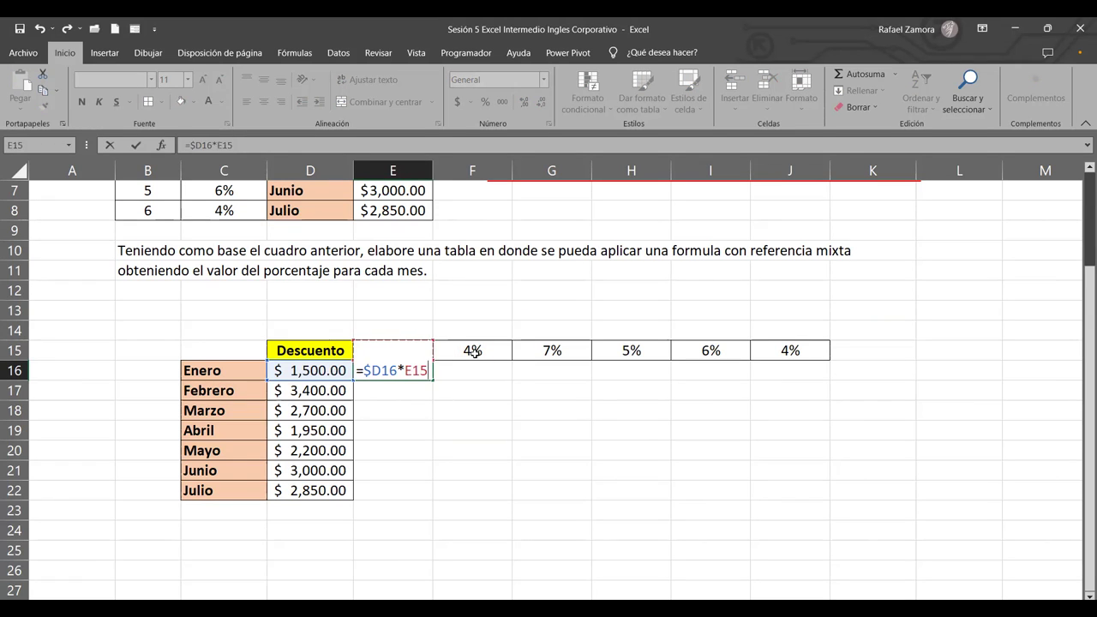
{"action": "key", "text": "F4"}
{"action": "key", "text": "F4"}
{"action": "key", "text": "F4"}
{"action": "key", "text": "F4"}
{"action": "key", "text": "F4"}
{"action": "key", "text": "F4"}
{"action": "key", "text": "Return"}
{"action": "left_click", "coordinate": [409, 372]}
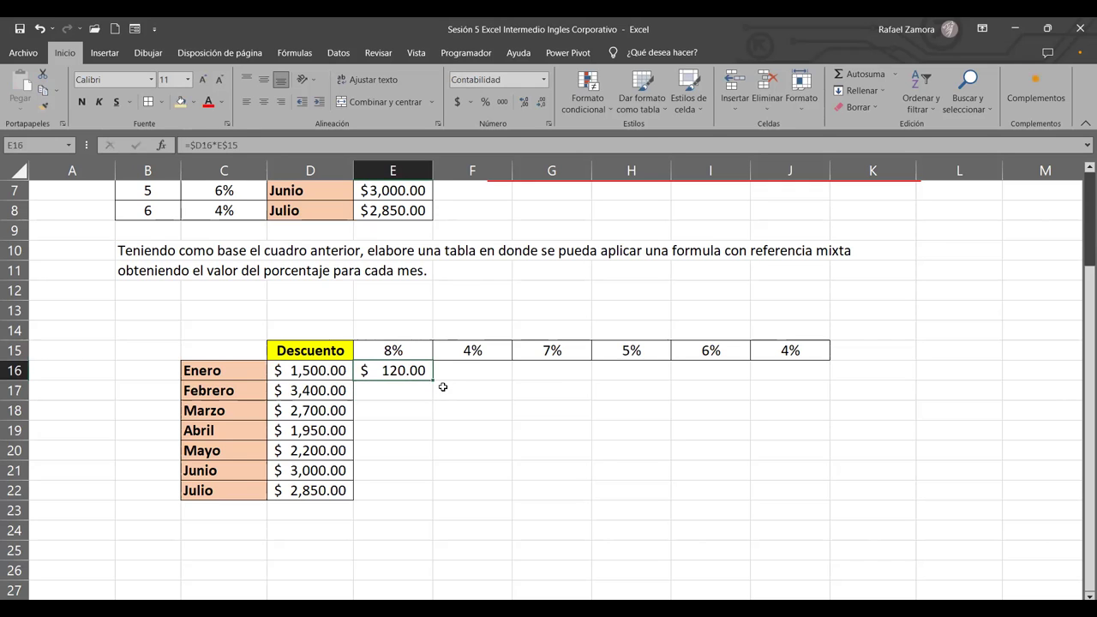
- Fill the mixed-reference formula through E16:J22 and check the copies in J22, H19, G18 and I20
{"action": "mouse_move", "coordinate": [433, 380]}
{"action": "left_mouse_down"}
{"action": "mouse_move", "coordinate": [829, 380]}
{"action": "mouse_move", "coordinate": [839, 495]}
{"action": "left_mouse_up"}
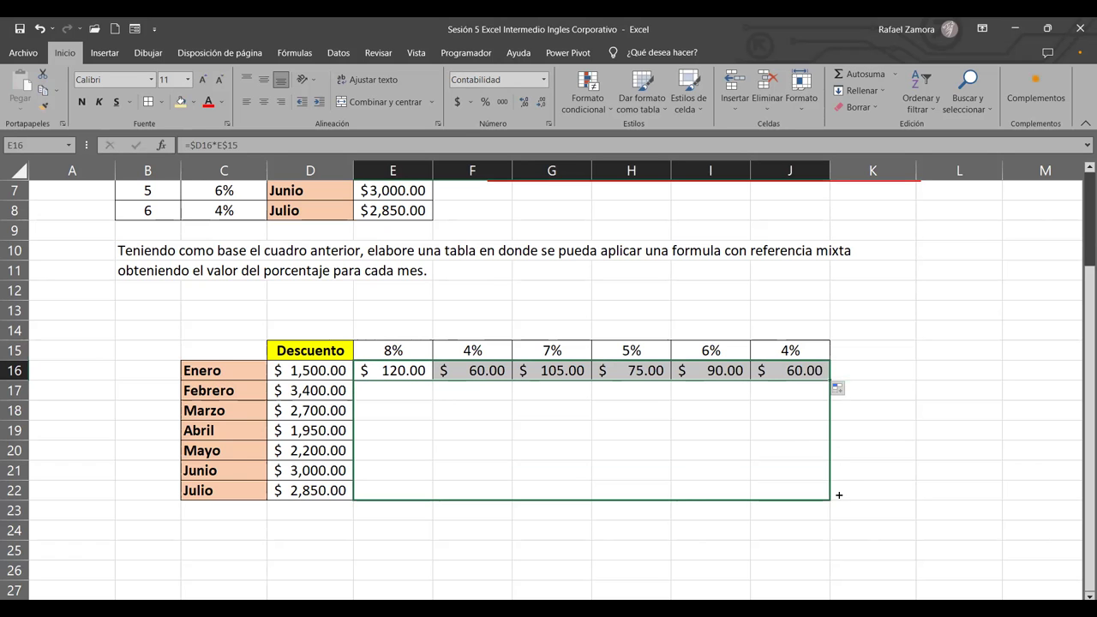
{"action": "double_click", "coordinate": [806, 493]}
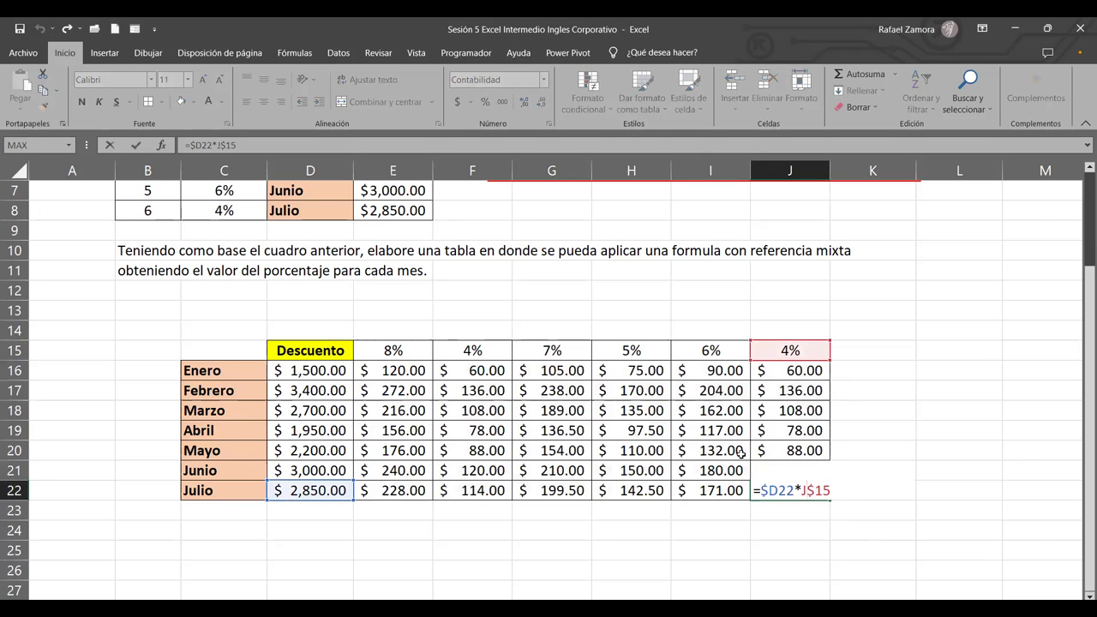
{"action": "key", "text": "Escape"}
{"action": "double_click", "coordinate": [634, 433]}
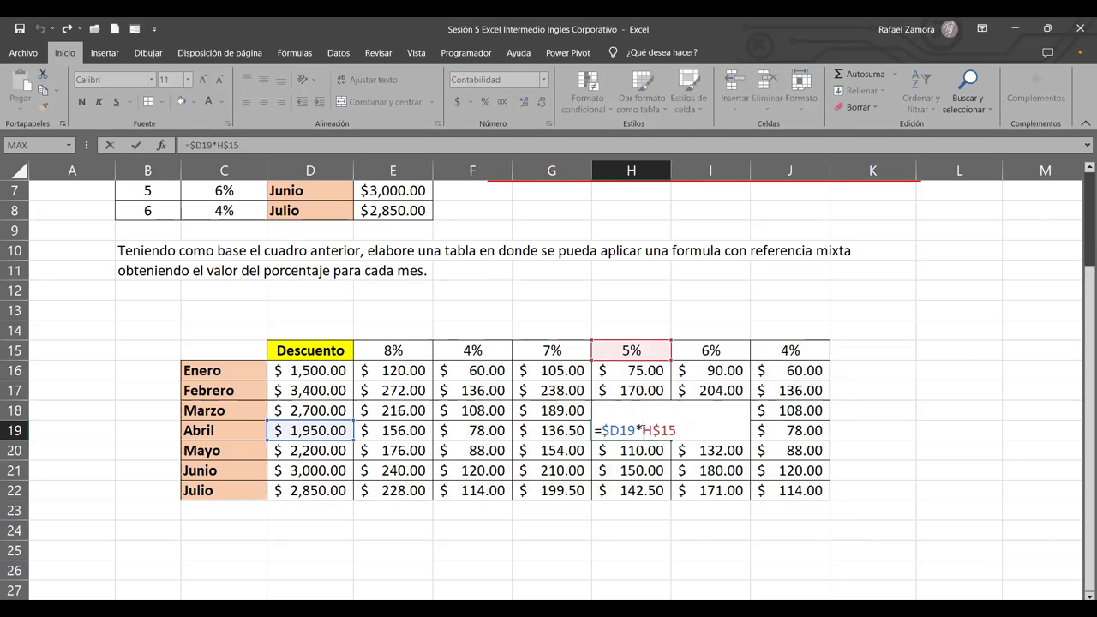
{"action": "key", "text": "Escape"}
{"action": "double_click", "coordinate": [555, 411]}
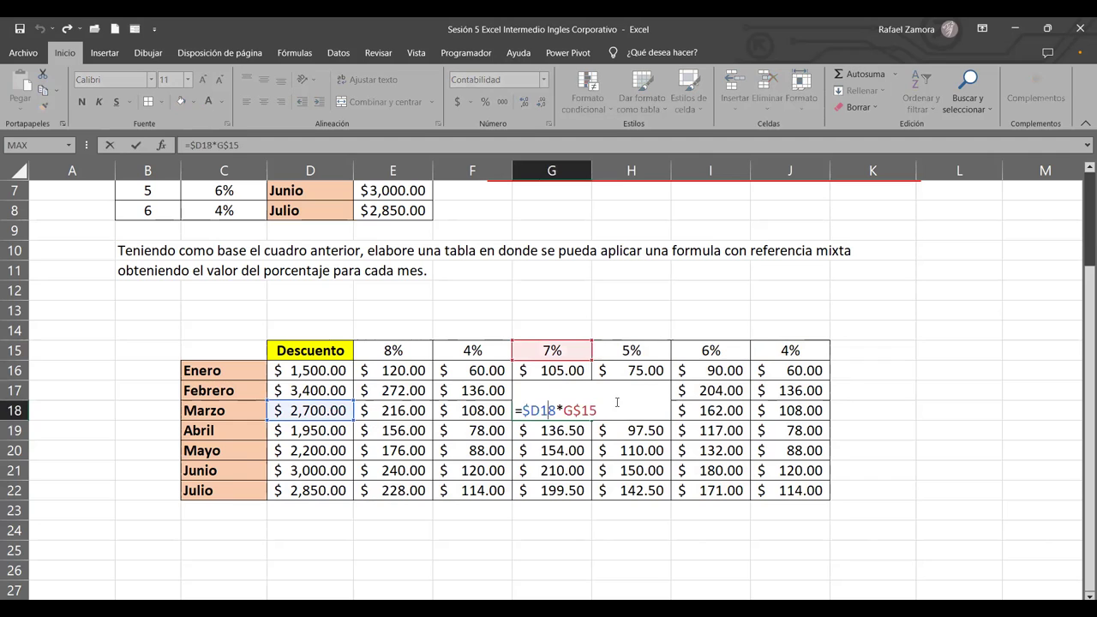
{"action": "key", "text": "Escape"}
{"action": "double_click", "coordinate": [690, 449]}
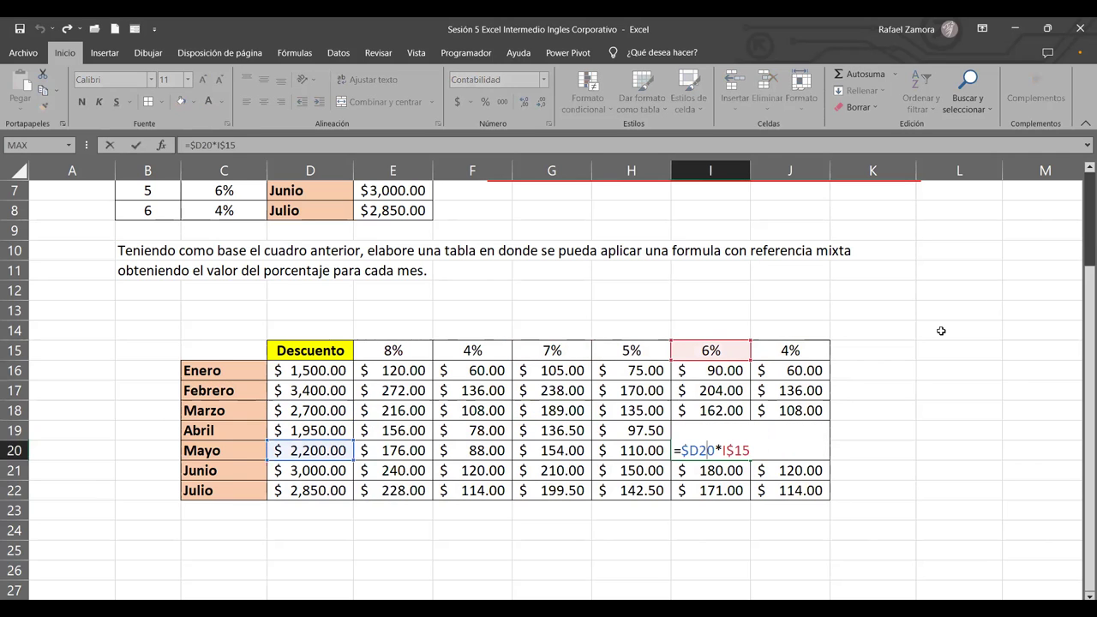
{"action": "key", "text": "Escape"}
- Recheck D16, E16 and J22, then select E16:J22 and open the Borders dropdown
{"action": "double_click", "coordinate": [314, 376]}
{"action": "key", "text": "Escape"}
{"action": "double_click", "coordinate": [394, 375]}
{"action": "key", "text": "Escape"}
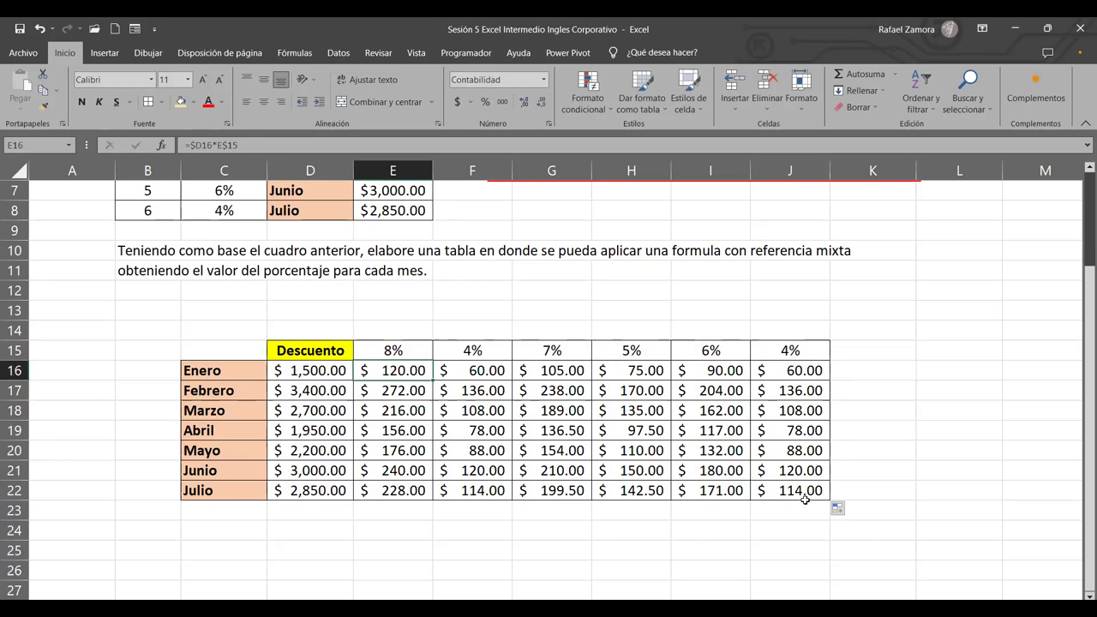
{"action": "left_click", "coordinate": [805, 499]}
{"action": "double_click", "coordinate": [805, 499]}
{"action": "key", "text": "Escape"}
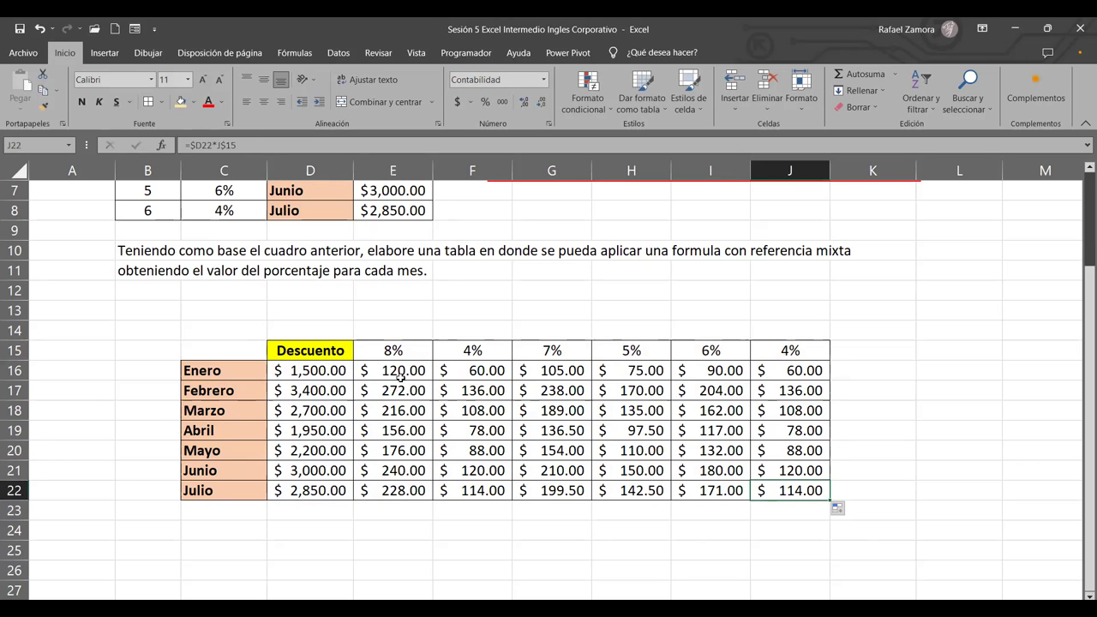
{"action": "left_click_drag", "start_coordinate": [400, 375], "coordinate": [797, 490]}
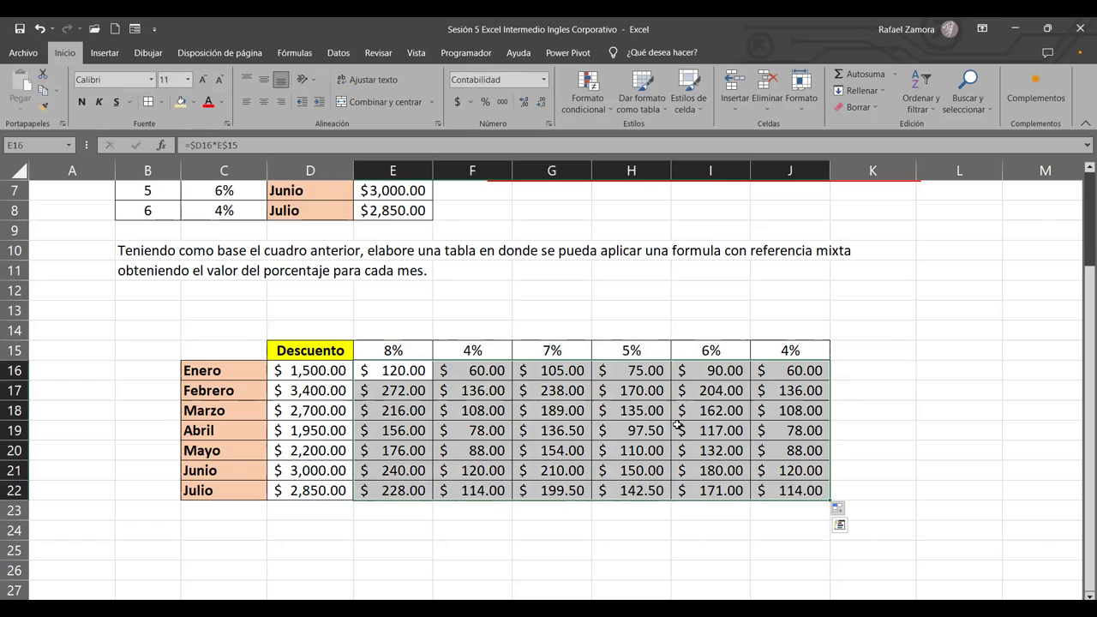
{"action": "left_click", "coordinate": [162, 101]}
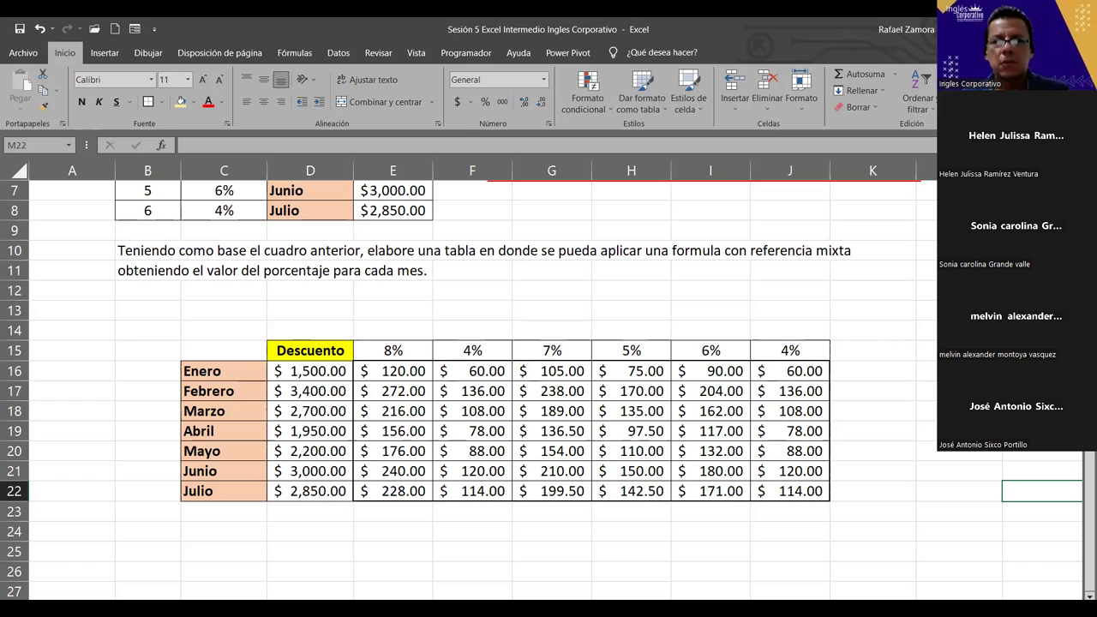
- Leave the Sesión 5 sheet and switch to the Sesión 6 workbook's BUSCAR sheet
{"action": "left_click", "coordinate": [598, 292]}
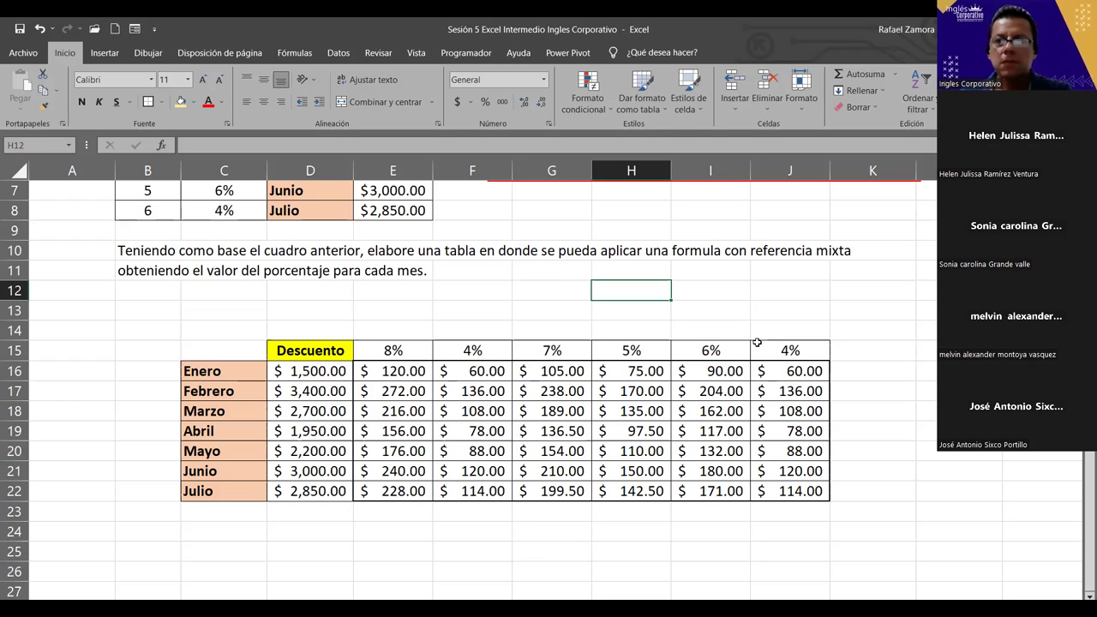
{"action": "left_click", "coordinate": [811, 276]}
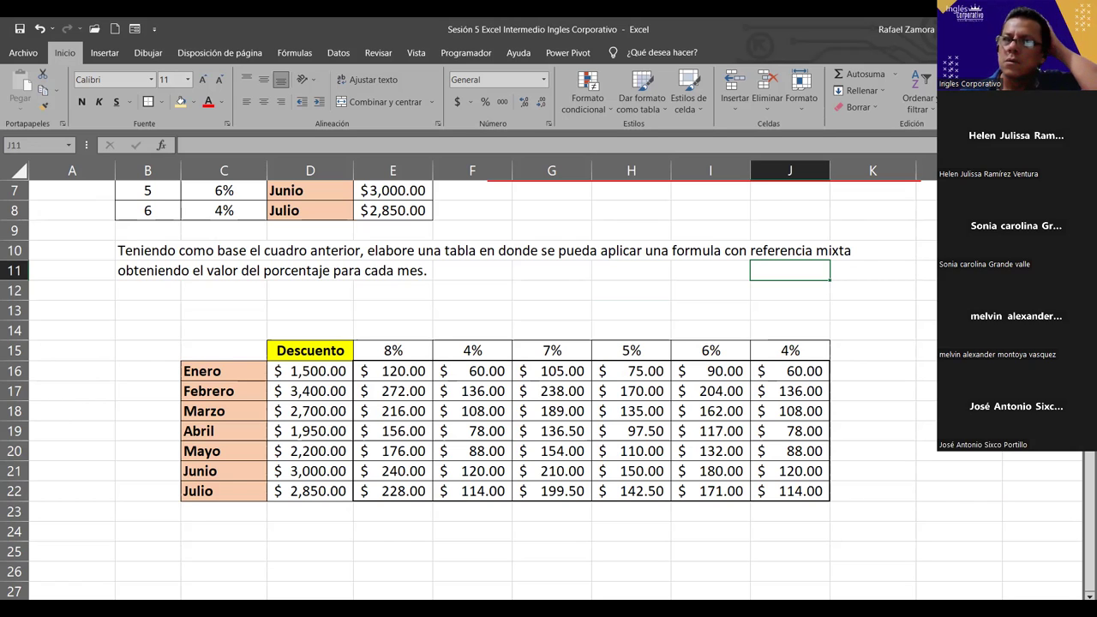
{"action": "key", "text": "alt+Tab"}
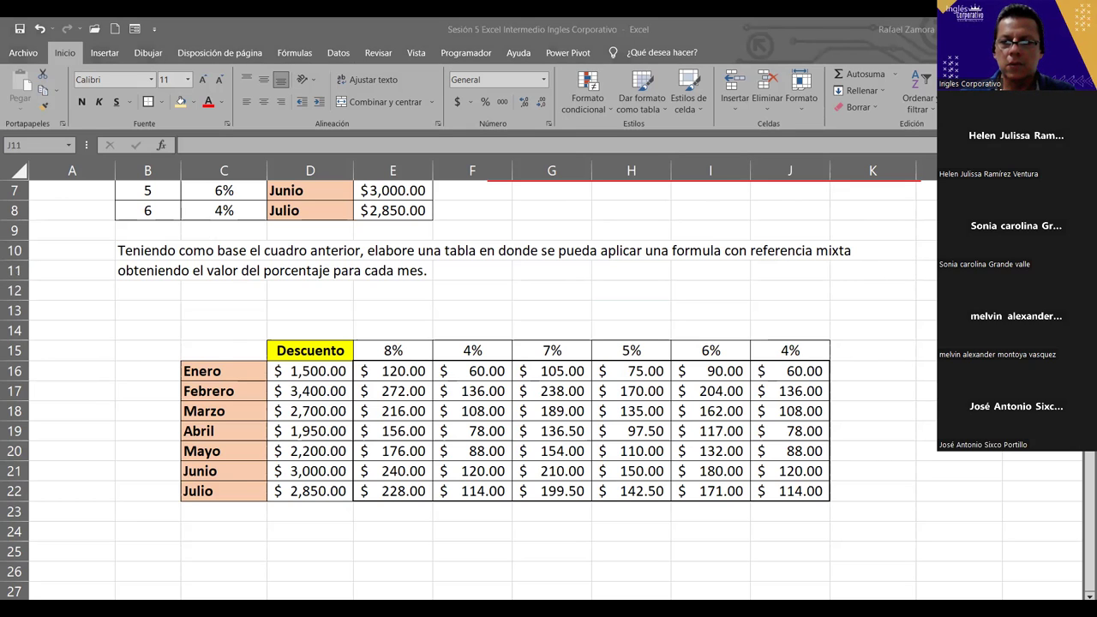
{"action": "key", "text": "alt+Tab"}
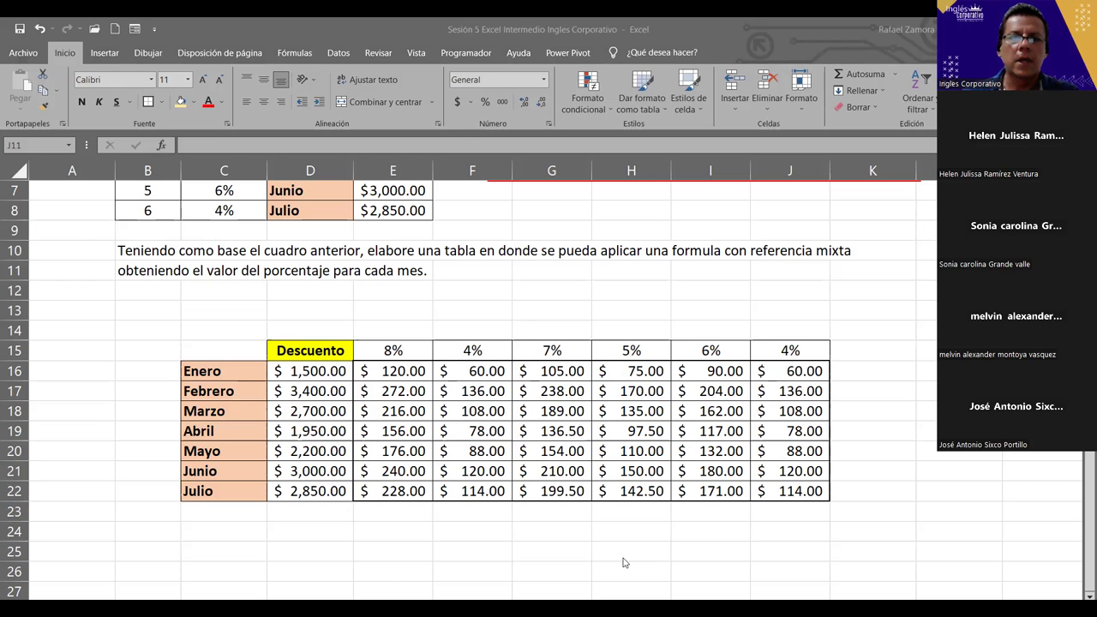
{"action": "key", "text": "alt+Tab"}
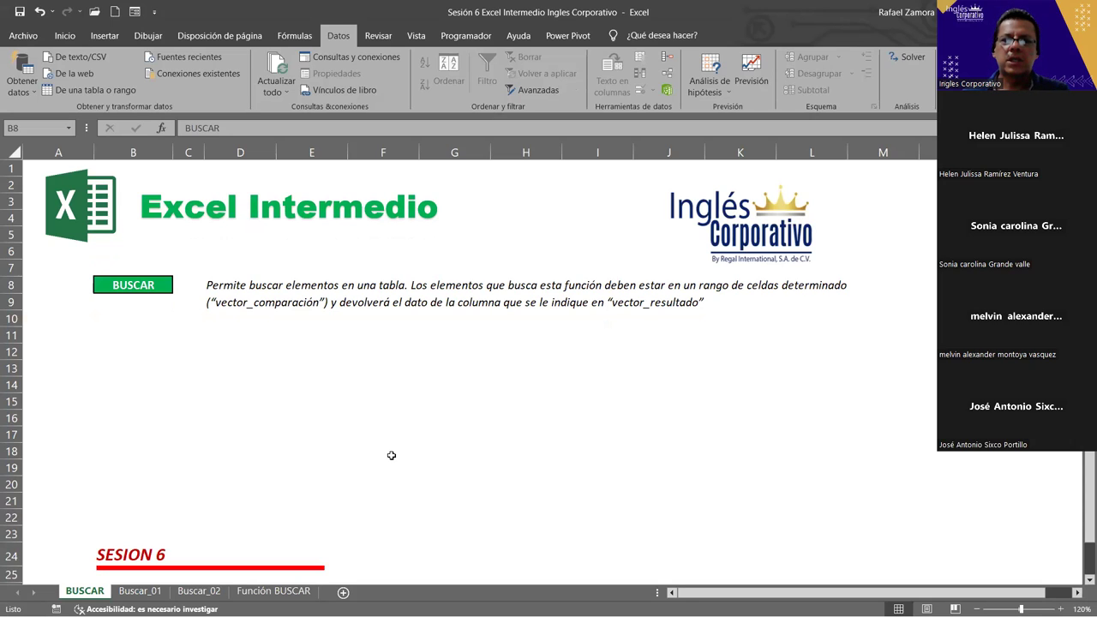
- Show the Buscar_01 sheet scrolled to column A, with its Producto and Existencia tables
{"action": "left_click", "coordinate": [140, 592]}
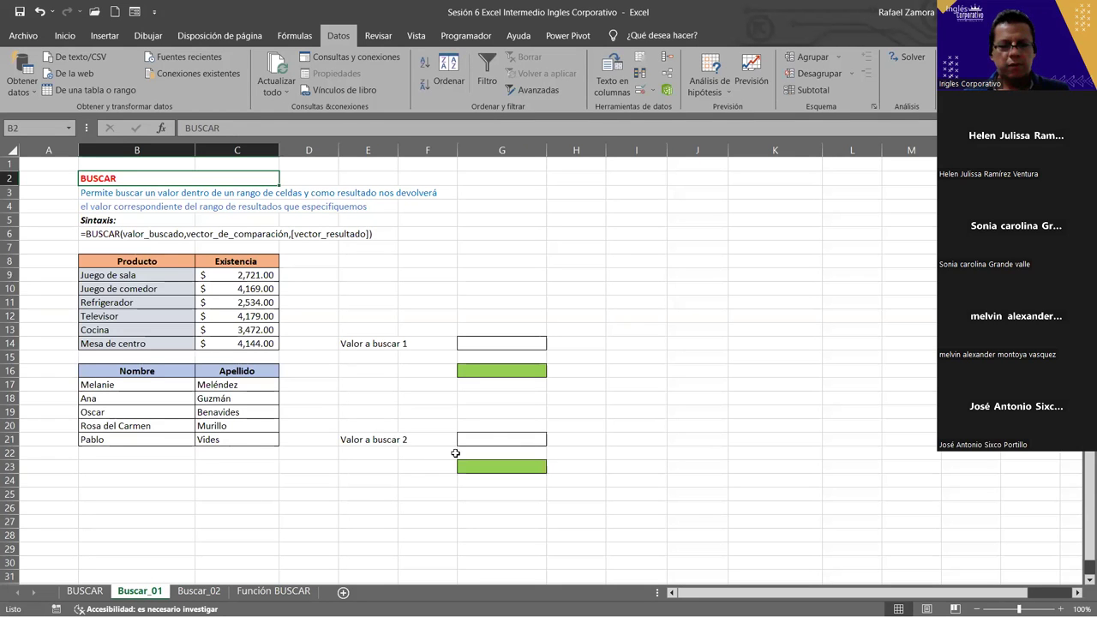
{"action": "scroll", "coordinate": [509, 438], "scroll_direction": "up", "scroll_amount": 1, "text": "ctrl"}
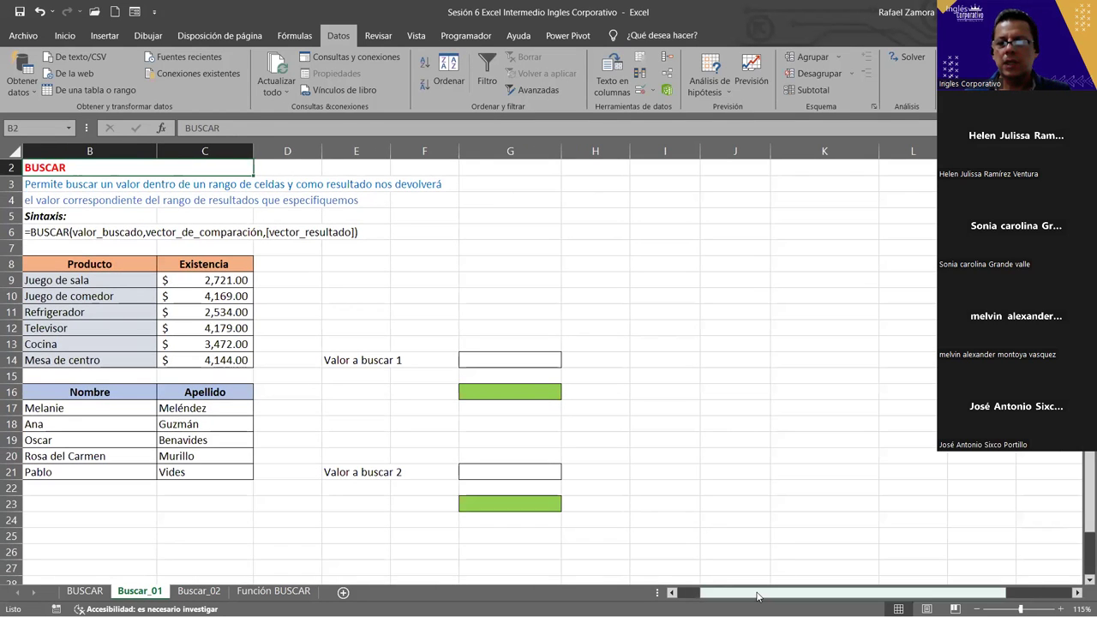
{"action": "left_click_drag", "start_coordinate": [757, 595], "coordinate": [735, 596]}
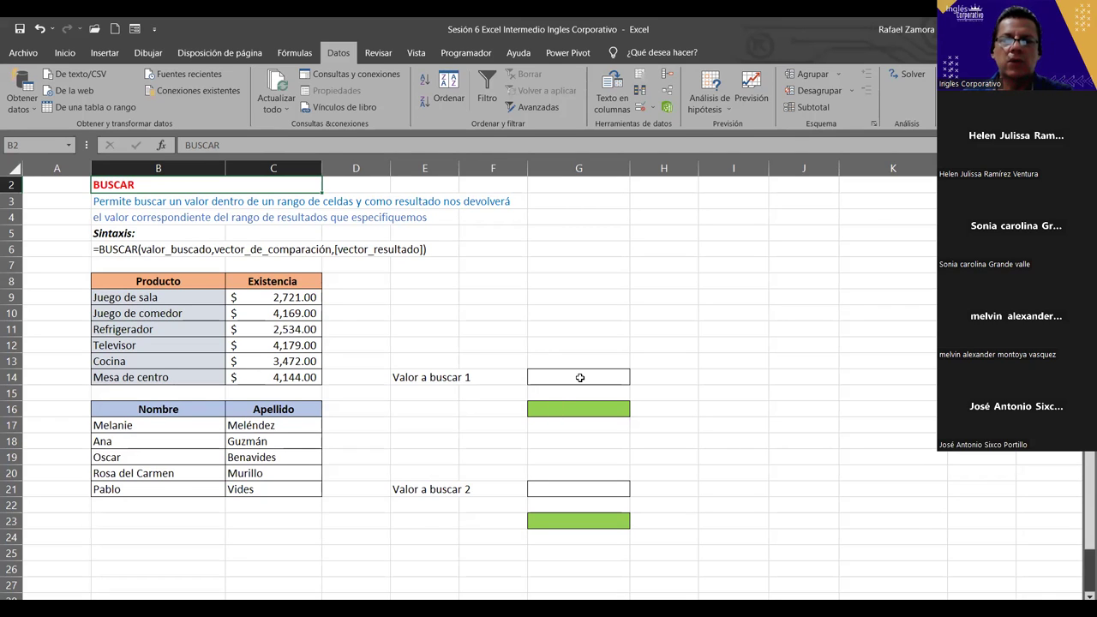
{"action": "left_click", "coordinate": [578, 377]}
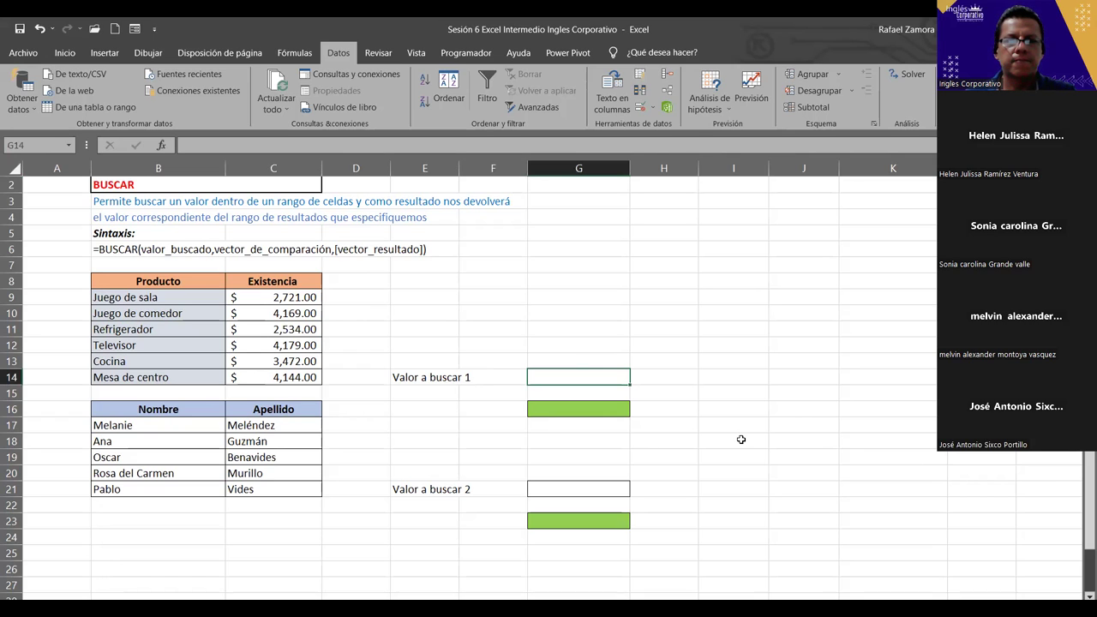
{"action": "type", "text": "Cocina"}
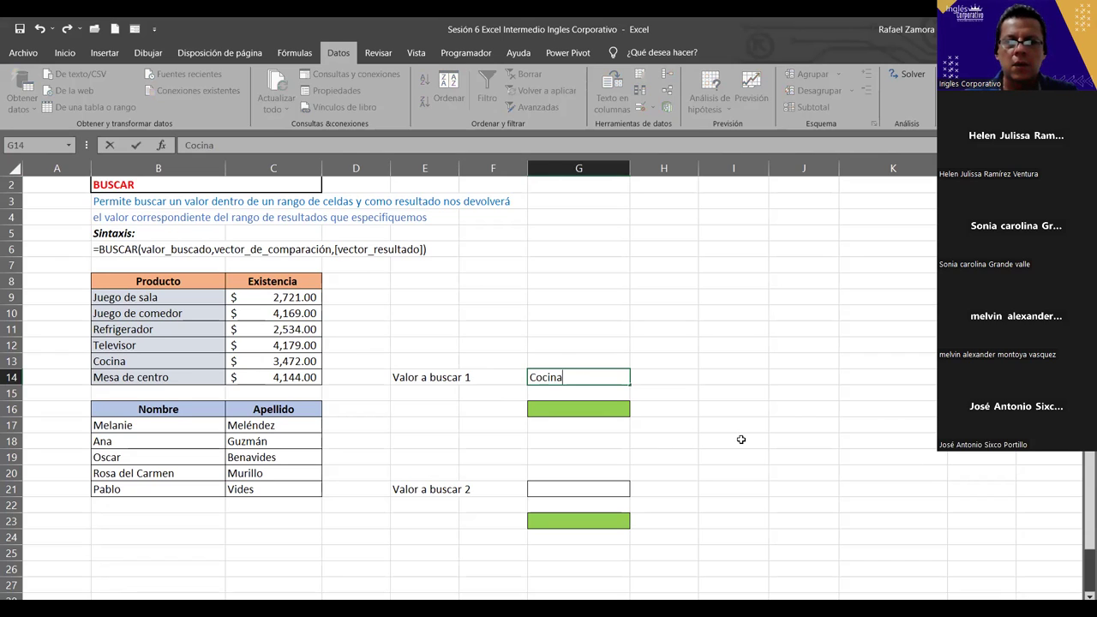
{"action": "key", "text": "Return"}
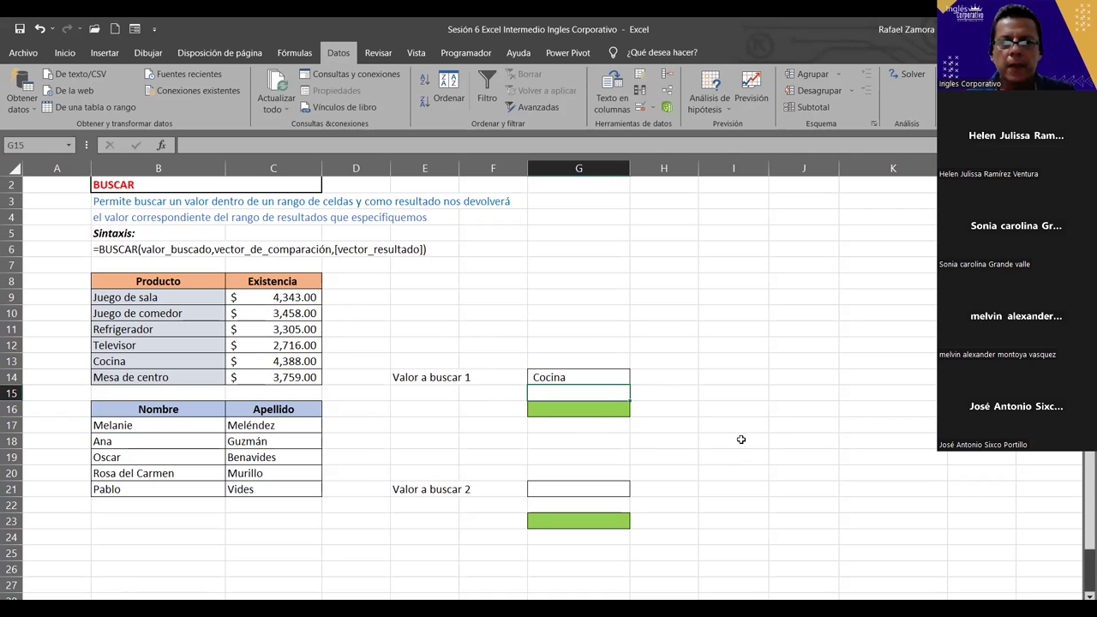
{"action": "left_click", "coordinate": [274, 345]}
{"action": "left_click", "coordinate": [539, 330]}
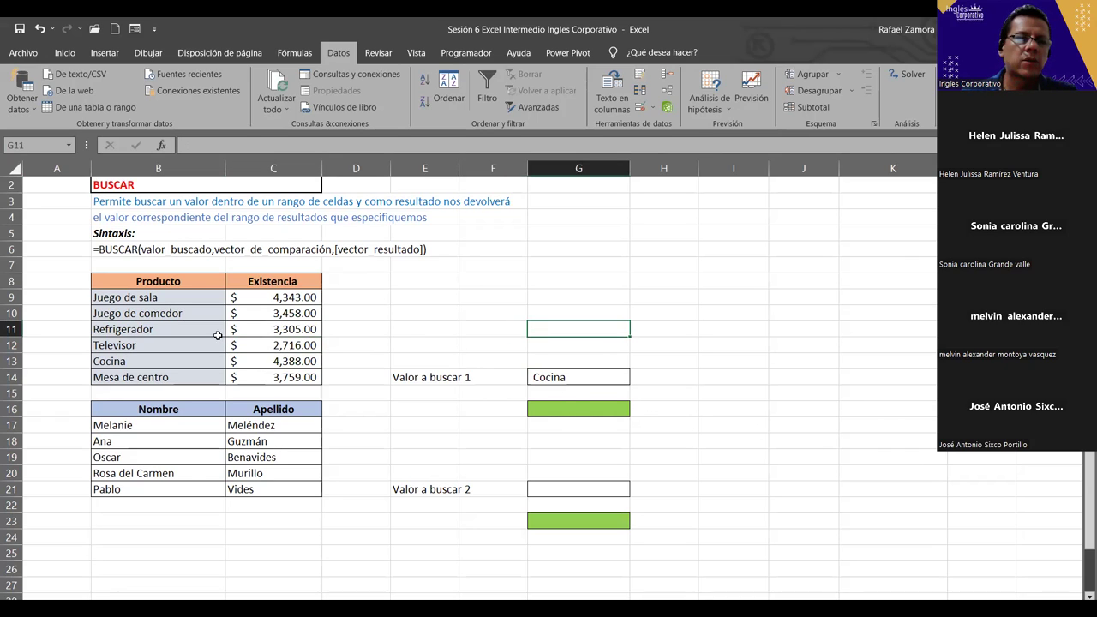
{"action": "left_click", "coordinate": [708, 425]}
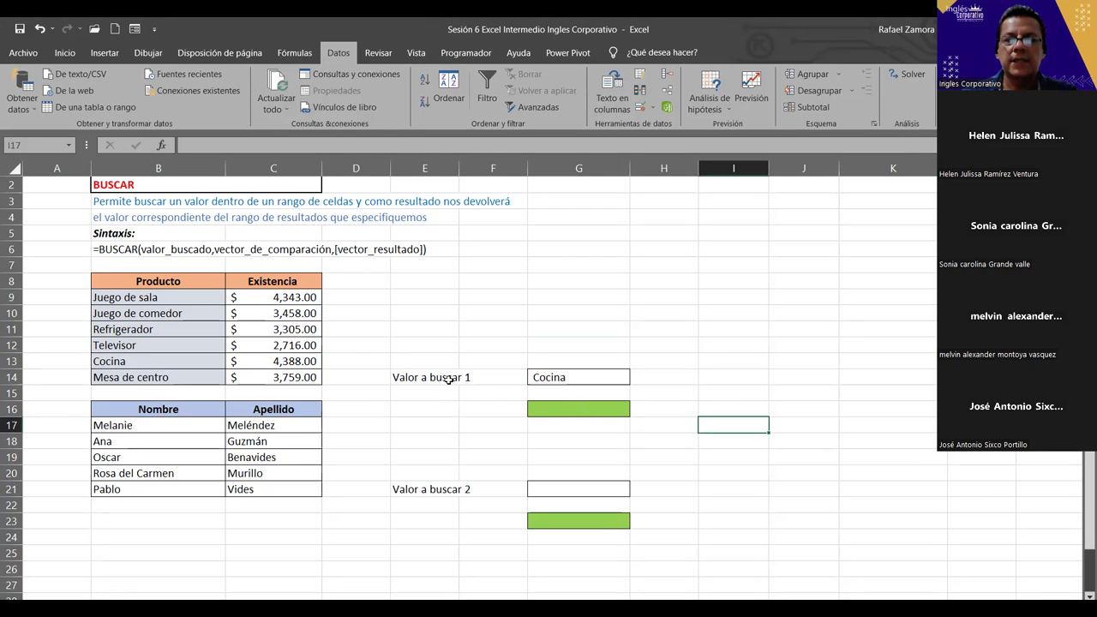
{"action": "left_click", "coordinate": [590, 408]}
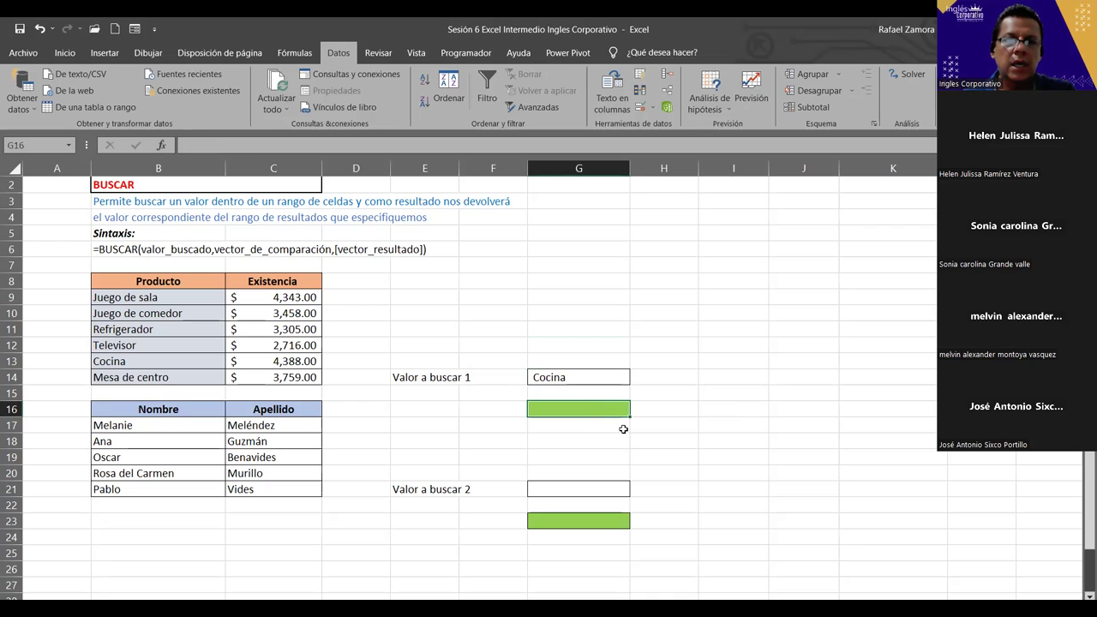
- Enter =BUSCAR(G14,B9:B14,C9:C14) in G16, which shows #N/D for now
{"action": "type", "text": "="}
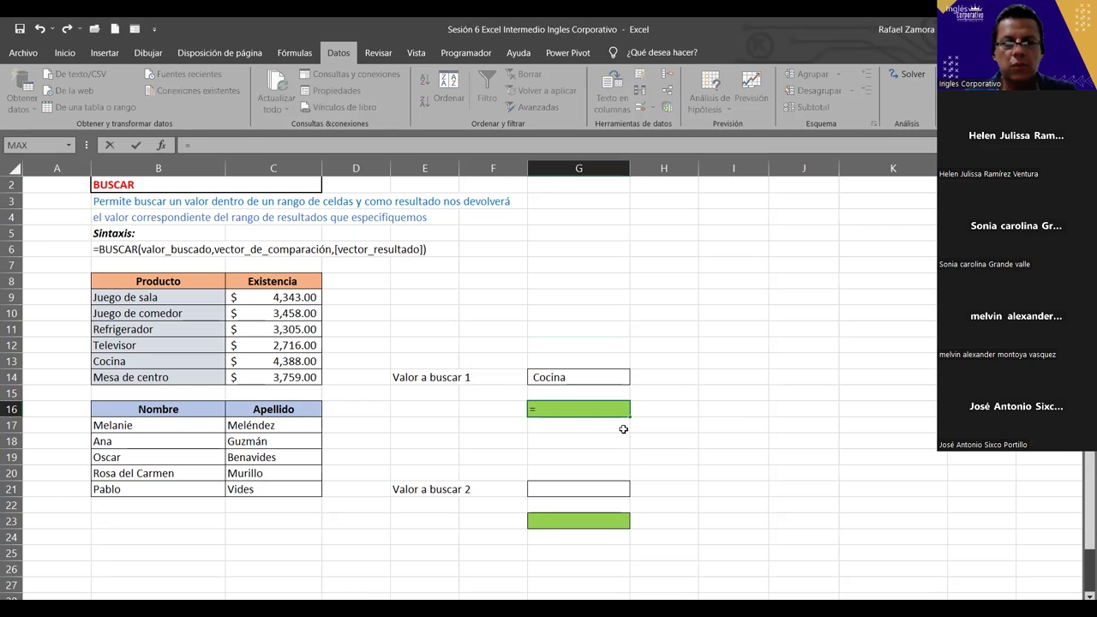
{"action": "type", "text": "buscar"}
{"action": "key", "text": "Tab"}
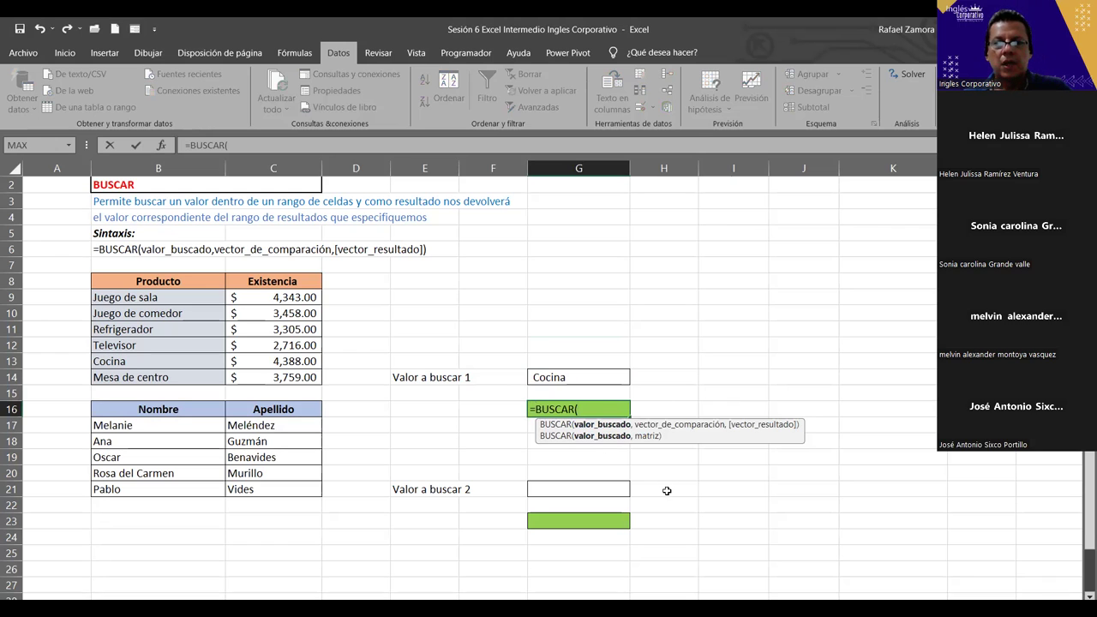
{"action": "left_click", "coordinate": [606, 380]}
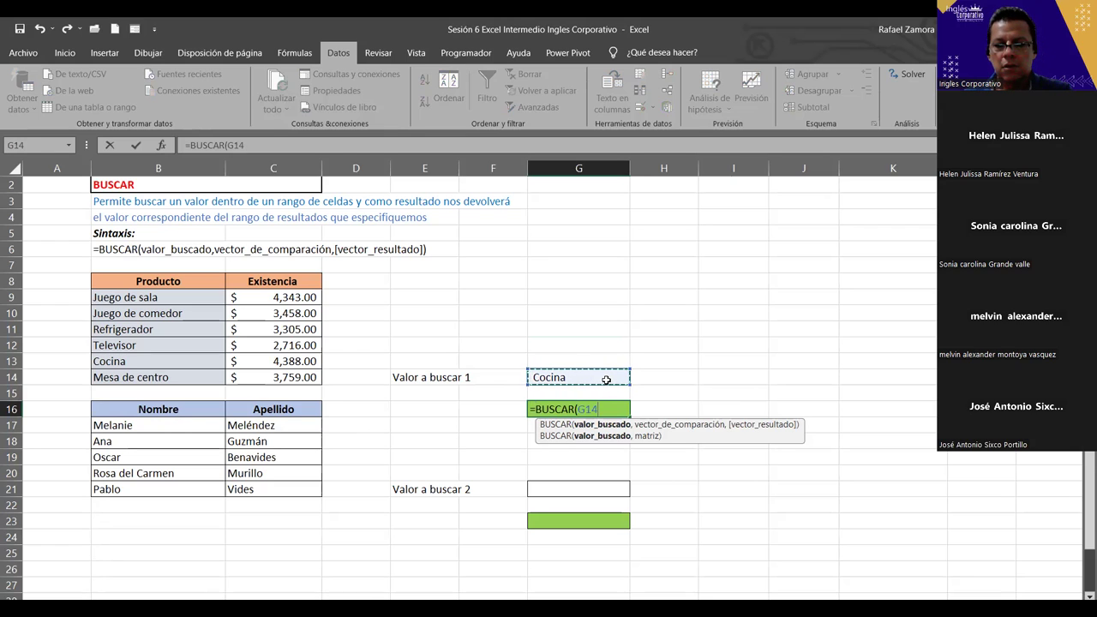
{"action": "type", "text": ","}
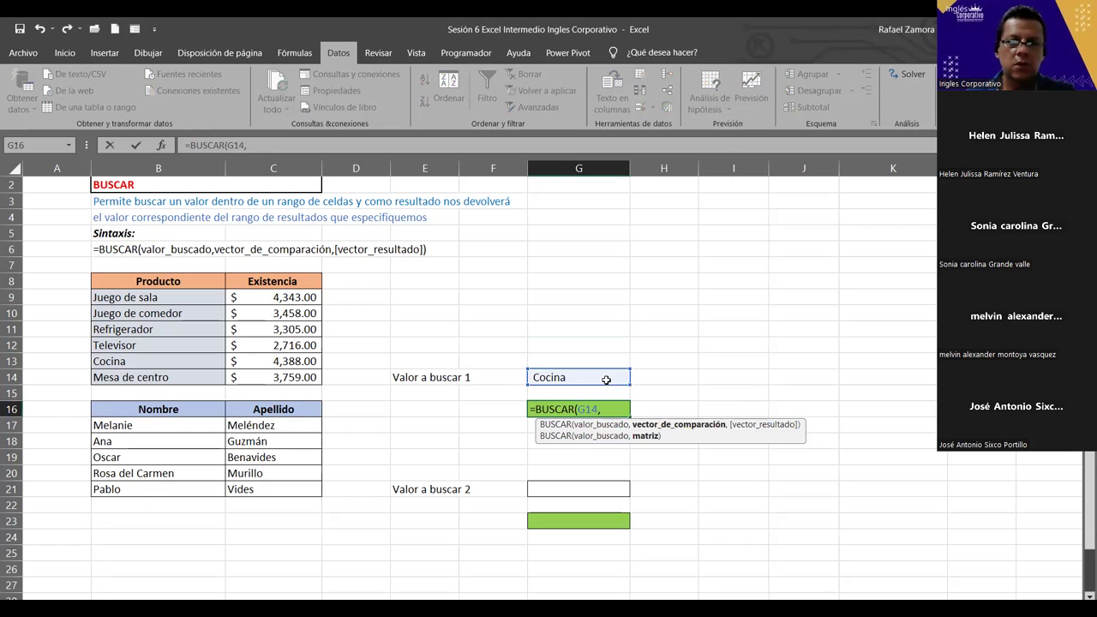
{"action": "left_click", "coordinate": [204, 296]}
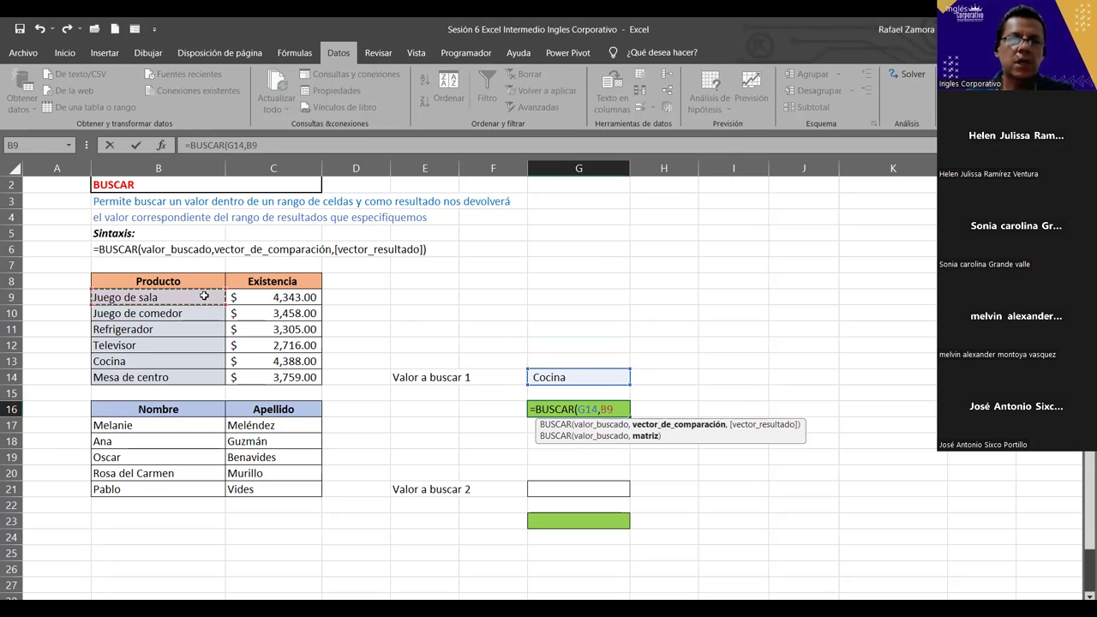
{"action": "left_click", "coordinate": [205, 378], "text": "shift"}
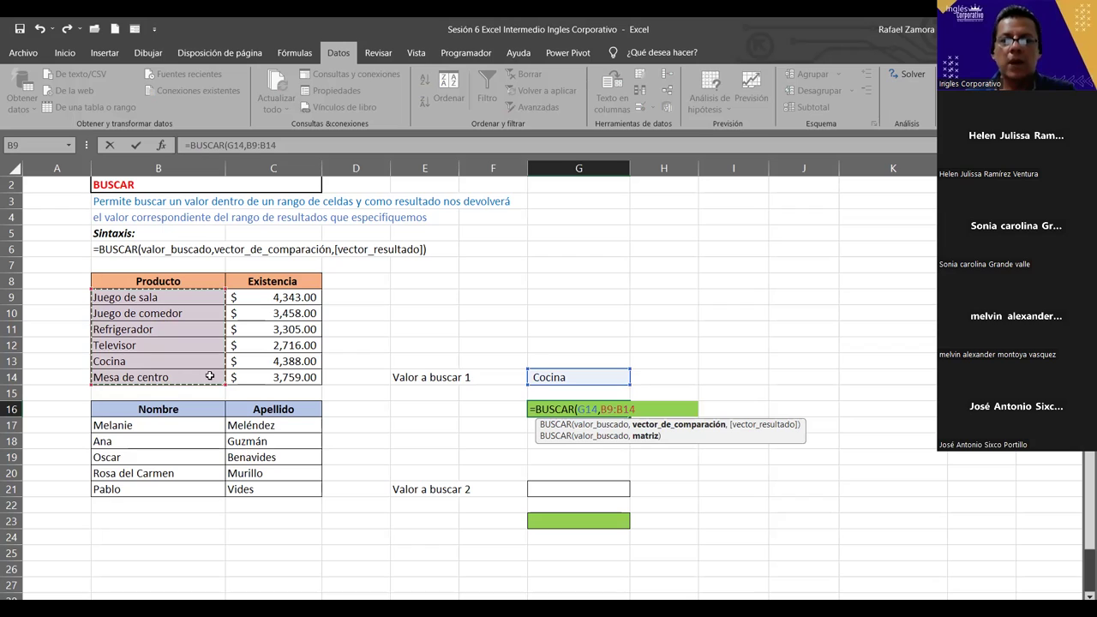
{"action": "type", "text": ","}
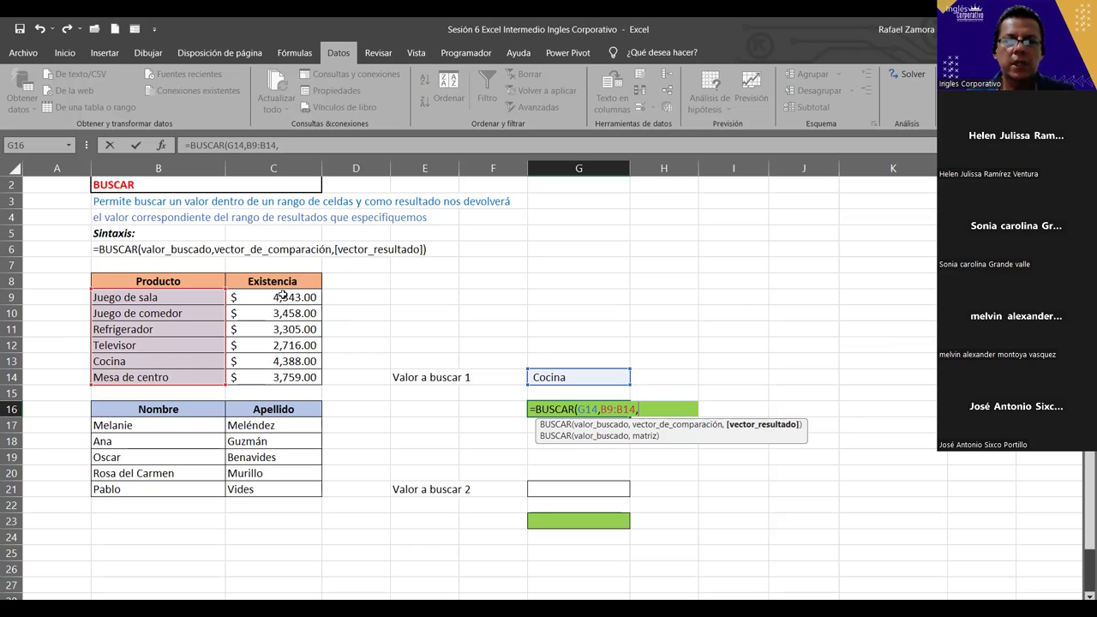
{"action": "left_click", "coordinate": [283, 296]}
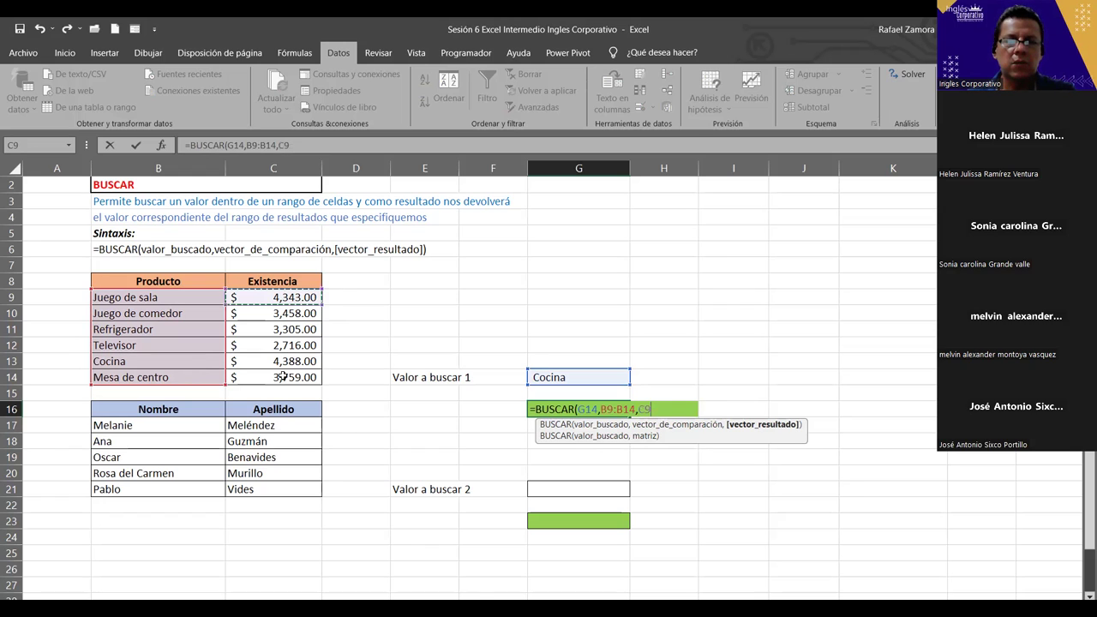
{"action": "left_click", "coordinate": [283, 377], "text": "shift"}
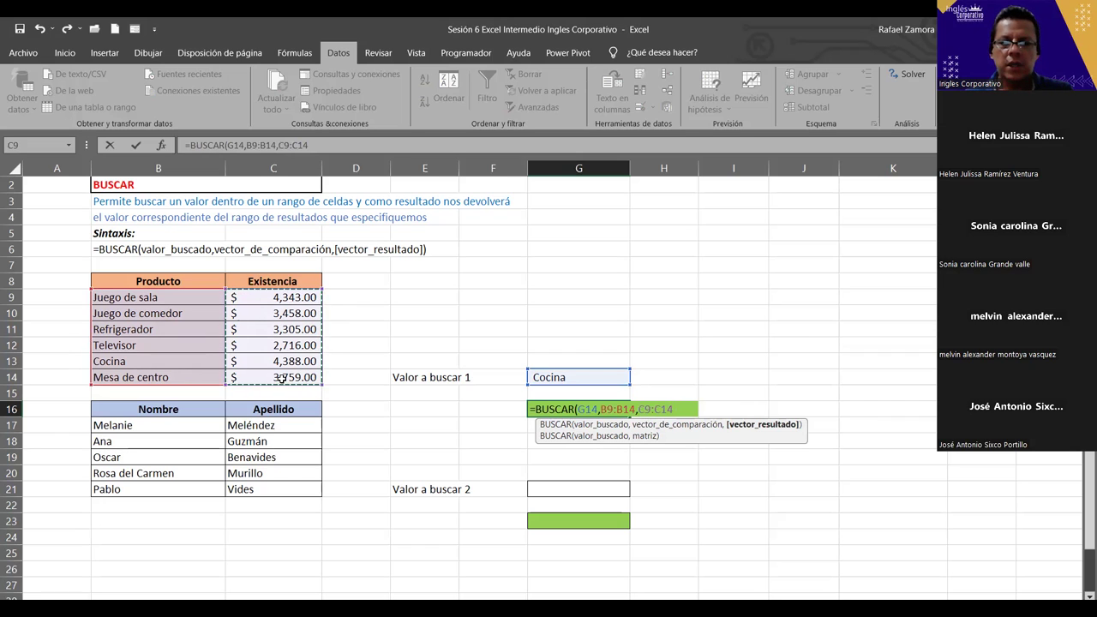
{"action": "key", "text": "Return"}
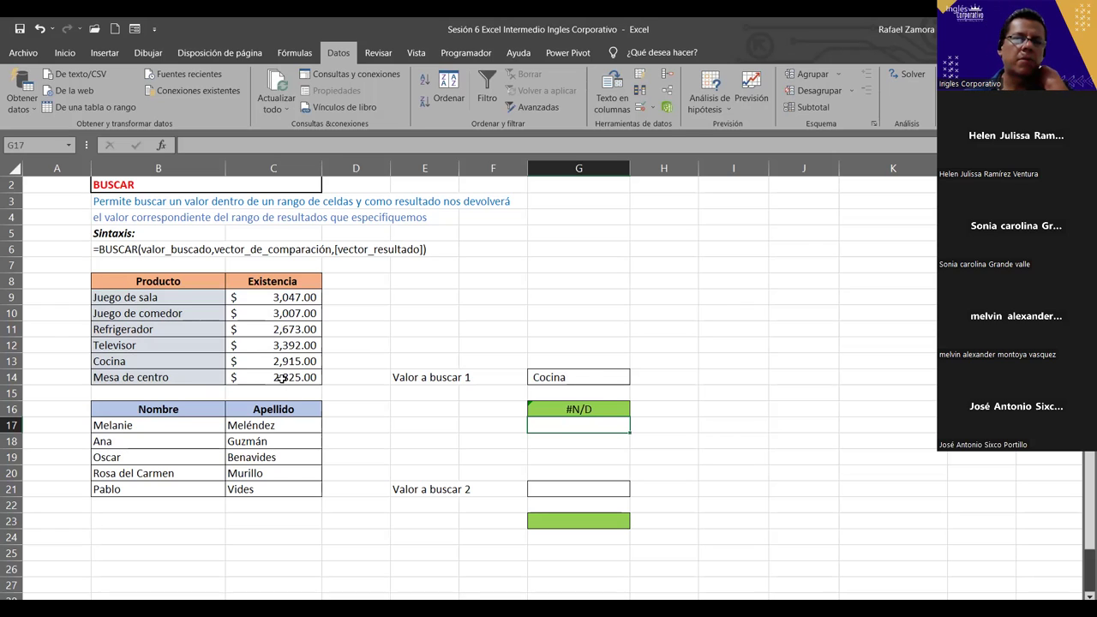
- Change the product in G14 to Juego de comedor to test the lookup
{"action": "left_click", "coordinate": [585, 377]}
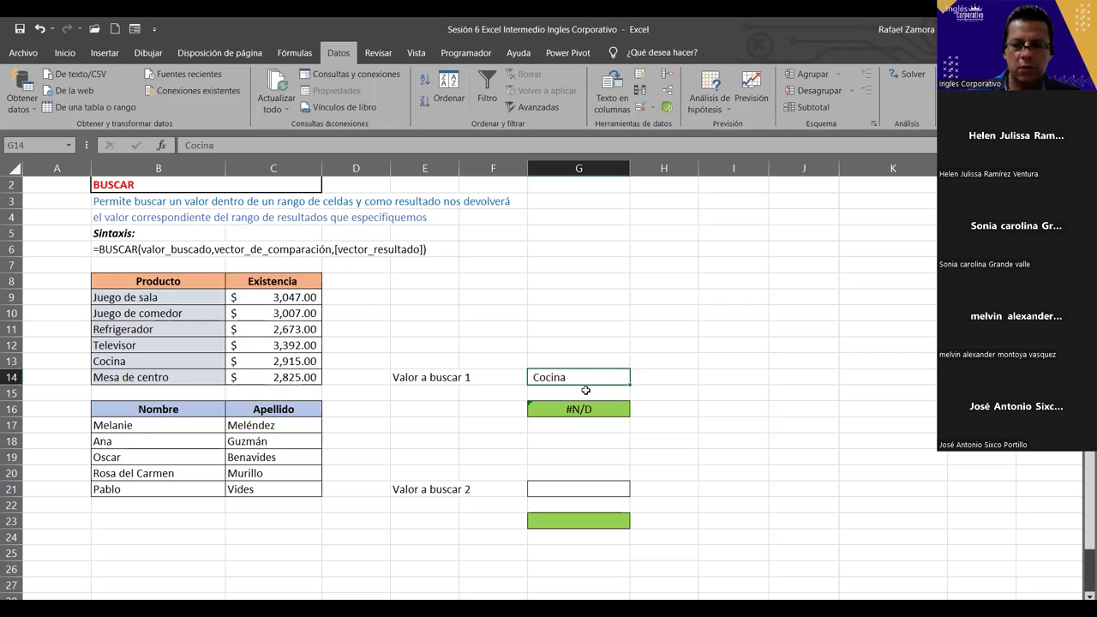
{"action": "key", "text": "Tab"}
{"action": "type", "text": "="}
{"action": "key", "text": "BackSpace"}
{"action": "key", "text": "Escape"}
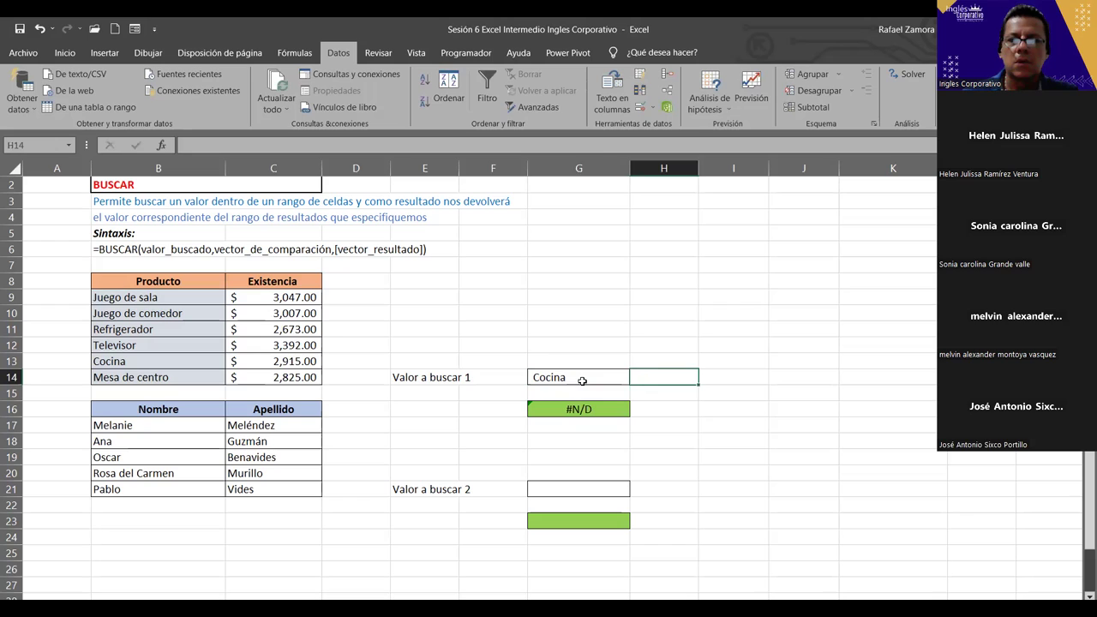
{"action": "left_click", "coordinate": [582, 380]}
{"action": "type", "text": "Juego de comedo"}
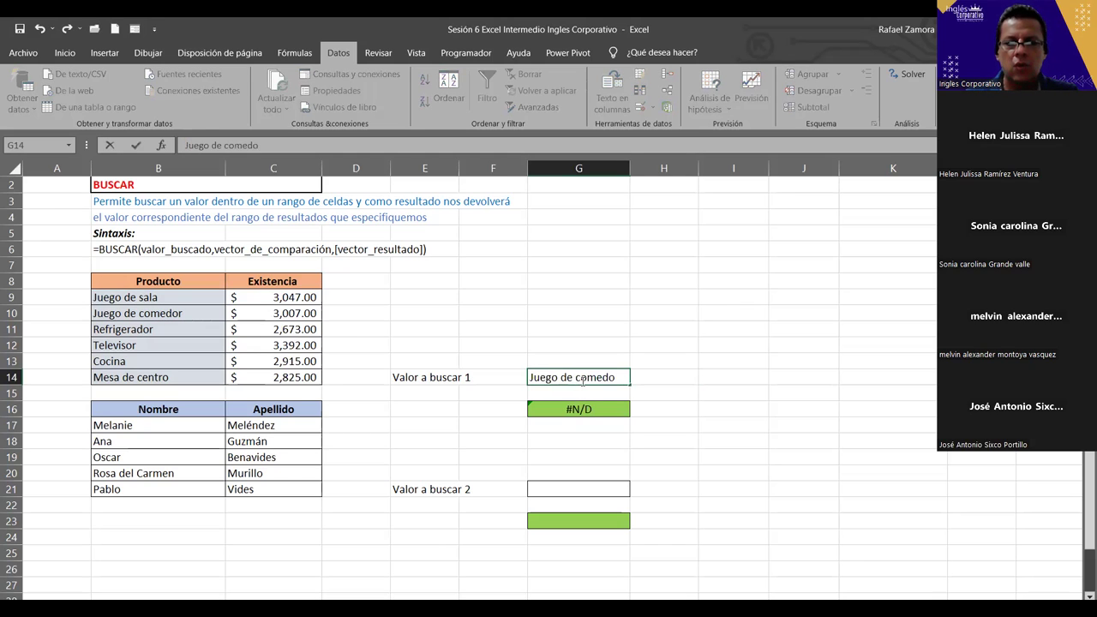
{"action": "type", "text": "r"}
{"action": "key", "text": "Return"}
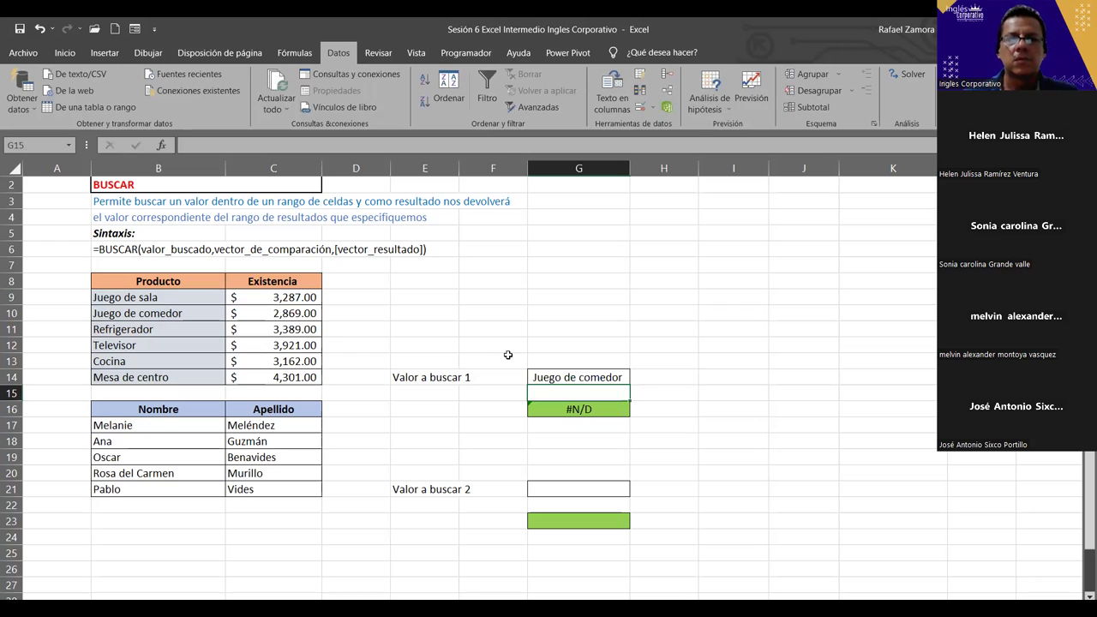
- Try Juego de sala, then Televisor in G14, which returns $4,376.00
{"action": "left_click", "coordinate": [507, 355]}
{"action": "left_click", "coordinate": [595, 375]}
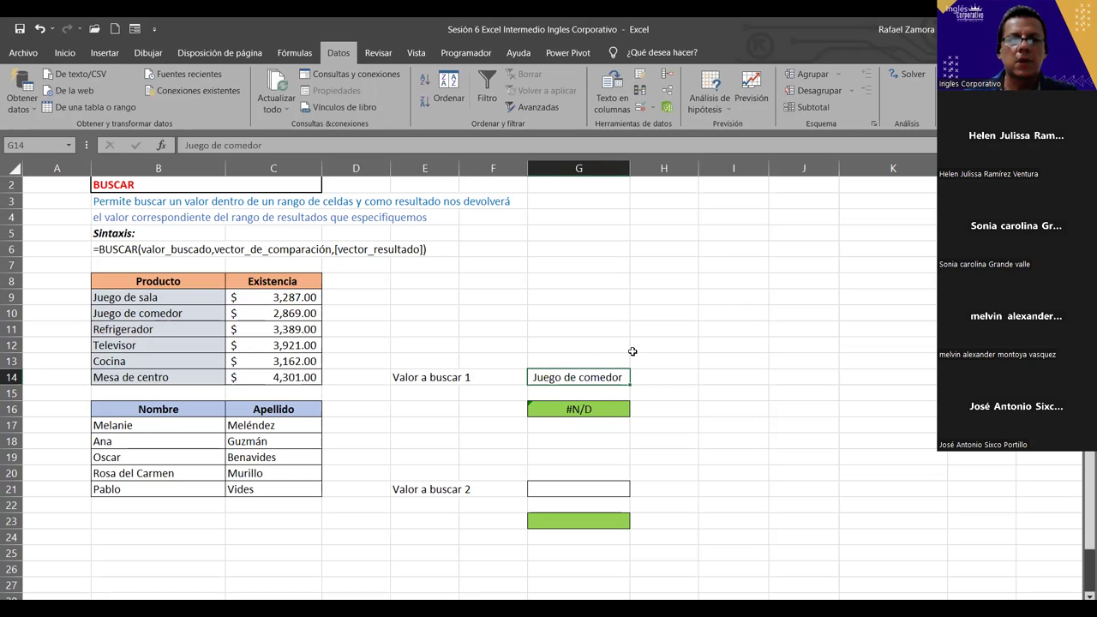
{"action": "type", "text": "Juego de sala"}
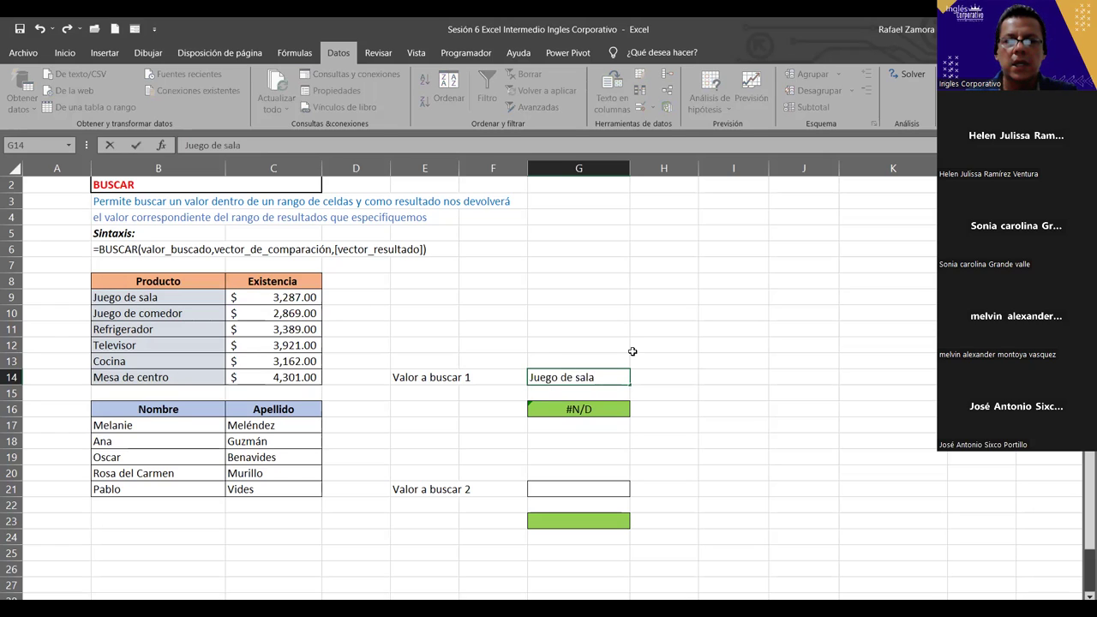
{"action": "key", "text": "Return"}
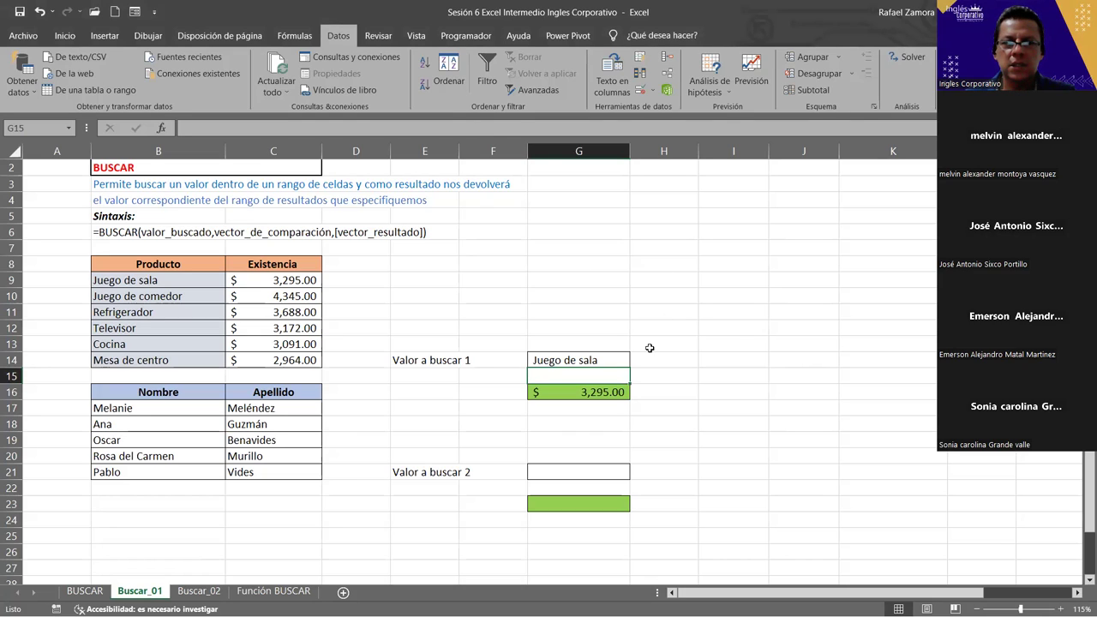
{"action": "key", "text": "Up"}
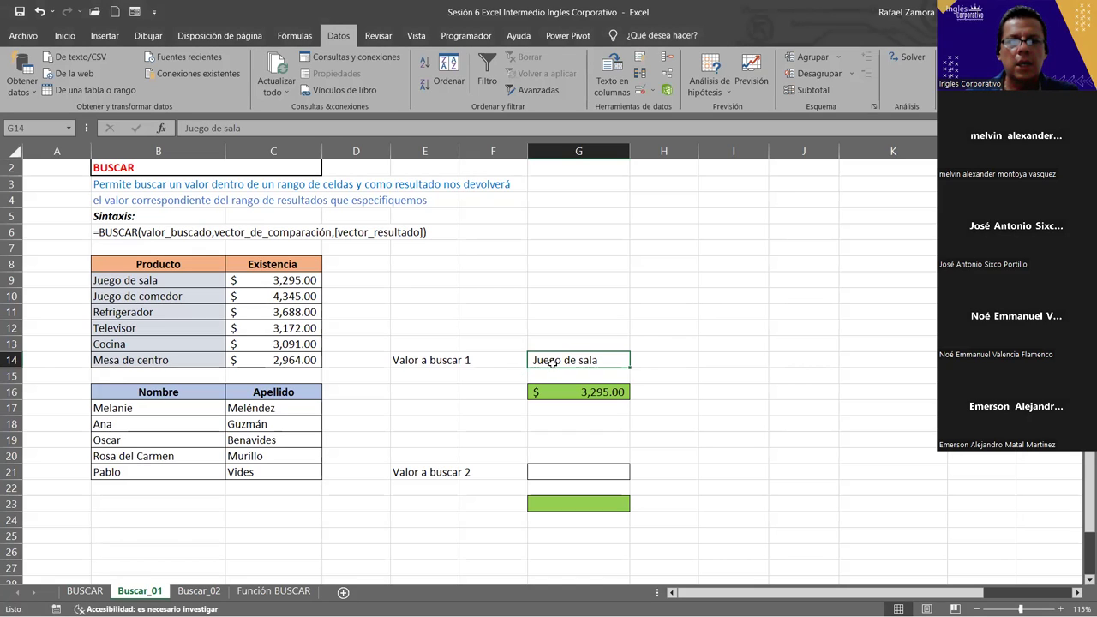
{"action": "type", "text": "TElevisor"}
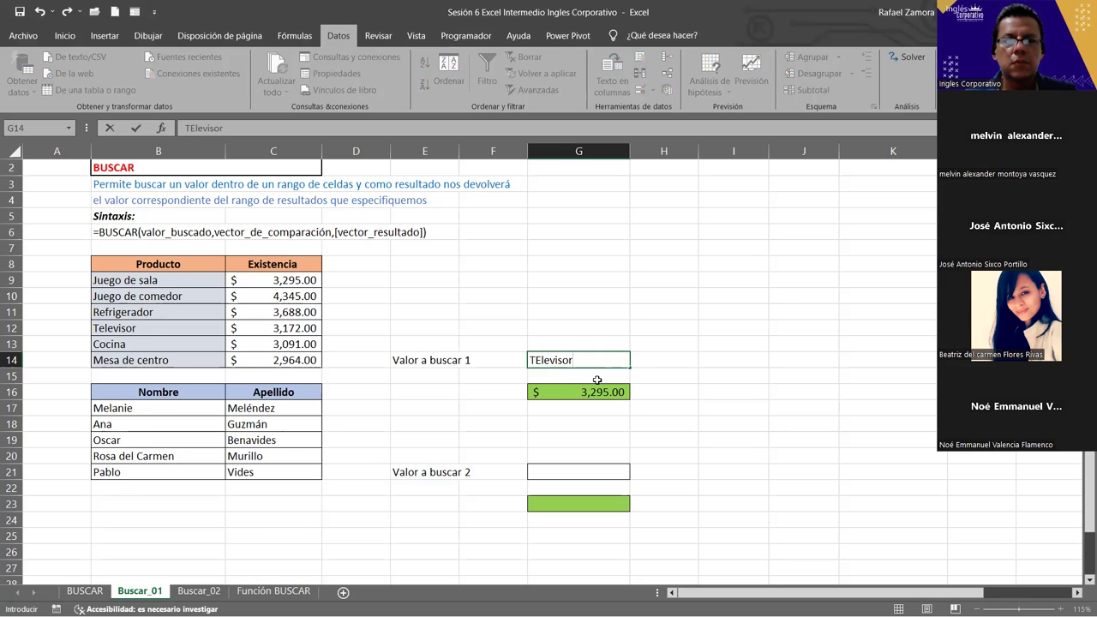
{"action": "key", "text": "Return"}
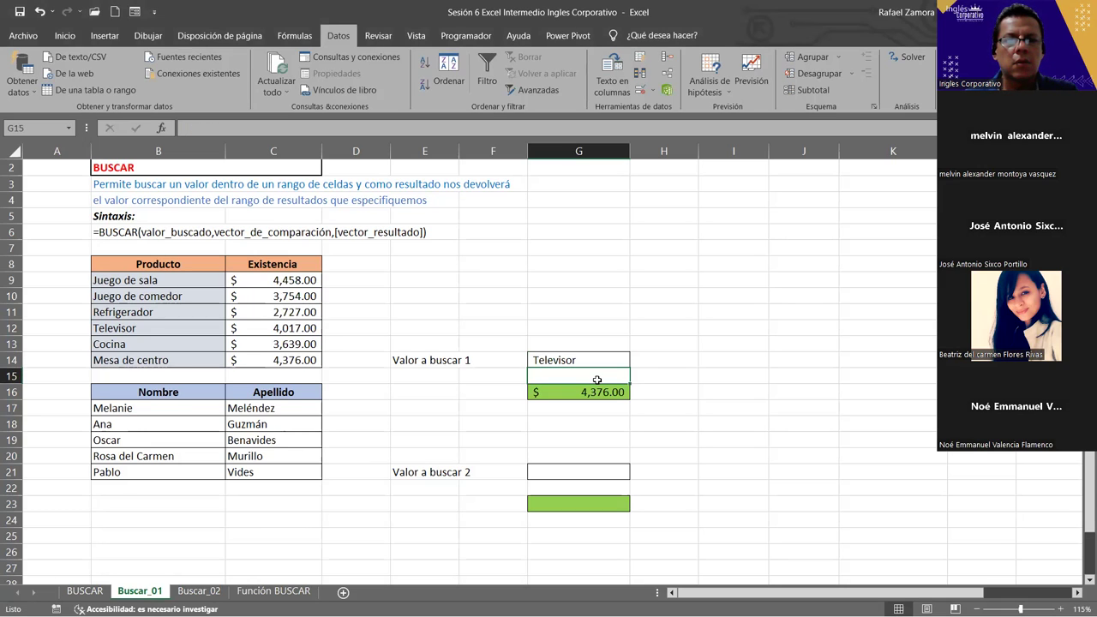
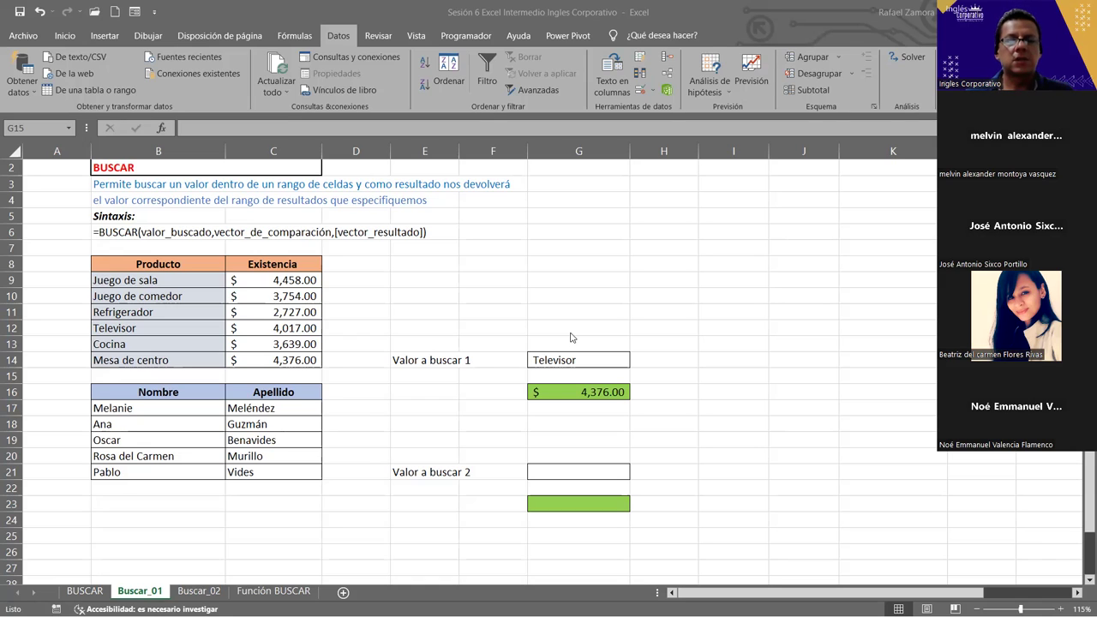
- Sort the Producto/Existencia table A to Z by product, from Cocina to Televisor
{"action": "left_click", "coordinate": [191, 283]}
{"action": "left_click_drag", "start_coordinate": [191, 283], "coordinate": [254, 360]}
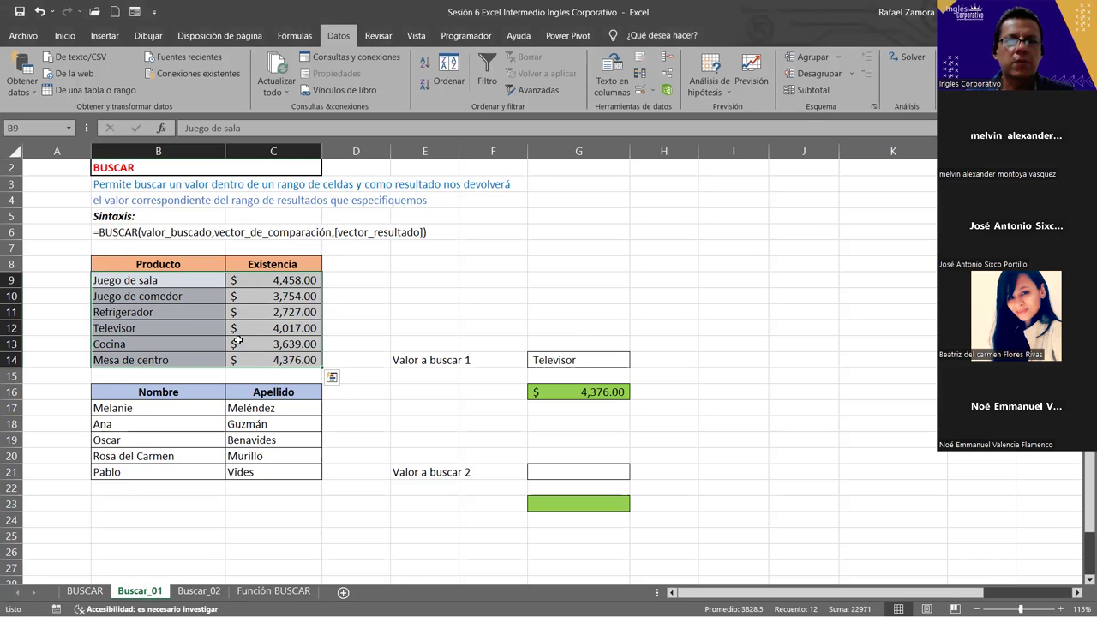
{"action": "left_click", "coordinate": [298, 299]}
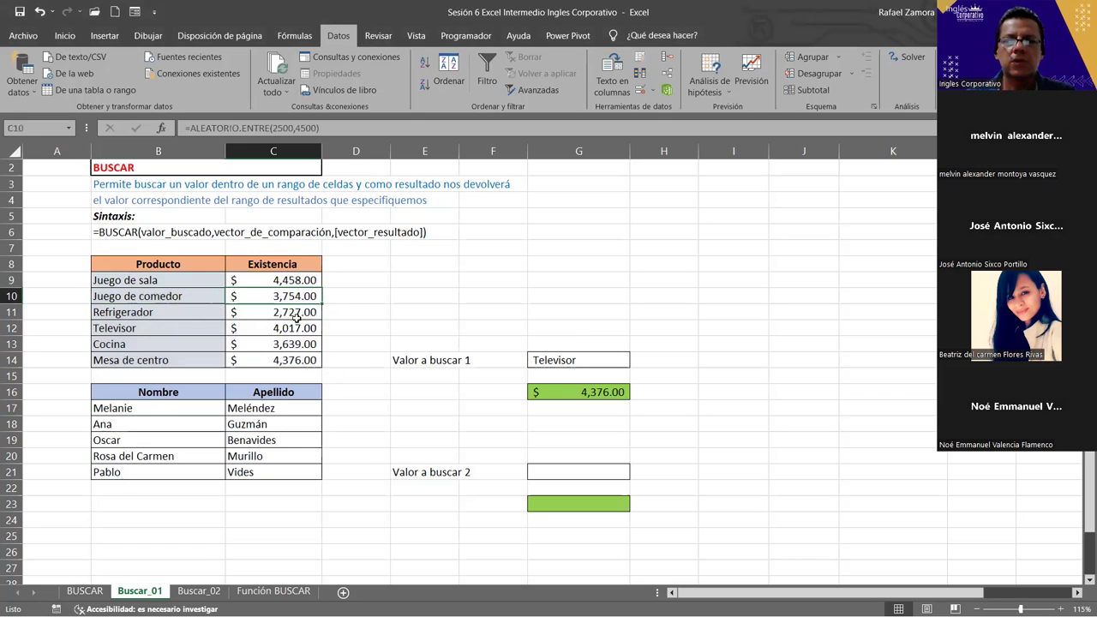
{"action": "left_click", "coordinate": [176, 330]}
{"action": "left_click", "coordinate": [424, 64]}
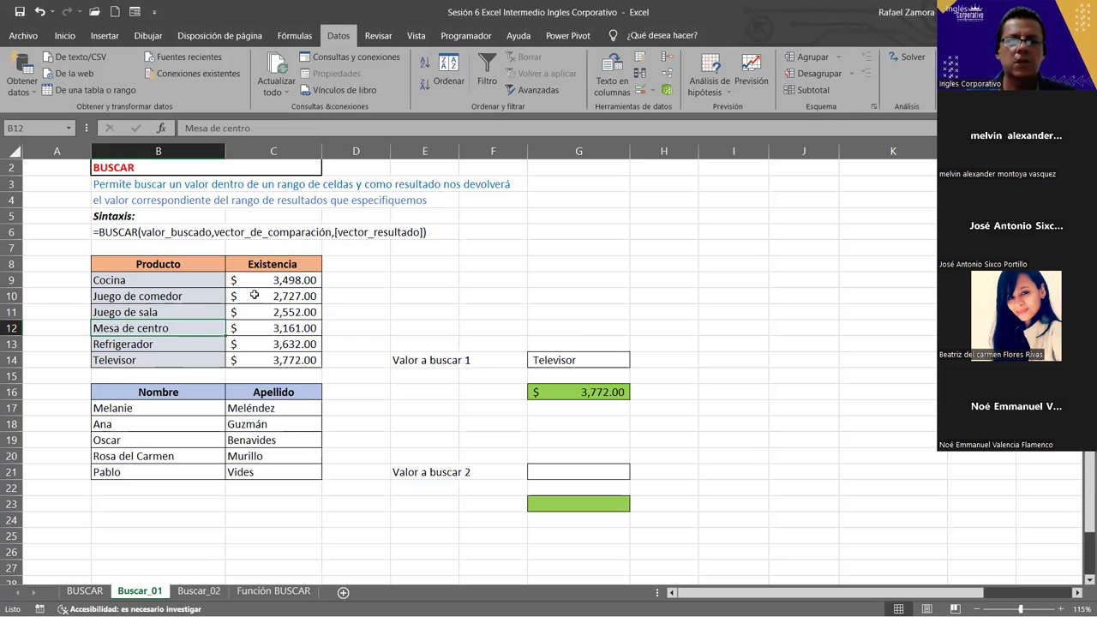
- Test Valor a buscar 1 in G14 with Cocina, Juego de comedor and Juego de sala
{"action": "left_click", "coordinate": [578, 360]}
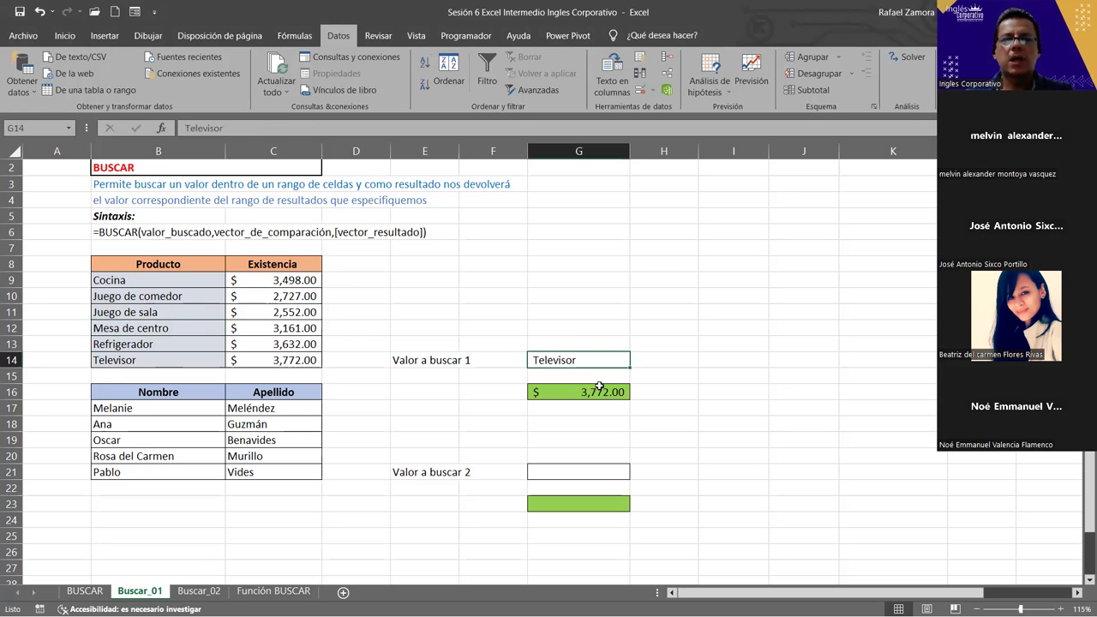
{"action": "type", "text": "Cocina"}
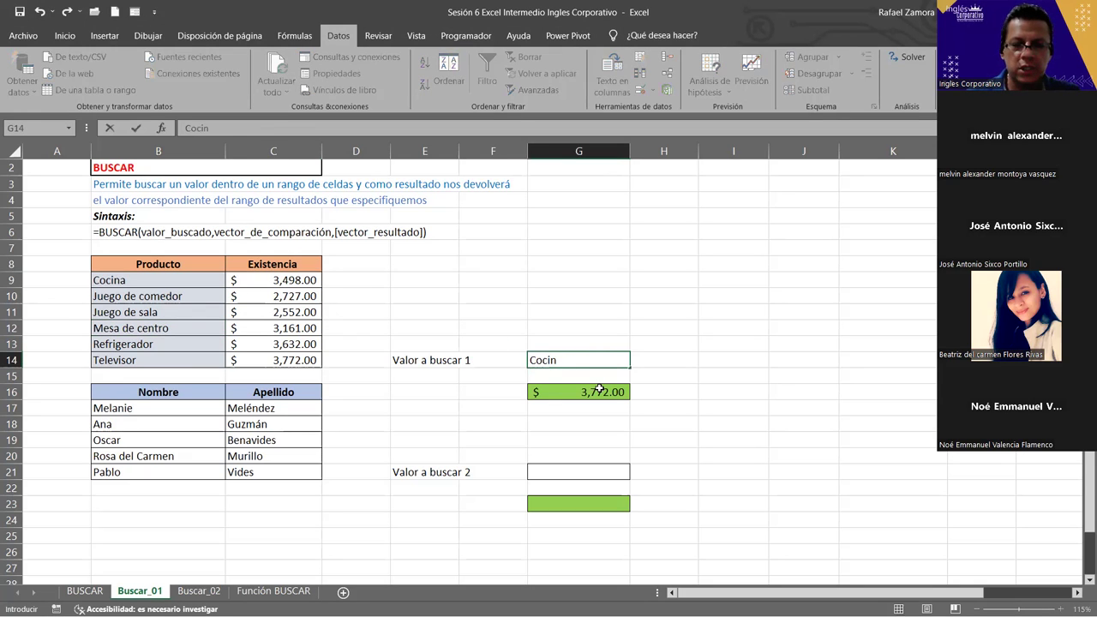
{"action": "key", "text": "ctrl+Return"}
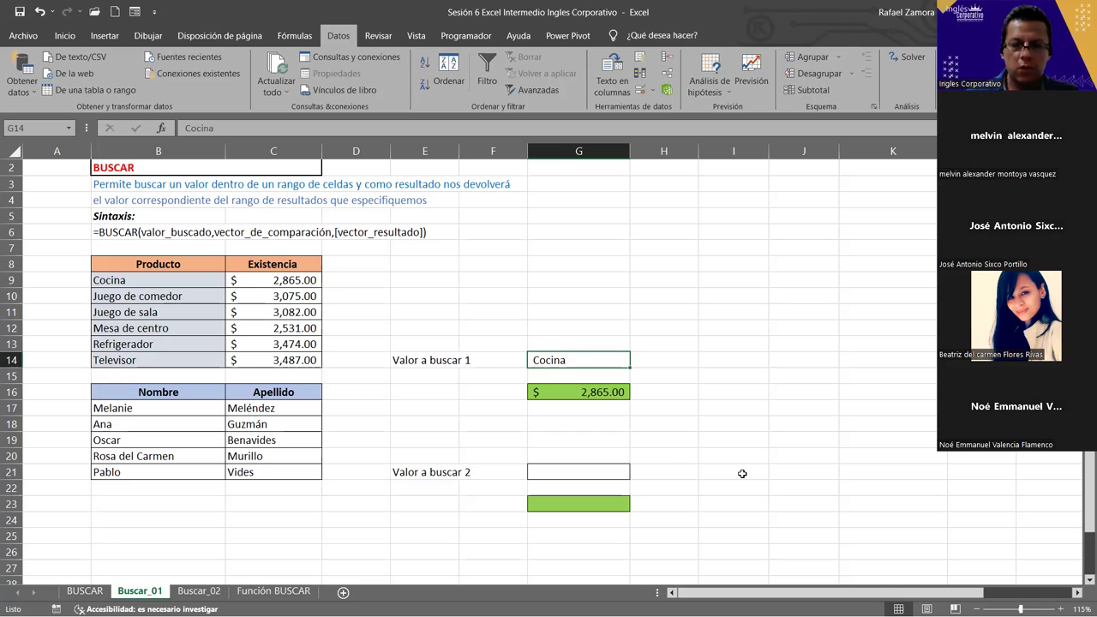
{"action": "type", "text": "Juego de comedor"}
{"action": "key", "text": "ctrl+Return"}
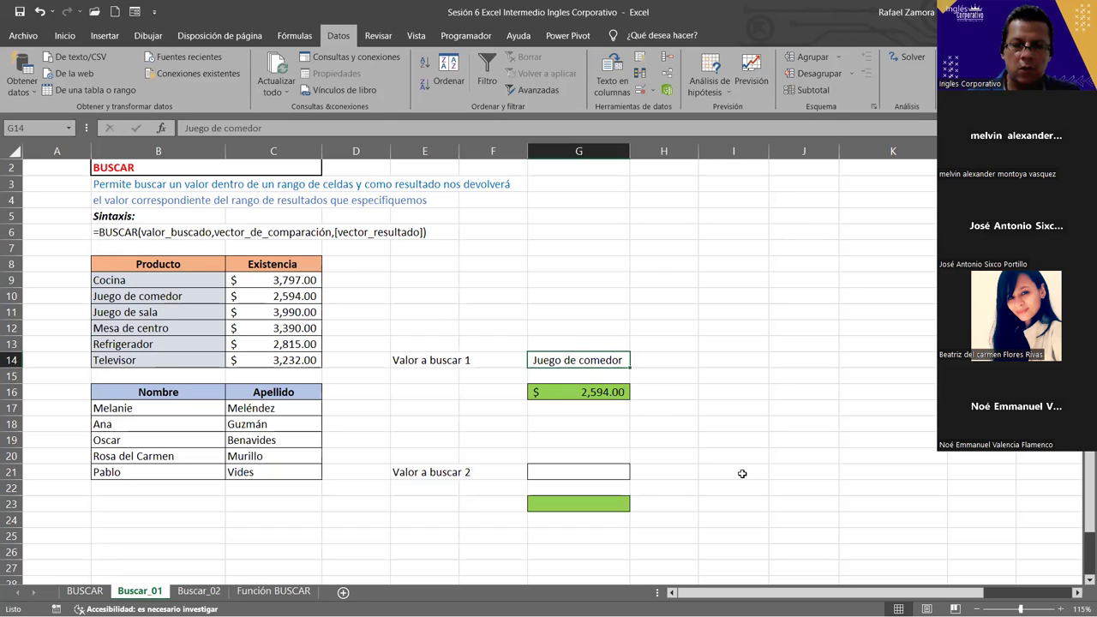
{"action": "type", "text": "Juego"}
{"action": "type", "text": "ala"}
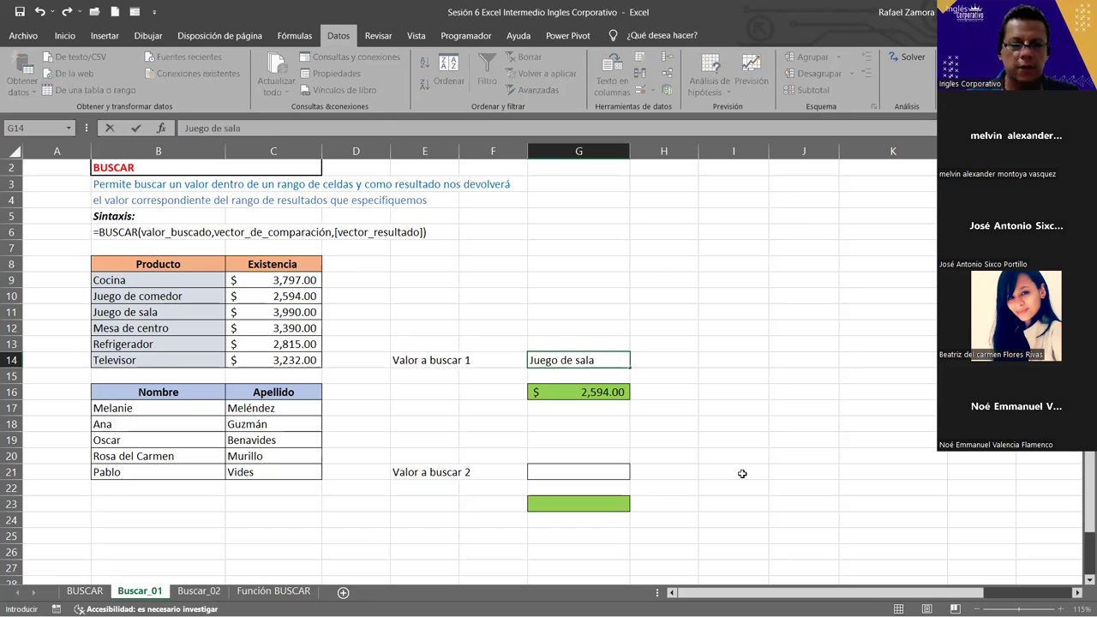
{"action": "key", "text": "ctrl+Return"}
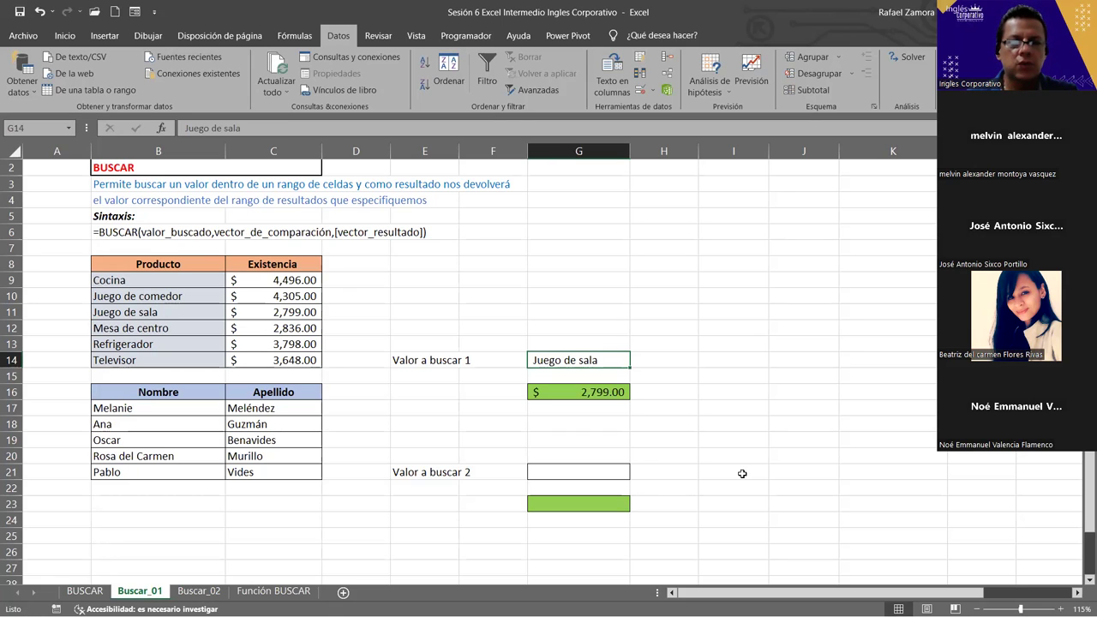
- Test Mesa de centro and Refrigerador, then finish with Televisor as the lookup value
{"action": "type", "text": "Mesa de centro"}
{"action": "key", "text": "ctrl+Return"}
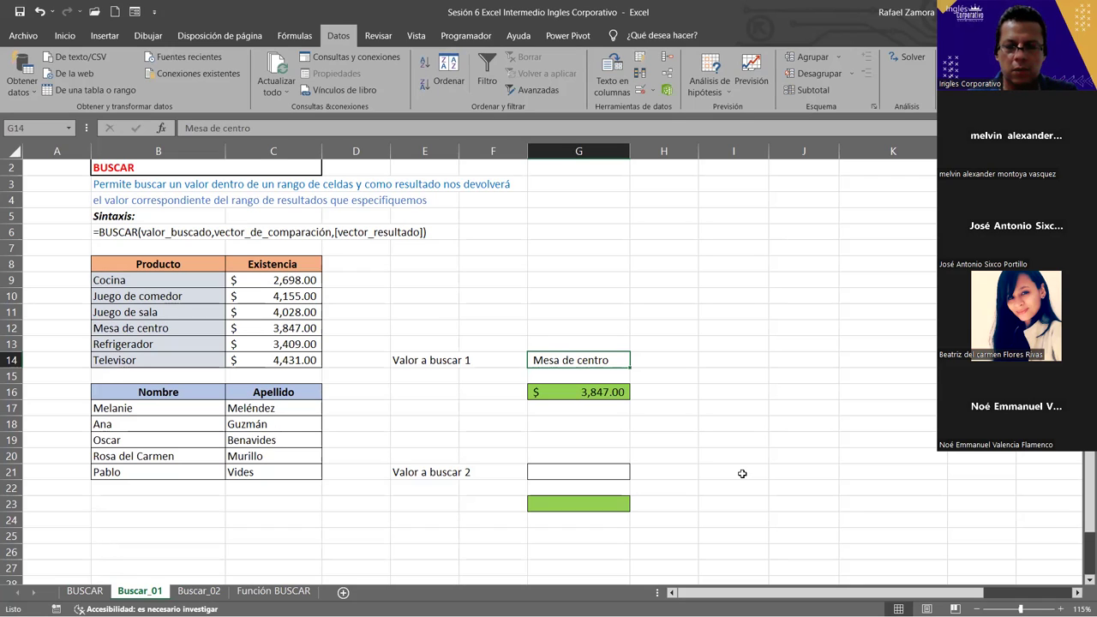
{"action": "type", "text": "Ree"}
{"action": "key", "text": "BackSpace"}
{"action": "type", "text": "frigerador"}
{"action": "key", "text": "ctrl+Return"}
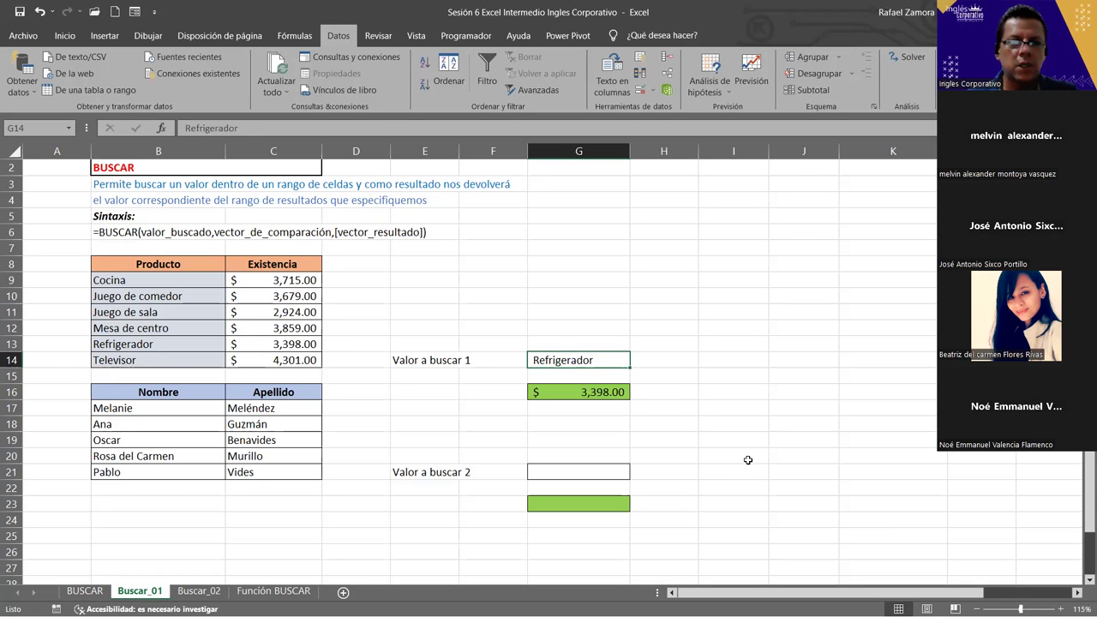
{"action": "type", "text": "Televisor"}
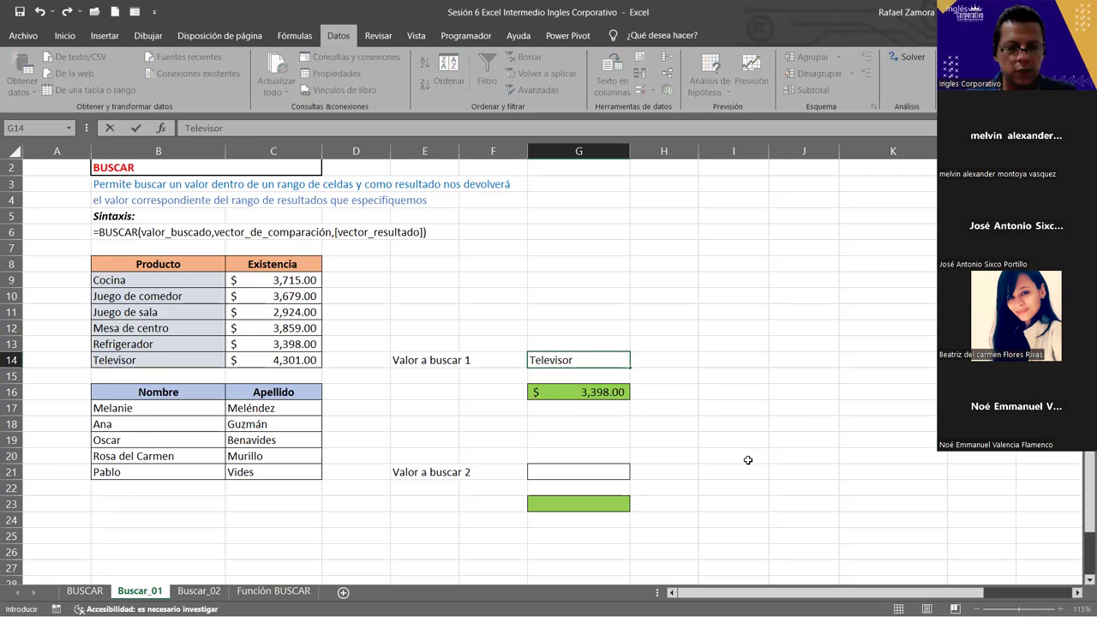
{"action": "key", "text": "ctrl+Return"}
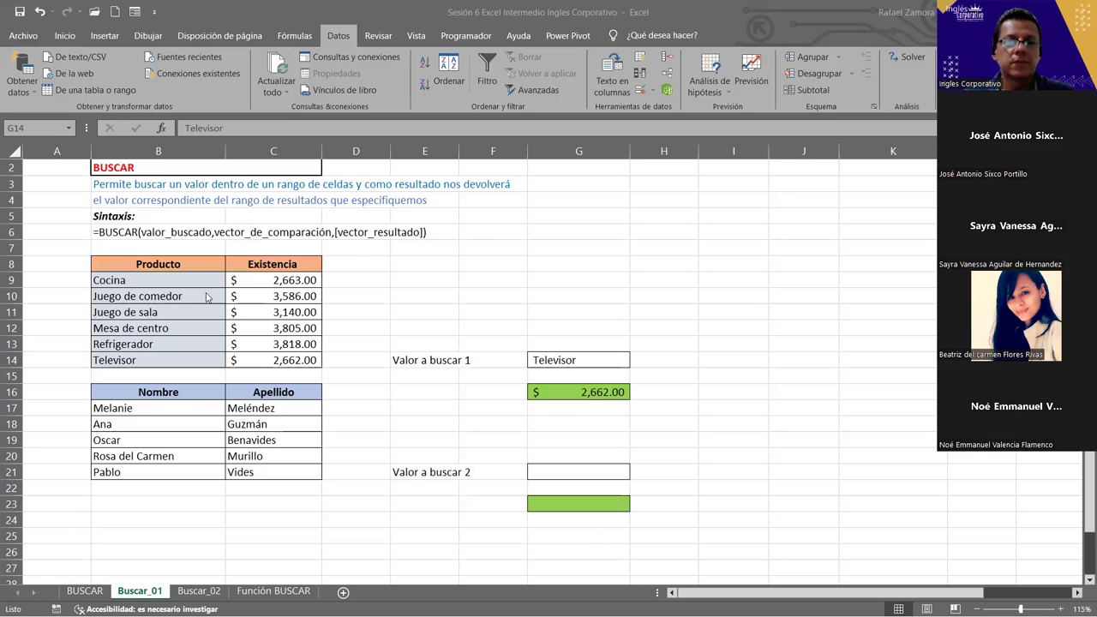
{"action": "left_click", "coordinate": [298, 298]}
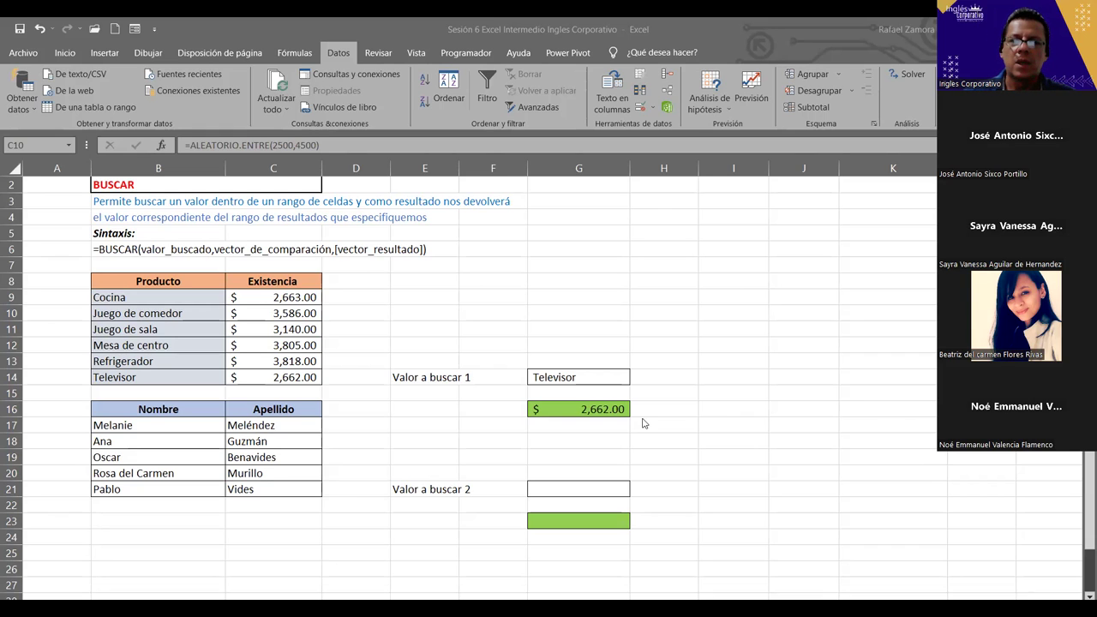
- Point out the names in the Nombre and Apellido columns
{"action": "left_click", "coordinate": [493, 474]}
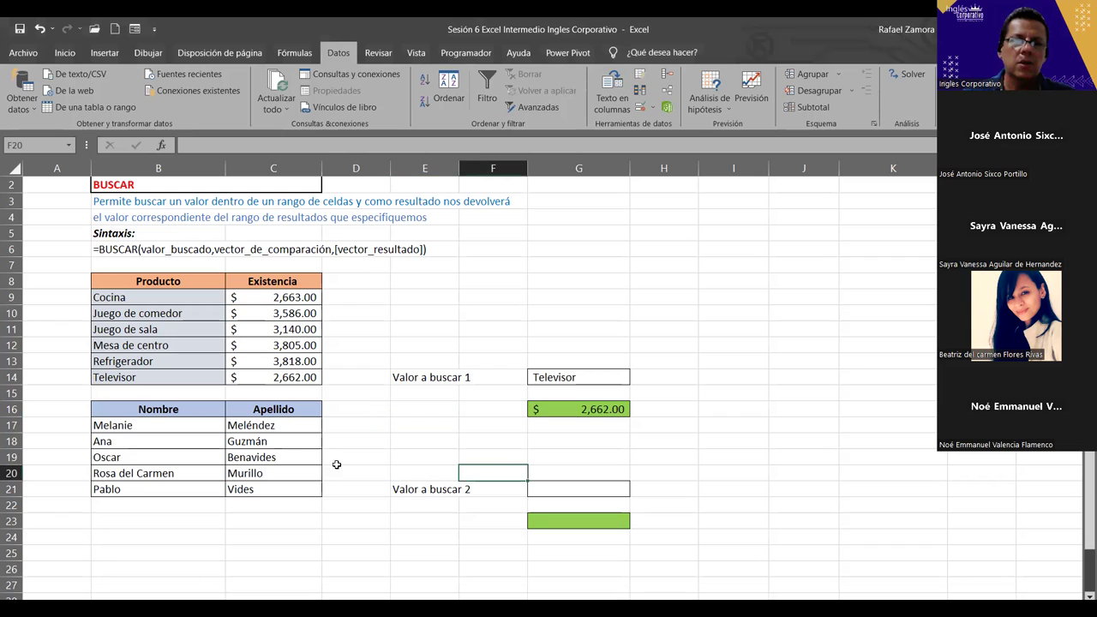
{"action": "left_click", "coordinate": [190, 431]}
{"action": "left_click", "coordinate": [184, 408]}
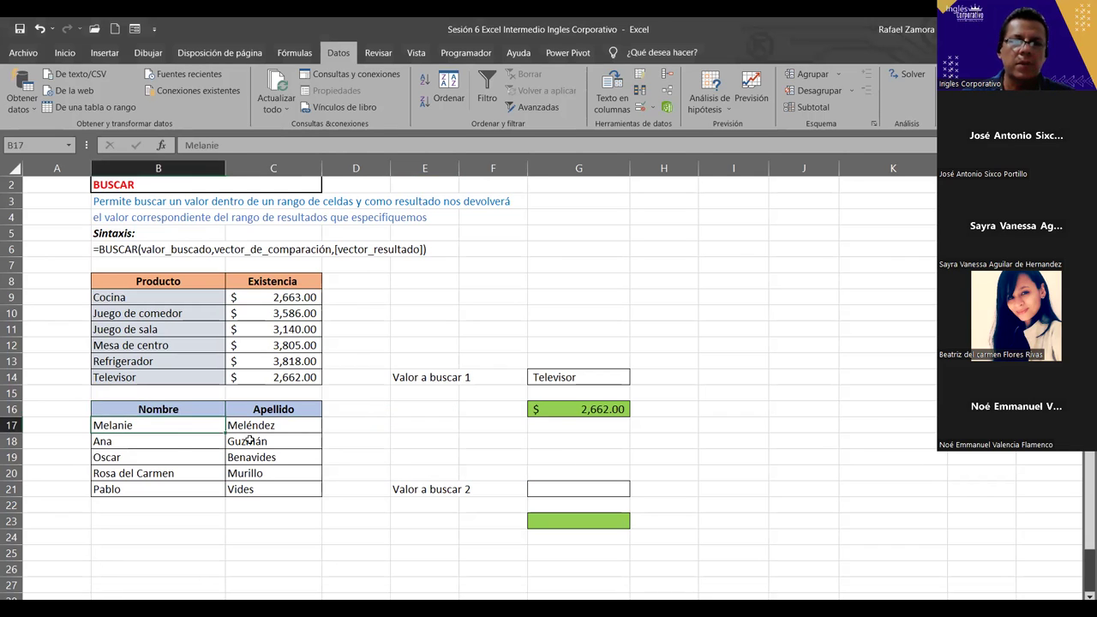
{"action": "left_click", "coordinate": [254, 441]}
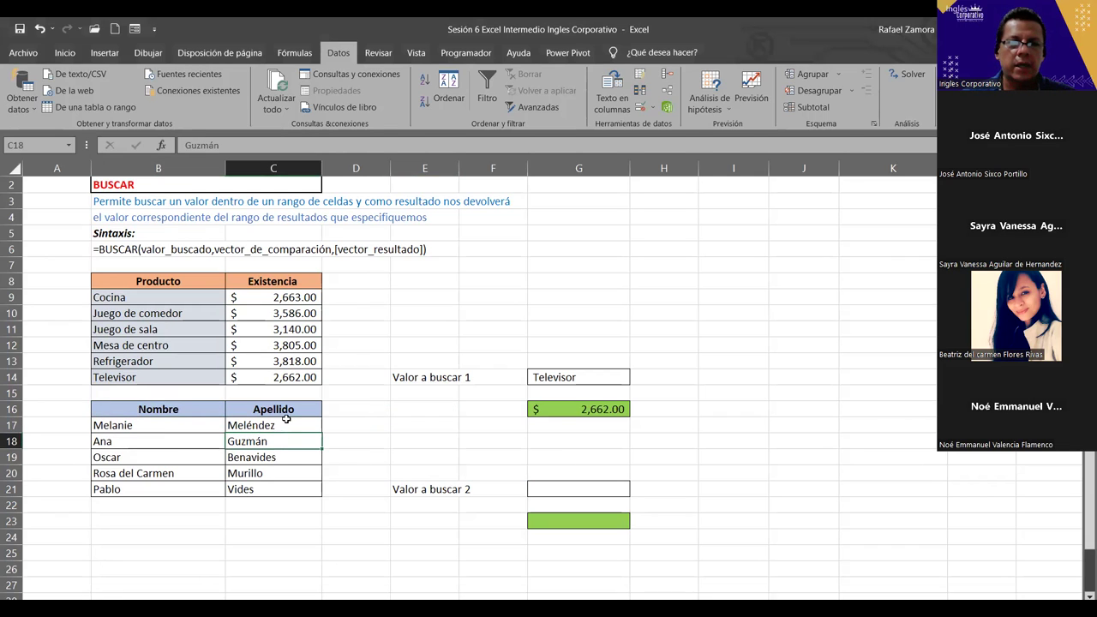
- Type the label 'Nombre' in G20 above the Valor a buscar 2 entry
{"action": "left_click", "coordinate": [577, 496]}
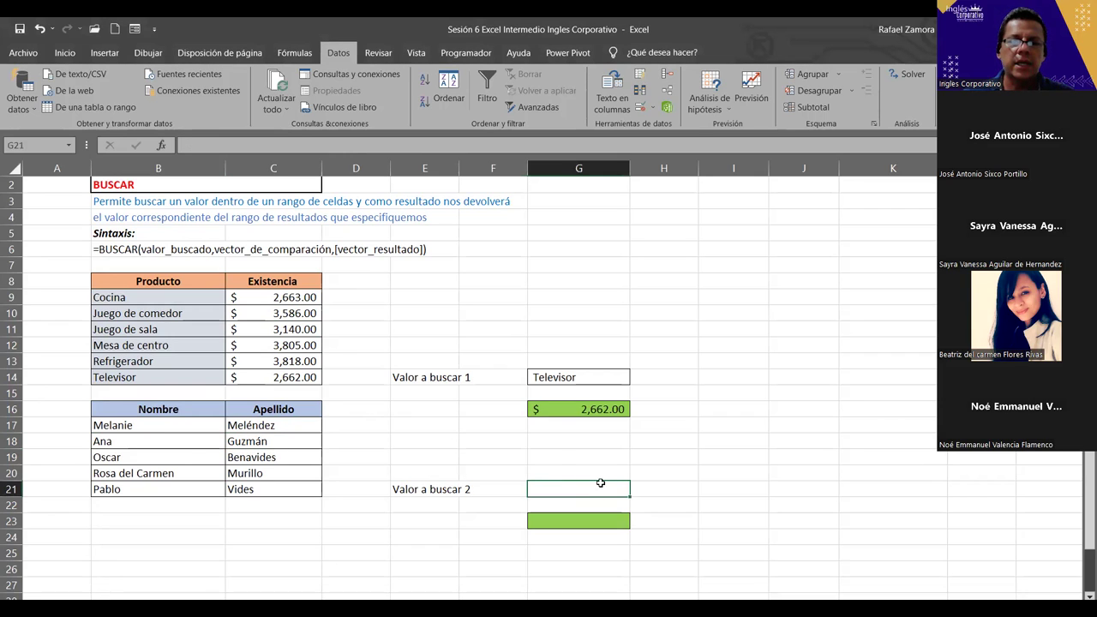
{"action": "left_click", "coordinate": [564, 473]}
{"action": "type", "text": "N"}
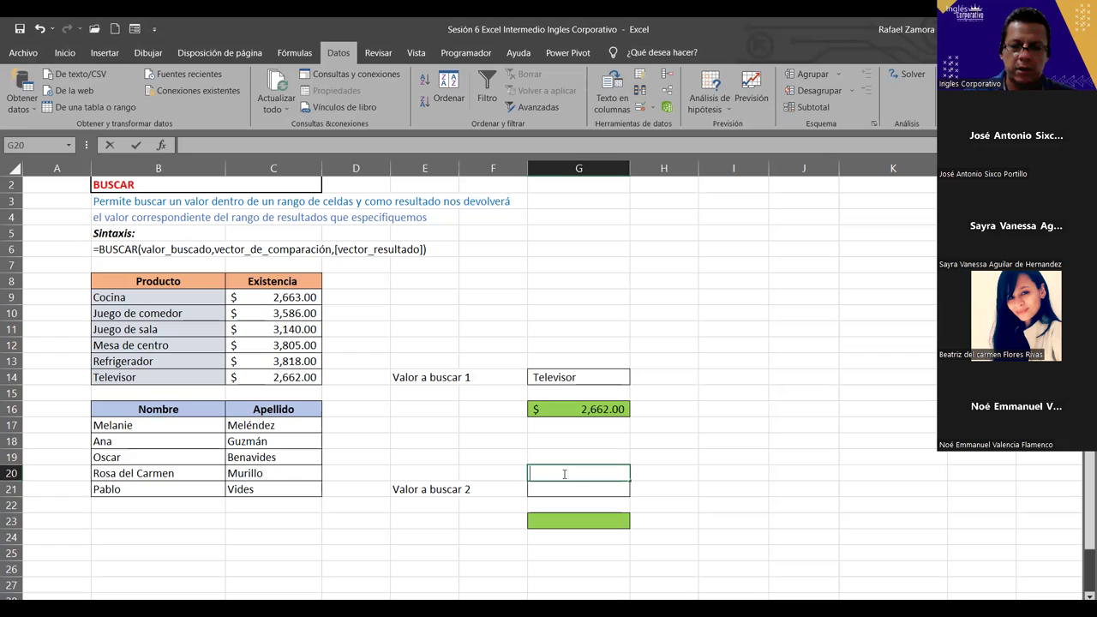
{"action": "type", "text": "ombre"}
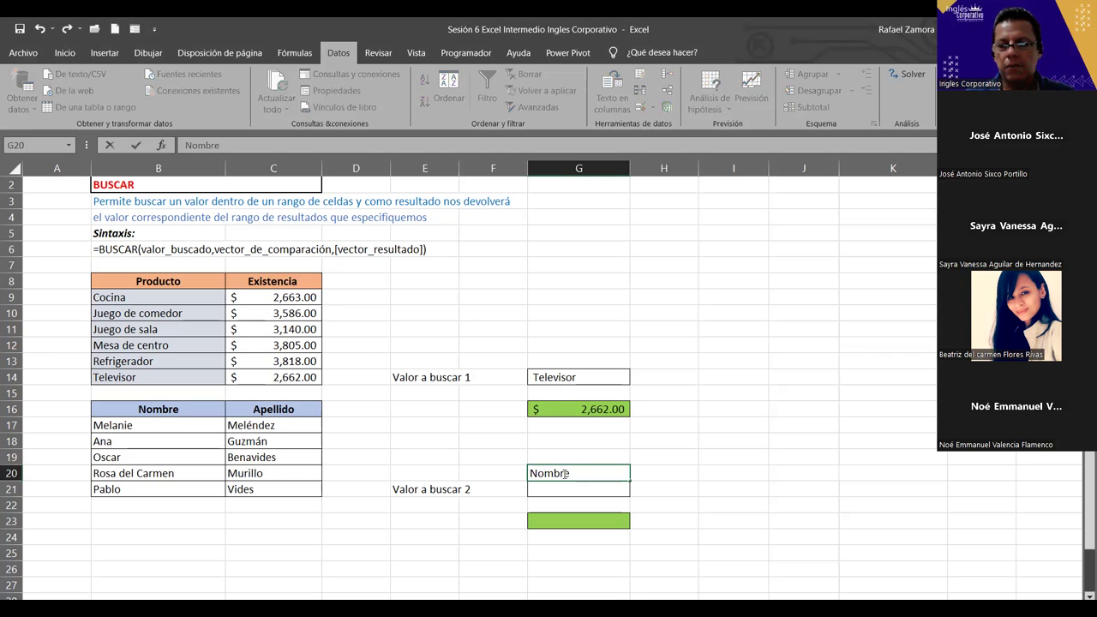
{"action": "key", "text": "Return"}
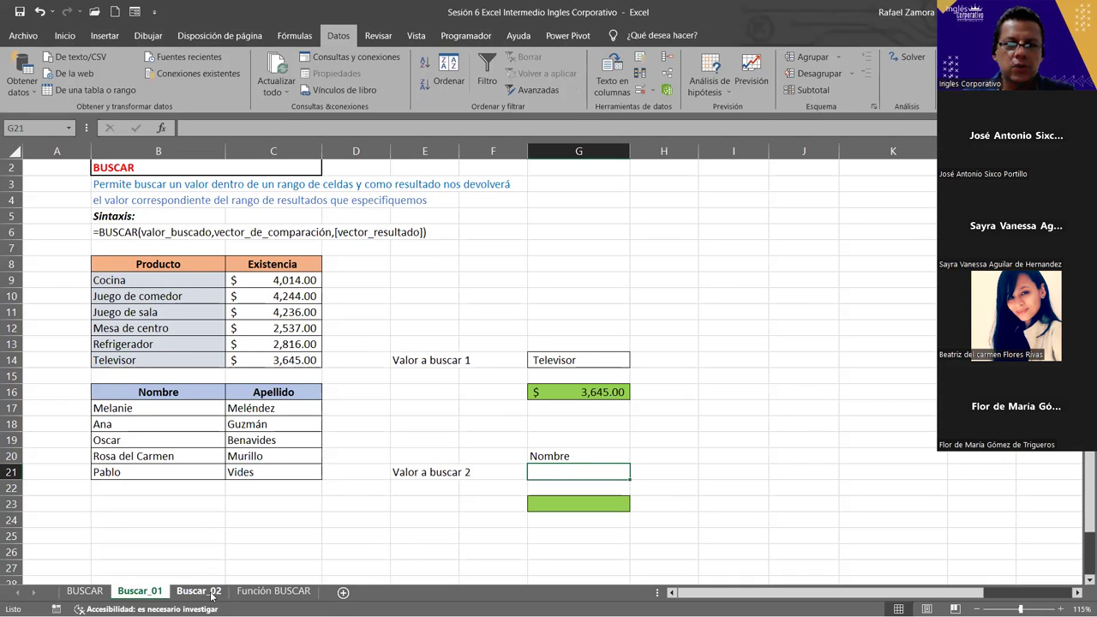
- Switch to the Buscar_02 sheet with its empty MES, Valor buscado and DÍA cells
{"action": "left_click", "coordinate": [199, 589]}
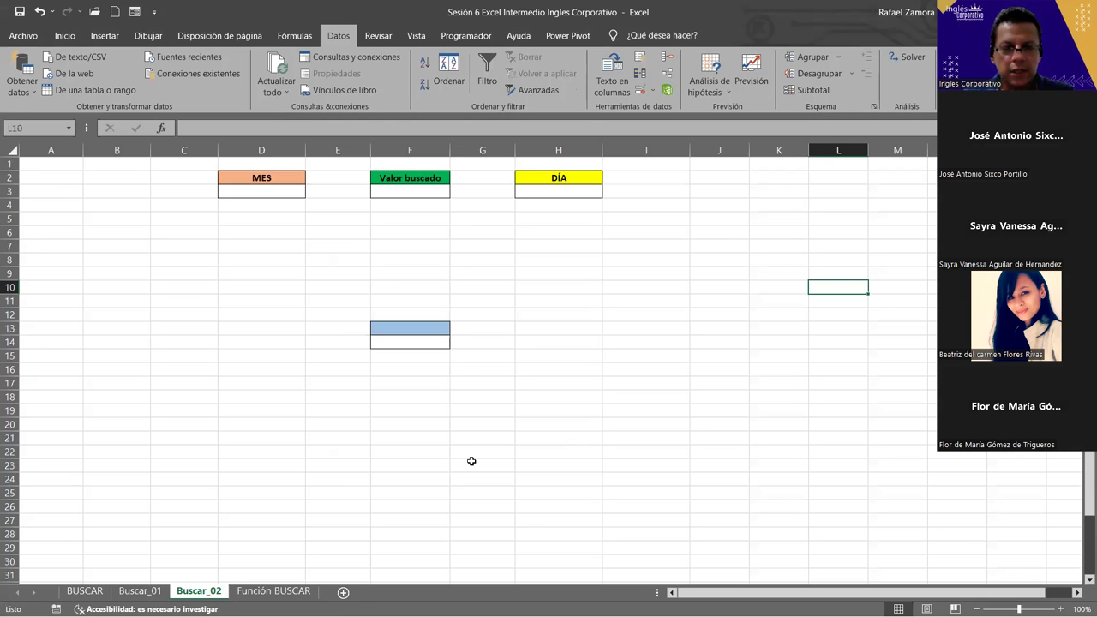
{"action": "scroll", "coordinate": [469, 461], "scroll_direction": "down", "scroll_amount": 1}
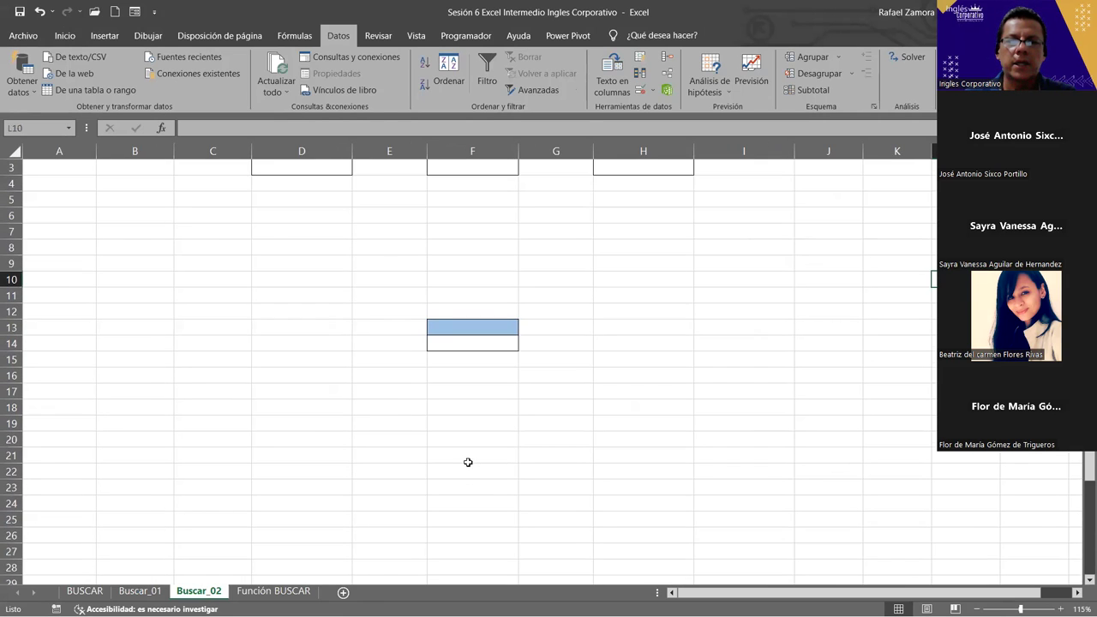
{"action": "scroll", "coordinate": [469, 461], "scroll_direction": "up", "scroll_amount": 1}
{"action": "scroll", "coordinate": [470, 461], "scroll_direction": "up", "scroll_amount": 1, "text": "ctrl"}
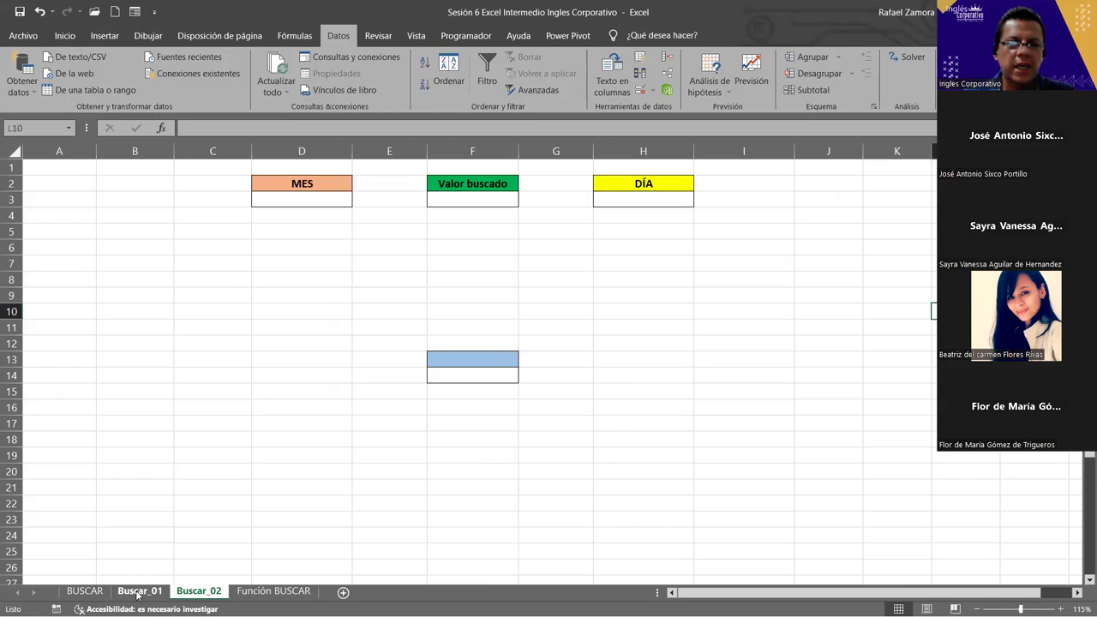
{"action": "left_click", "coordinate": [140, 591]}
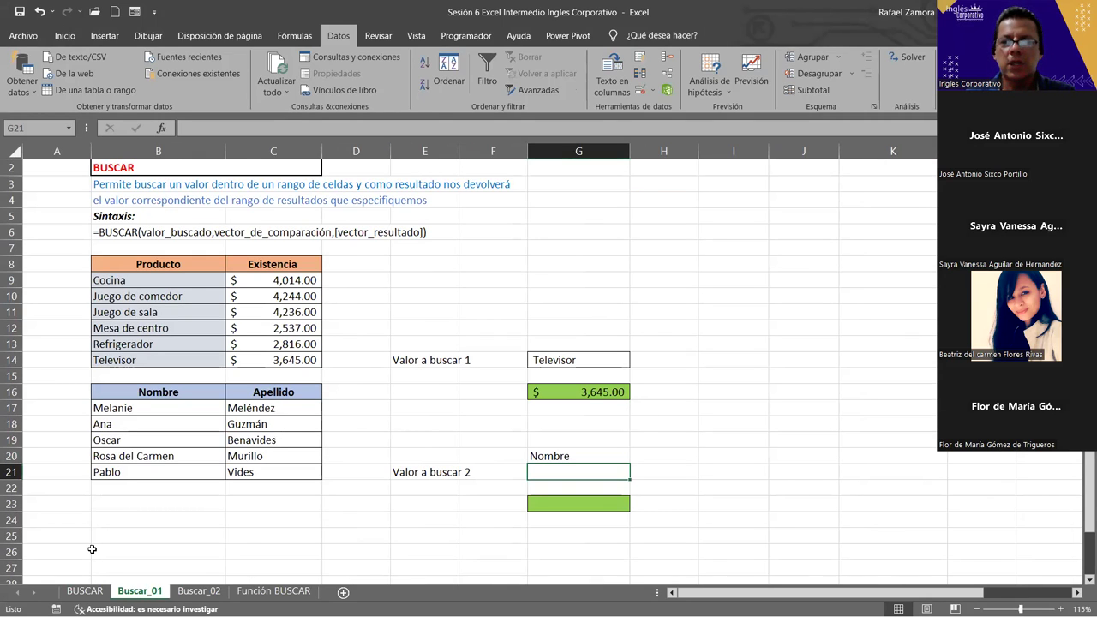
{"action": "left_click", "coordinate": [206, 591]}
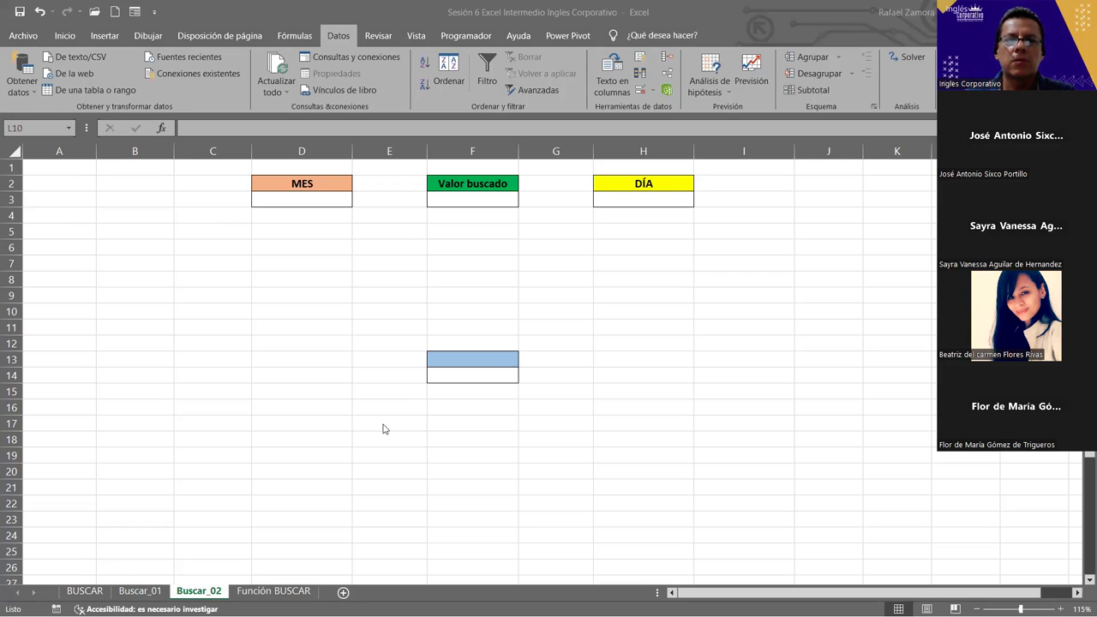
{"action": "left_click", "coordinate": [482, 201]}
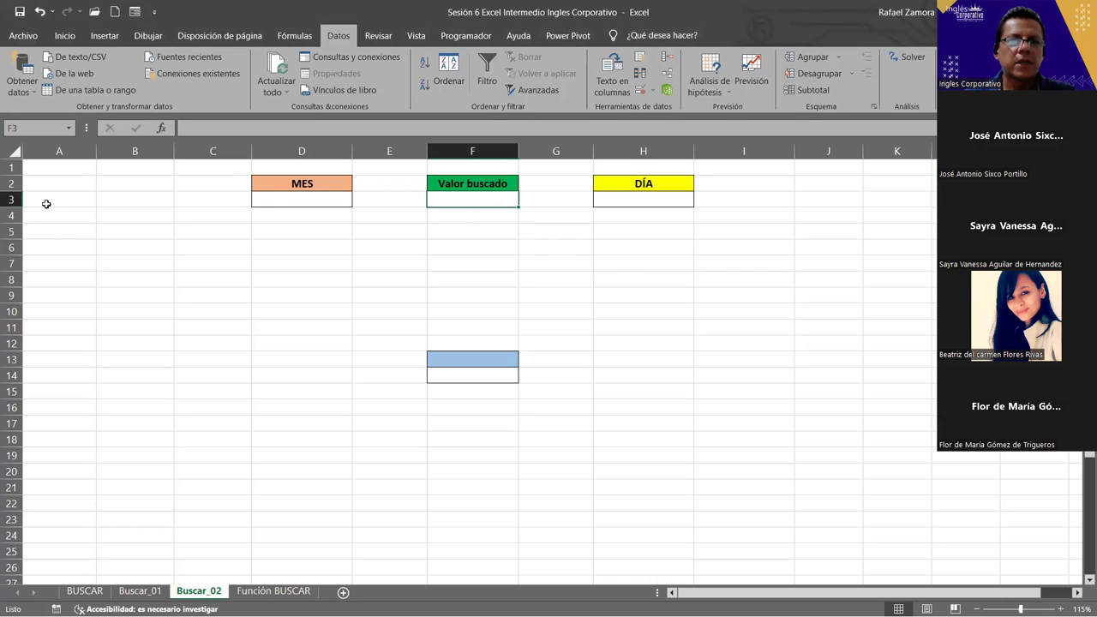
{"action": "left_click", "coordinate": [806, 199]}
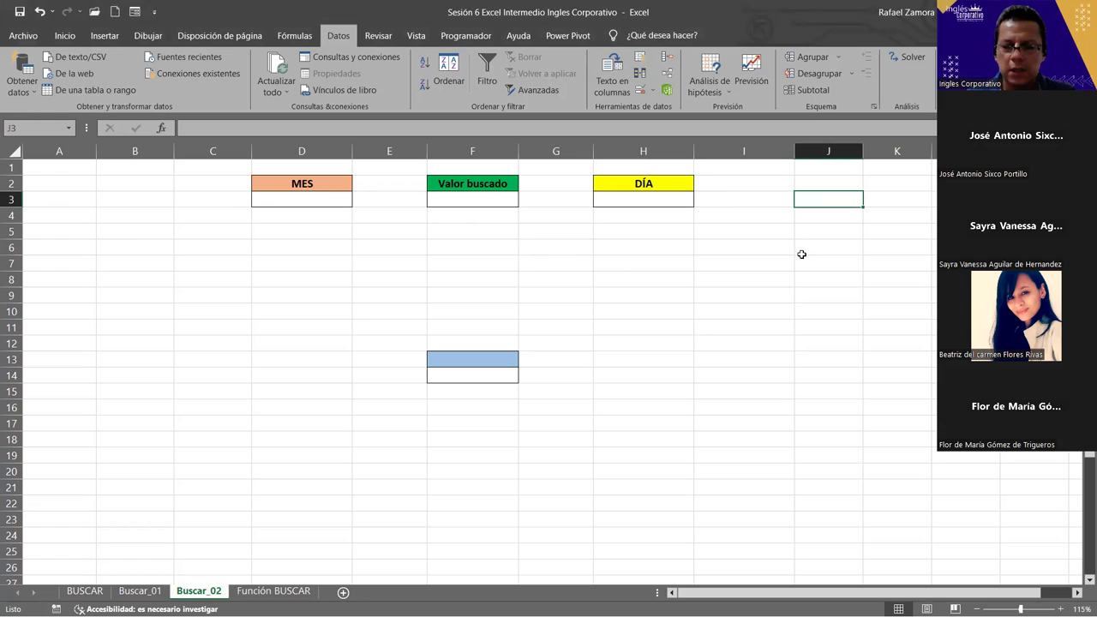
- Fill J3:J9 with a centered 1–7 series and narrow column J
{"action": "type", "text": "1"}
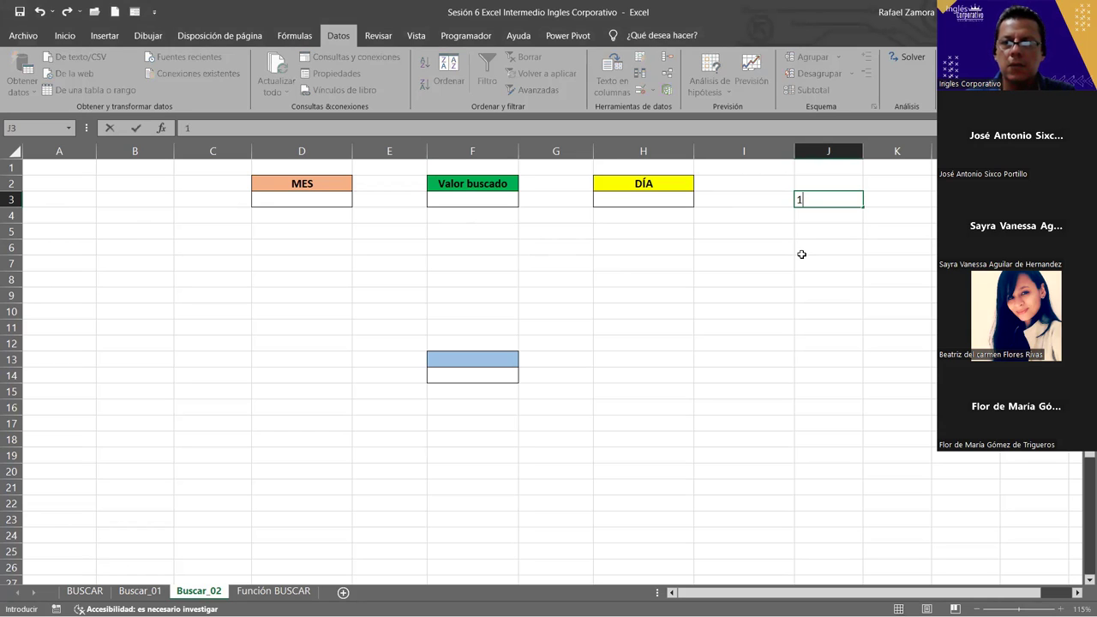
{"action": "key", "text": "Return"}
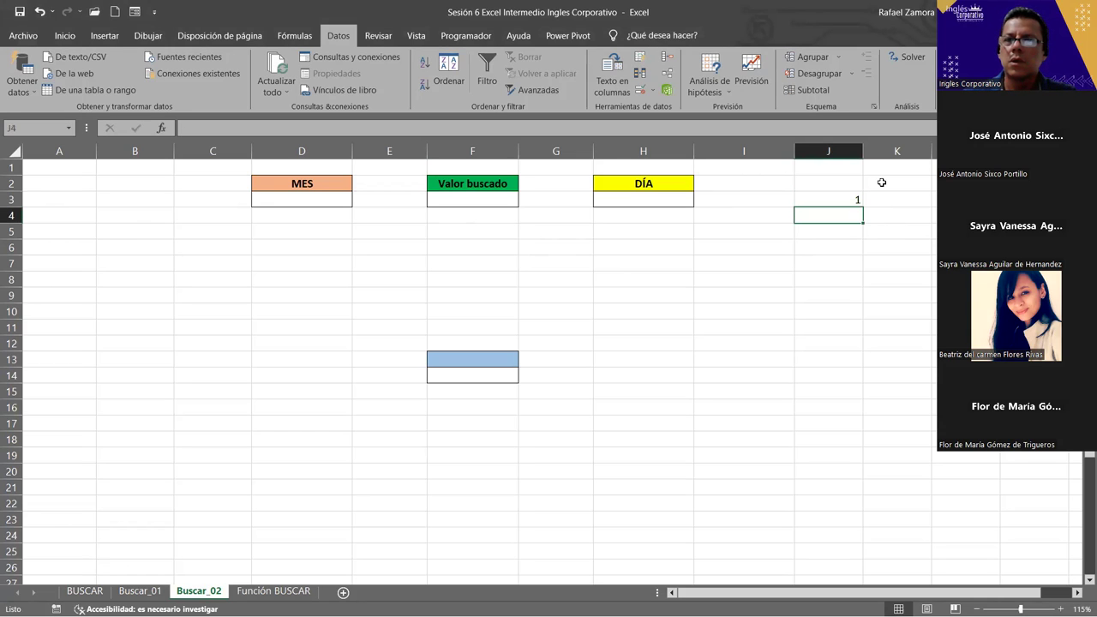
{"action": "left_click", "coordinate": [818, 200]}
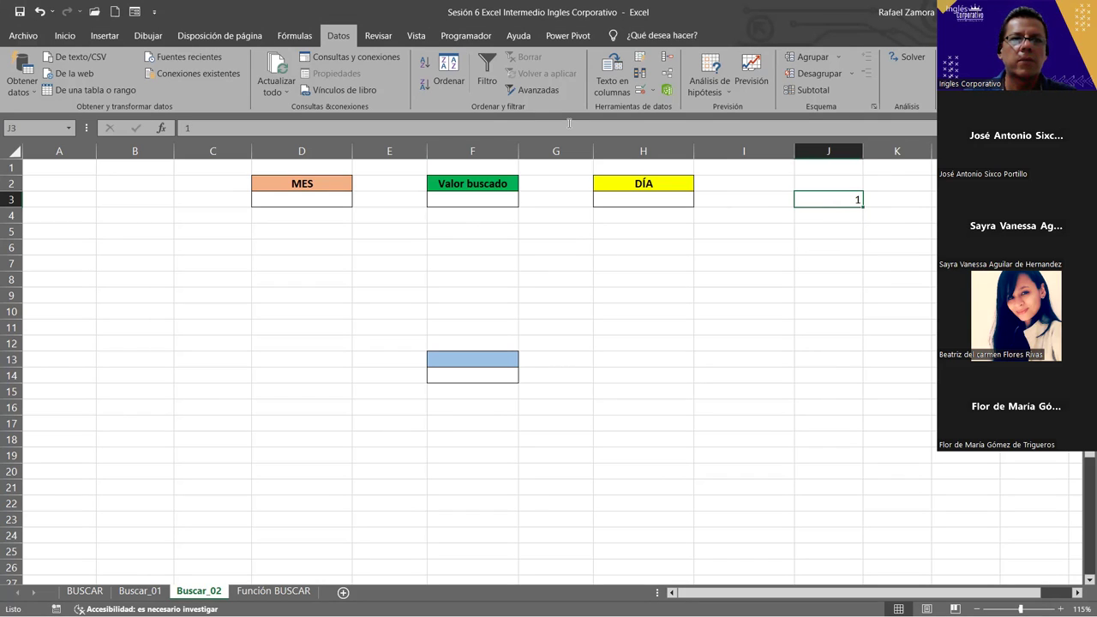
{"action": "left_click", "coordinate": [64, 35]}
{"action": "left_click", "coordinate": [268, 88]}
{"action": "left_click_drag", "start_coordinate": [863, 215], "coordinate": [863, 215]}
{"action": "left_click_drag", "start_coordinate": [863, 284], "coordinate": [863, 285]}
{"action": "left_click", "coordinate": [871, 295]}
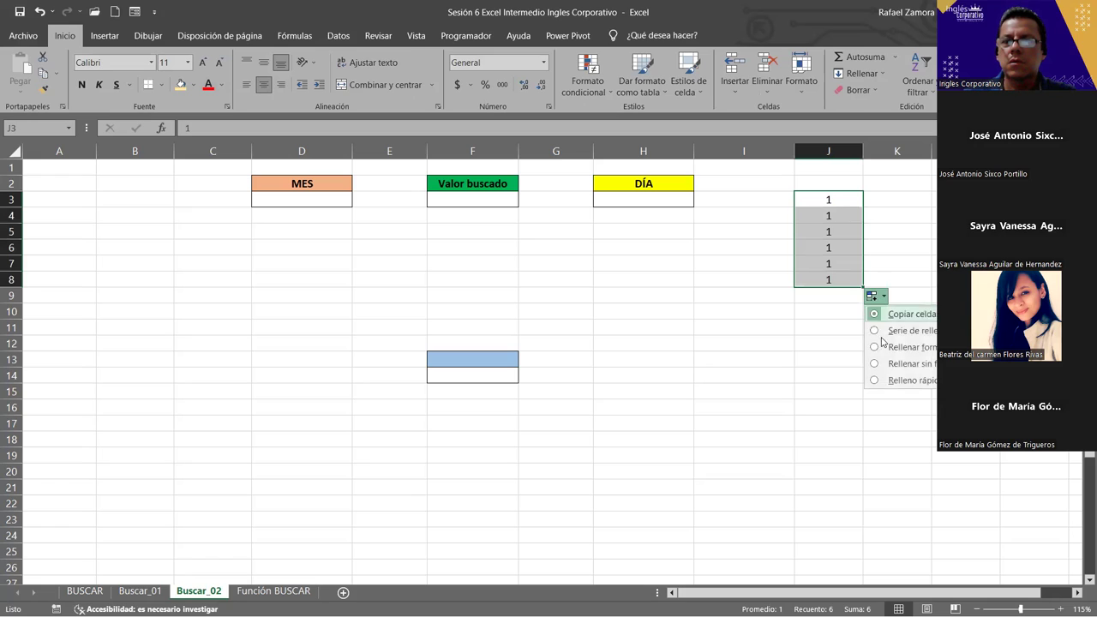
{"action": "left_click", "coordinate": [890, 336]}
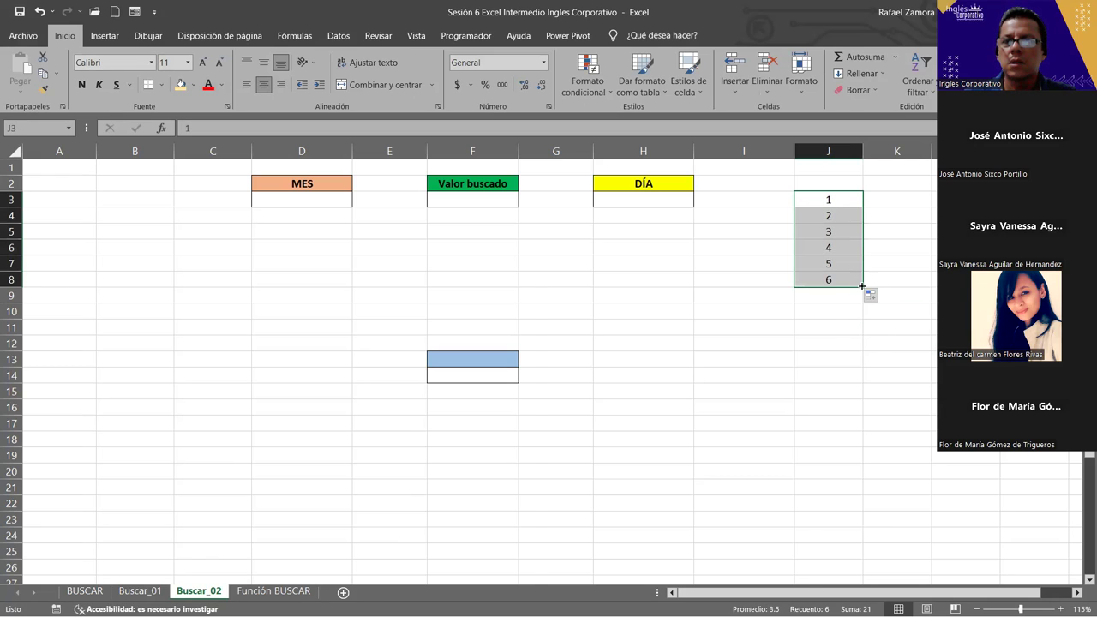
{"action": "left_click_drag", "start_coordinate": [863, 288], "coordinate": [881, 316]}
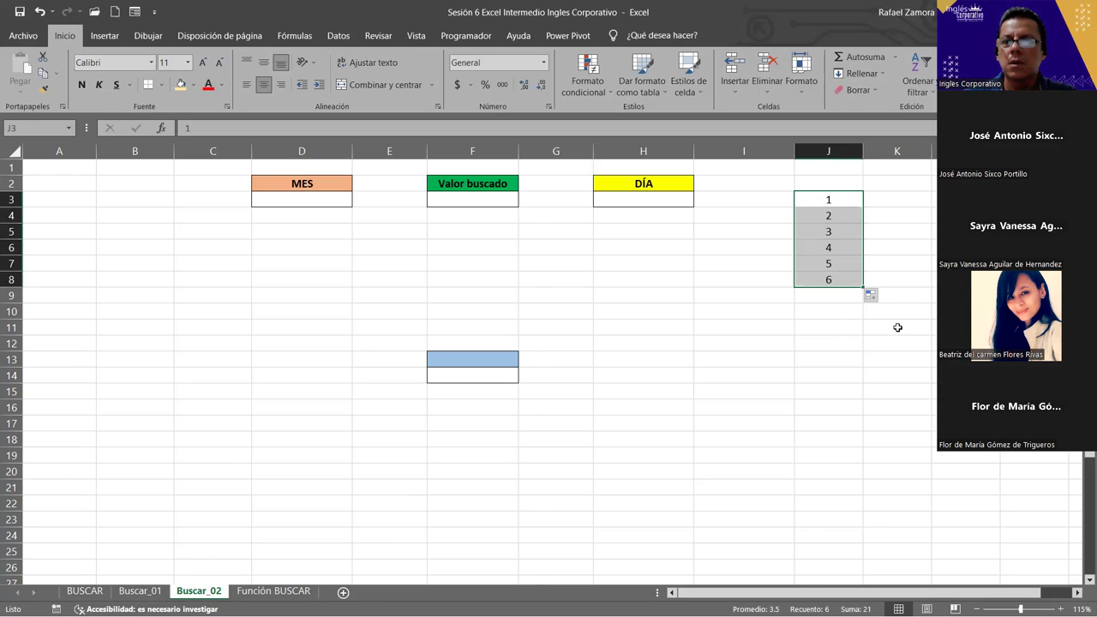
{"action": "left_click", "coordinate": [895, 378]}
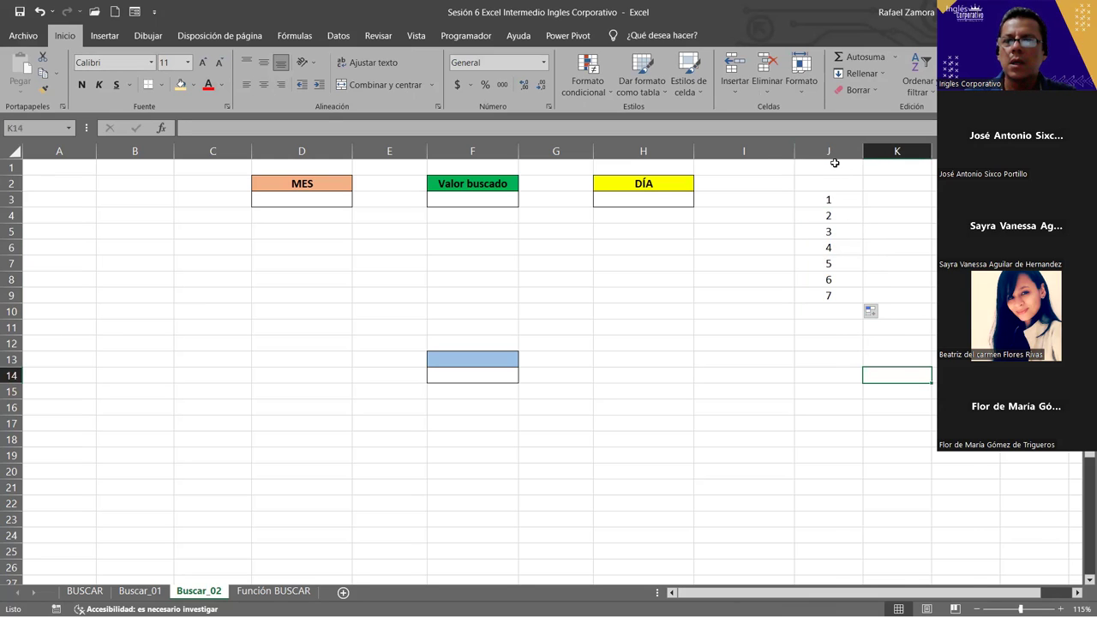
{"action": "left_click_drag", "start_coordinate": [860, 150], "coordinate": [836, 157]}
- Enter Lunes in K3 and autofill the weekdays down to Domingo in K9
{"action": "left_click", "coordinate": [843, 198]}
{"action": "type", "text": "Lunes"}
{"action": "key", "text": "Return"}
{"action": "left_click", "coordinate": [847, 199]}
{"action": "left_click_drag", "start_coordinate": [900, 200], "coordinate": [902, 301]}
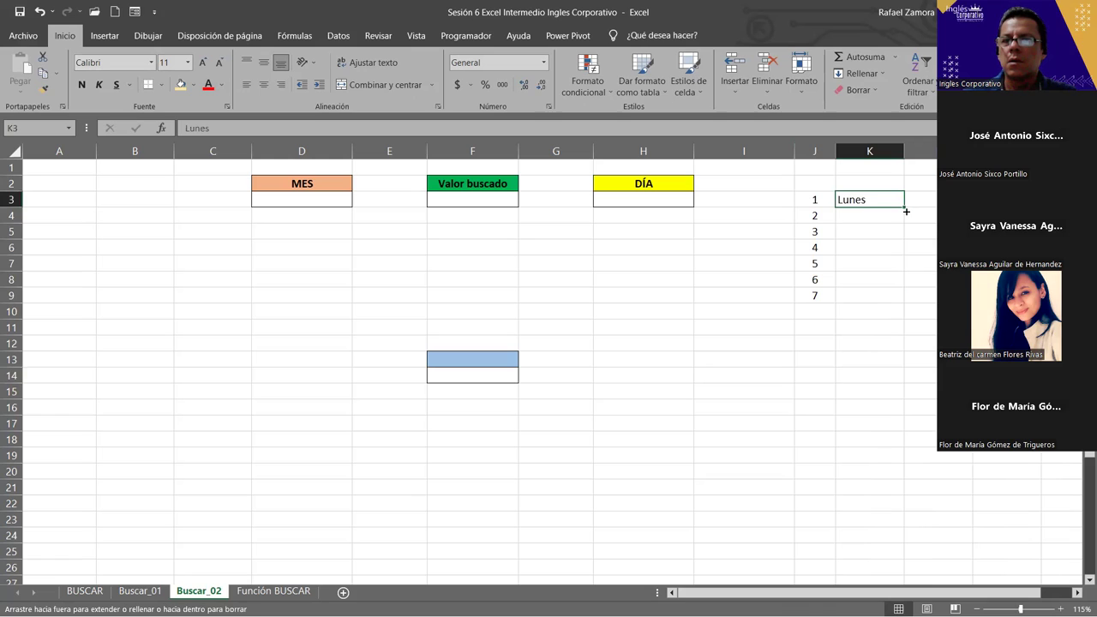
{"action": "left_click", "coordinate": [776, 375]}
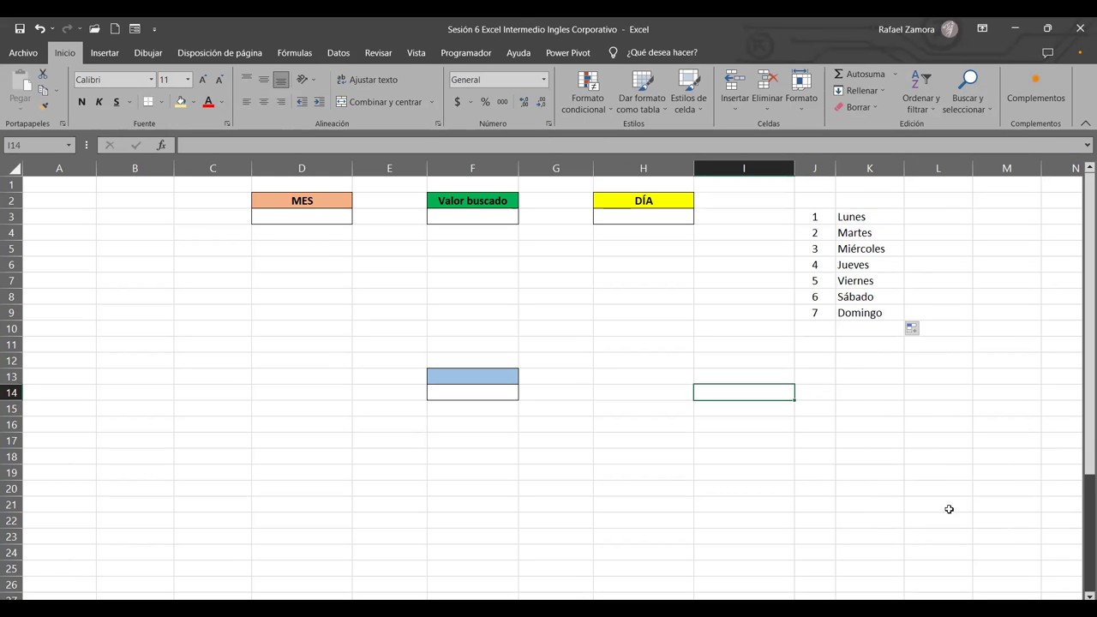
{"action": "left_click", "coordinate": [663, 507]}
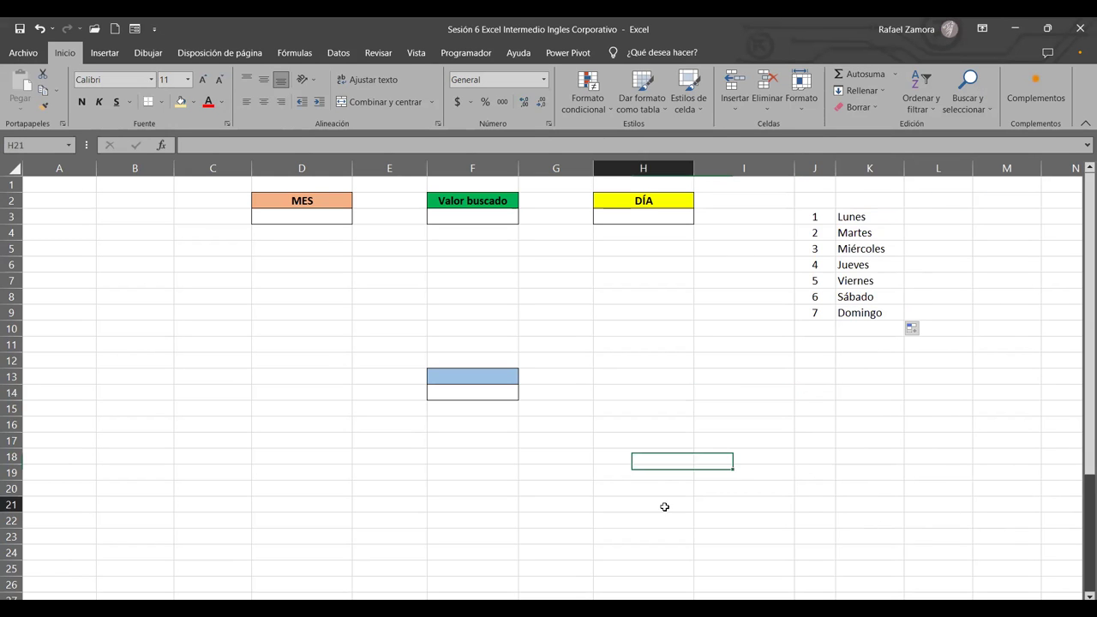
{"action": "left_click", "coordinate": [85, 231]}
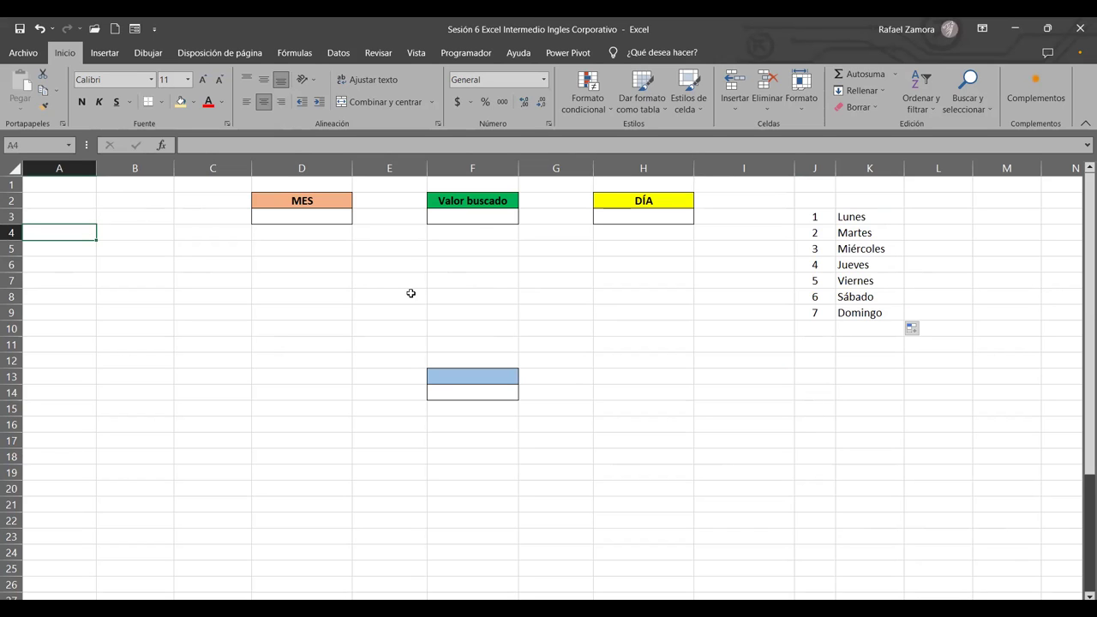
{"action": "left_click", "coordinate": [476, 220]}
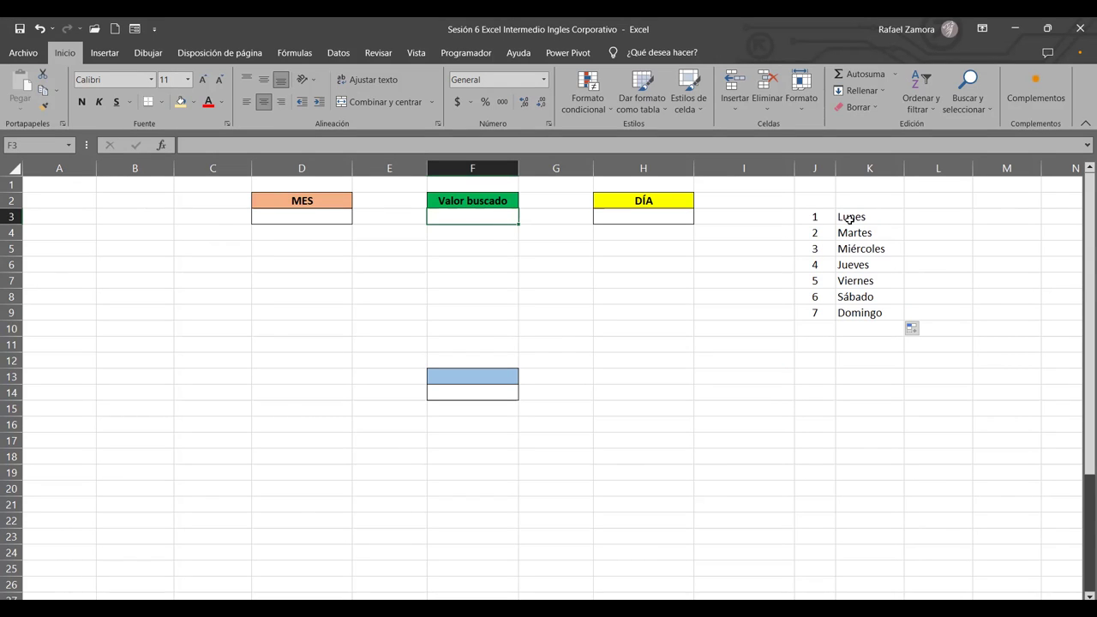
{"action": "left_click_drag", "start_coordinate": [816, 216], "coordinate": [824, 312]}
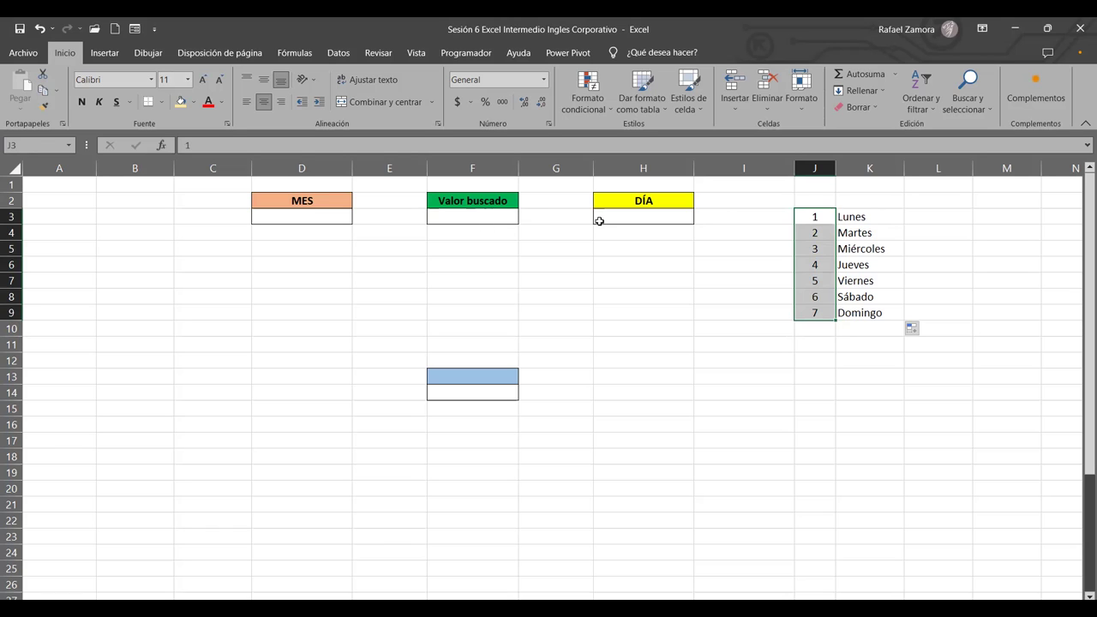
{"action": "left_click", "coordinate": [649, 220]}
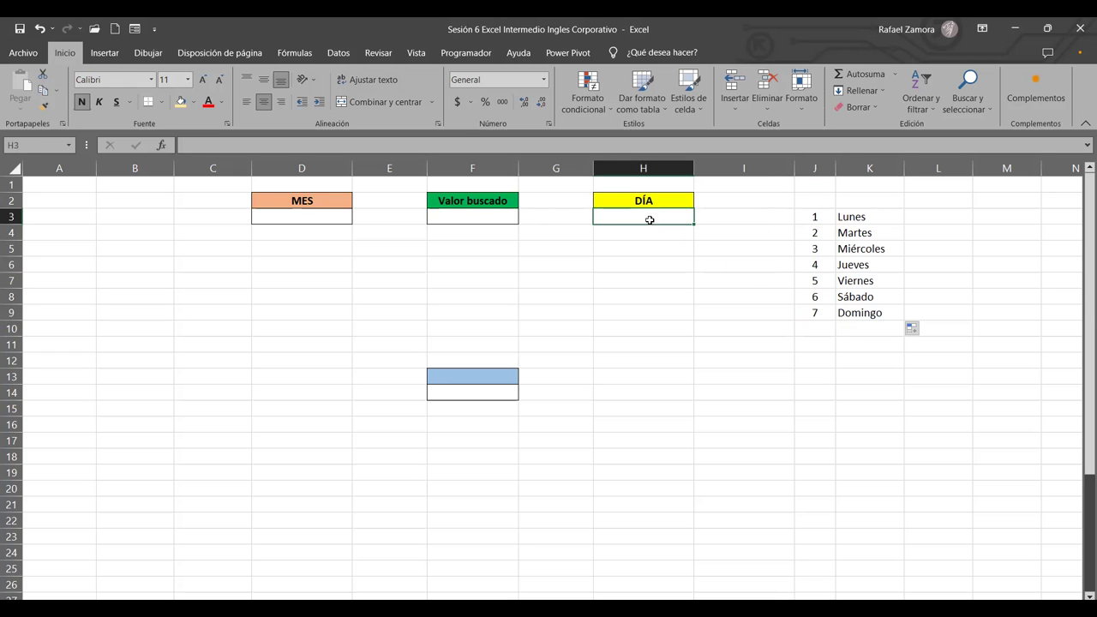
{"action": "left_click_drag", "start_coordinate": [513, 182], "coordinate": [891, 341]}
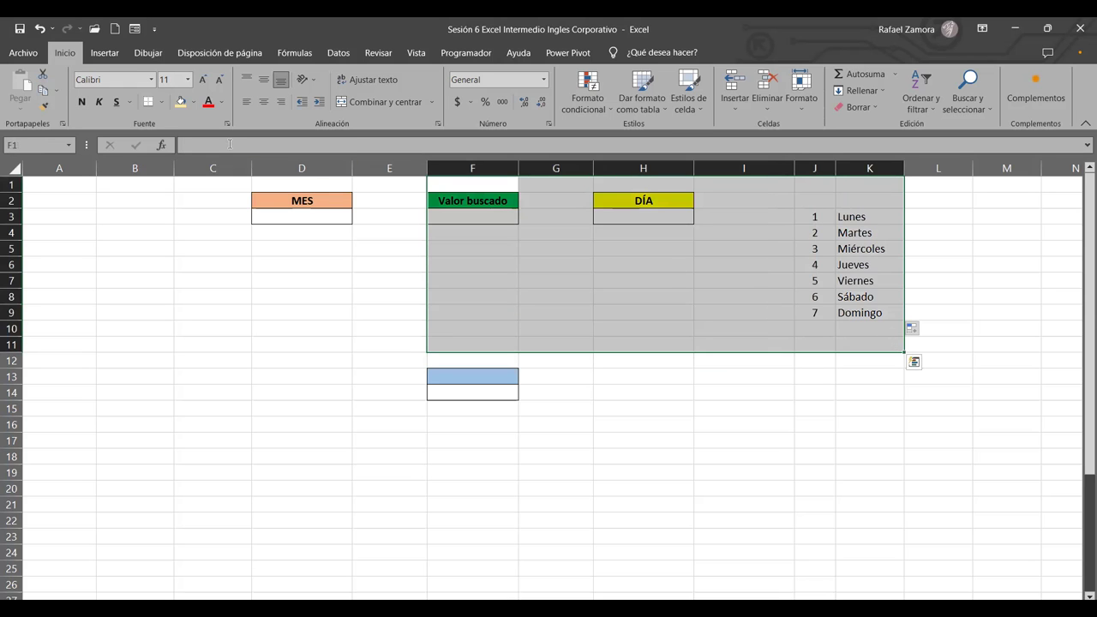
{"action": "left_click_drag", "start_coordinate": [345, 206], "coordinate": [84, 339]}
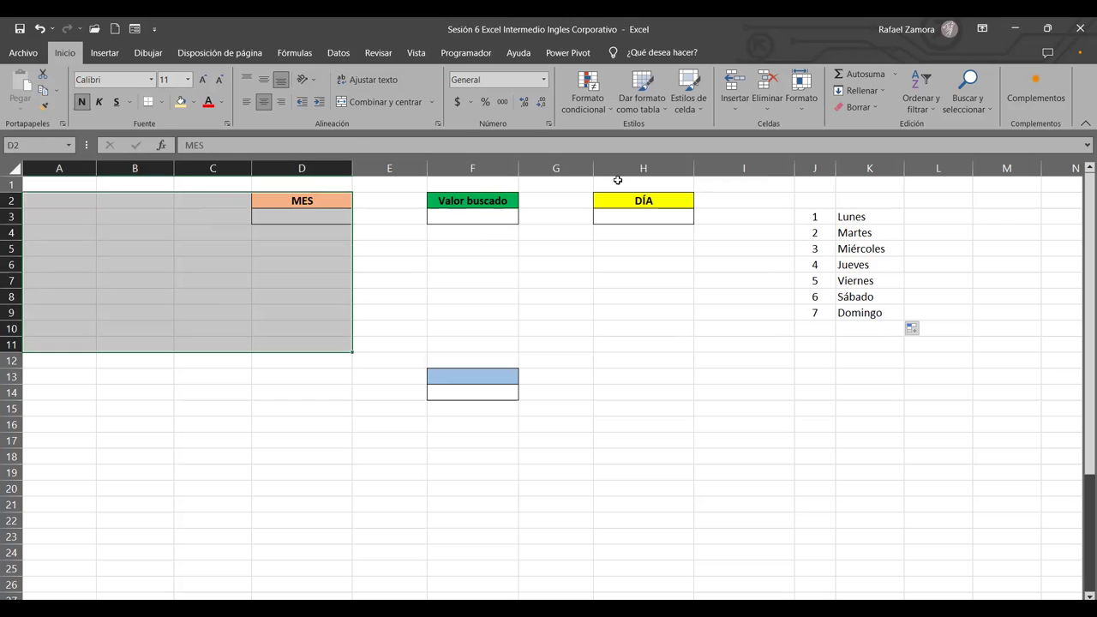
{"action": "left_click", "coordinate": [641, 214]}
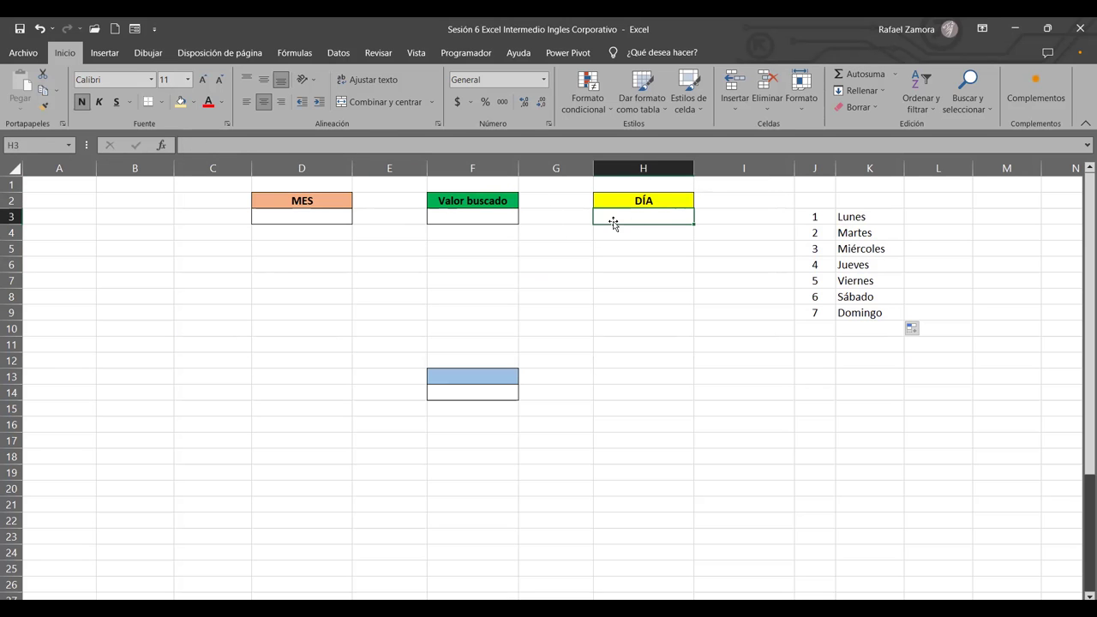
{"action": "left_click", "coordinate": [487, 219]}
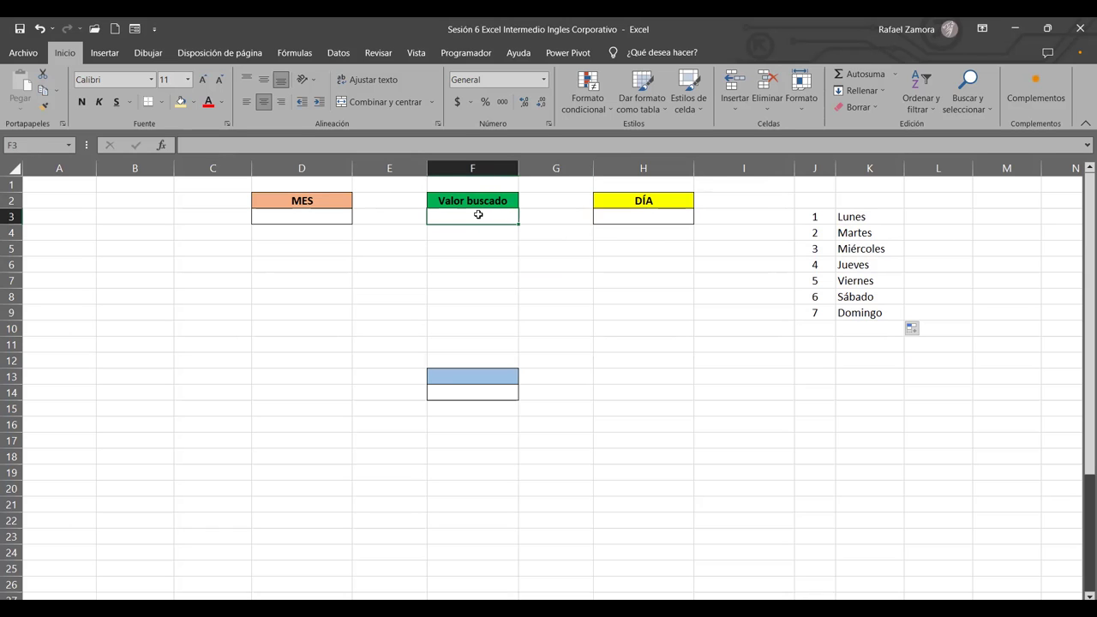
{"action": "left_click", "coordinate": [681, 214]}
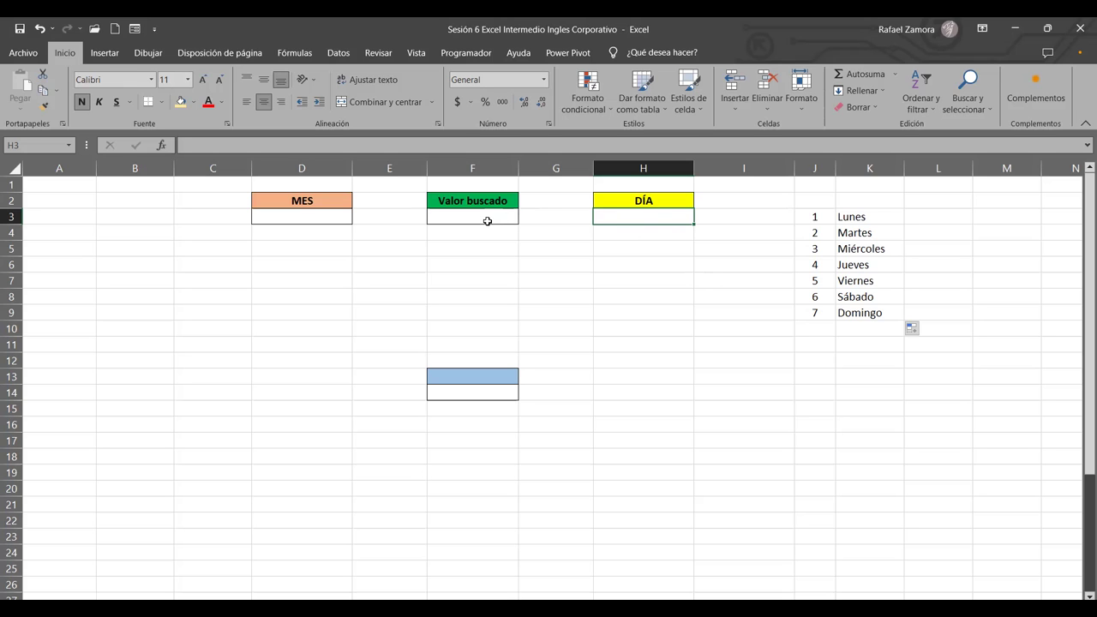
{"action": "left_click", "coordinate": [486, 221]}
- Enter 1 in Valor buscado F3 and begin =BUSCAR in the DÍA cell H3
{"action": "type", "text": "1"}
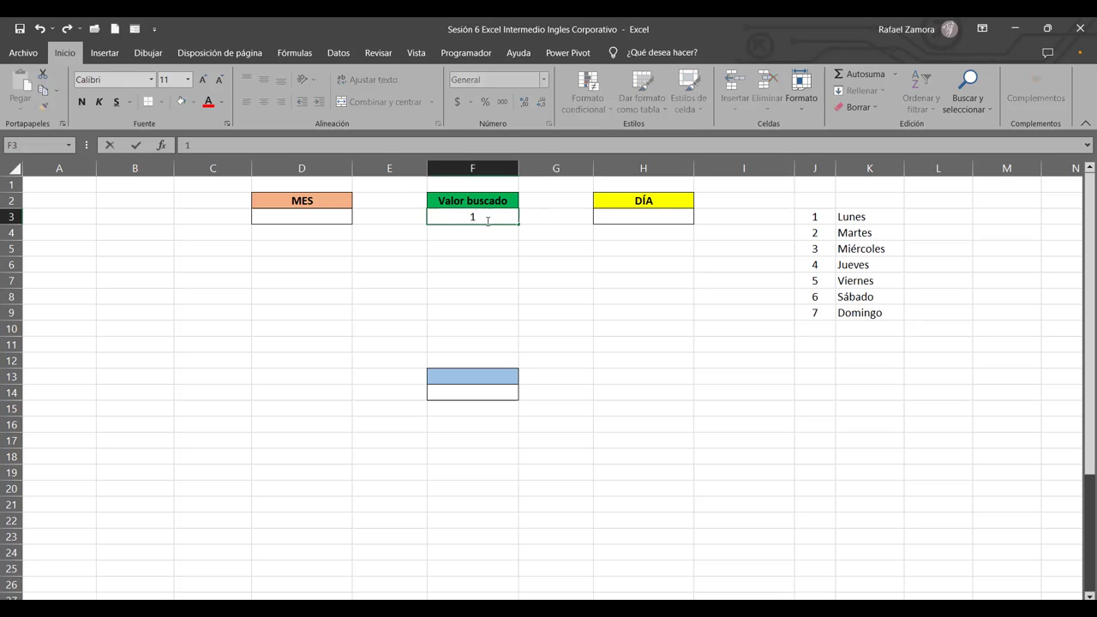
{"action": "key", "text": "Return"}
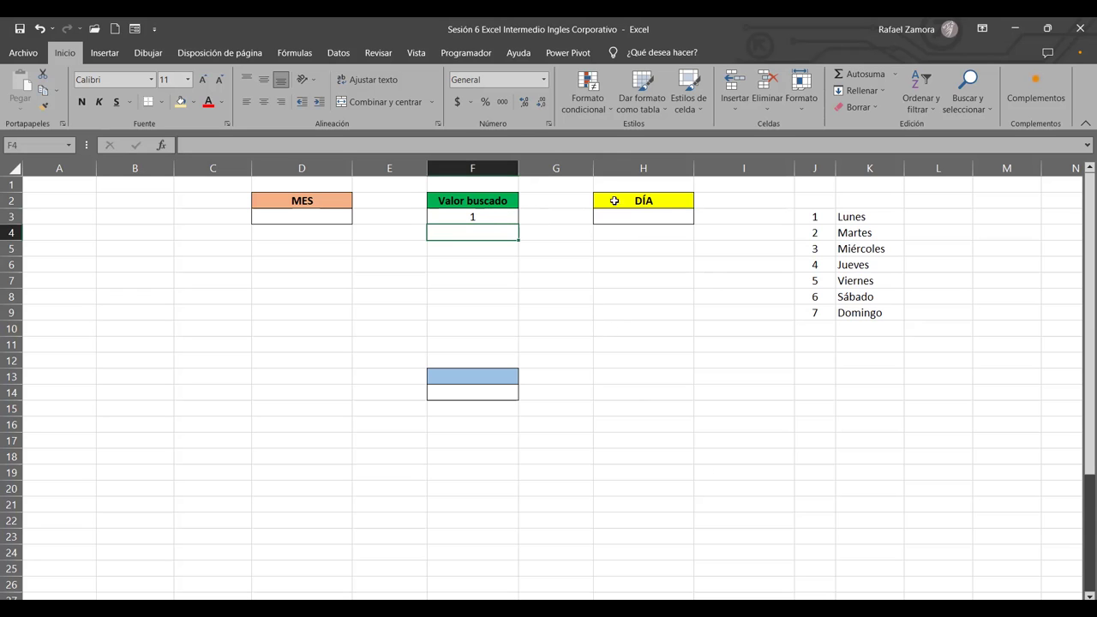
{"action": "left_click", "coordinate": [676, 217]}
{"action": "type", "text": "=b"}
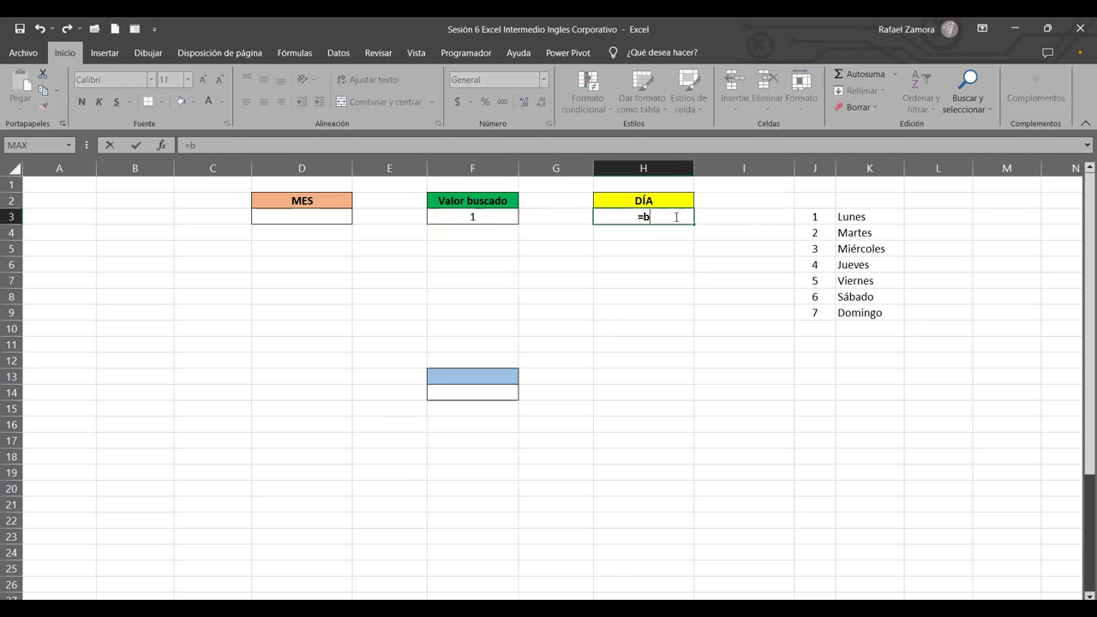
{"action": "type", "text": "uscar"}
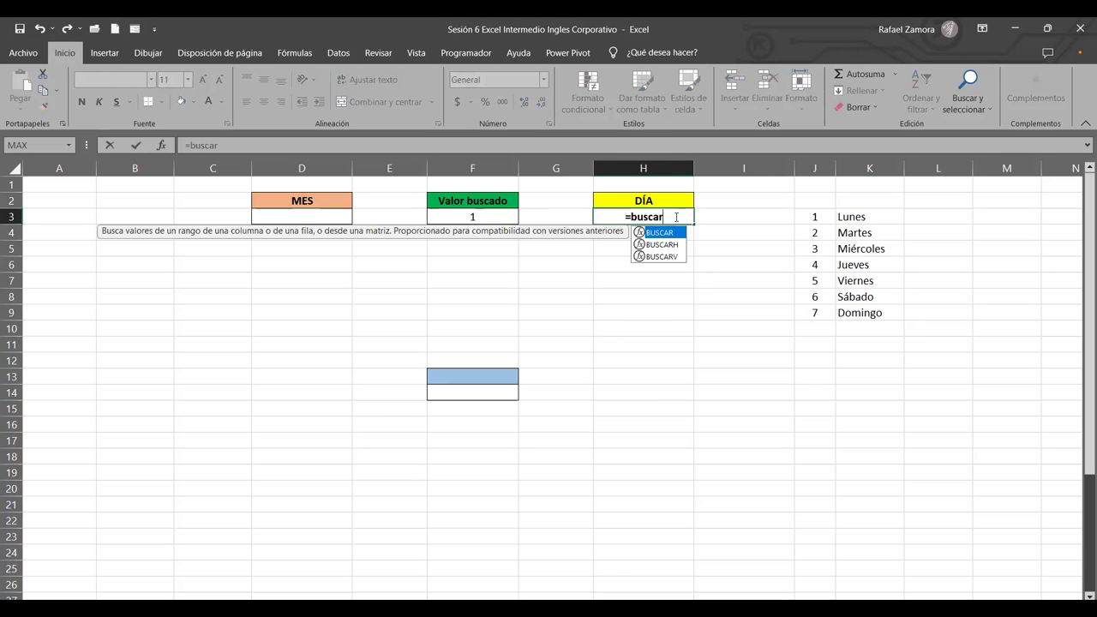
{"action": "key", "text": "Tab"}
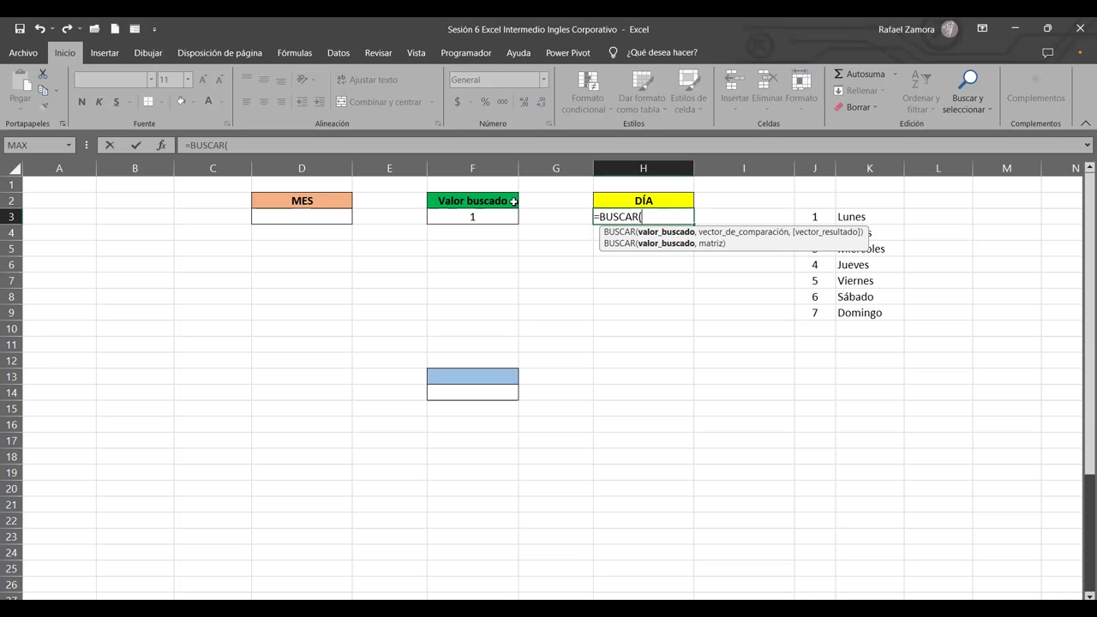
- Complete the formula with F3 and the array {1,…,7;"Lunes",…,"Domingo"}, fixing the Sabado typo
{"action": "left_click", "coordinate": [486, 217]}
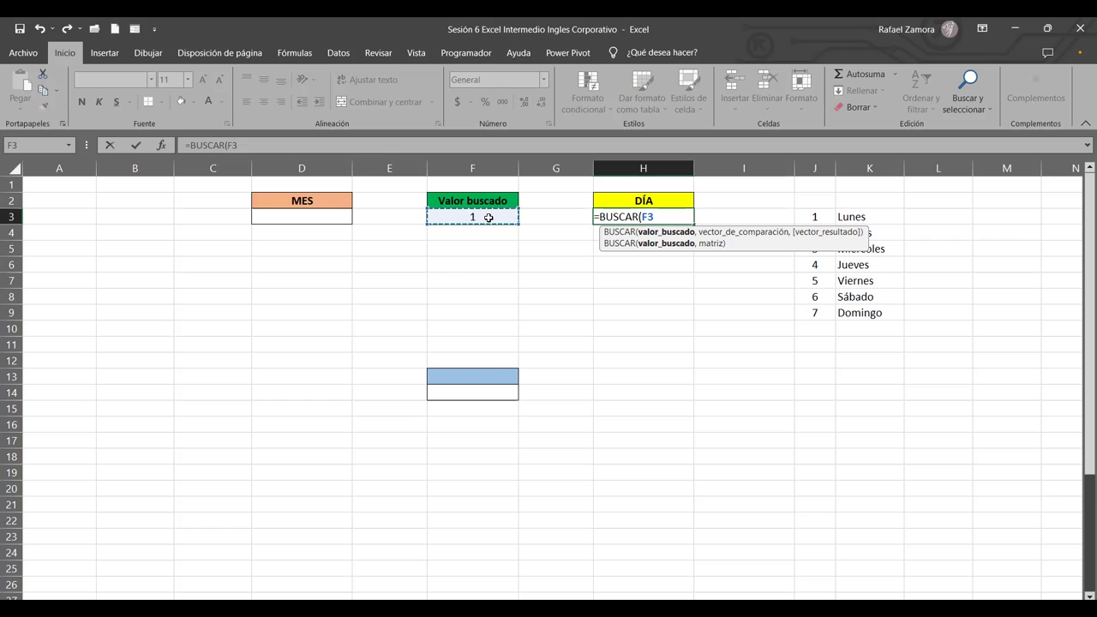
{"action": "type", "text": ","}
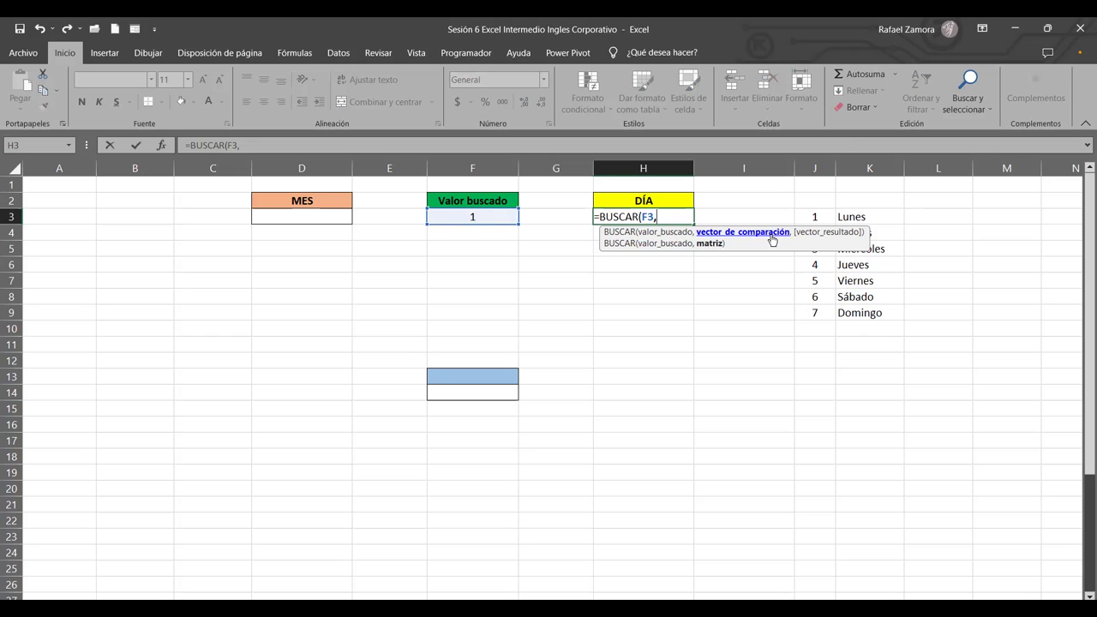
{"action": "type", "text": "{"}
{"action": "type", "text": "1,2,3,4,5,6,7"}
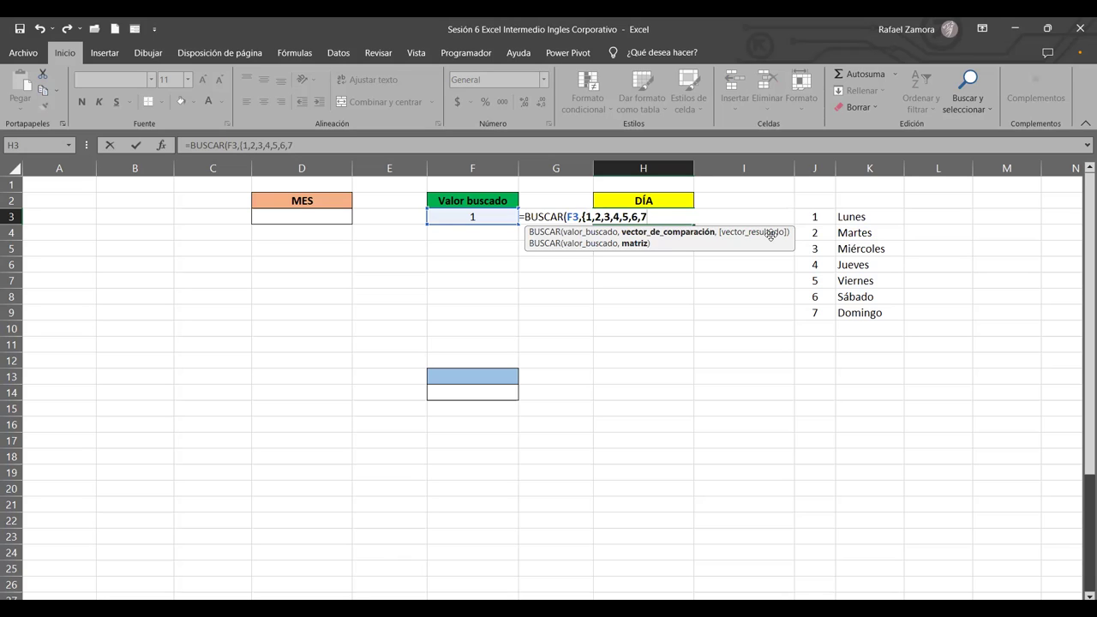
{"action": "type", "text": ";"}
{"action": "type", "text": "\""}
{"action": "type", "text": "Lunes"}
{"action": "type", "text": "\","}
{"action": "type", "text": "\"Martes\","}
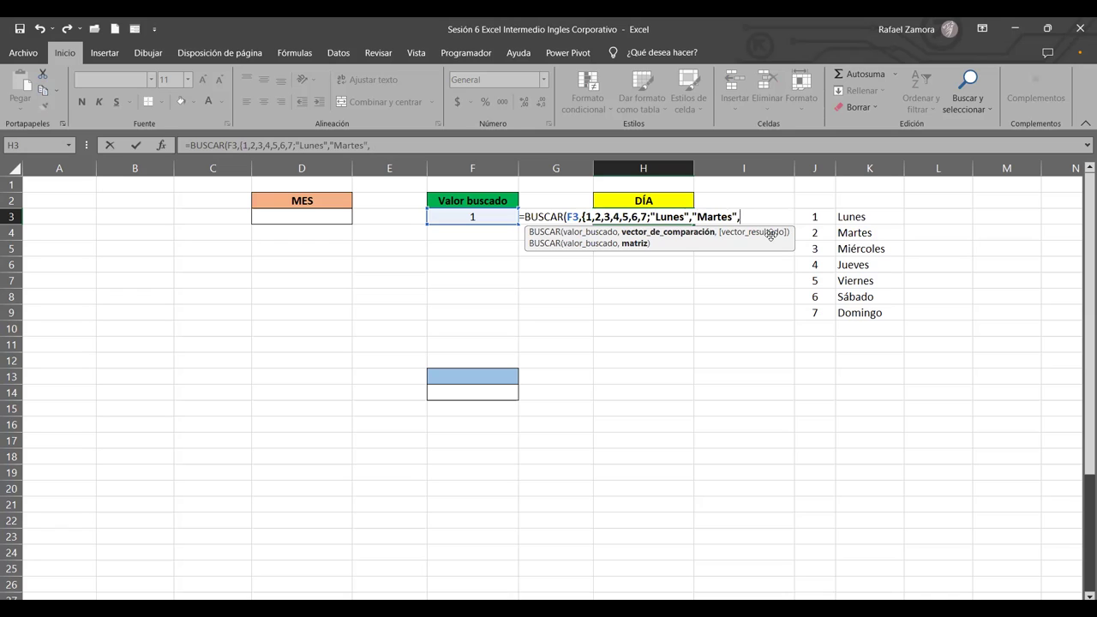
{"action": "type", "text": "\"Mi"}
{"action": "type", "text": "ercoles\""}
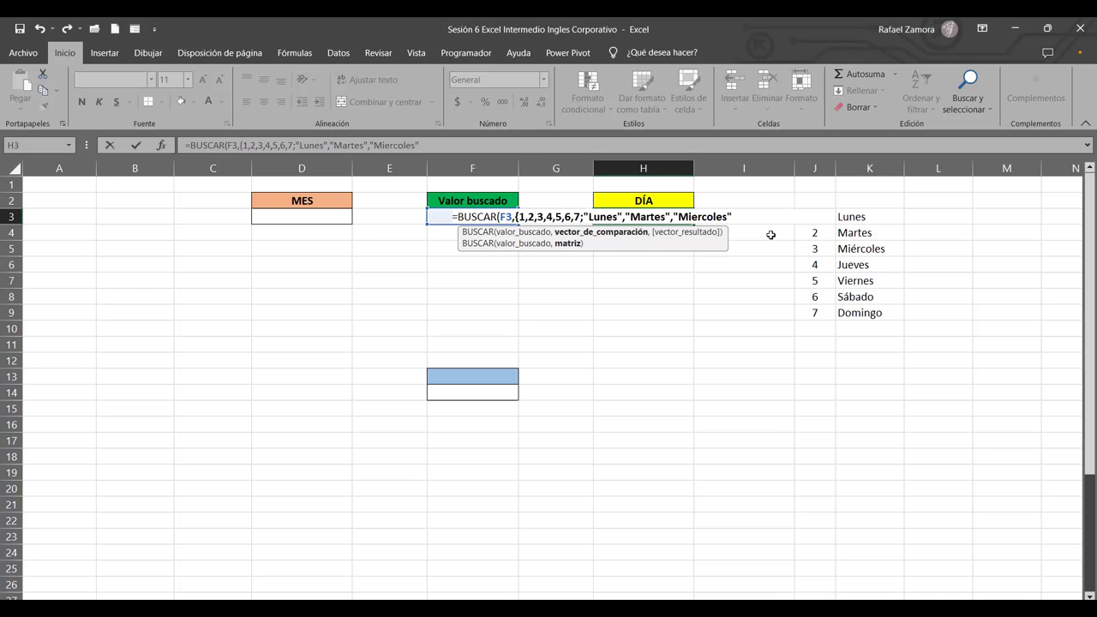
{"action": "type", "text": ",\"Jueves\""}
{"action": "type", "text": ",\""}
{"action": "type", "text": "Viernes\""}
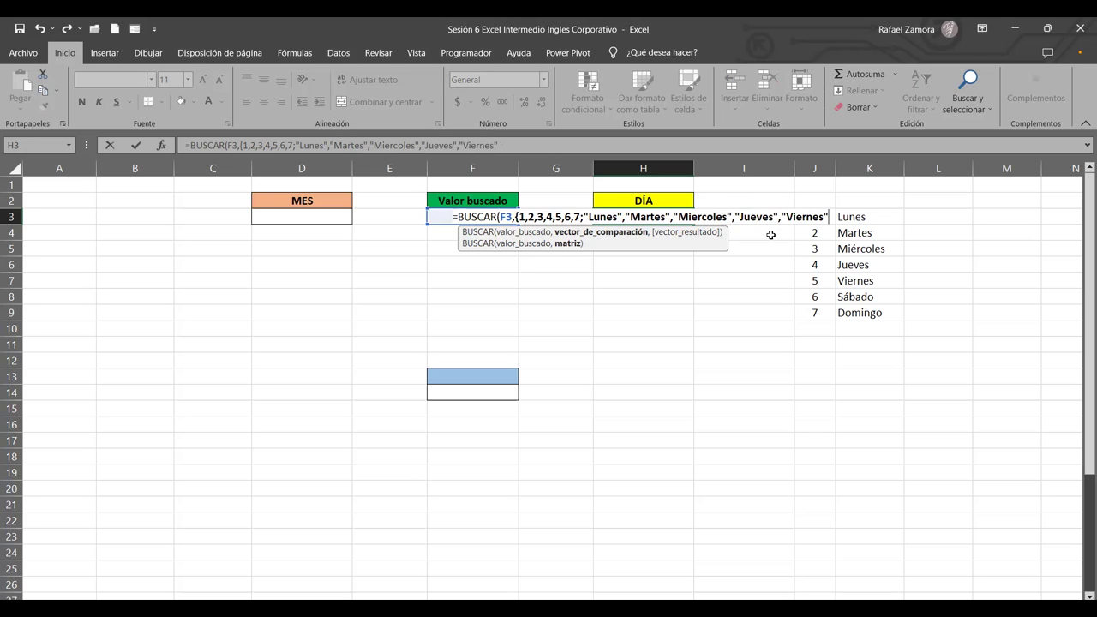
{"action": "type", "text": ","}
{"action": "type", "text": "\"S[abado"}
{"action": "key", "text": "BackSpace"}
{"action": "key", "text": "BackSpace"}
{"action": "key", "text": "BackSpace"}
{"action": "key", "text": "BackSpace"}
{"action": "key", "text": "BackSpace"}
{"action": "key", "text": "BackSpace"}
{"action": "type", "text": "abado\""}
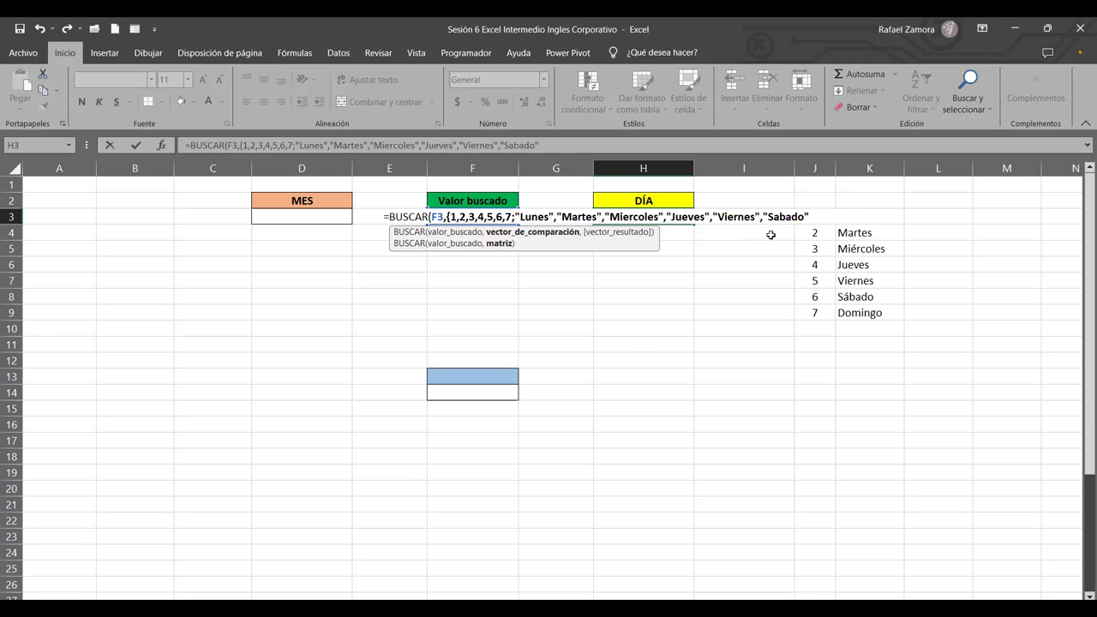
{"action": "type", "text": ",\""}
{"action": "type", "text": "Domingo"}
{"action": "type", "text": "\""}
{"action": "type", "text": "})"}
- Commit the DÍA formula and test Valor buscado values 2, 3 and 4
{"action": "key", "text": "Return"}
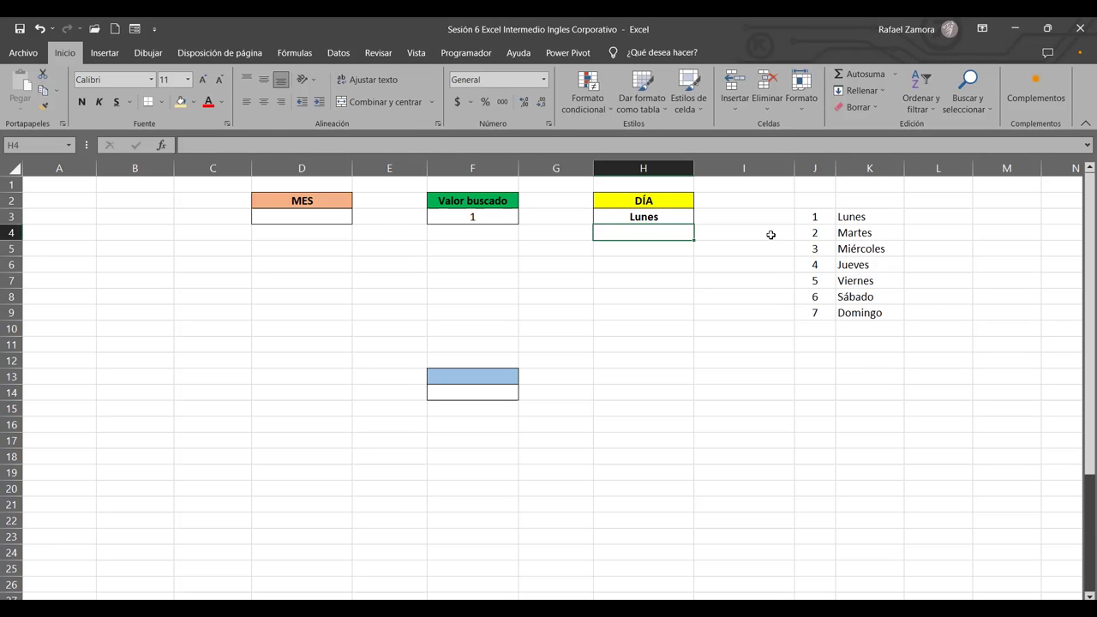
{"action": "left_click", "coordinate": [482, 219]}
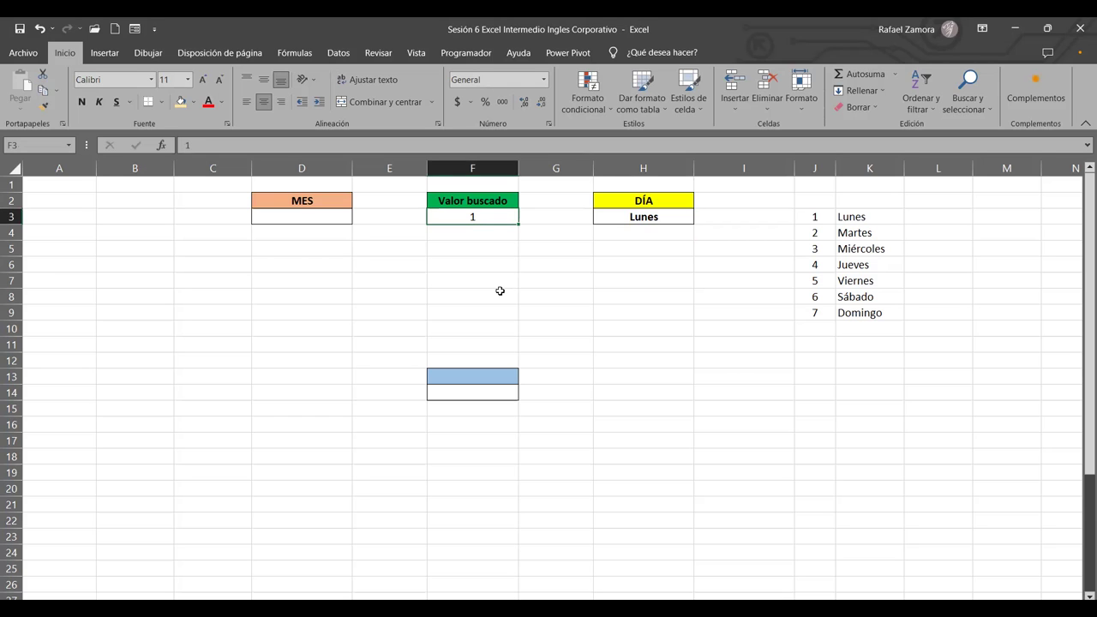
{"action": "type", "text": "2"}
{"action": "key", "text": "ctrl+Return"}
{"action": "type", "text": "3"}
{"action": "key", "text": "ctrl+Return"}
{"action": "type", "text": "4"}
{"action": "key", "text": "ctrl+Return"}
- Test values 5, 6 and 7, then the out-of-range value 10
{"action": "type", "text": "5"}
{"action": "key", "text": "ctrl+Return"}
{"action": "type", "text": "6"}
{"action": "key", "text": "ctrl+Return"}
{"action": "type", "text": "7"}
{"action": "key", "text": "ctrl+Return"}
{"action": "type", "text": "10"}
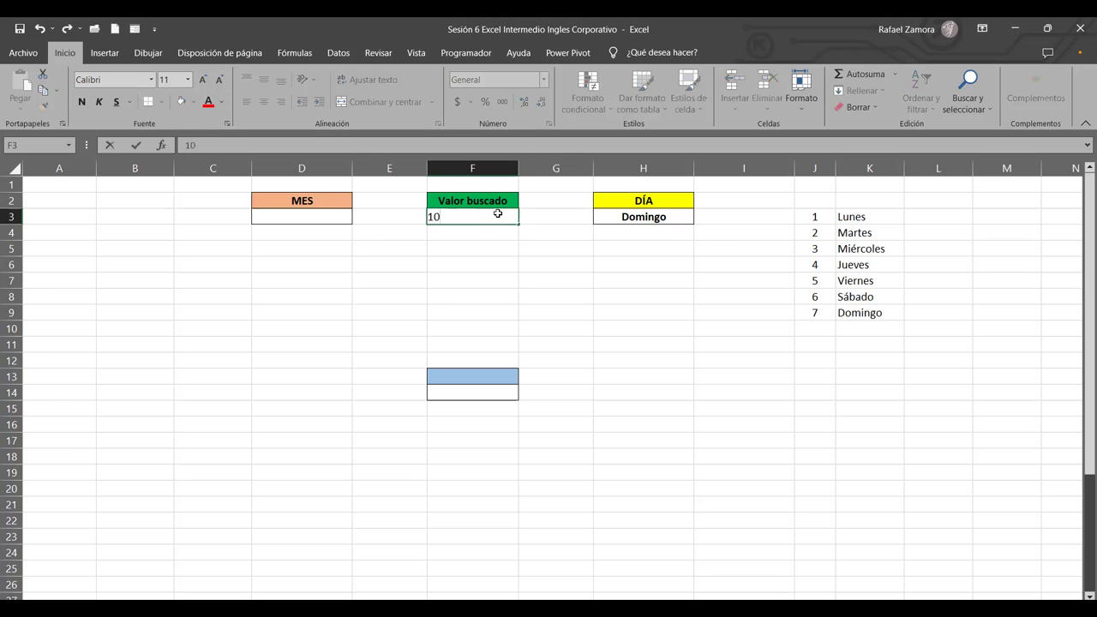
{"action": "key", "text": "Return"}
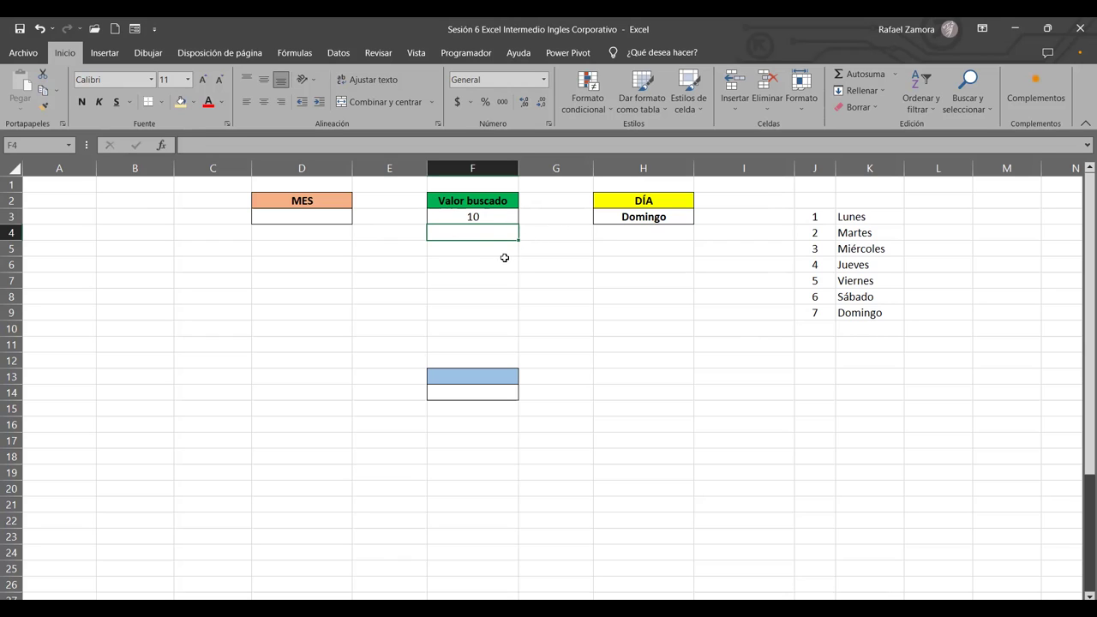
{"action": "left_click", "coordinate": [506, 259]}
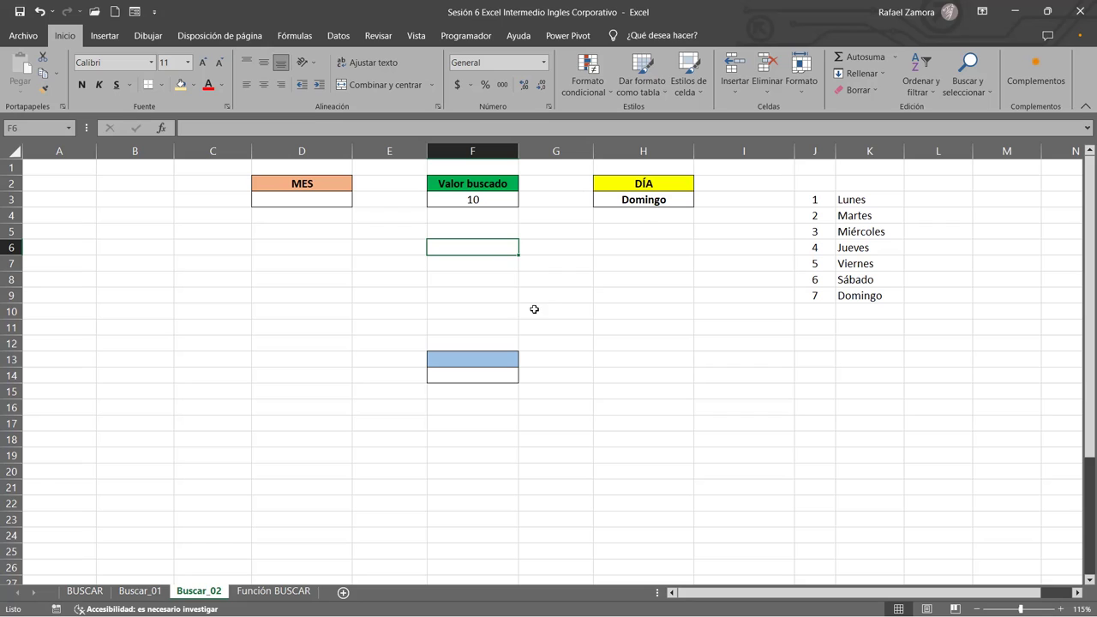
{"action": "left_click", "coordinate": [506, 296]}
{"action": "left_click", "coordinate": [512, 206]}
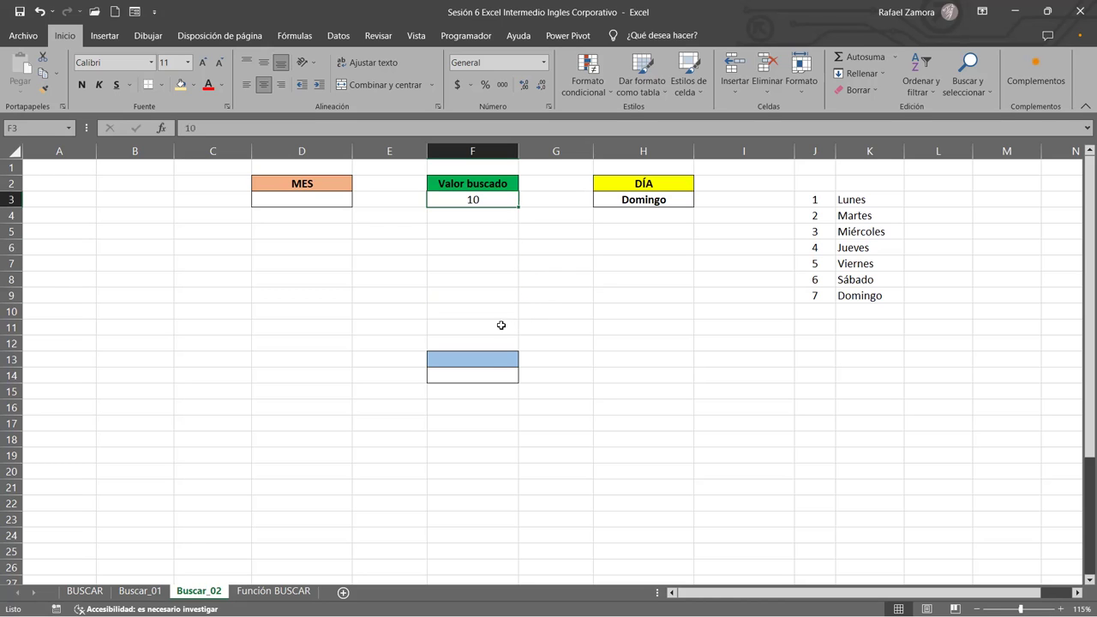
{"action": "left_click", "coordinate": [486, 372]}
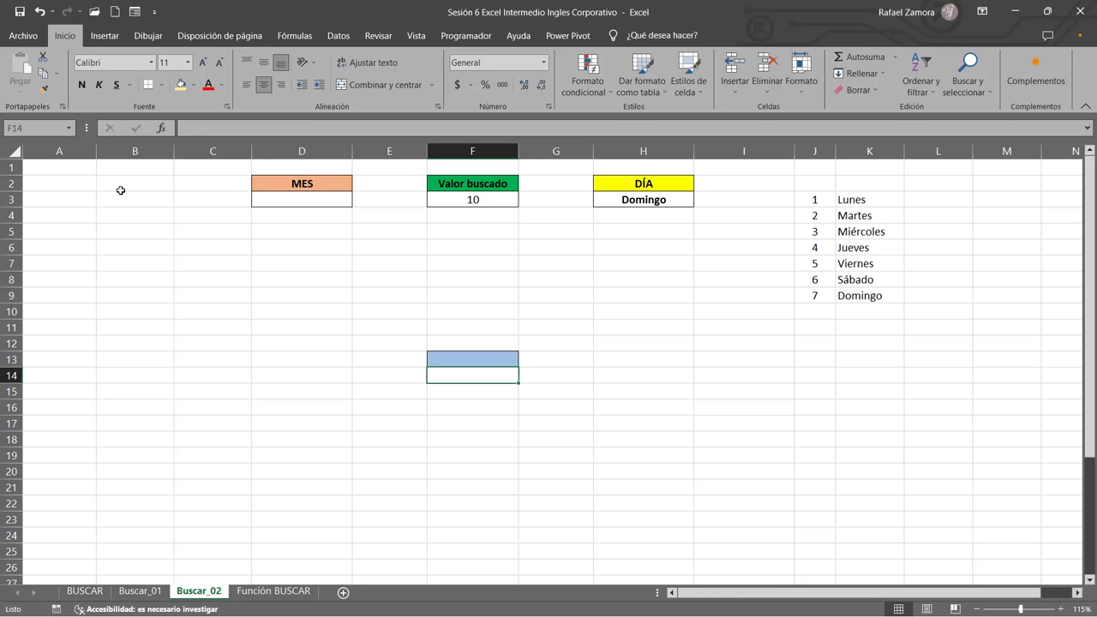
- Enter 1 in A3, fill down to A14 as the series 1–12, and narrow column A
{"action": "left_click", "coordinate": [85, 201]}
{"action": "type", "text": "1"}
{"action": "key", "text": "Return"}
{"action": "left_click", "coordinate": [86, 201]}
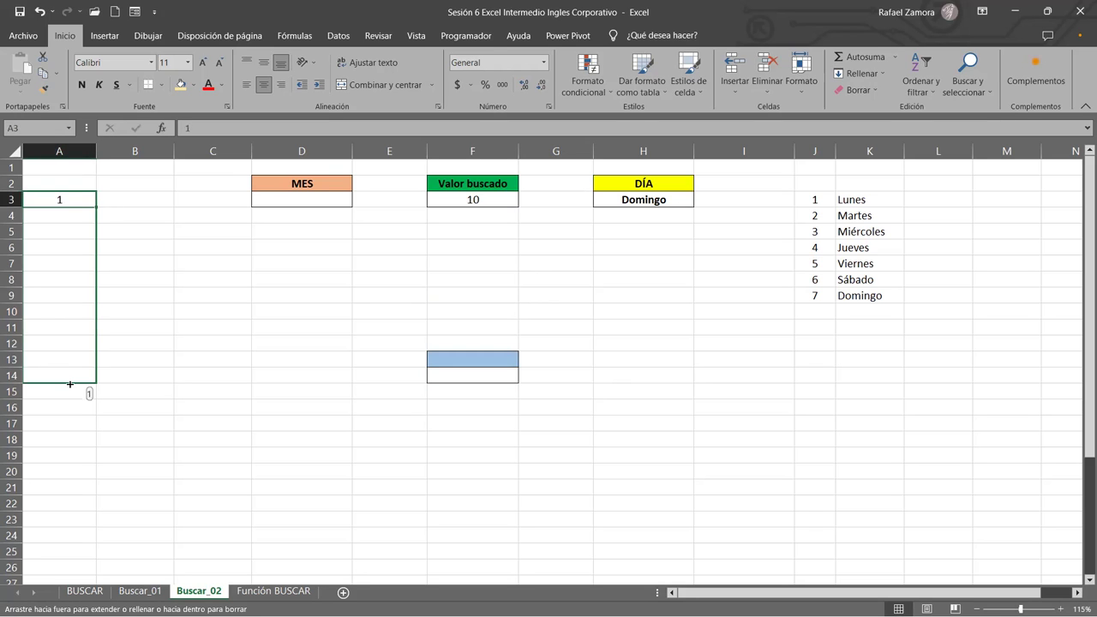
{"action": "left_click_drag", "start_coordinate": [81, 252], "coordinate": [86, 386]}
{"action": "left_click", "coordinate": [106, 391]}
{"action": "left_click", "coordinate": [124, 427]}
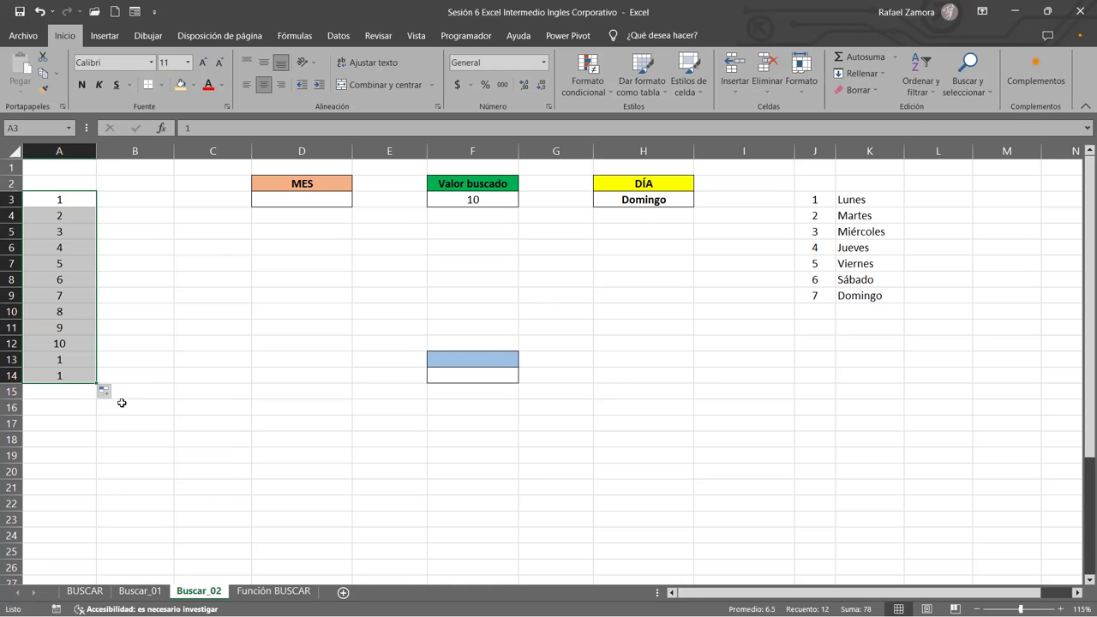
{"action": "left_click", "coordinate": [209, 216]}
{"action": "mouse_move", "coordinate": [95, 152]}
{"action": "left_mouse_down"}
{"action": "mouse_move", "coordinate": [56, 177]}
{"action": "mouse_move", "coordinate": [61, 210]}
{"action": "left_mouse_up"}
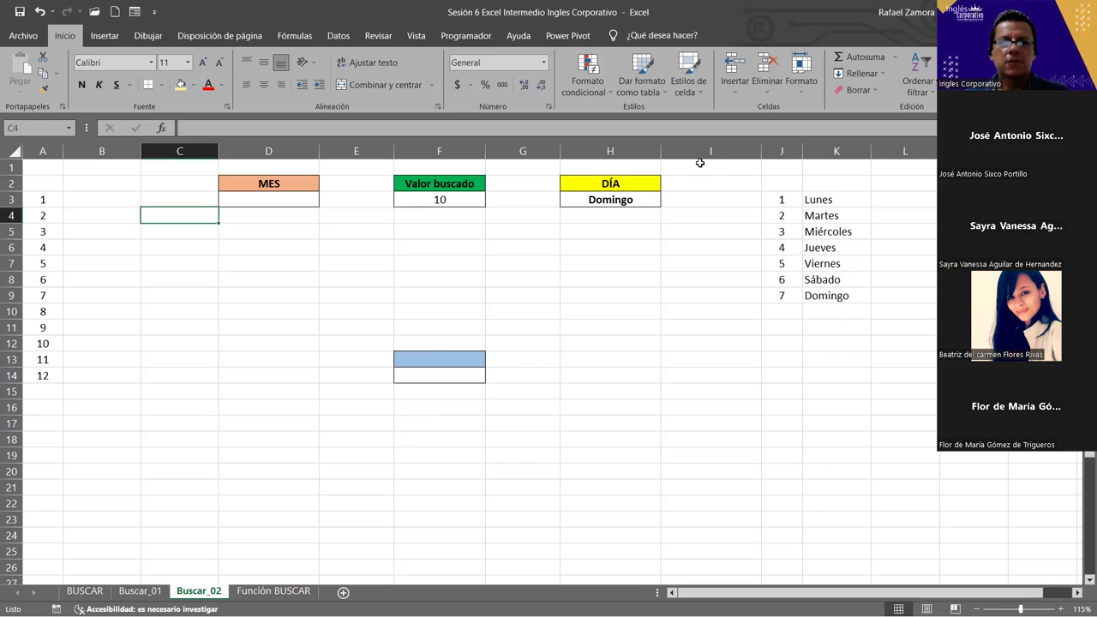
- Type Enero in B3 and autofill the months down to Diciembre in B14
{"action": "left_click", "coordinate": [83, 205]}
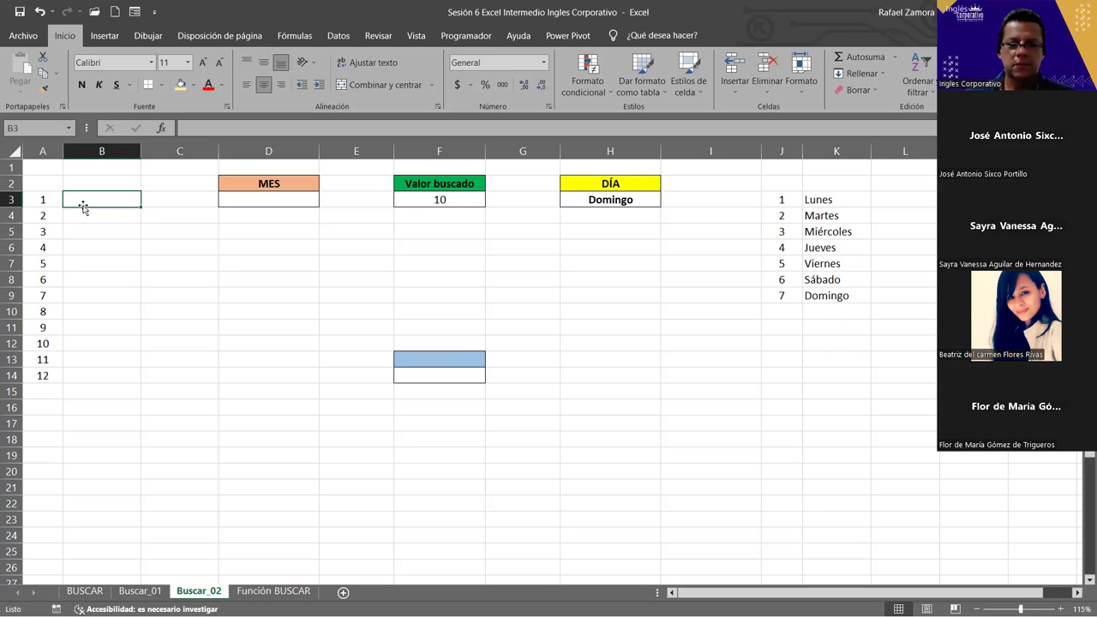
{"action": "type", "text": "Enero"}
{"action": "key", "text": "Return"}
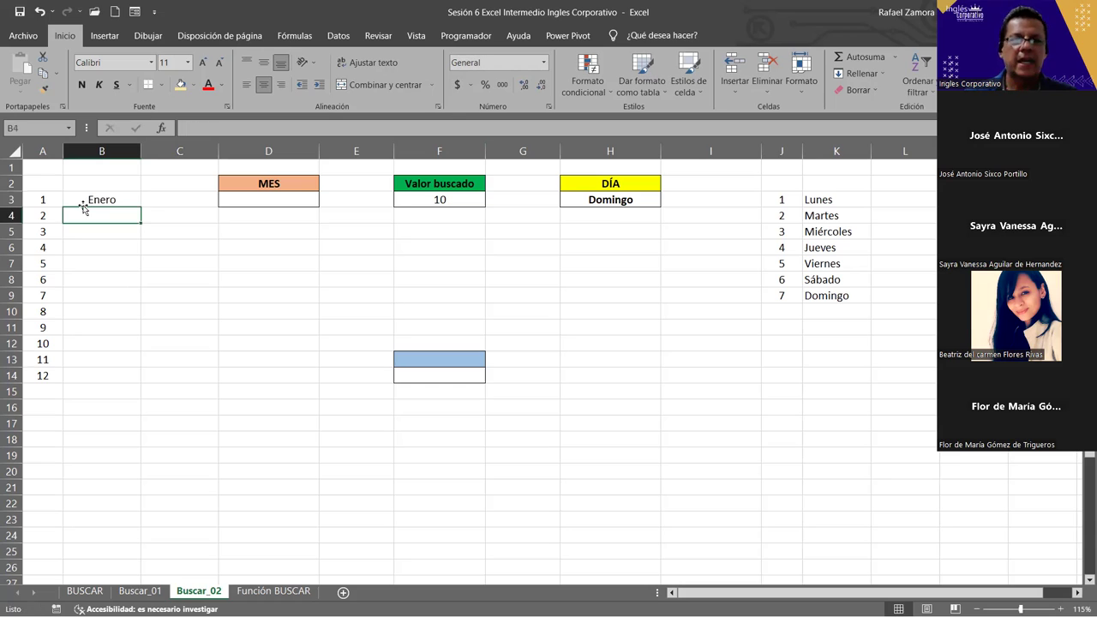
{"action": "left_click", "coordinate": [120, 199]}
{"action": "left_click_drag", "start_coordinate": [142, 208], "coordinate": [143, 215]}
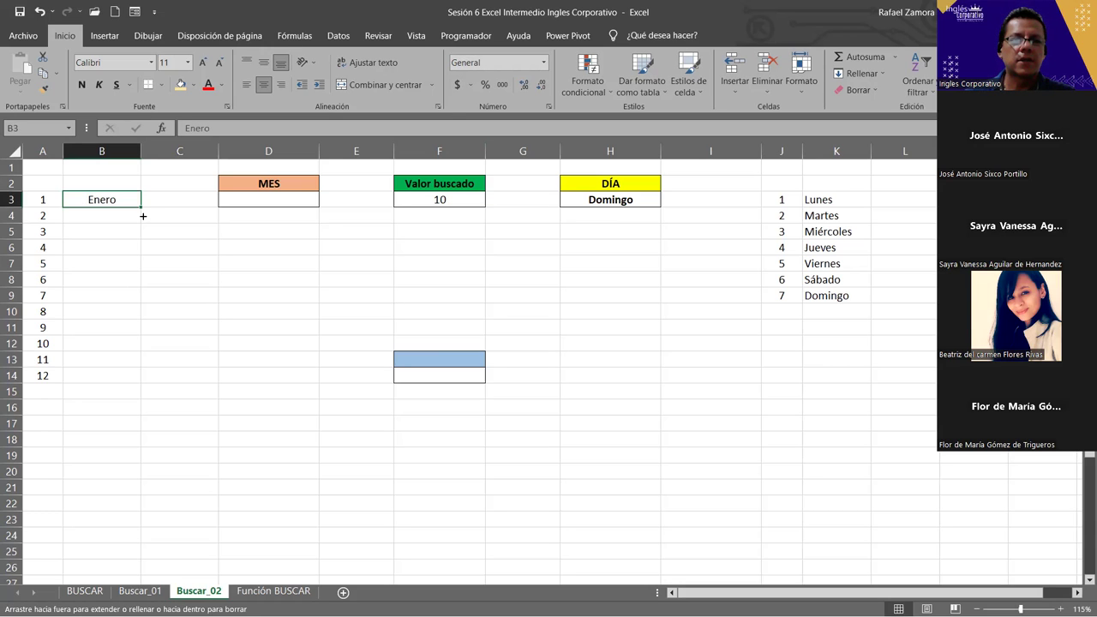
{"action": "left_click_drag", "start_coordinate": [125, 386], "coordinate": [230, 384]}
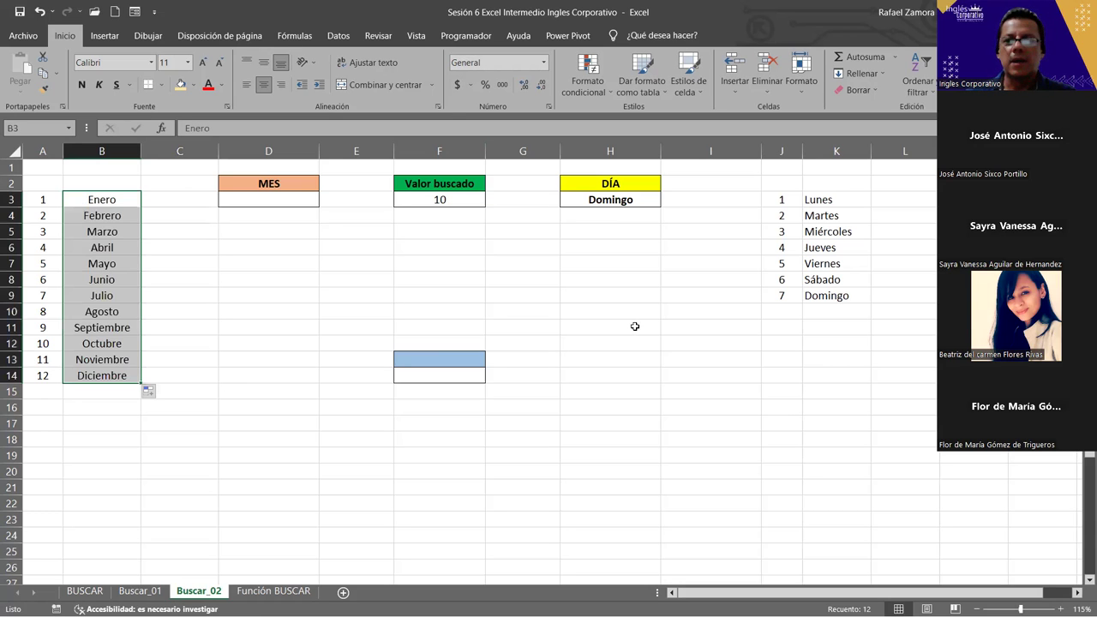
{"action": "left_click", "coordinate": [553, 355]}
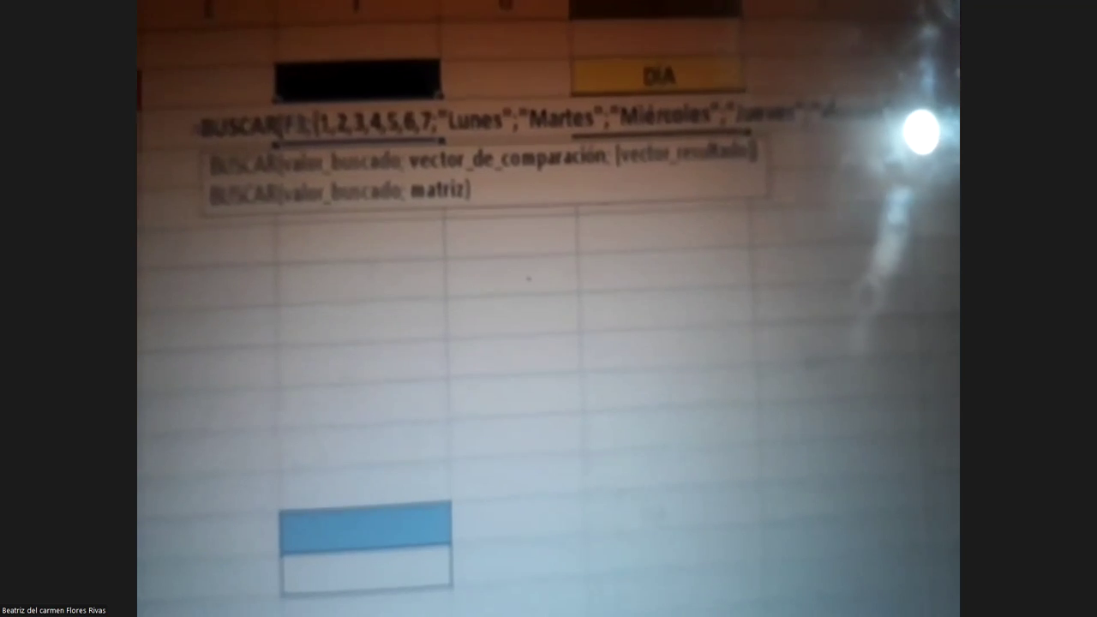
- Enter the BUSCAR weekday formula, dismiss its error message, and reopen the DÍA formula for editing
{"action": "key", "text": "Return"}
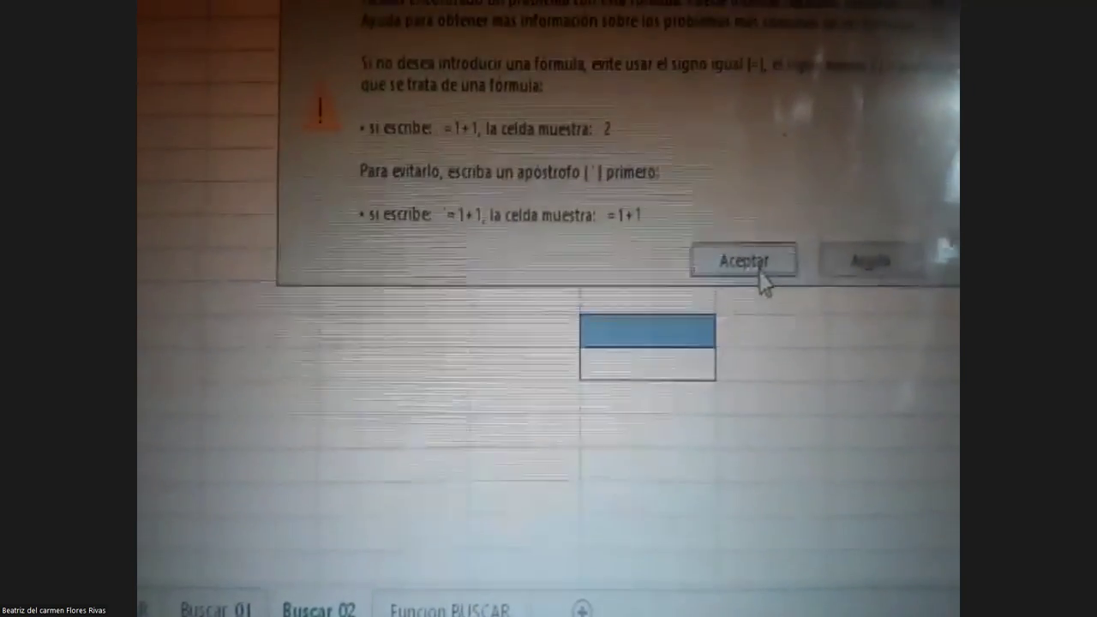
{"action": "left_click", "coordinate": [591, 313]}
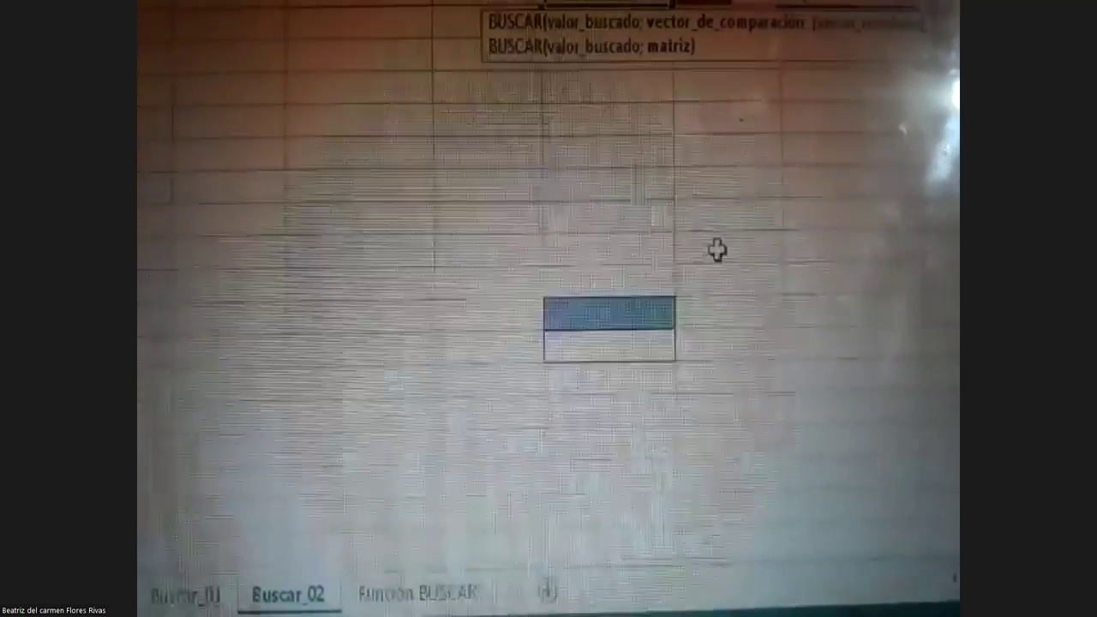
{"action": "double_click", "coordinate": [696, 9]}
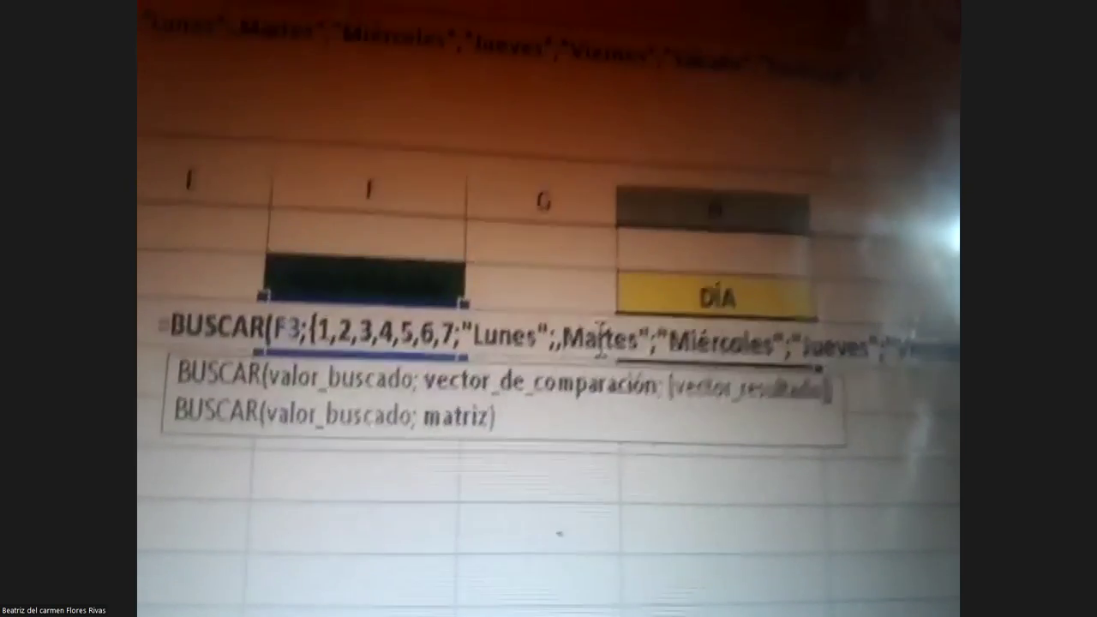
- Replace the semicolon between "Lunes" and "Martes" with a comma in the BUSCAR day list
{"action": "key", "text": "BackSpace"}
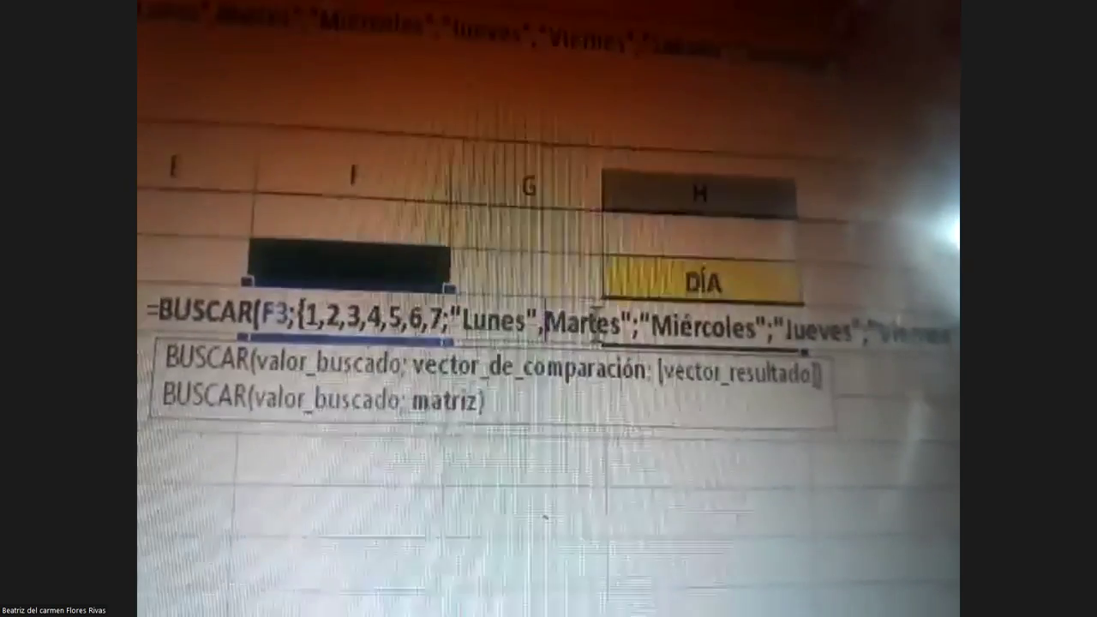
{"action": "right_click", "coordinate": [638, 332]}
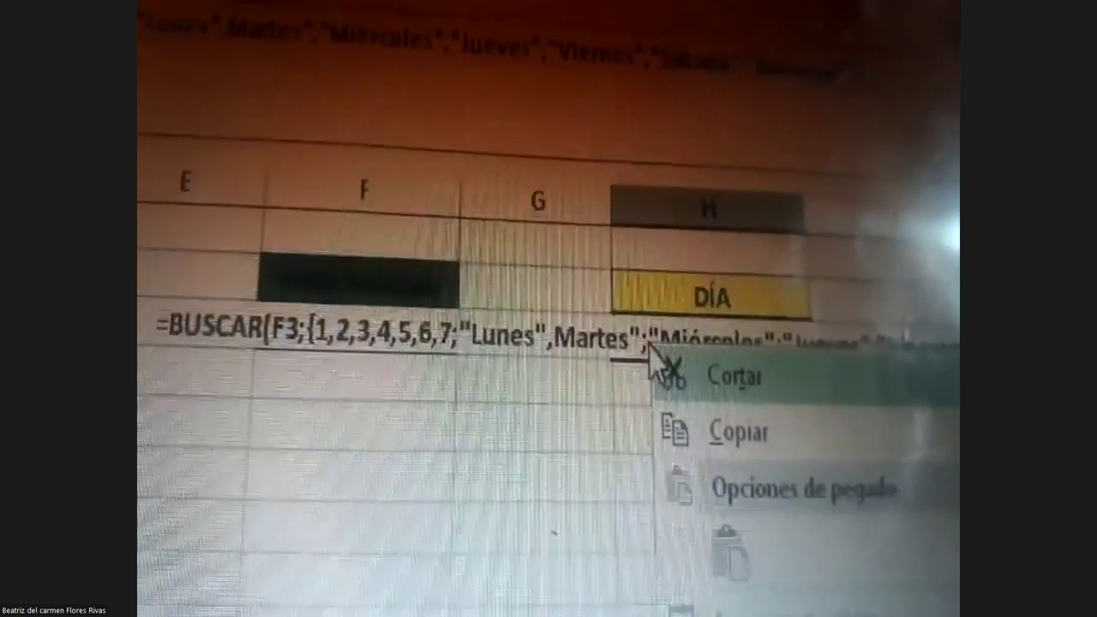
{"action": "key", "text": "Escape"}
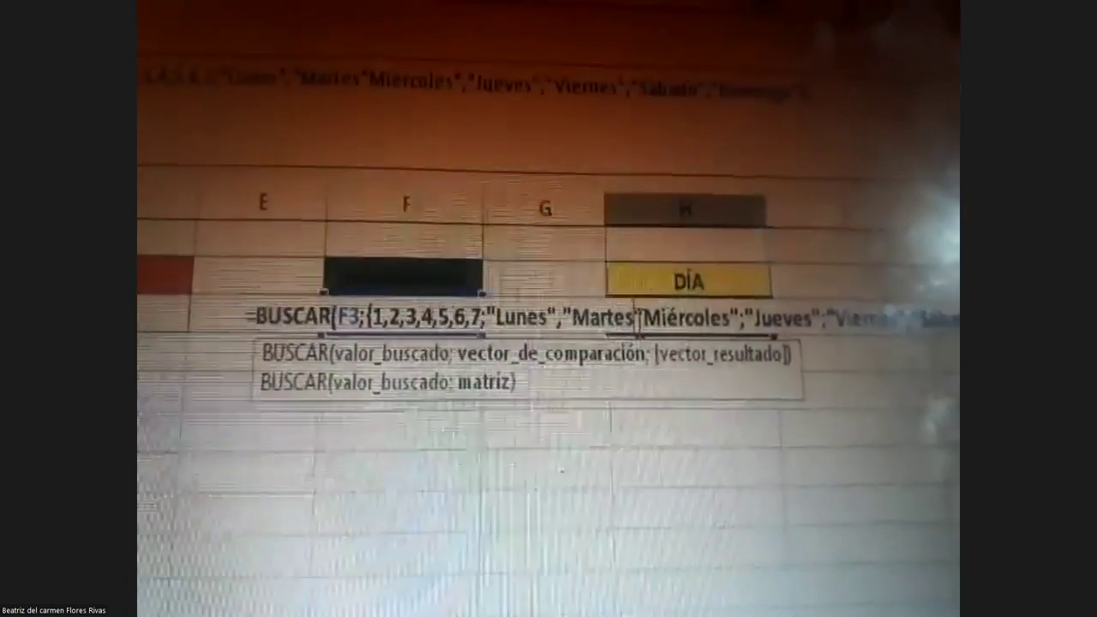
{"action": "type", "text": ","}
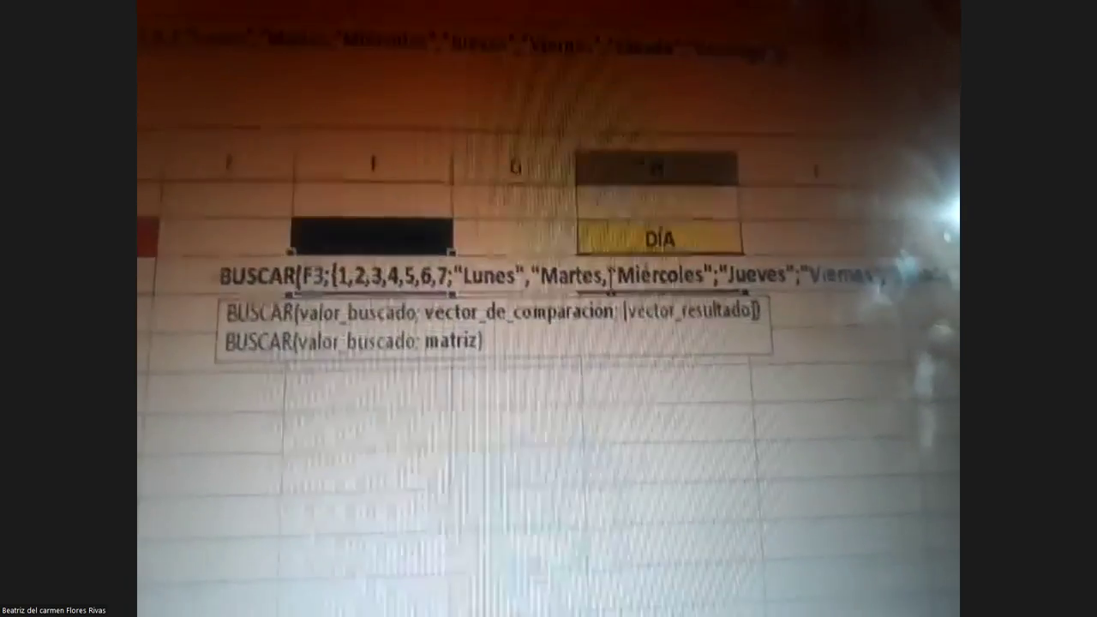